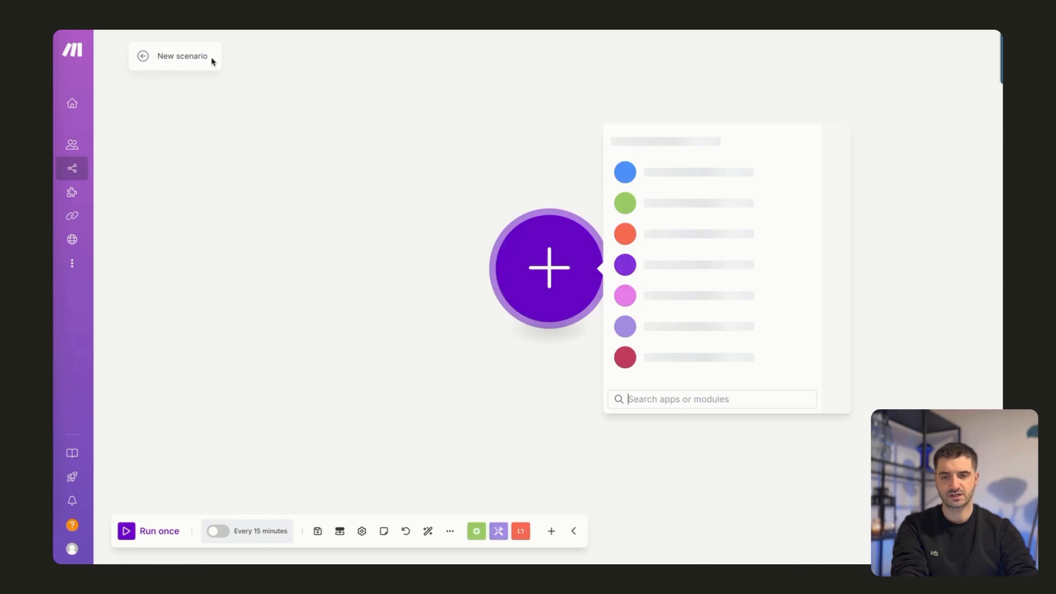
# Rename the new scenario as "Scraping Site Internet Démo".
pyautogui.click(205, 52)
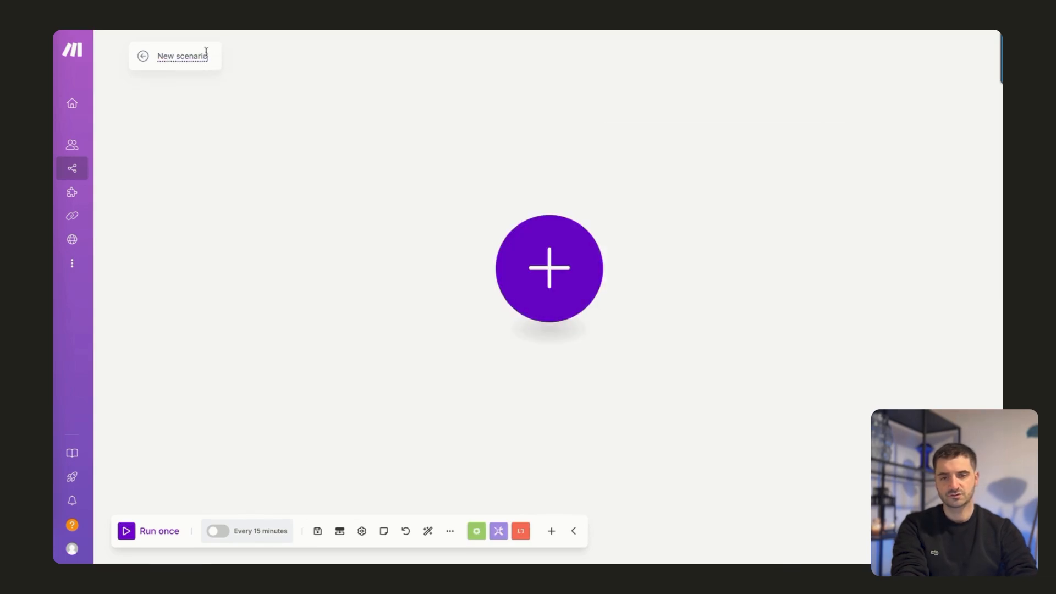
pyautogui.hotkey('ctrl', 'a')
pyautogui.write('S')
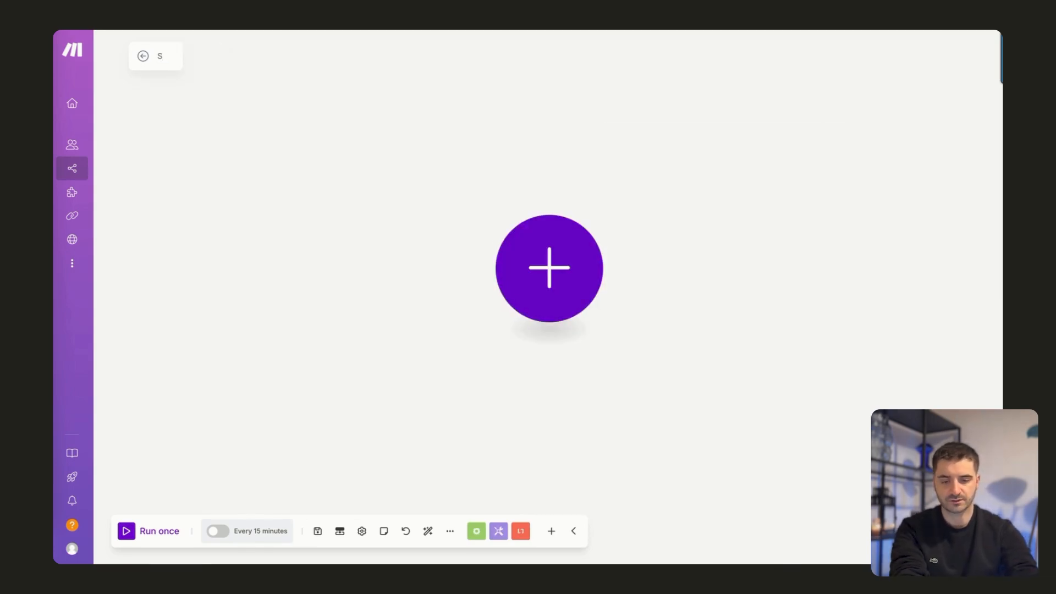
pyautogui.write('craping Site Internet')
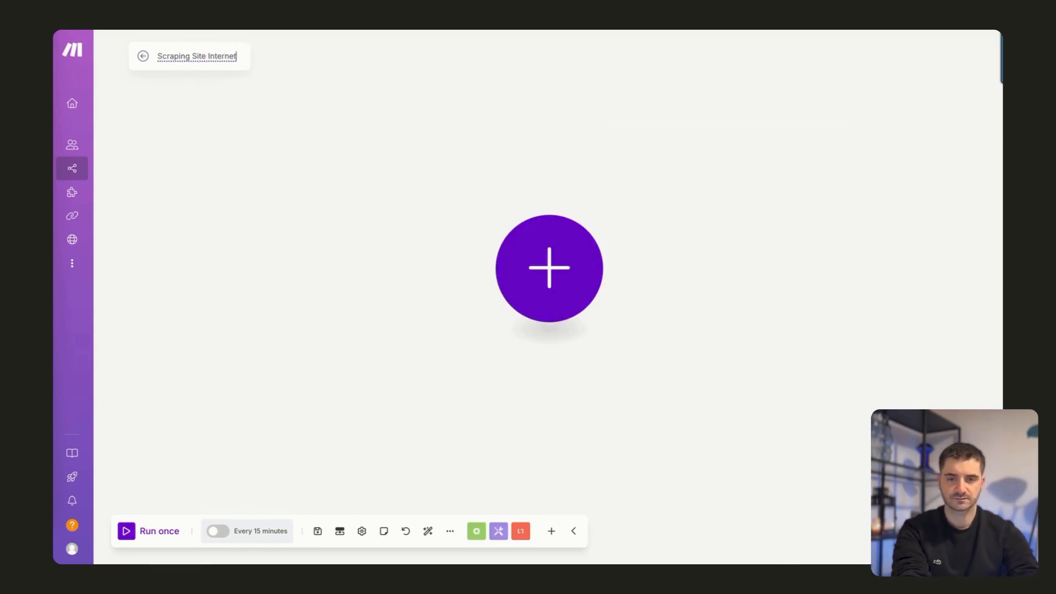
pyautogui.write(' D')
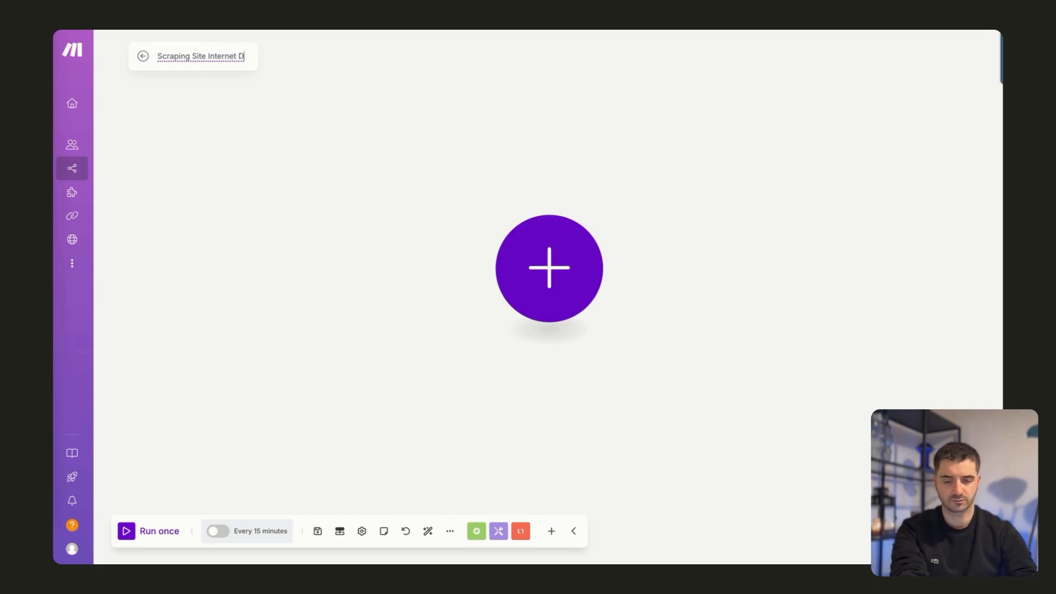
pyautogui.write('émo')
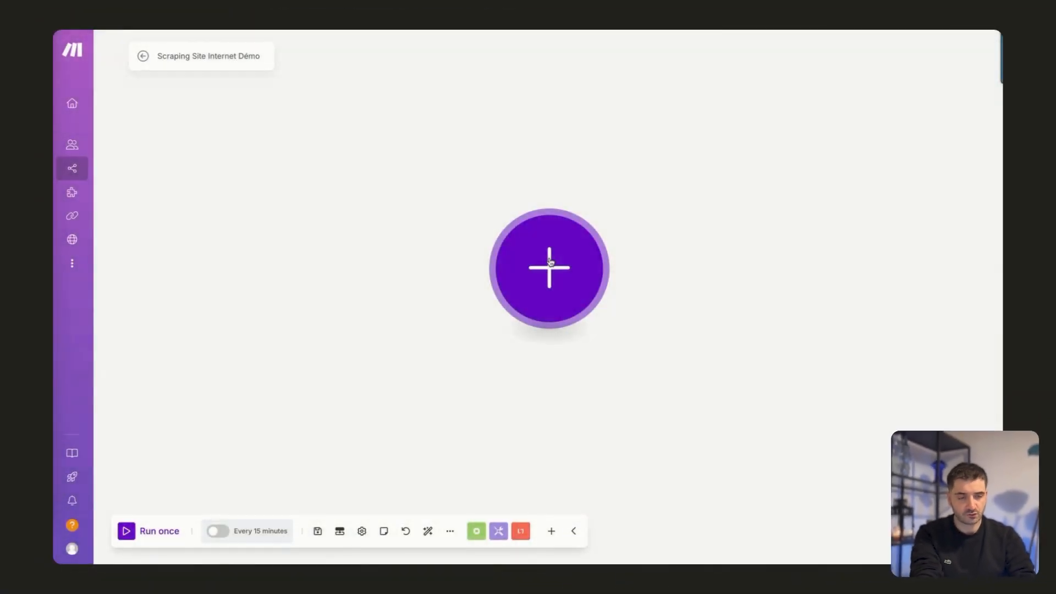
# Add an HTTP "Make a request" module as the first module of the scenario.
pyautogui.click(550, 262)
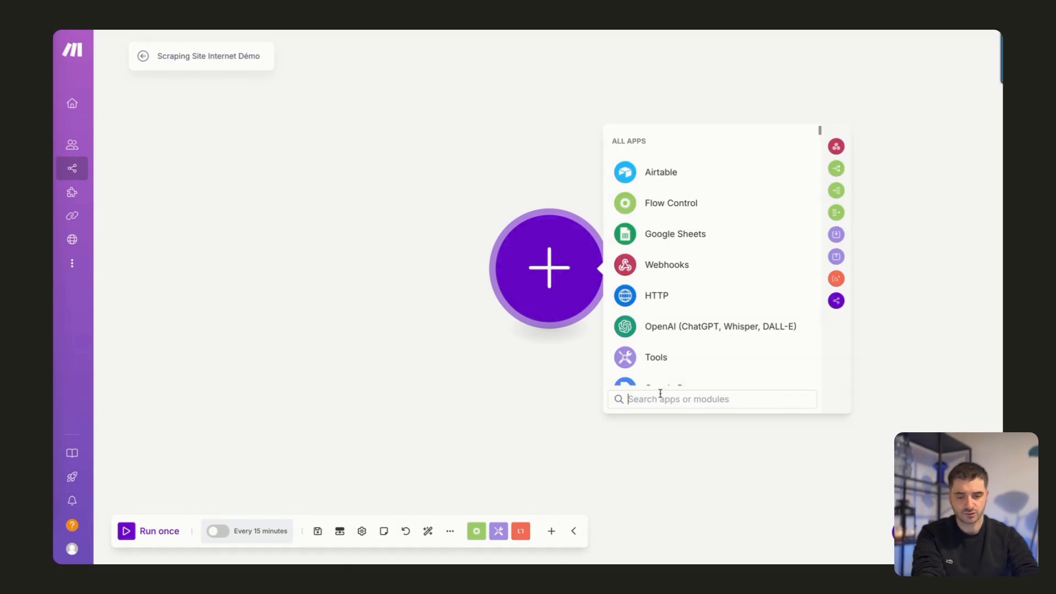
pyautogui.write('http')
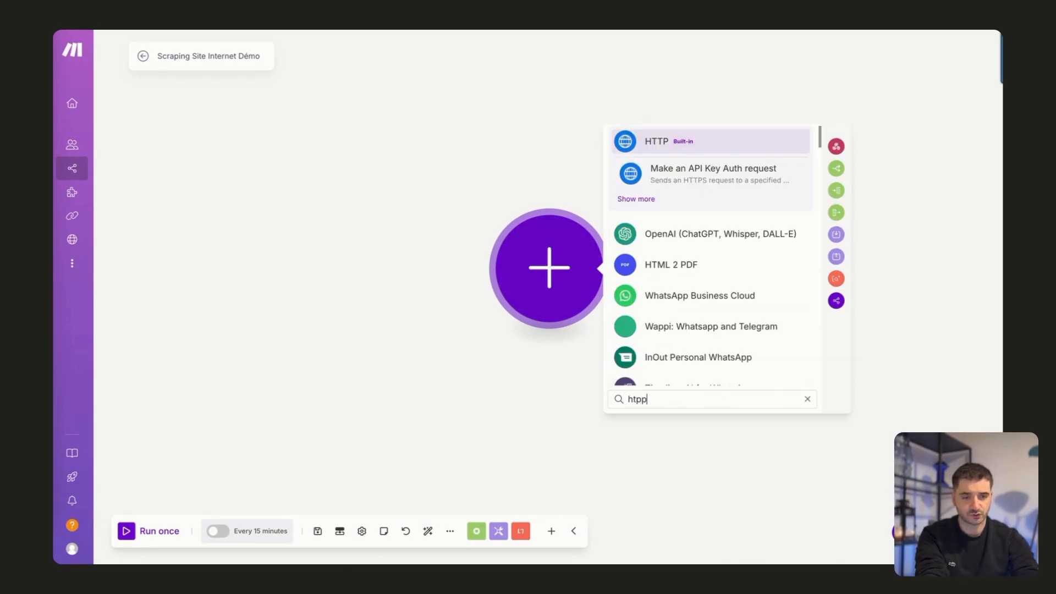
pyautogui.press('Return')
pyautogui.scroll(-2, 704, 328)
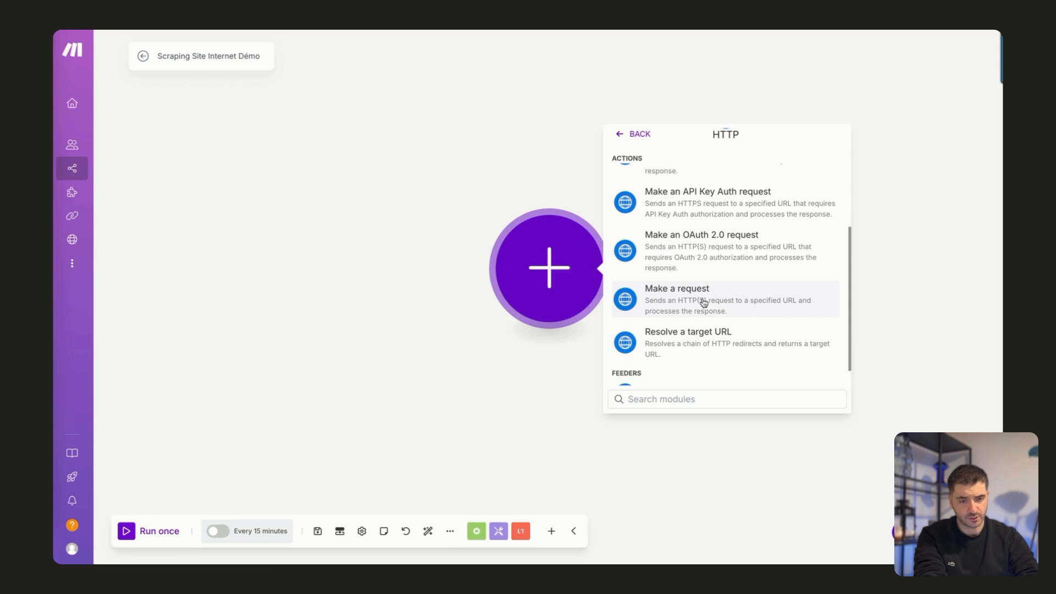
pyautogui.click(704, 302)
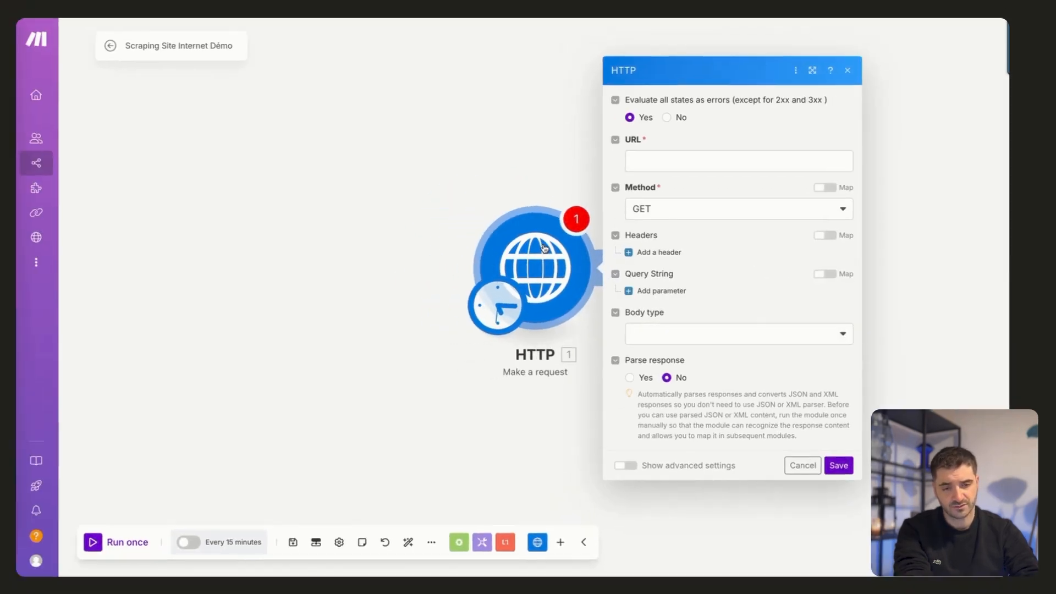
pyautogui.click(659, 170)
pyautogui.write('htt')
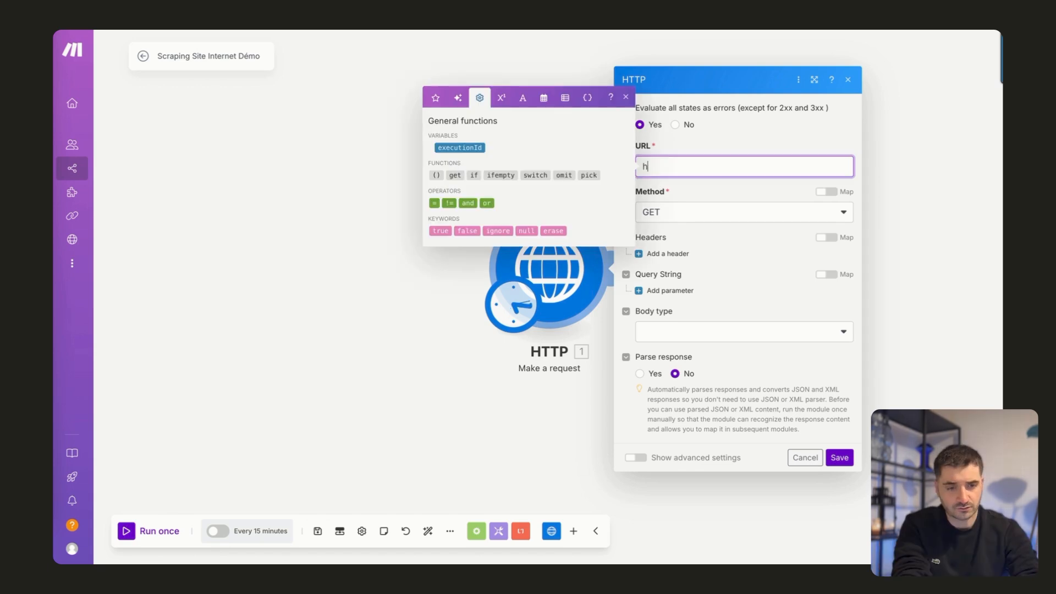
pyautogui.write('ps')
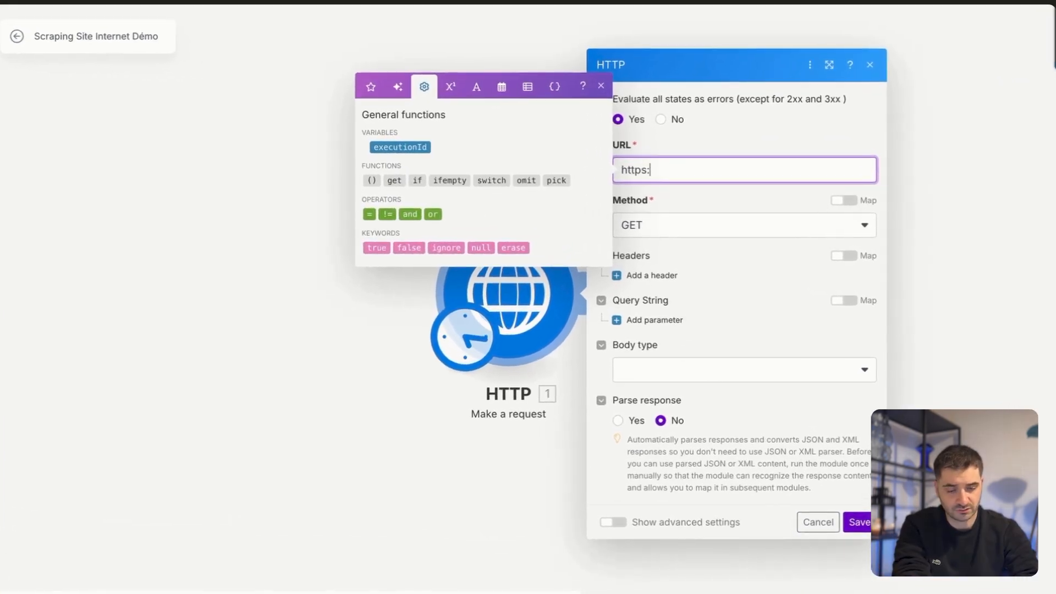
pyautogui.write(':')
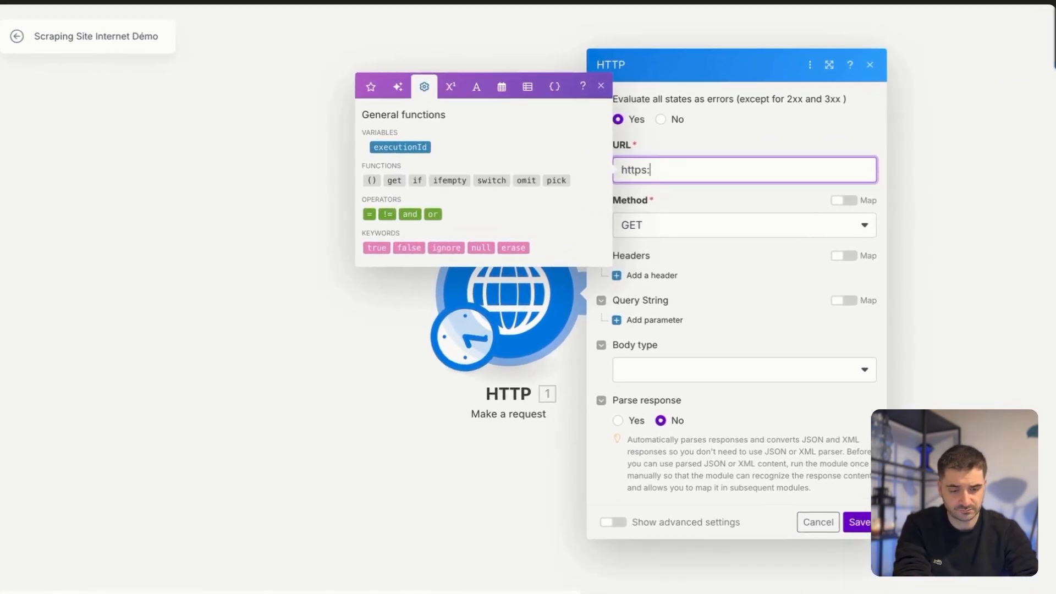
pyautogui.write('//apple.fr')
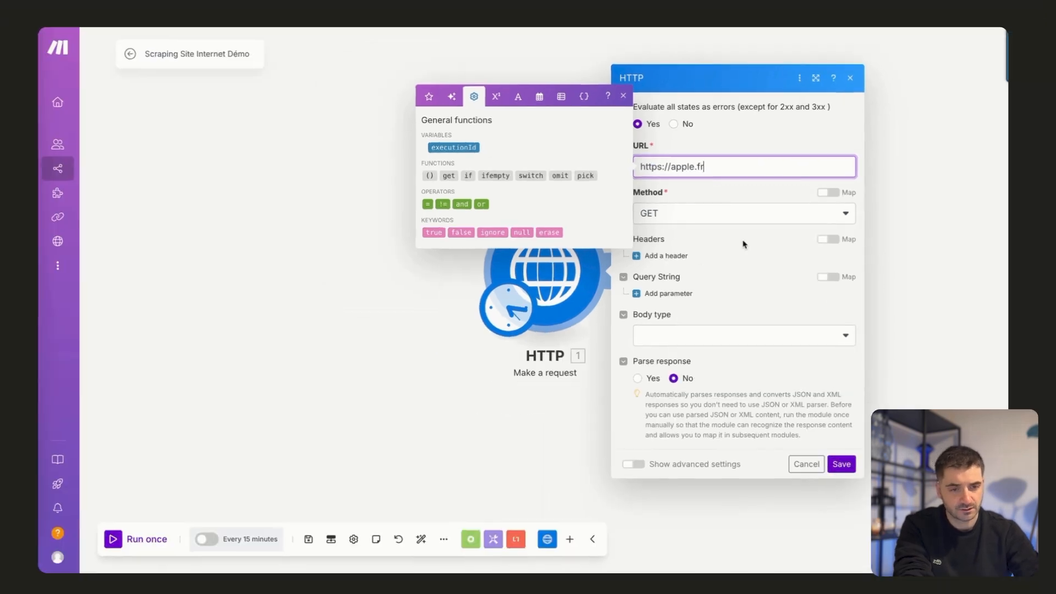
pyautogui.click(743, 256)
pyautogui.click(636, 457)
pyautogui.scroll(-5, 738, 427)
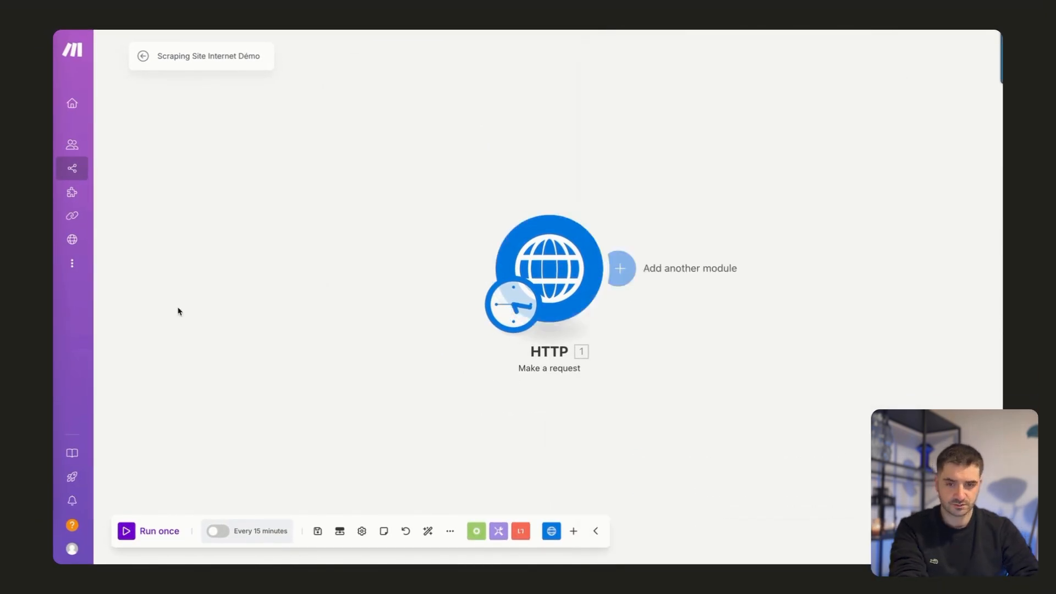
# Save the scenario and run it once, opening the HTTP module's execution result.
pyautogui.click(318, 532)
pyautogui.click(127, 533)
pyautogui.click(619, 200)
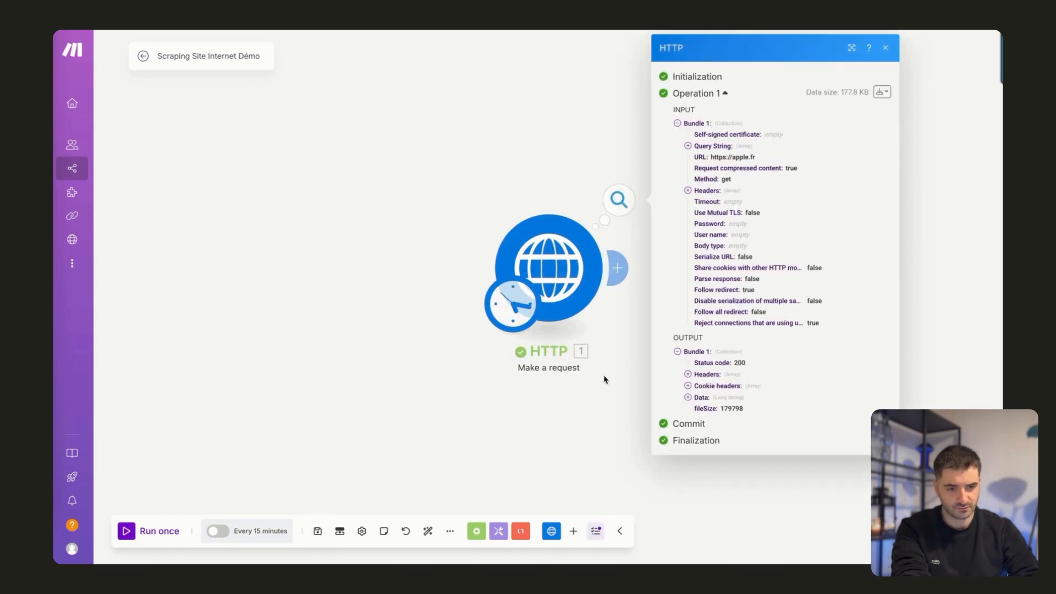
# Expand the Data field in the HTTP output and read through the returned HTML code of the Apple page.
pyautogui.click(688, 397)
pyautogui.scroll(-5, 757, 506)
pyautogui.scroll(-10, 756, 509)
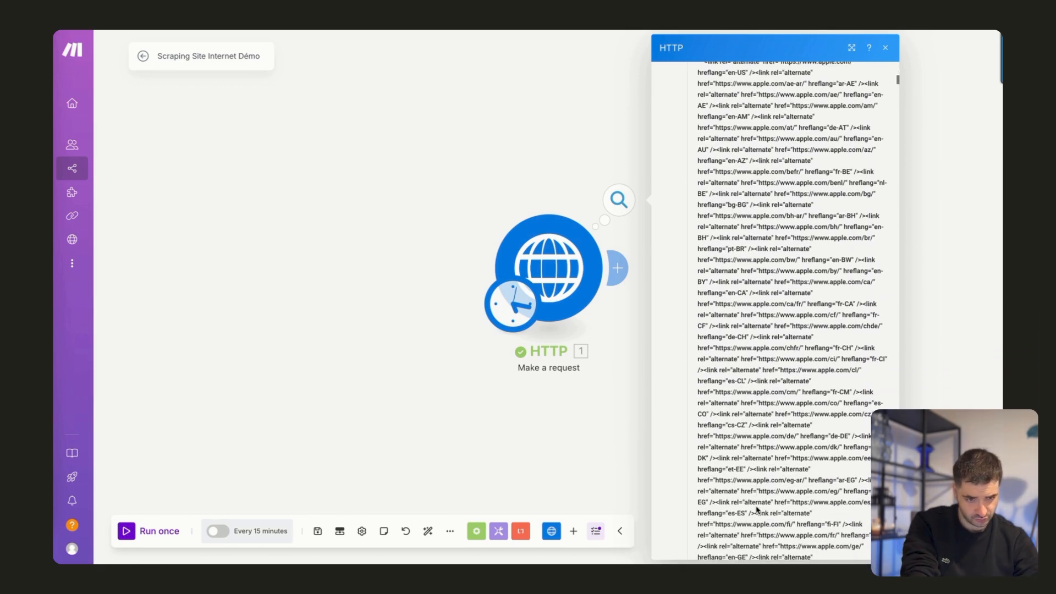
pyautogui.scroll(-3, 757, 506)
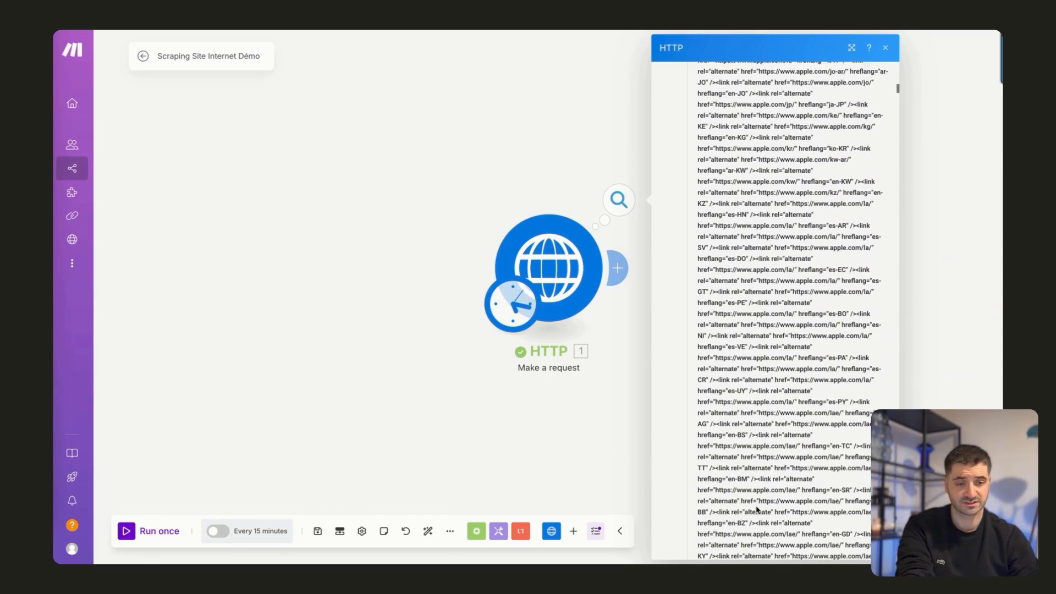
pyautogui.scroll(15, 707, 289)
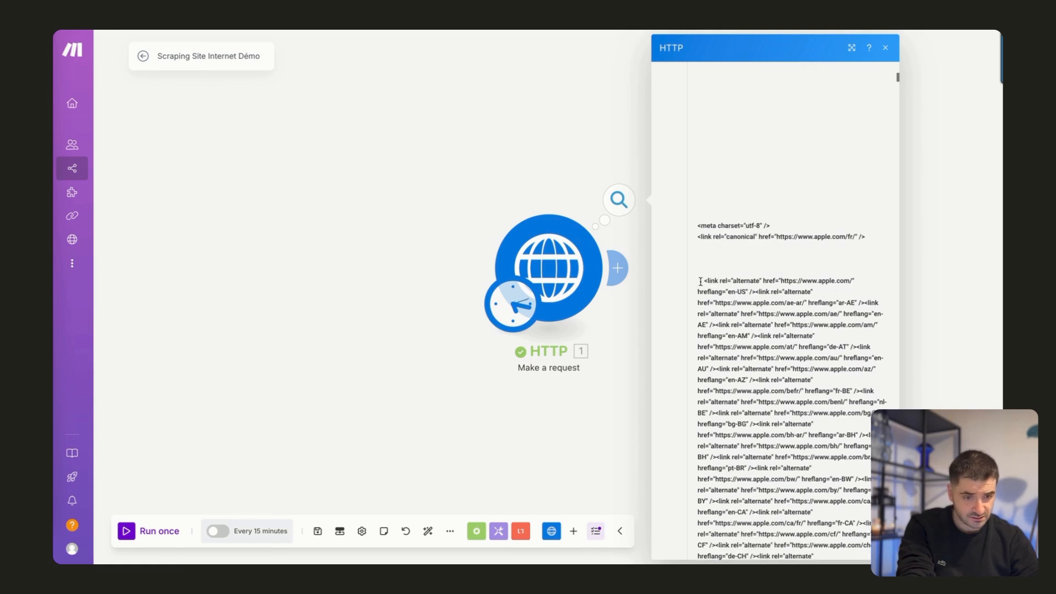
pyautogui.moveTo(702, 281); pyautogui.dragTo(728, 305)
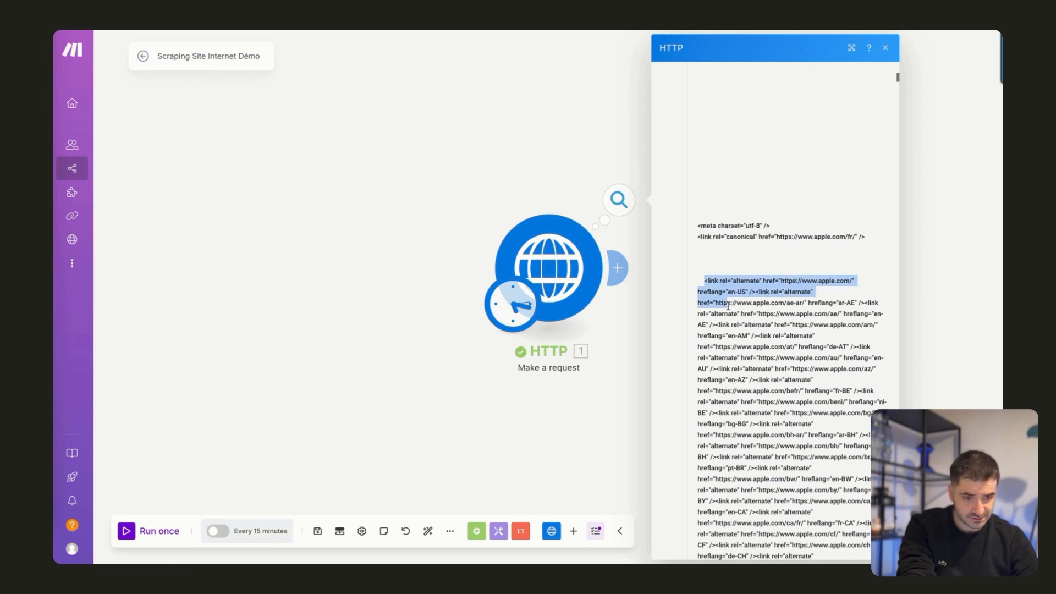
pyautogui.scroll(-5, 744, 350)
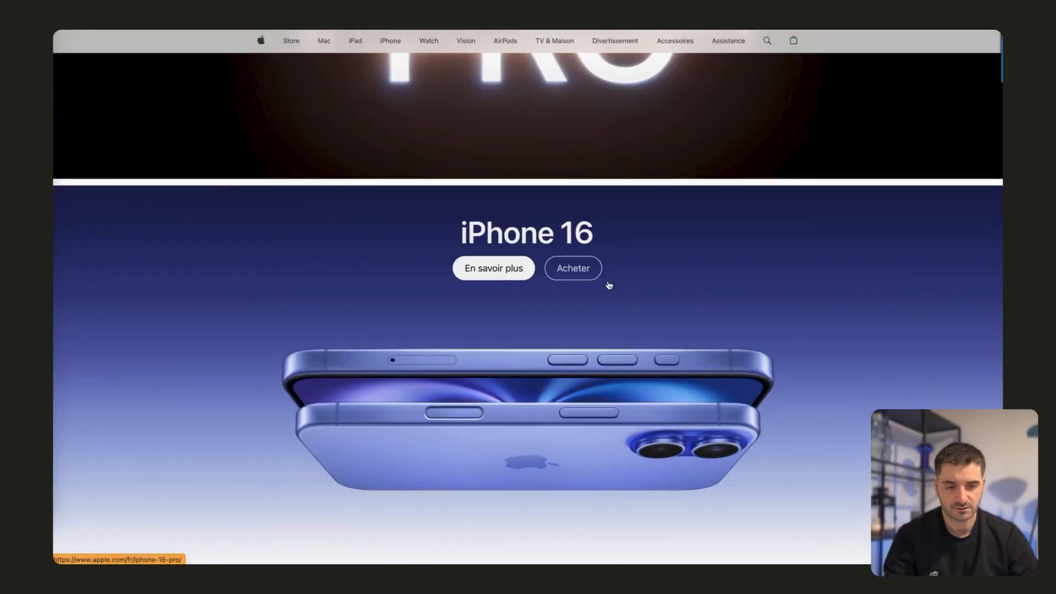
# Switch to the Apple France home page, look through it down to the legal notes and select the words "Un crédit".
pyautogui.scroll(-2, 609, 284)
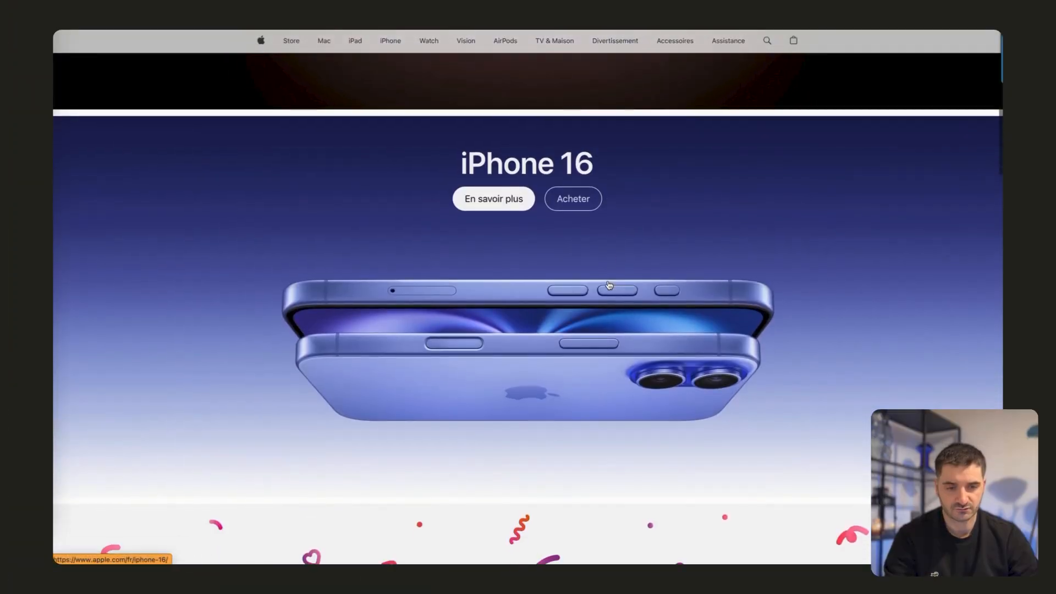
pyautogui.scroll(-5, 602, 252)
pyautogui.scroll(-5, 602, 252)
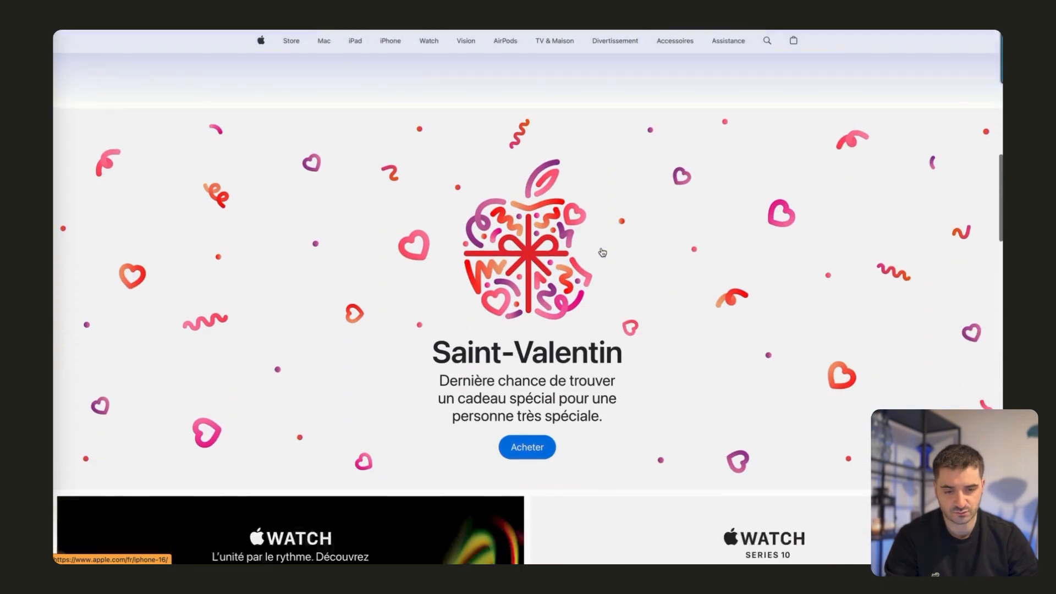
pyautogui.scroll(-5, 598, 269)
pyautogui.scroll(-8, 598, 275)
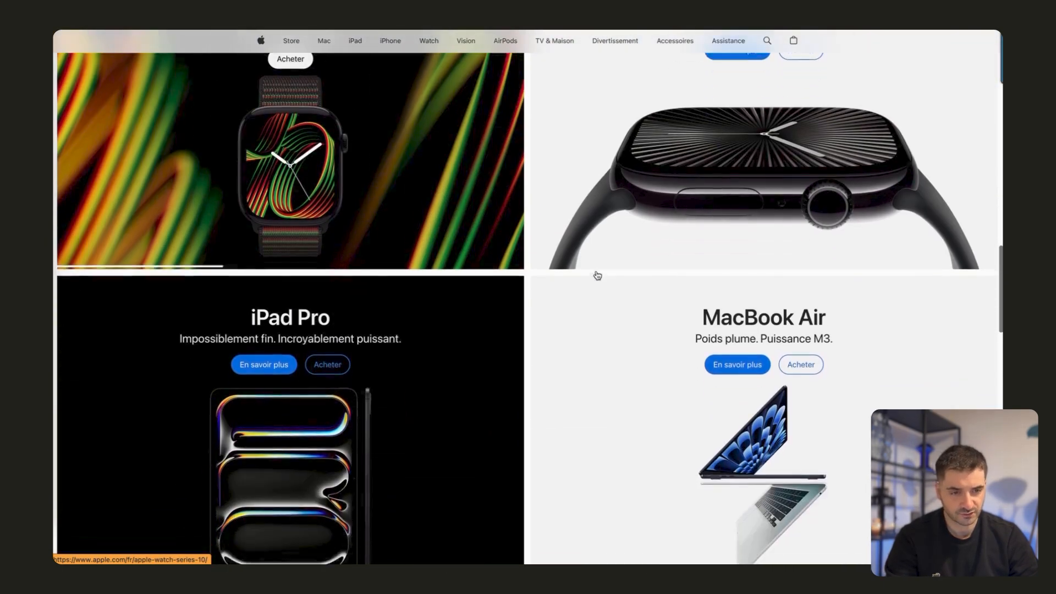
pyautogui.scroll(-10, 597, 275)
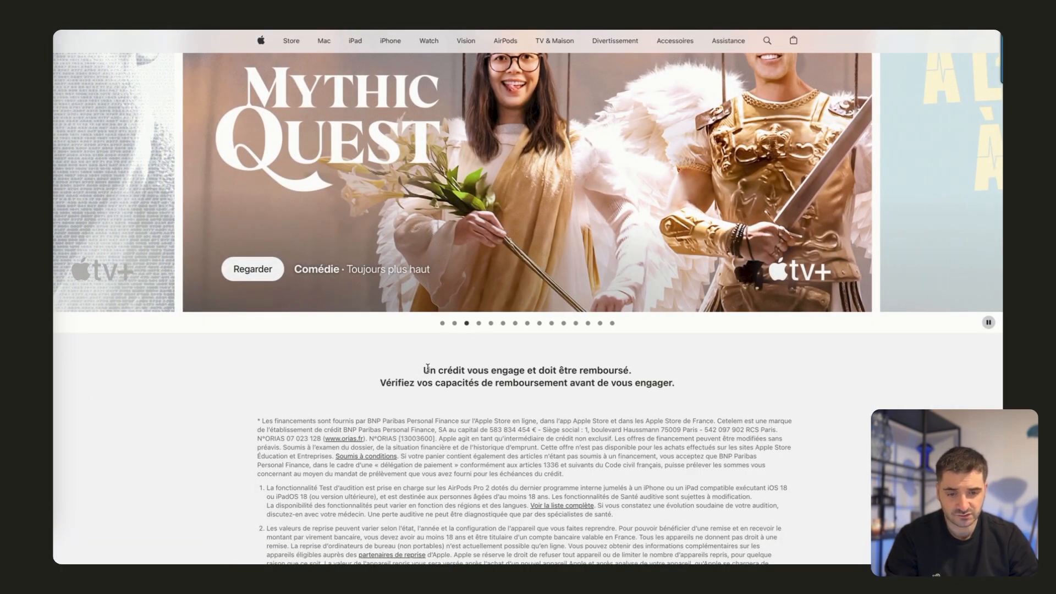
pyautogui.moveTo(425, 370); pyautogui.dragTo(465, 371)
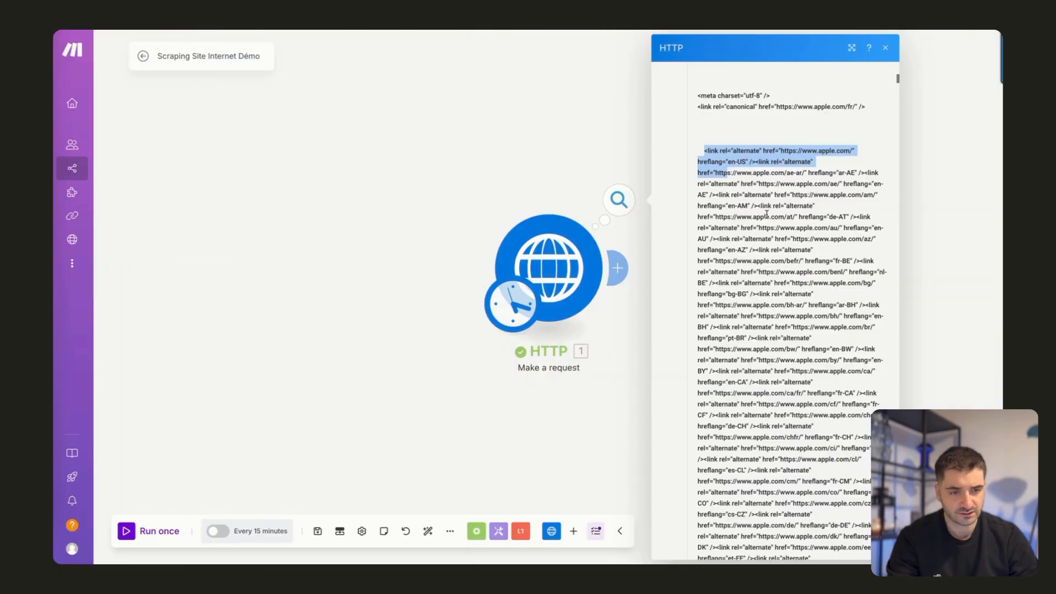
# Back in Make, search the HTTP output for "Un crédit" to locate the page's credit notice, then close the result.
pyautogui.click(766, 214)
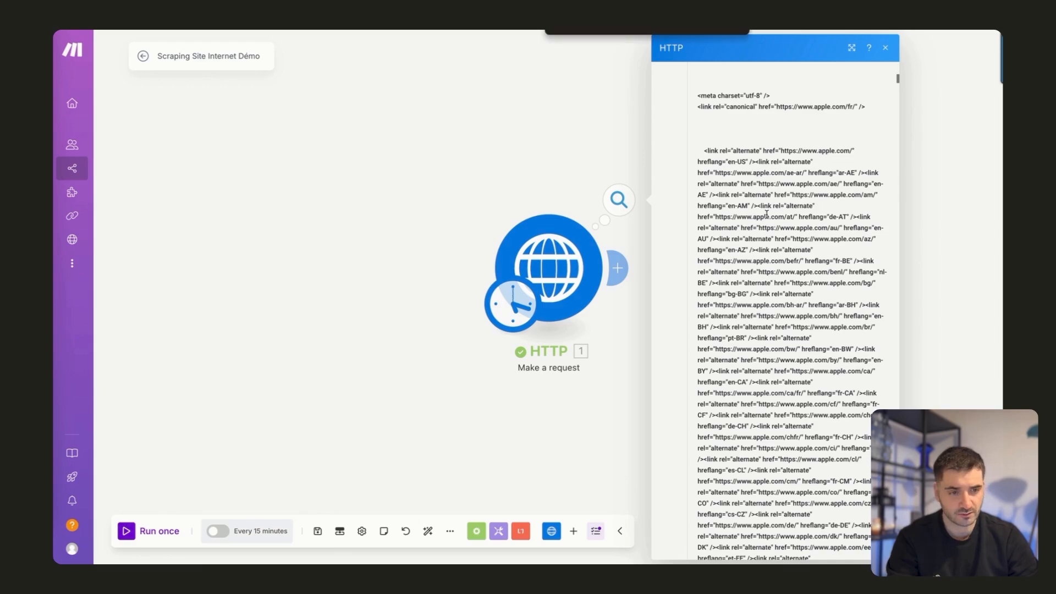
pyautogui.write('un crédit')
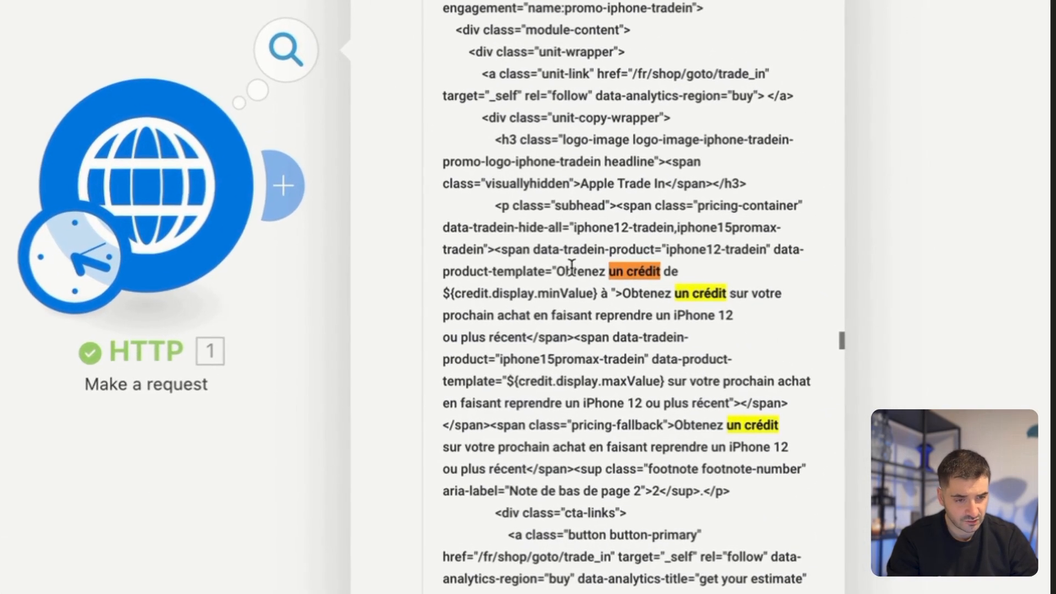
pyautogui.press('Return')
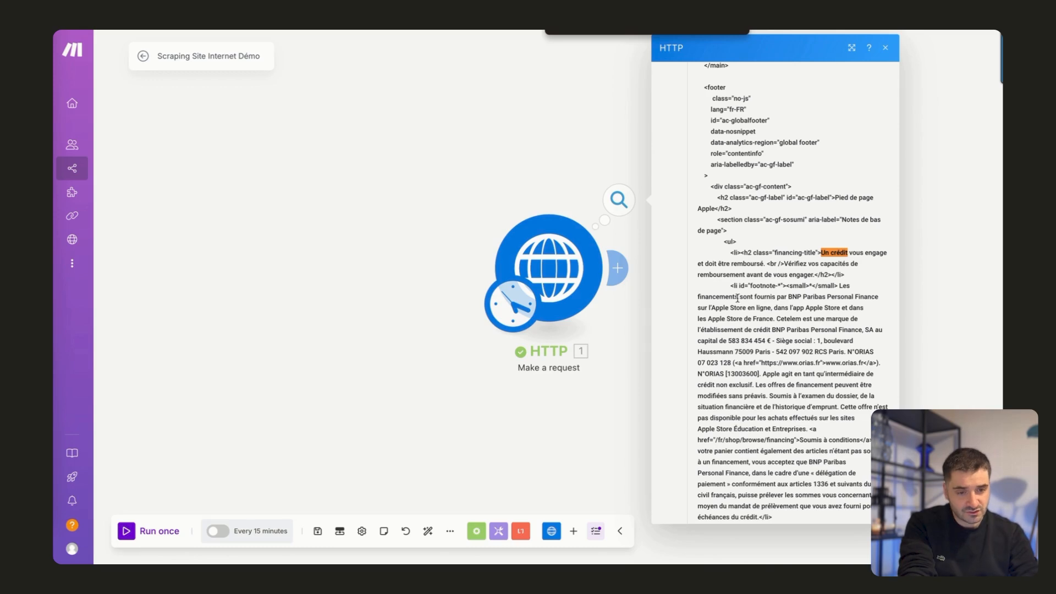
pyautogui.click(538, 162)
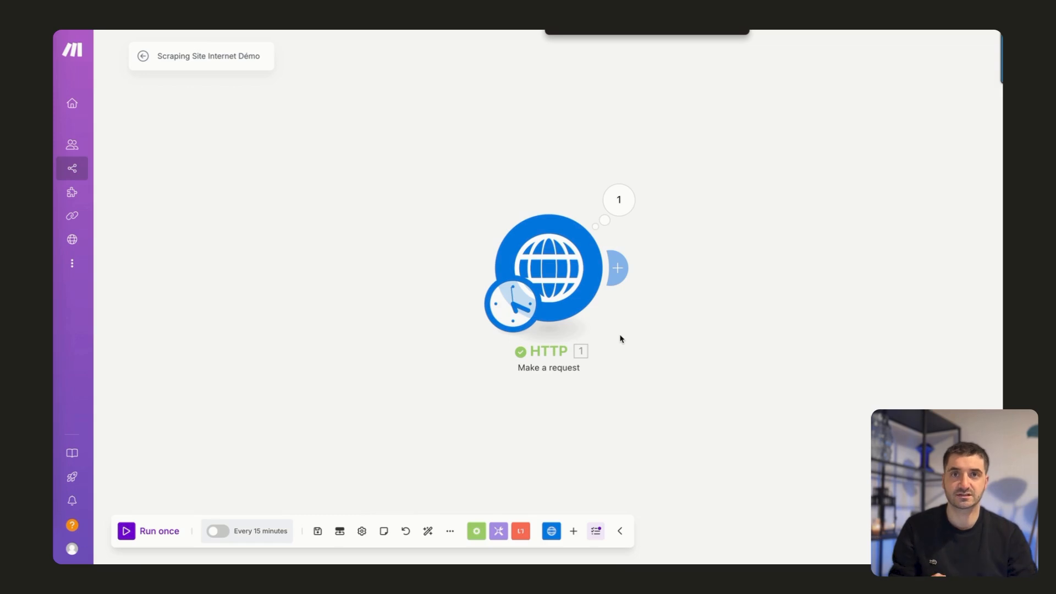
# Add a Text parser "HTML to text" module after the HTTP module.
pyautogui.click(620, 270)
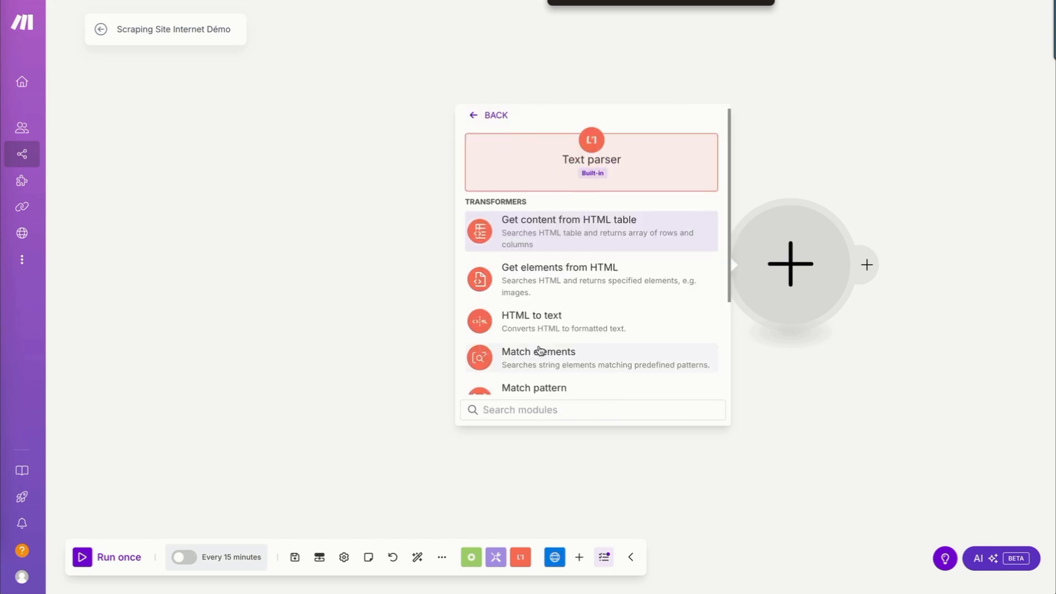
pyautogui.scroll(-2, 540, 366)
pyautogui.scroll(-2, 539, 367)
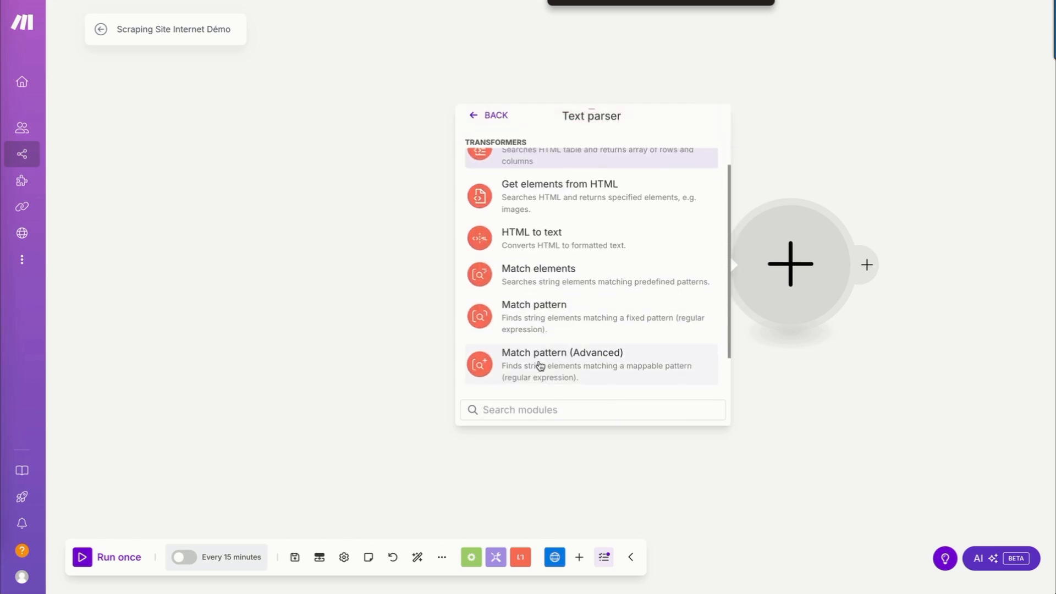
pyautogui.scroll(5, 537, 375)
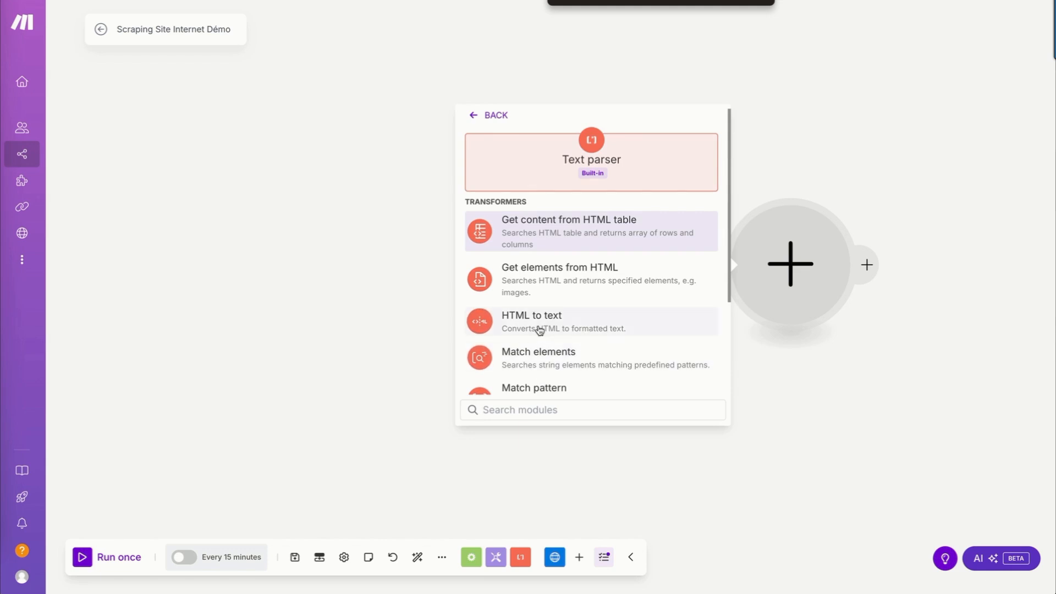
pyautogui.click(540, 330)
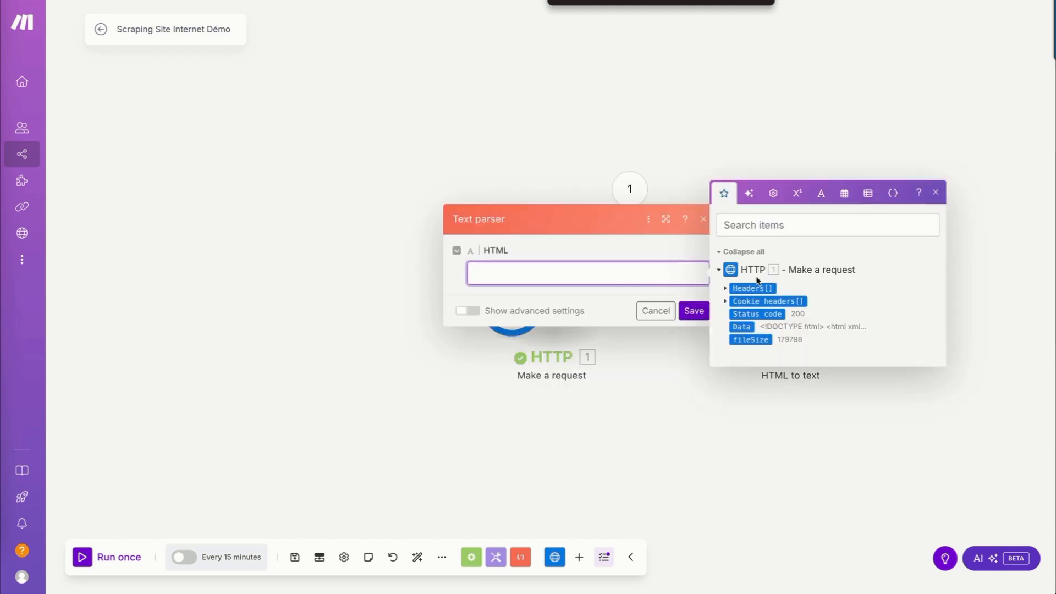
# Map the HTTP module's Data output into the Text parser's HTML field and save the module.
pyautogui.click(740, 328)
pyautogui.click(658, 292)
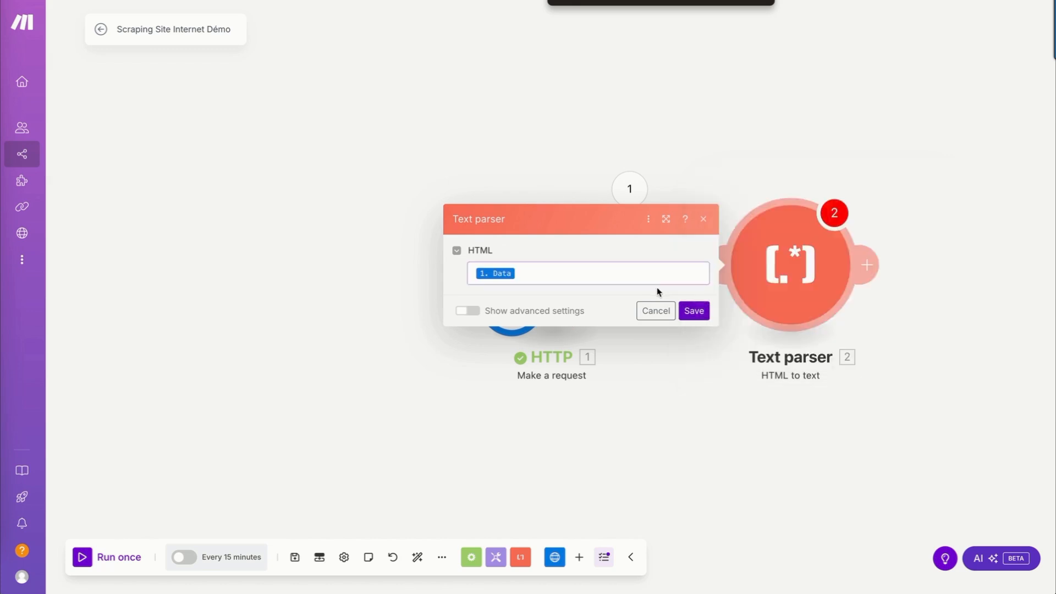
pyautogui.click(694, 311)
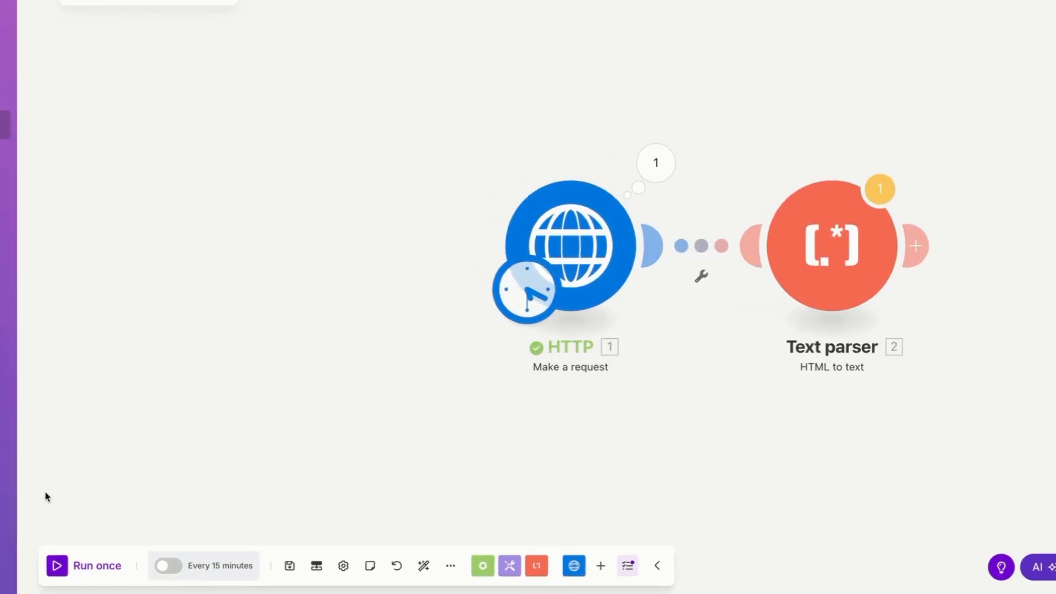
# Run the scenario once despite the transformer warning and look through the Text parser's converted text output.
pyautogui.click(61, 566)
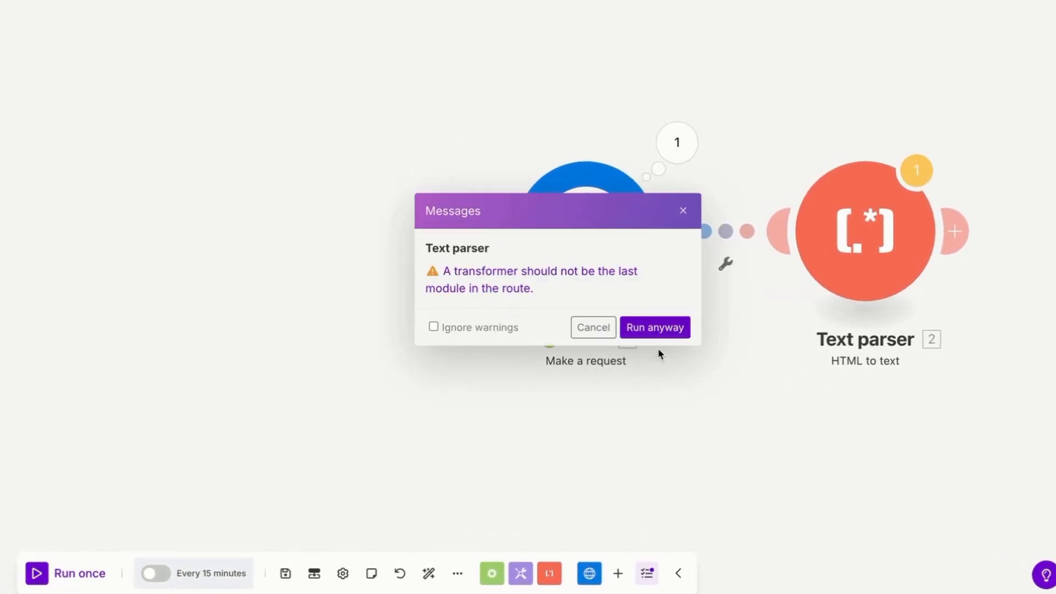
pyautogui.click(657, 328)
pyautogui.click(816, 144)
pyautogui.click(896, 218)
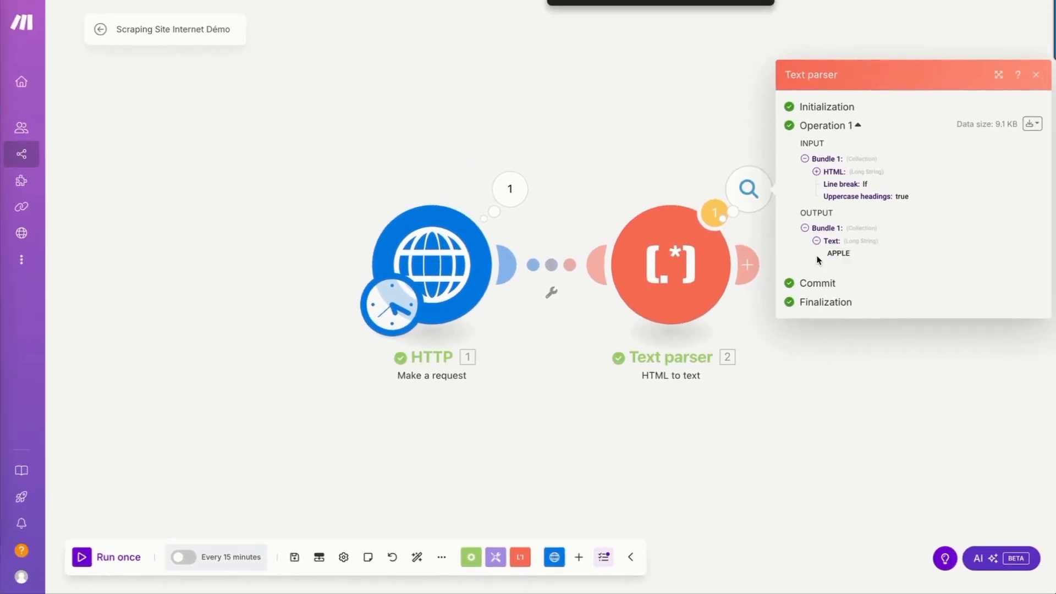
pyautogui.scroll(-5, 888, 344)
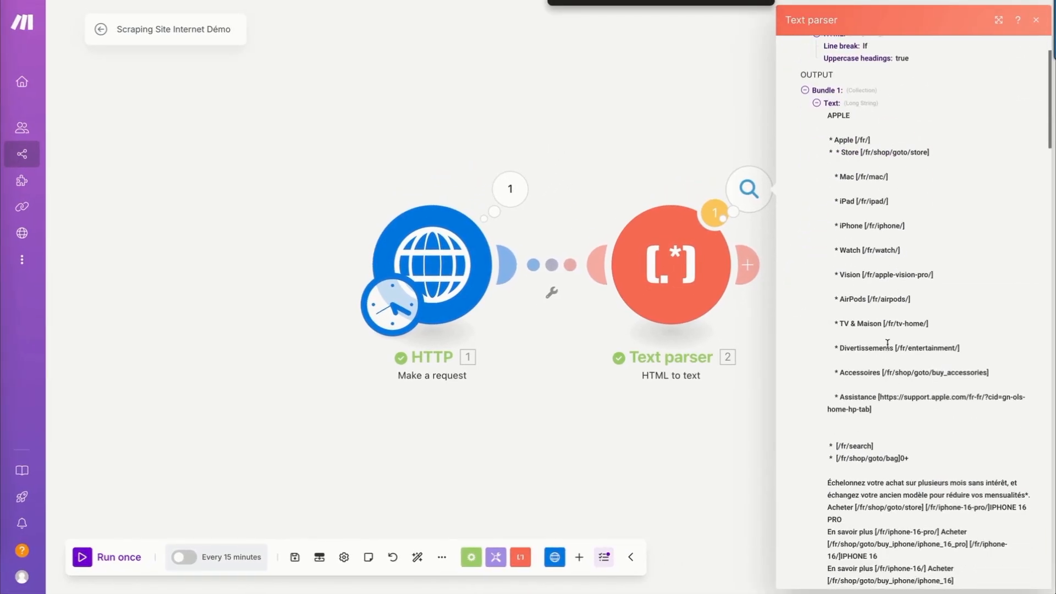
pyautogui.scroll(-5, 888, 344)
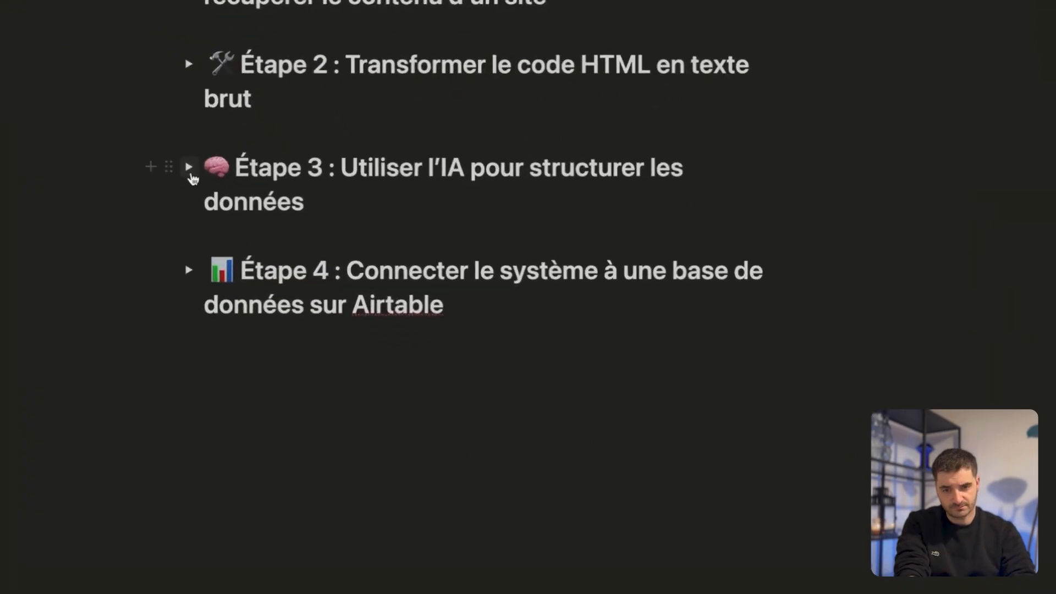
# Expand Étape 3 in the notes, then back in Make add an OpenAI "Create a Completion (Prompt)" module after the Text parser.
pyautogui.click(194, 399)
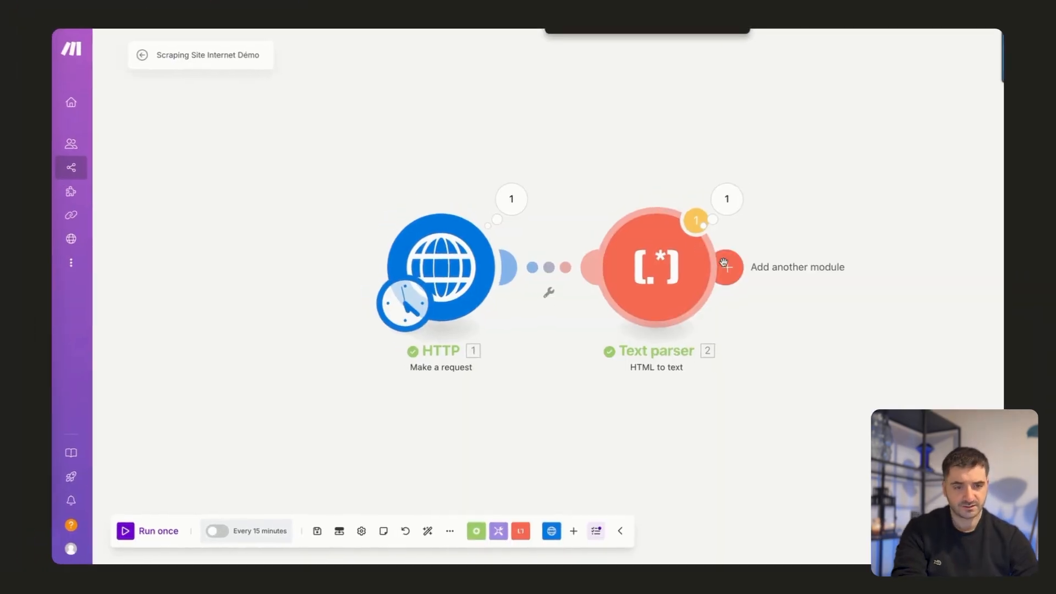
pyautogui.click(725, 265)
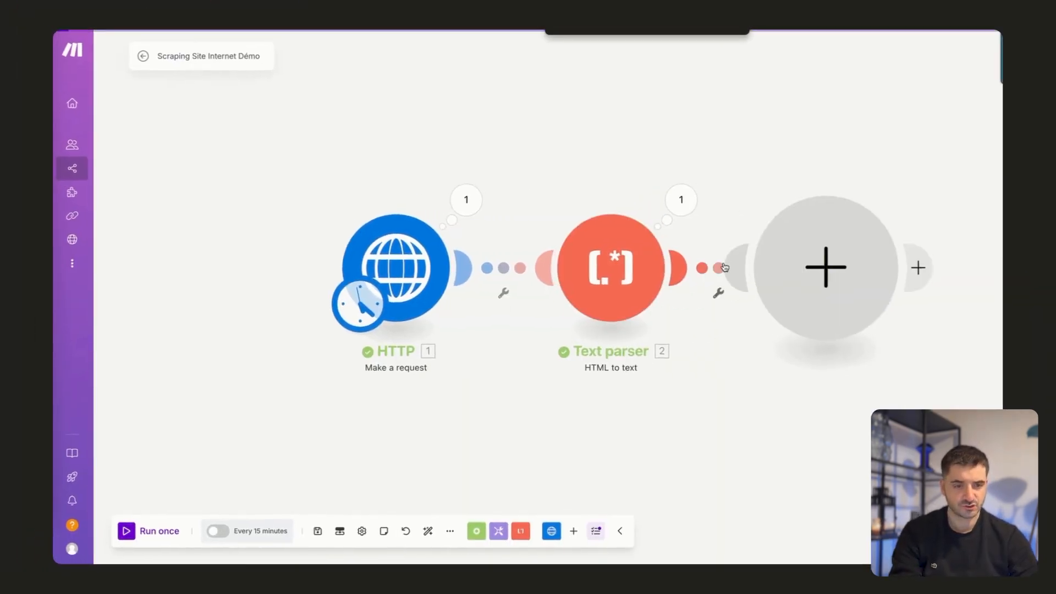
pyautogui.write('open')
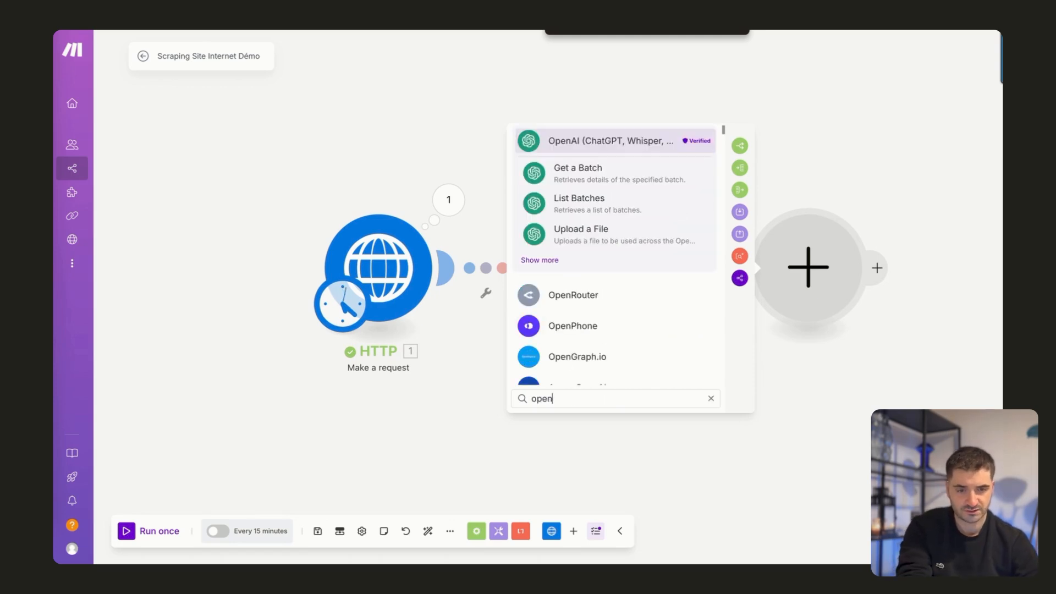
pyautogui.click(566, 141)
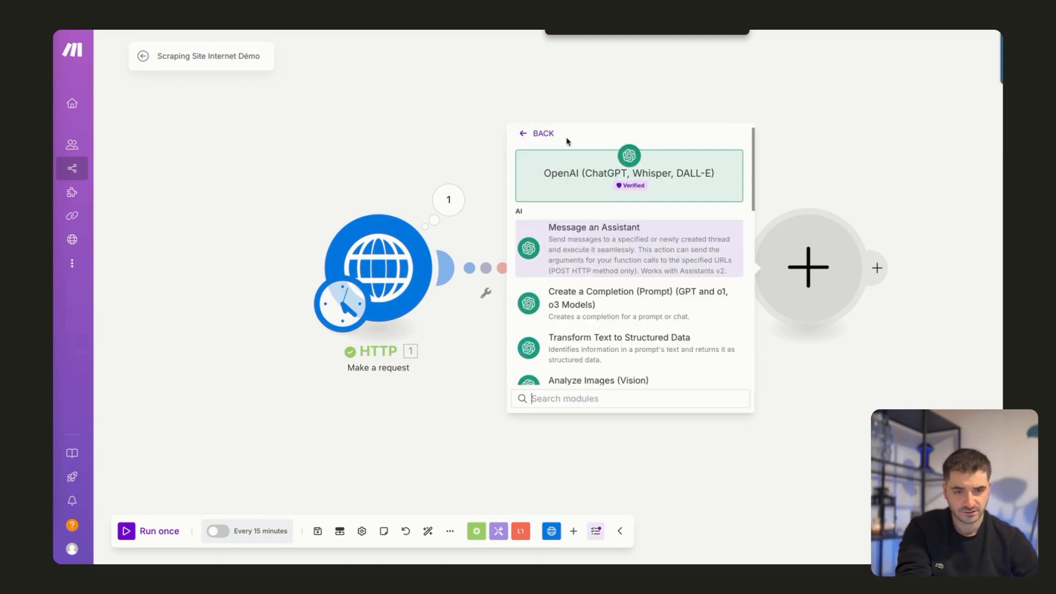
pyautogui.click(615, 312)
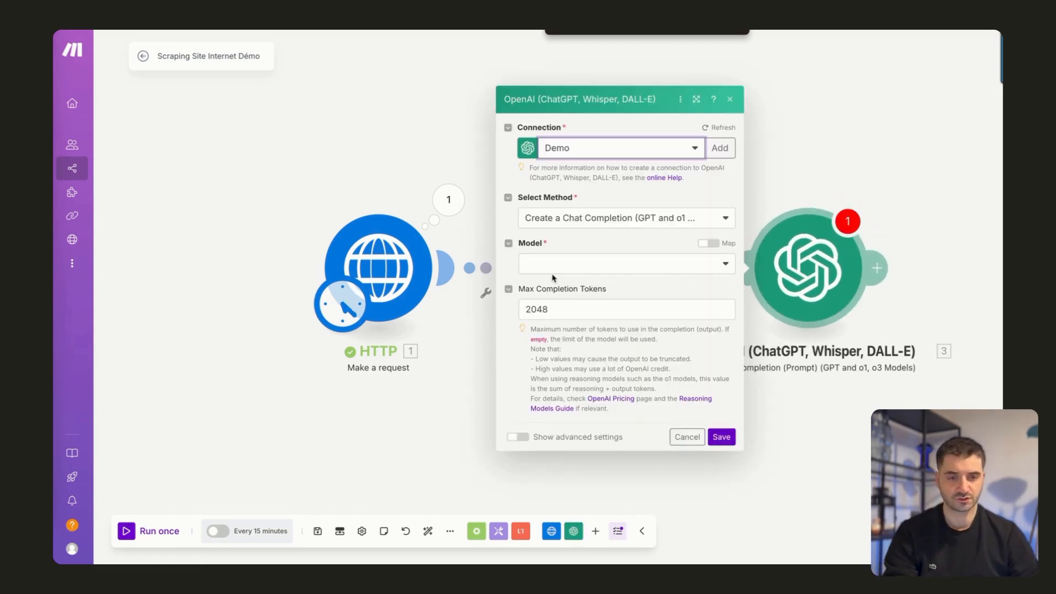
# Keep the Chat Completion method in the OpenAI module and set the model to GPT-4o: chatgpt-4o-latest (system).
pyautogui.click(557, 219)
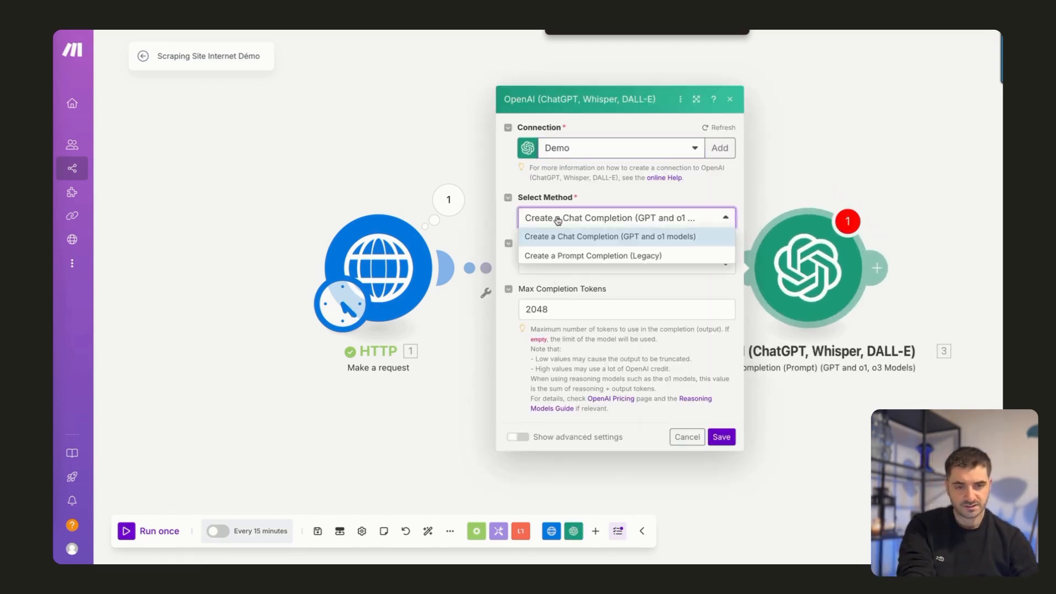
pyautogui.click(618, 191)
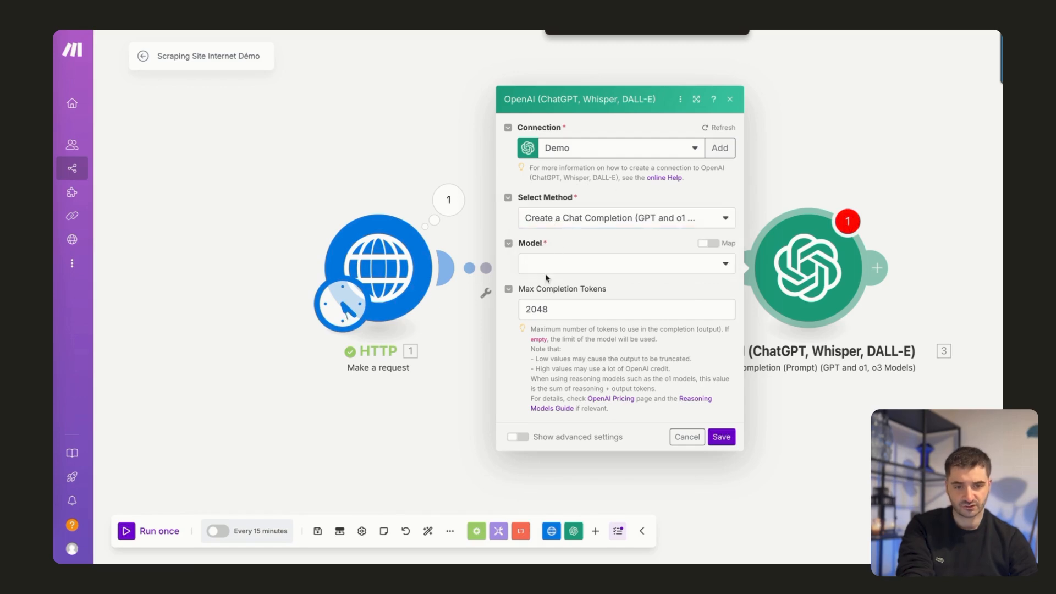
pyautogui.click(554, 272)
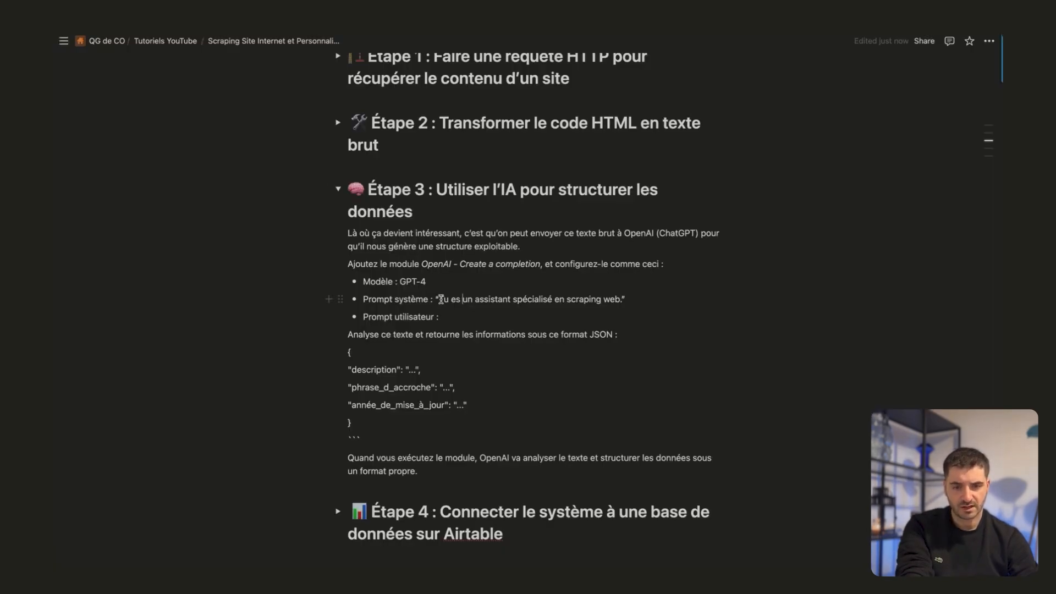
# Copy the system prompt "Tu es un assistant spécialisé en scraping web" from the notes into Message 1 with the Developer / System role.
pyautogui.moveTo(440, 299); pyautogui.dragTo(627, 324)
pyautogui.hotkey('ctrl', 'c')
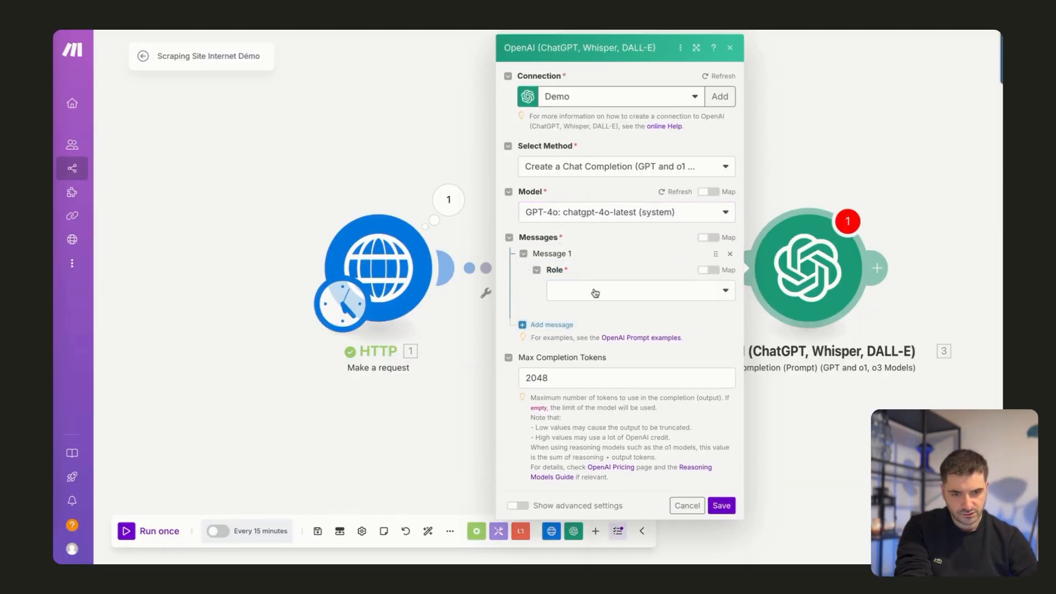
pyautogui.click(595, 292)
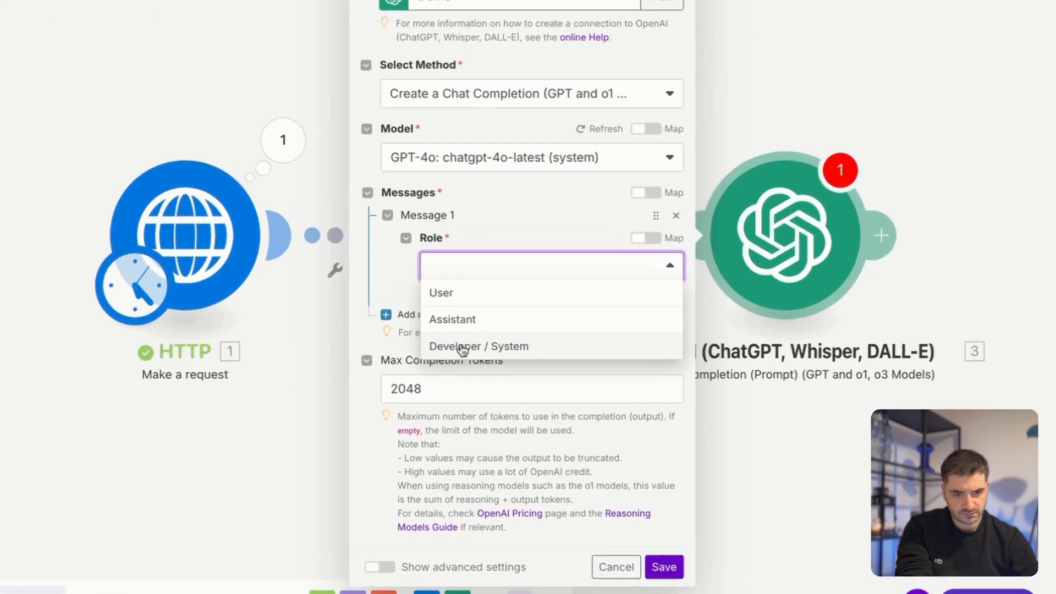
pyautogui.click(583, 347)
pyautogui.click(592, 337)
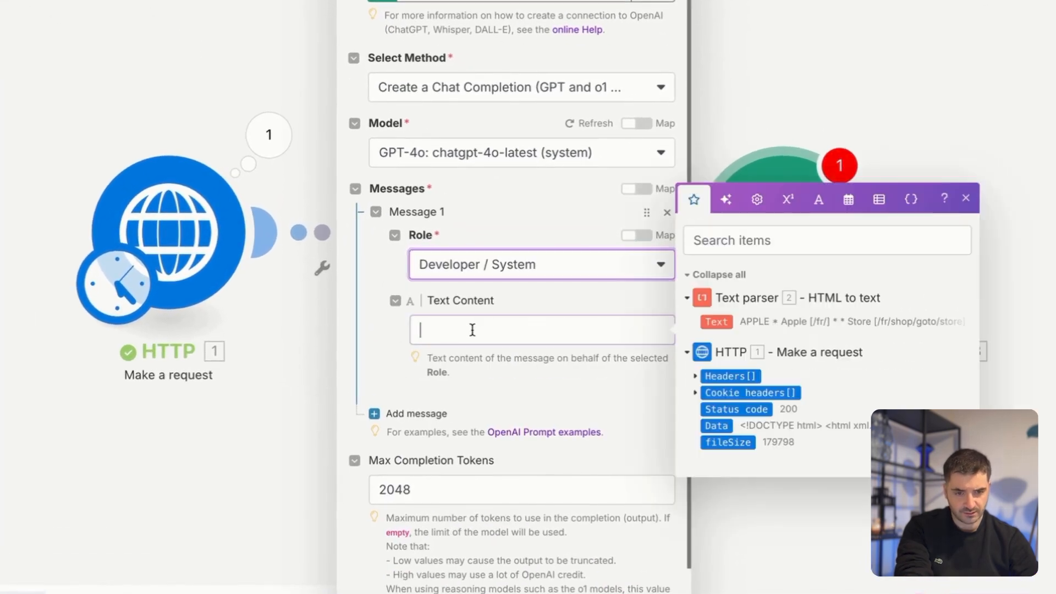
pyautogui.hotkey('ctrl', 'v')
pyautogui.click(364, 346)
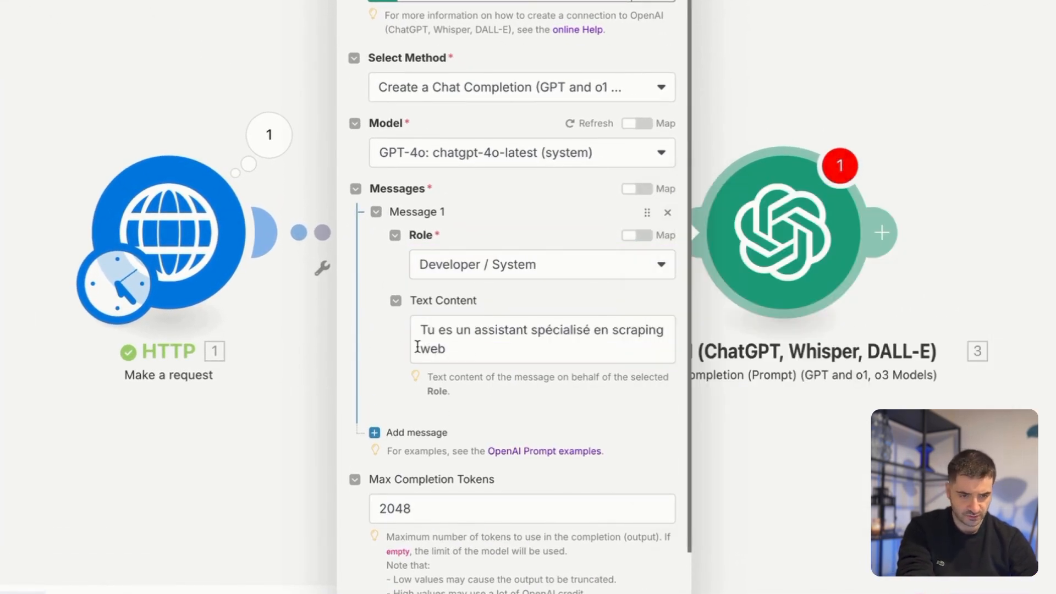
# Add a second message with the User role and paste the notes' prompt requesting JSON with description, phrase_d_accroche and année_de_mise_à_jour.
pyautogui.click(374, 432)
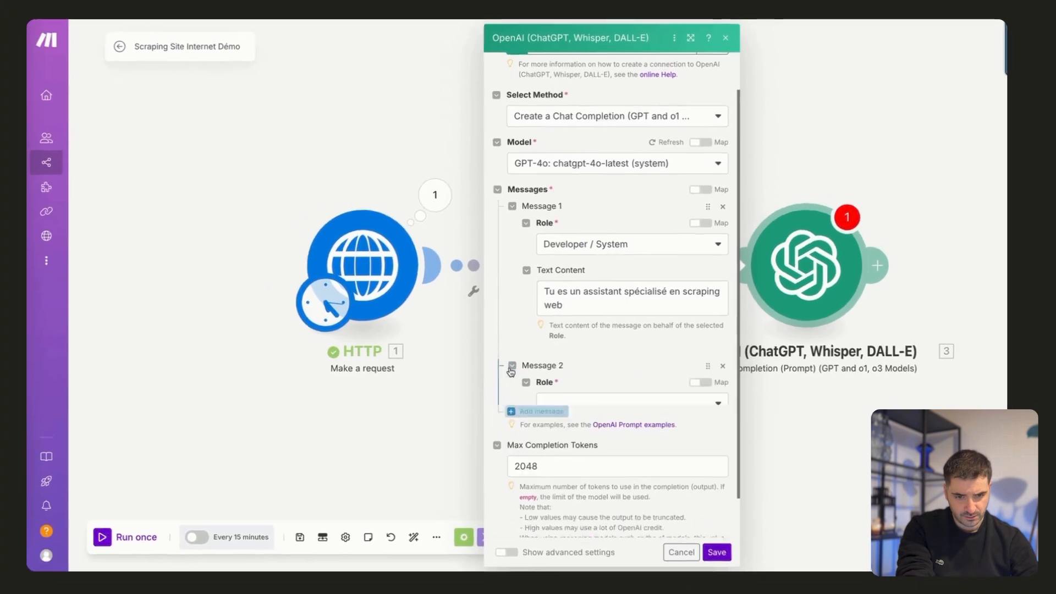
pyautogui.click(564, 405)
pyautogui.click(566, 432)
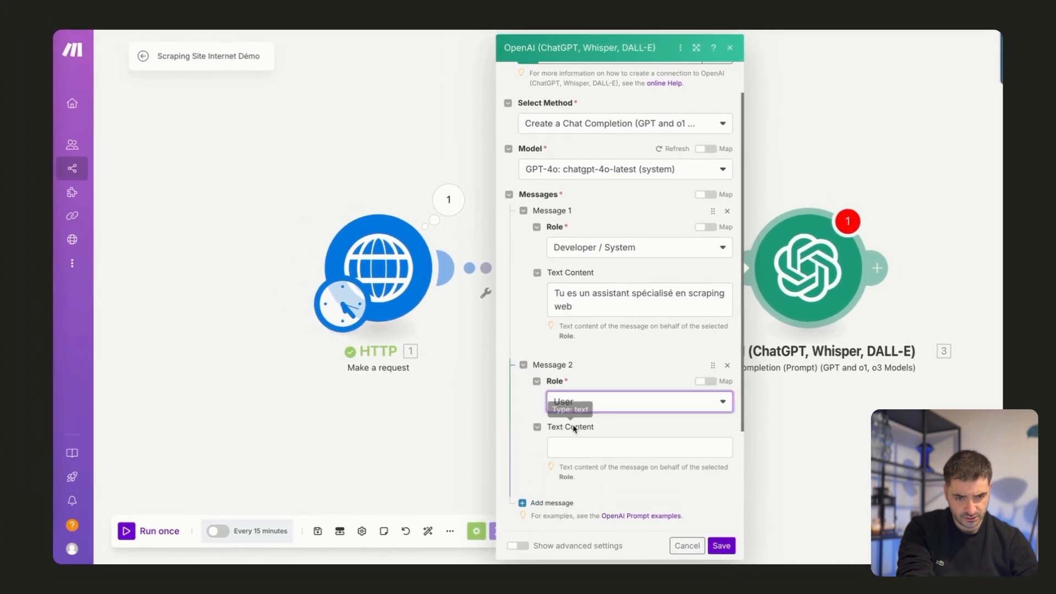
pyautogui.click(584, 453)
pyautogui.press('super+Tab')
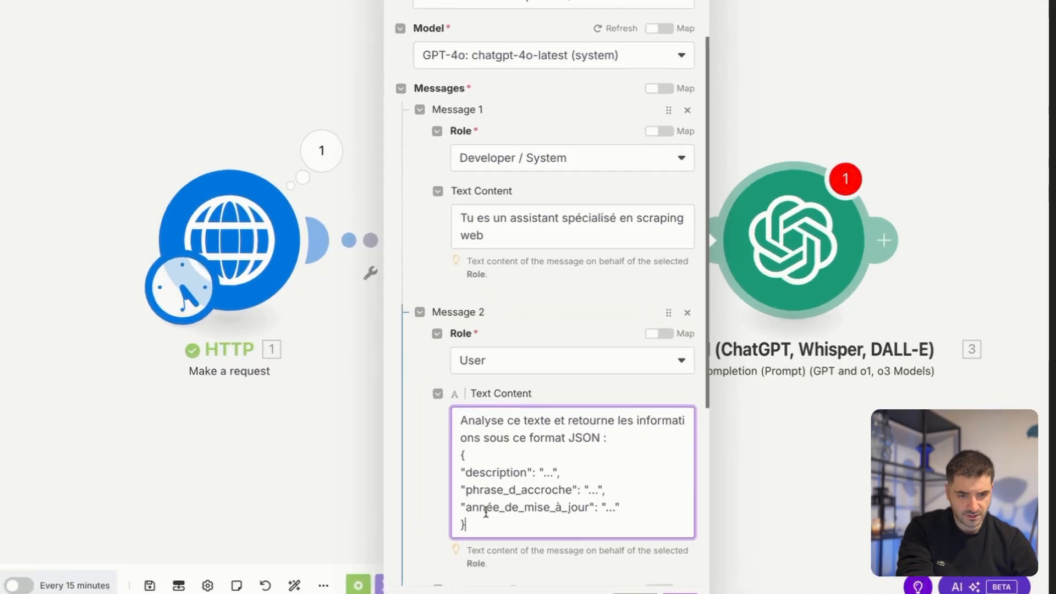
pyautogui.scroll(-5, 486, 513)
pyautogui.scroll(2, 486, 513)
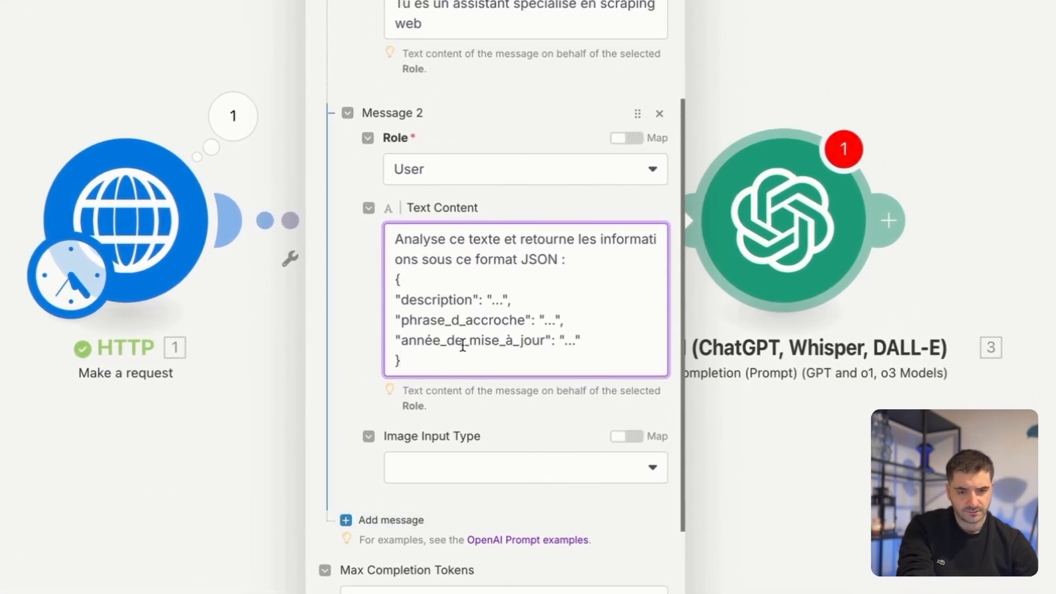
# Append "Texte à analyser :" to the user message, followed by the Text parser's Text output on a new line.
pyautogui.press('Return')
pyautogui.press('Return')
pyautogui.press('Return')
pyautogui.press('BackSpace')
pyautogui.write('Texte')
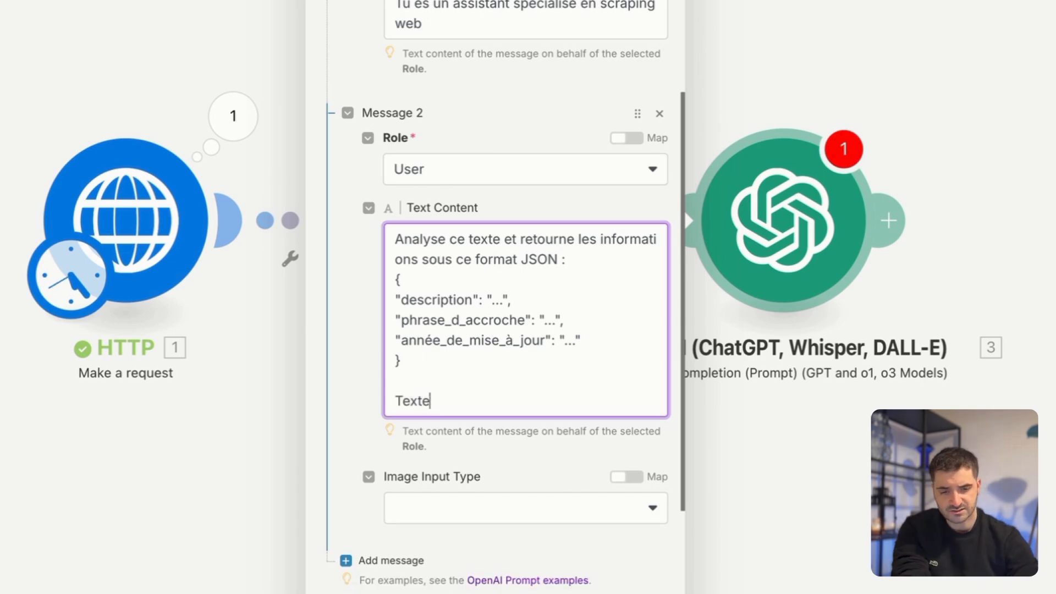
pyautogui.write(' à analyser :')
pyautogui.press('Return')
pyautogui.click(493, 427)
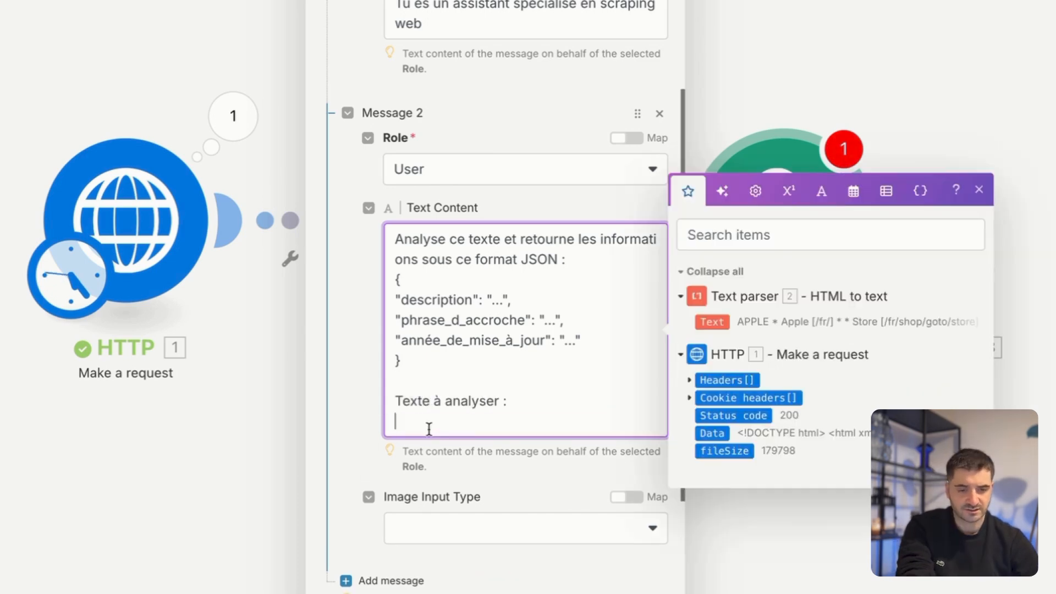
pyautogui.click(713, 321)
pyautogui.click(469, 380)
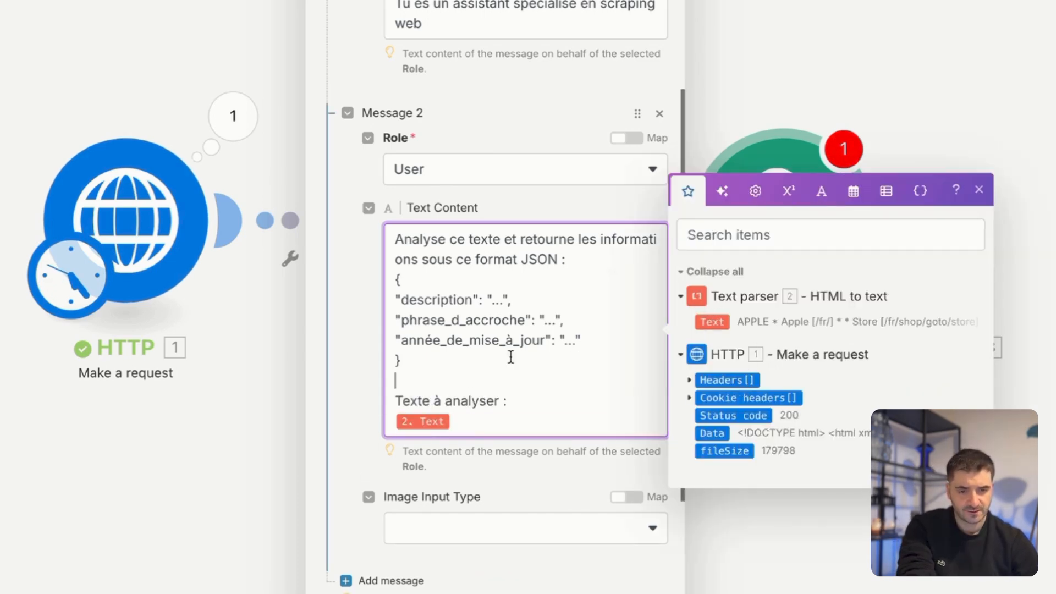
pyautogui.click(519, 271)
pyautogui.click(979, 190)
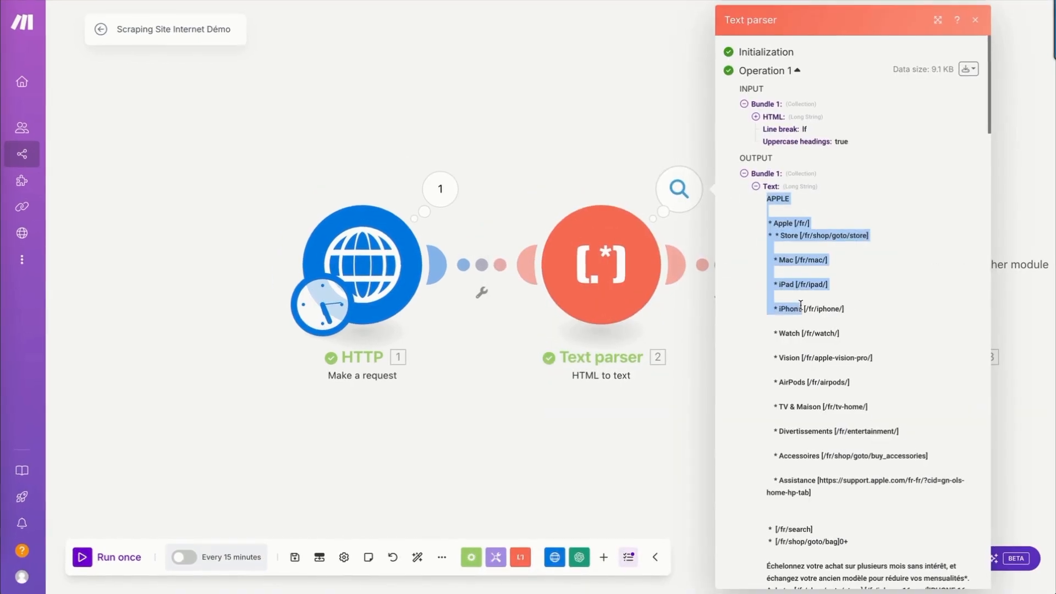
# Copy the Text parser's full output text and run only the OpenAI module with it as input.
pyautogui.scroll(-20, 831, 418)
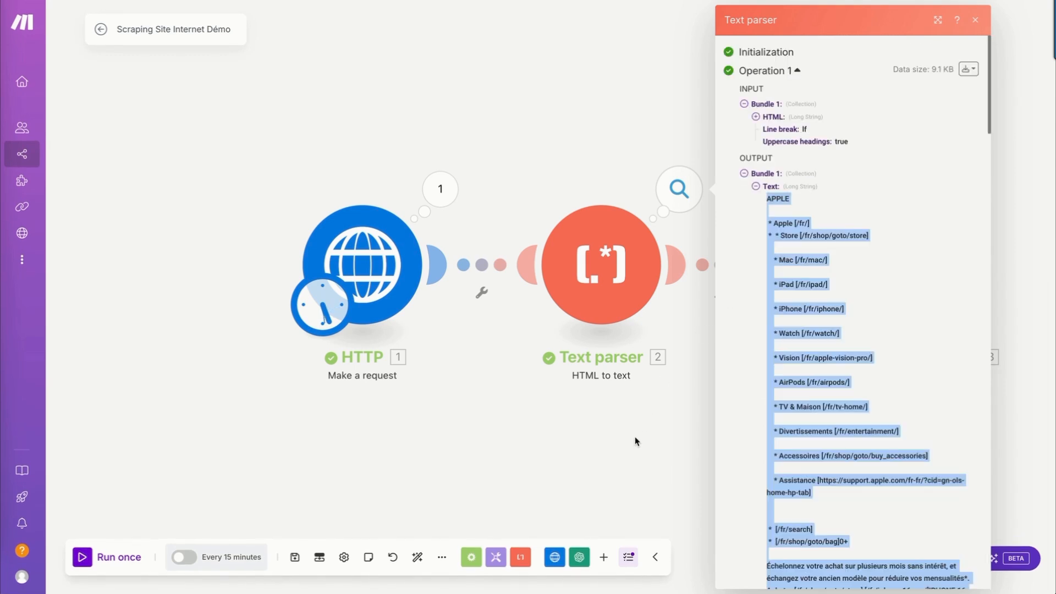
pyautogui.click(635, 438)
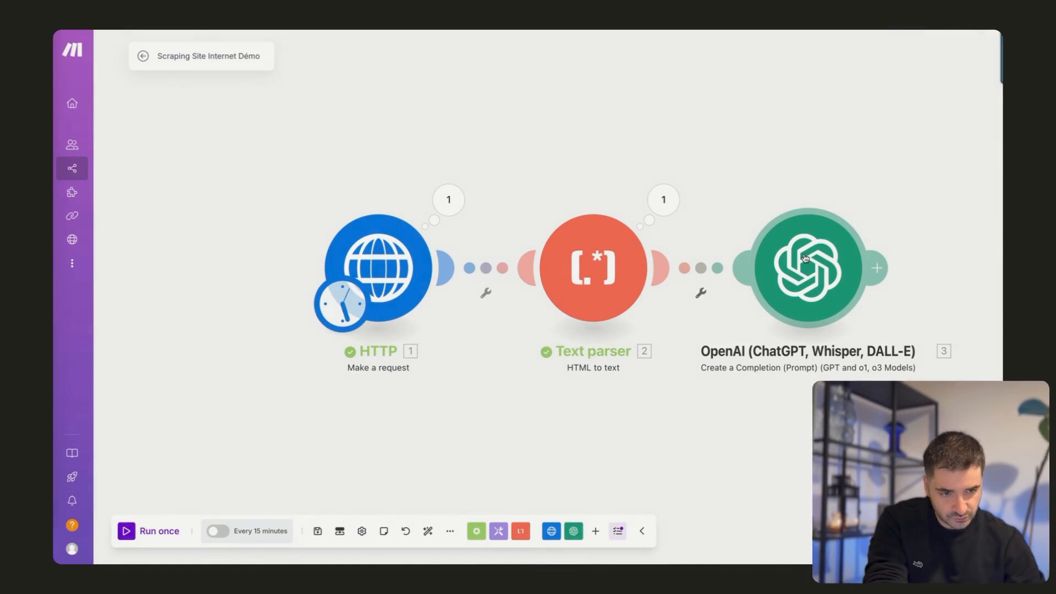
pyautogui.rightClick(804, 259)
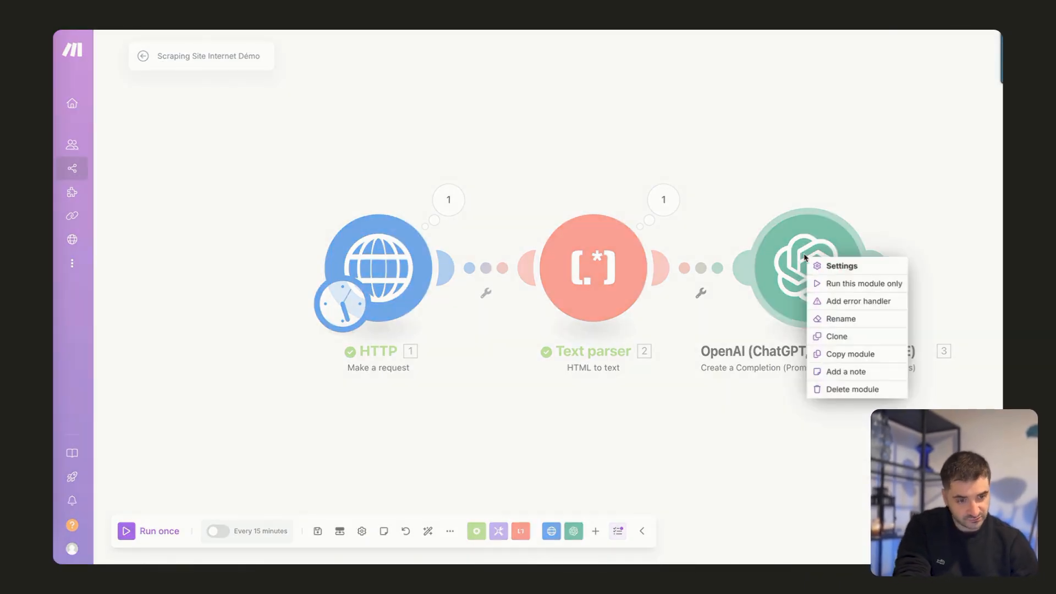
pyautogui.click(825, 283)
pyautogui.hotkey('ctrl', 'v')
pyautogui.click(725, 378)
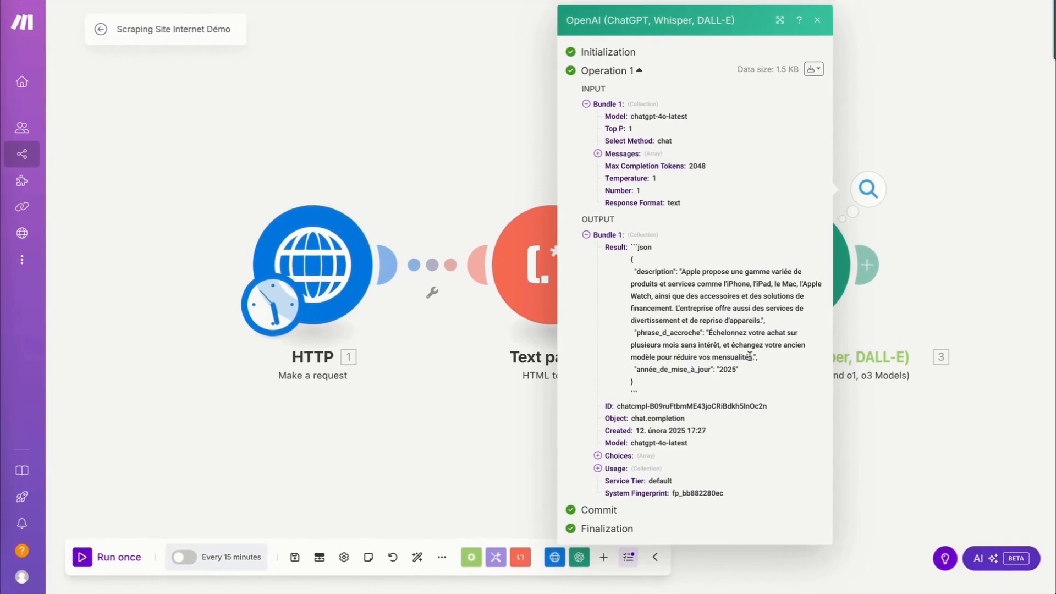
# Add to OpenAI's Message 2, below the JSON template: "L'output ne doit pas contenit autre chose que le json, commençant par { et finissant par }".
pyautogui.click(763, 266)
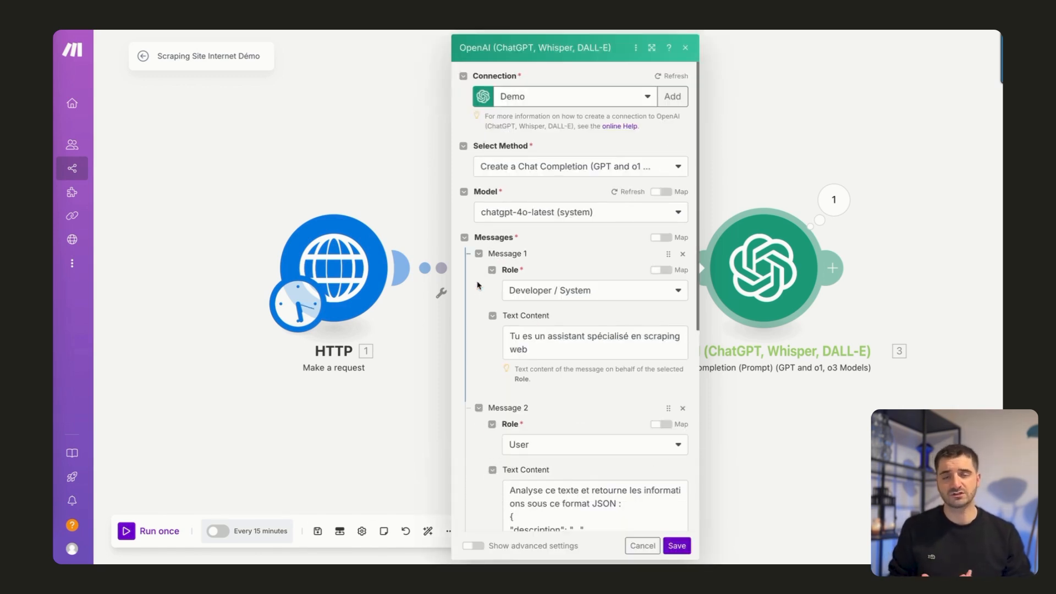
pyautogui.scroll(-4, 478, 285)
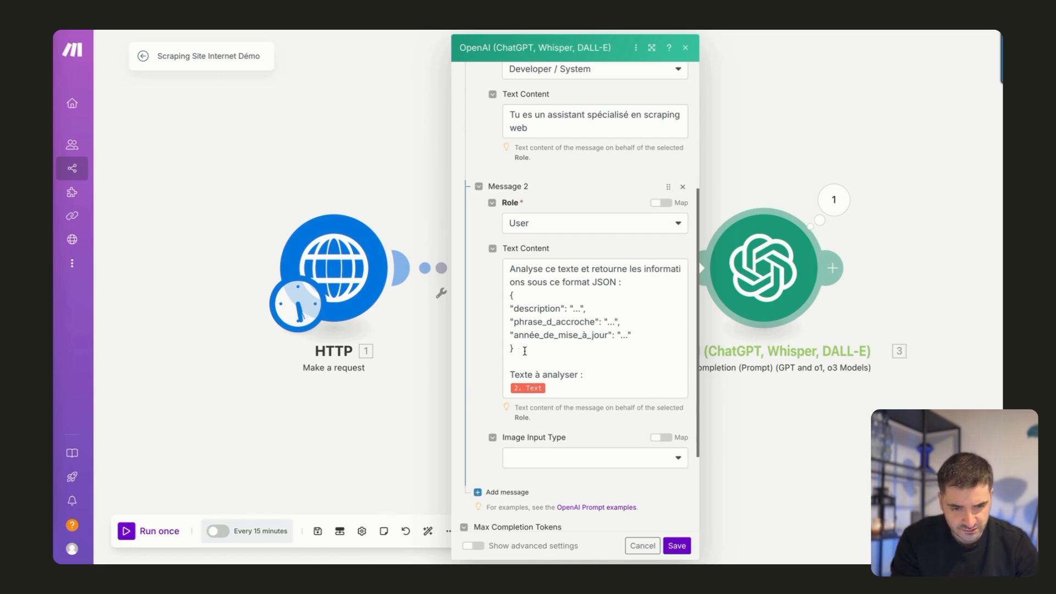
pyautogui.scroll(-1, 561, 366)
pyautogui.click(535, 338)
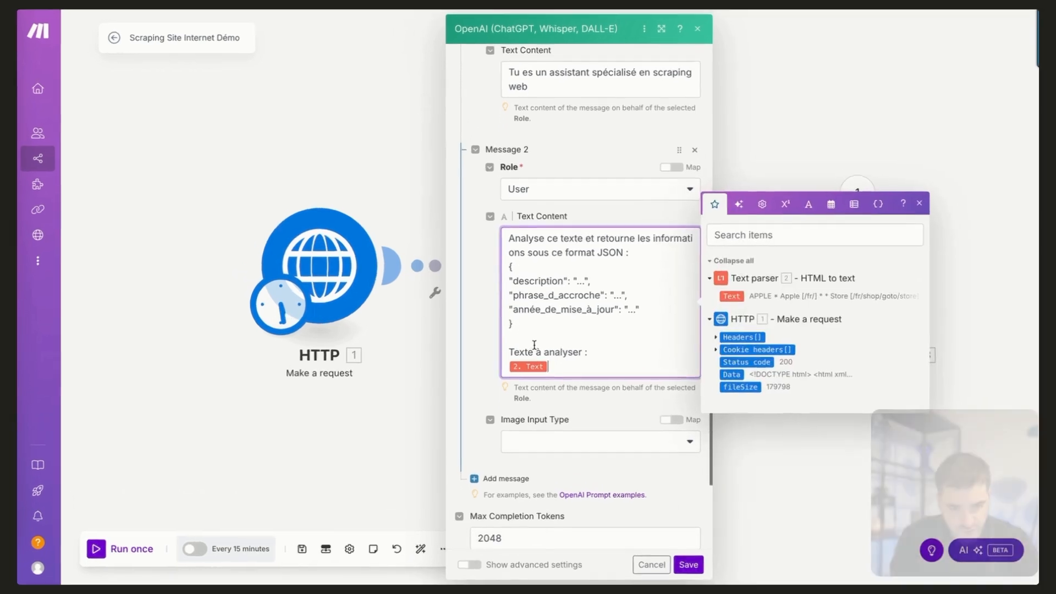
pyautogui.press('Return')
pyautogui.write("L'output ne doit ")
pyautogui.write('pas ')
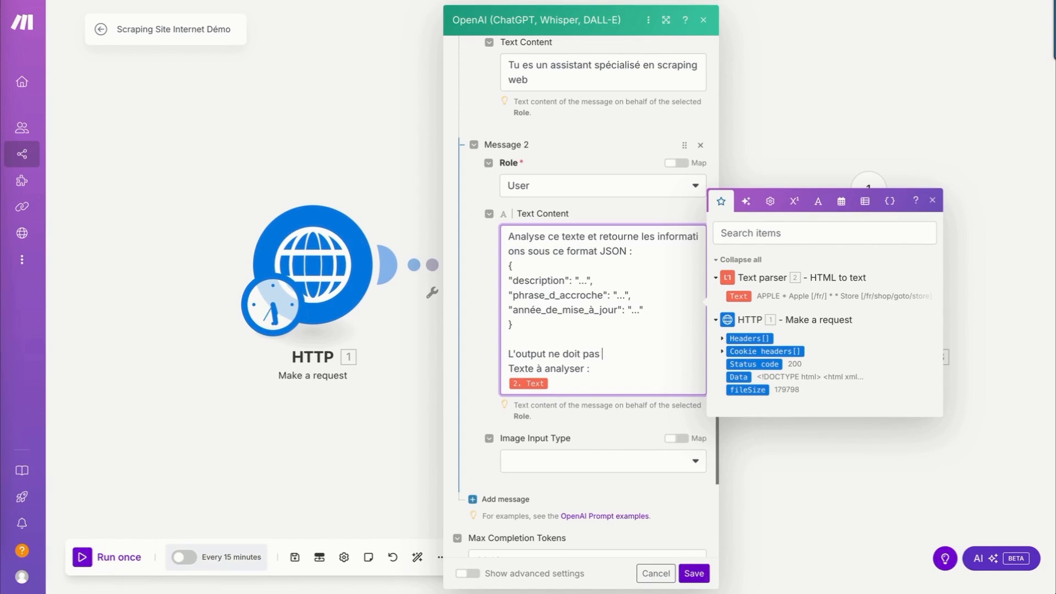
pyautogui.write('contenit autre chose que le json, commenc')
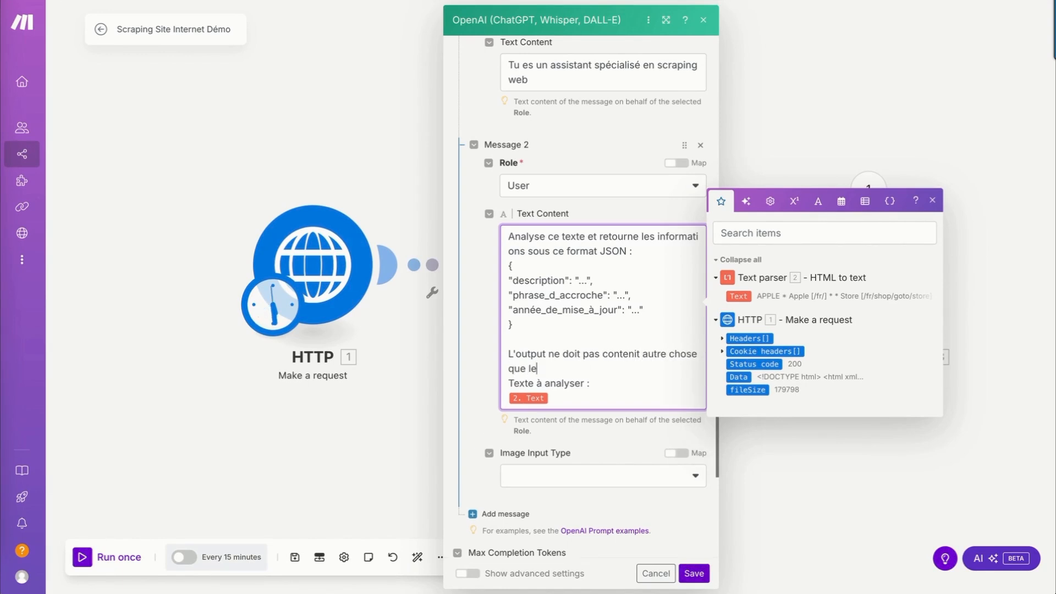
pyautogui.press('BackSpace')
pyautogui.write('çant par')
pyautogui.write('{ rt fin')
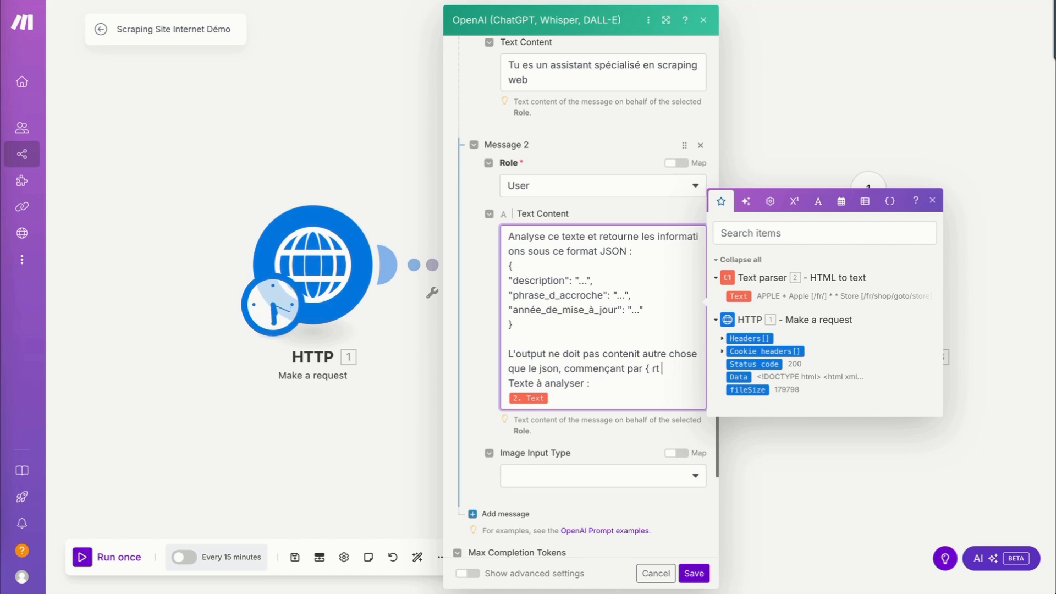
pyautogui.press('BackSpace')
pyautogui.press('BackSpace')
pyautogui.press('BackSpace')
pyautogui.write('et finissant pat')
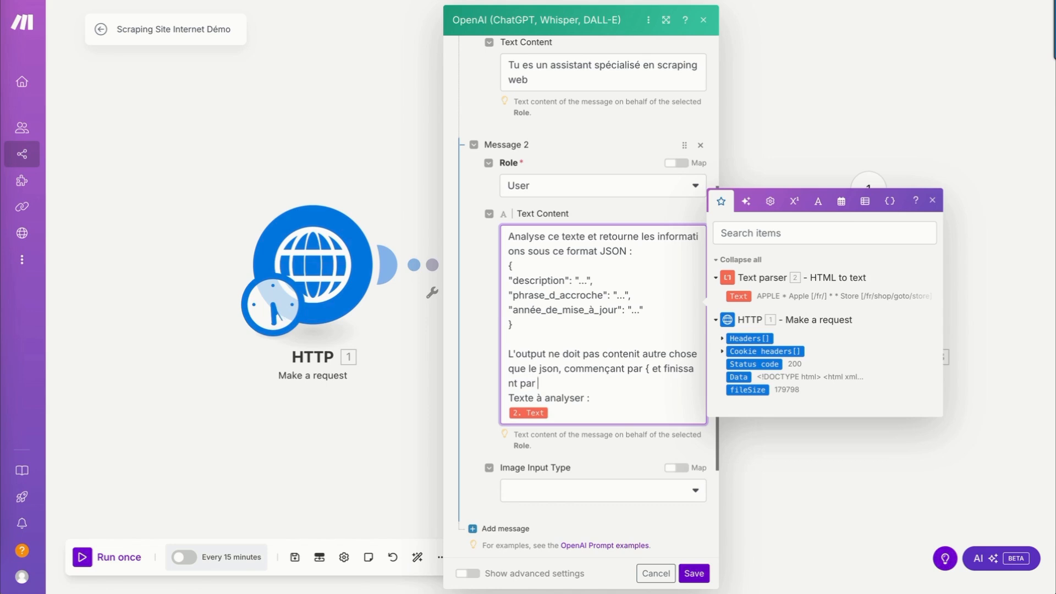
# Add a line to Message 2 before "Texte à analyser": "Je ne veux pas de ```json ou aucun autre caractère avant l'accolade {".
pyautogui.press('Return')
pyautogui.write('Je ne')
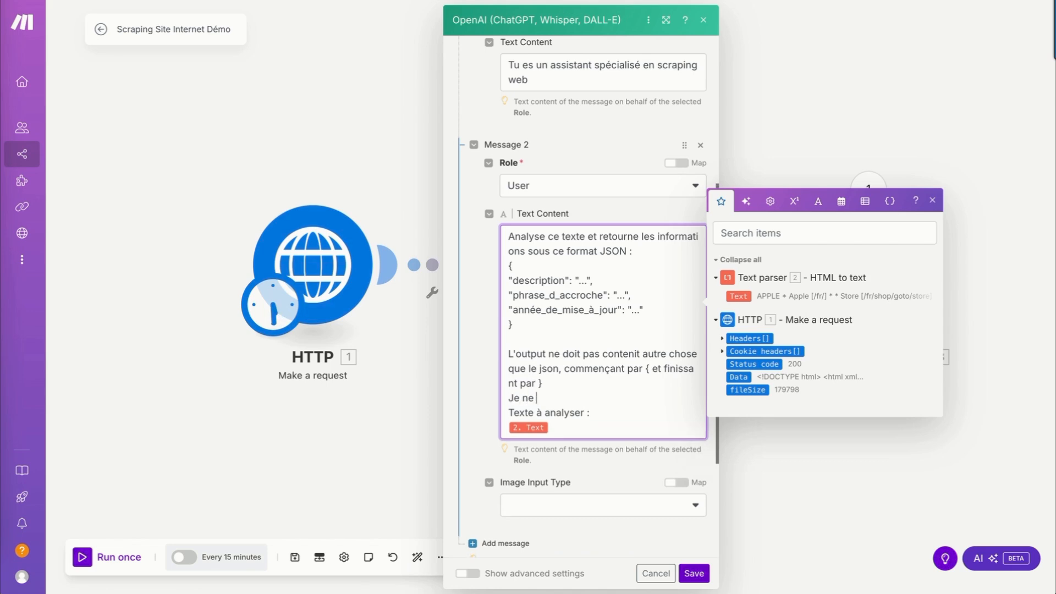
pyautogui.write(' veux')
pyautogui.write('pas de ```json en')
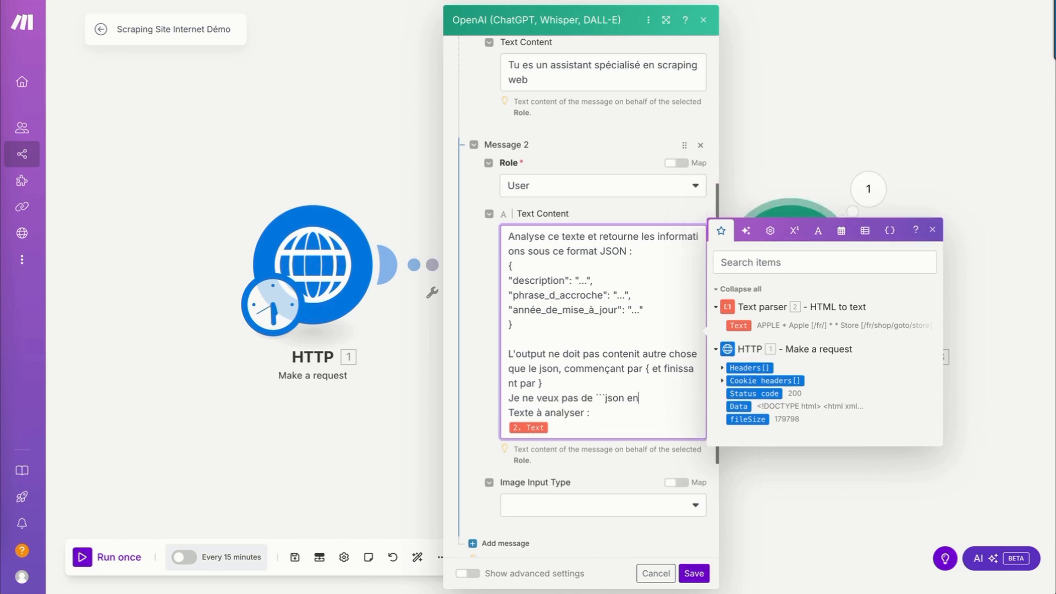
pyautogui.press('BackSpace')
pyautogui.press('BackSpace')
pyautogui.write("avant l'accolade")
pyautogui.write('{')
pyautogui.click(623, 398)
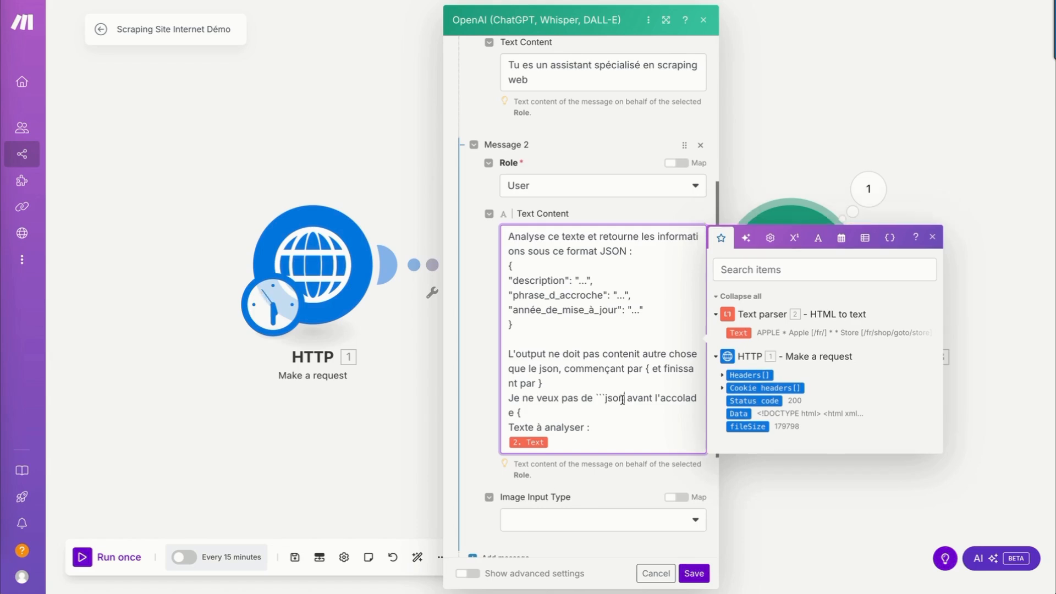
pyautogui.write('ou aucun')
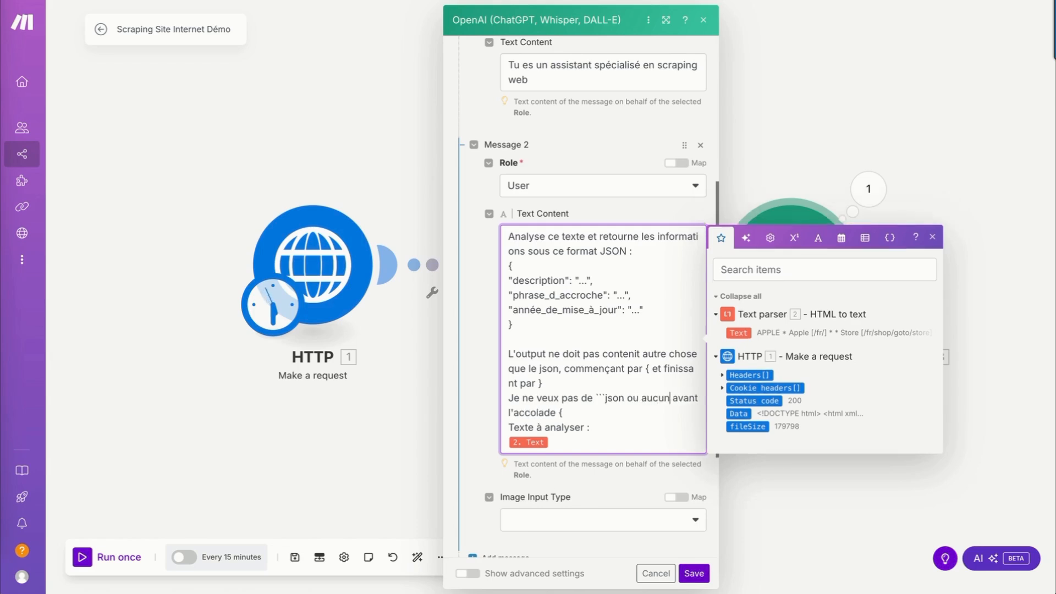
pyautogui.write(' autre caractère a')
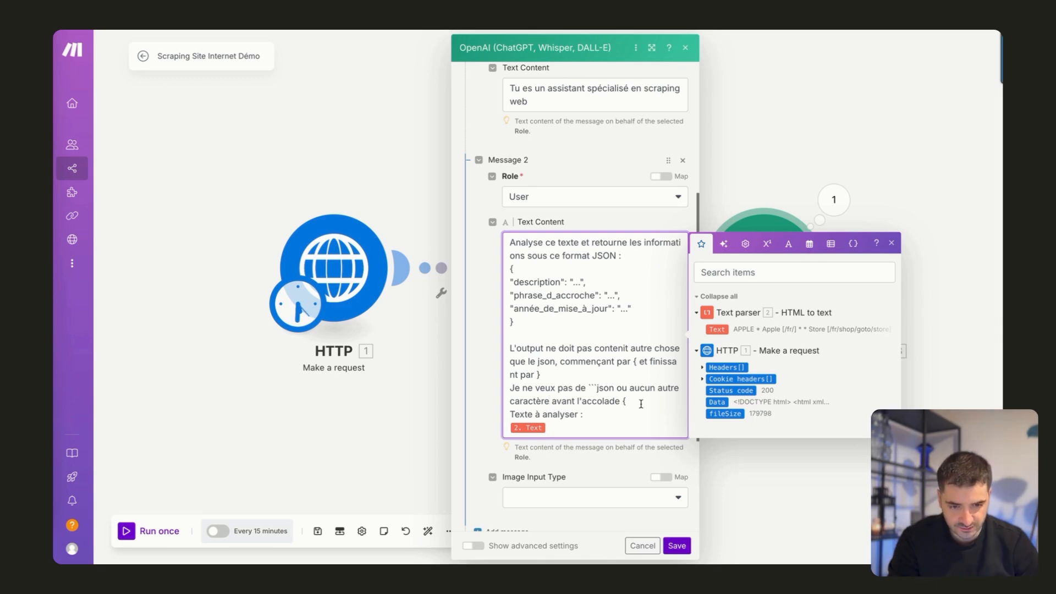
# Extend that line with "ou typographie" after "autre caractère" and end it with "et aucun caractère ou typographie après l'acolade }".
pyautogui.write('et aucun')
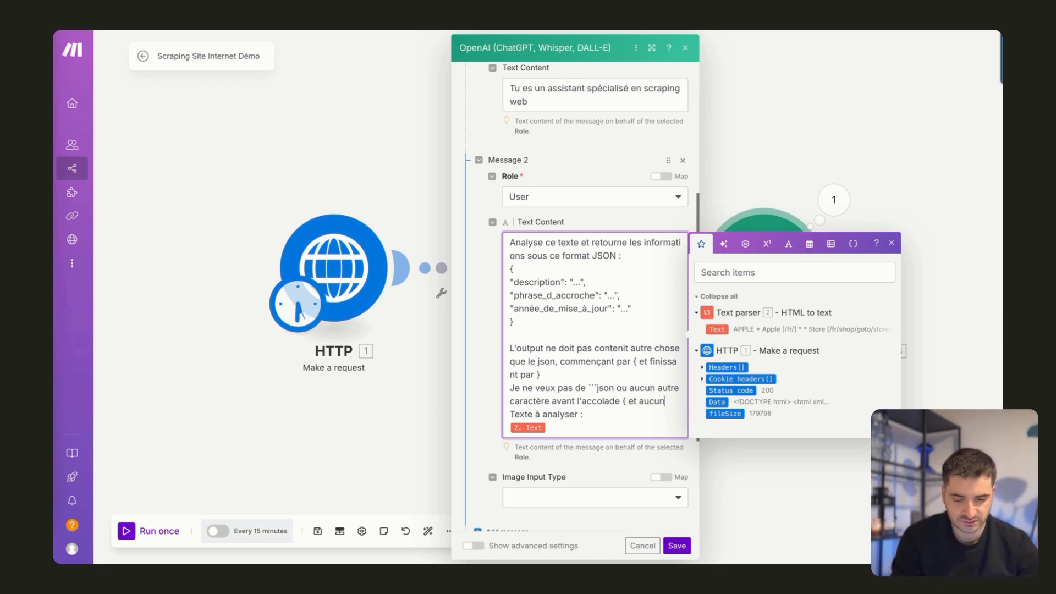
pyautogui.write(' caractère ou')
pyautogui.write('typo')
pyautogui.write('graphie après ')
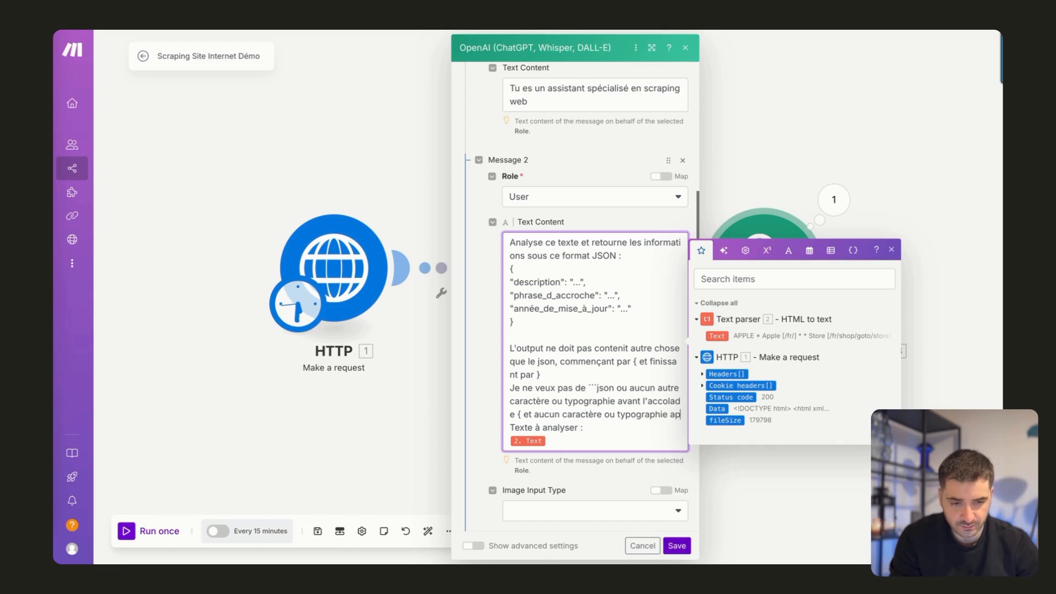
pyautogui.write("l'acolade }")
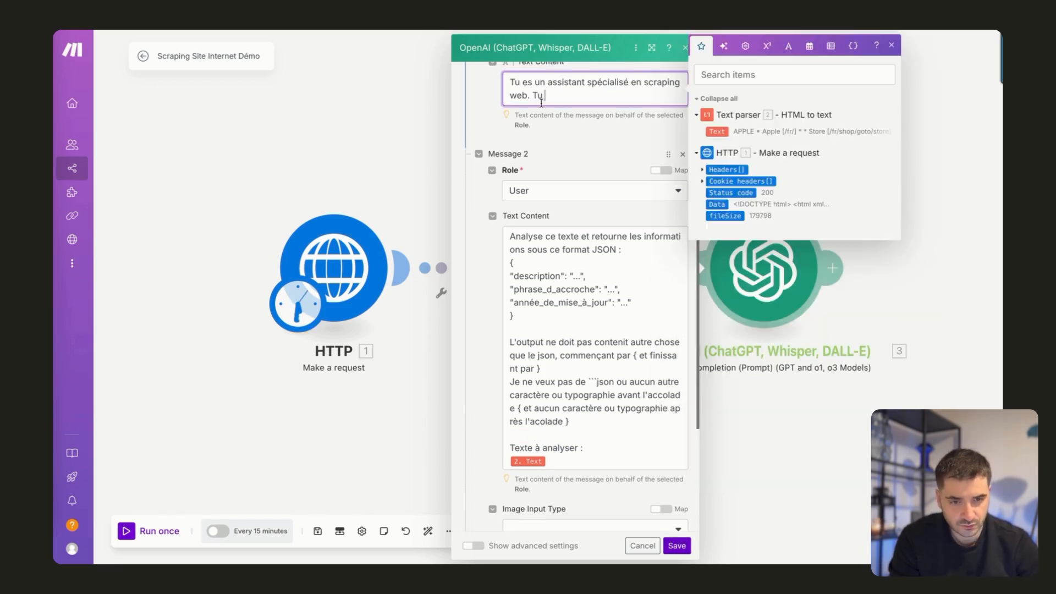
# Append to Message 1's system prompt: "Tu es spécialisé en phrase d'accroche personnalisée, courte et percutante pour des campagnes d'emailing.".
pyautogui.scroll(3, 543, 107)
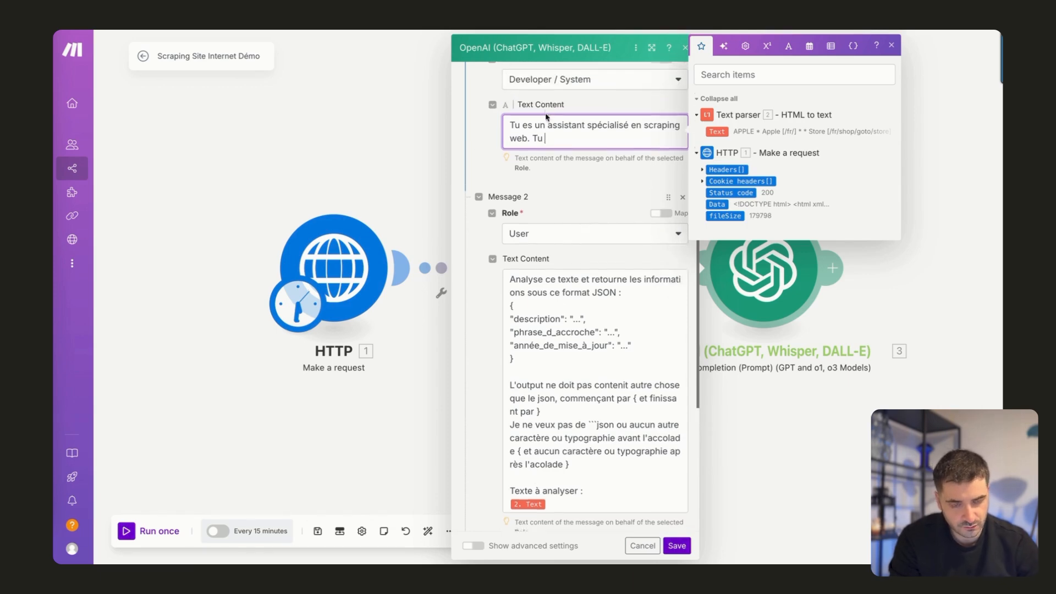
pyautogui.write('e')
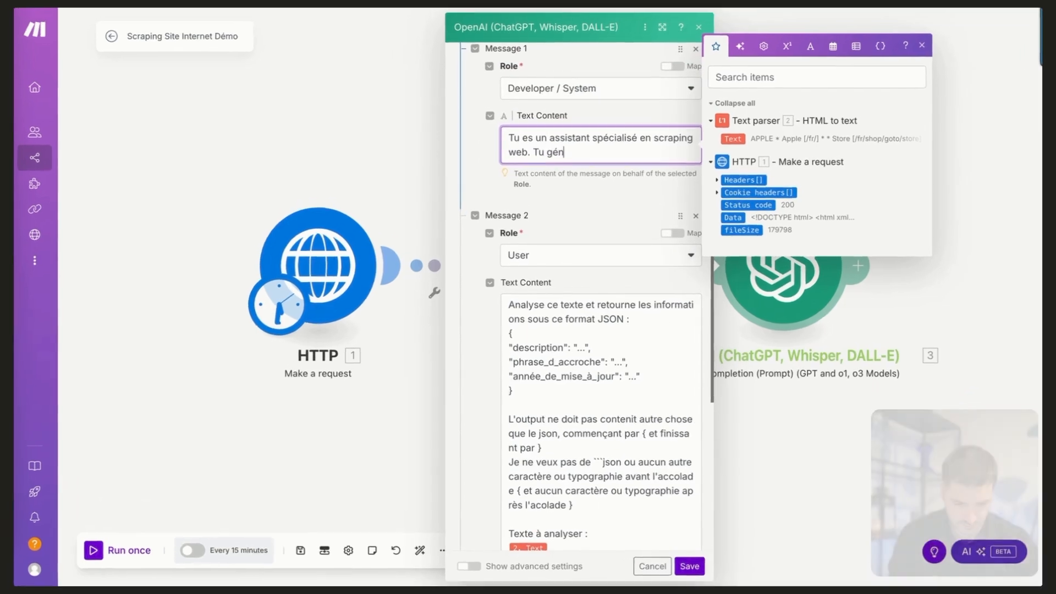
pyautogui.write('s spé')
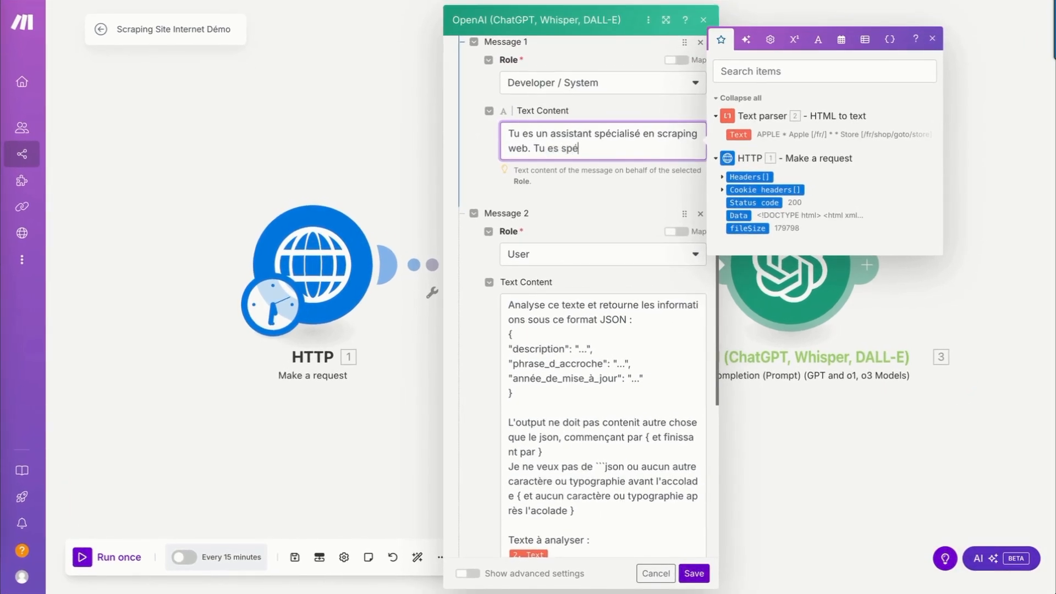
pyautogui.write("cialisé en phrase d'accroch")
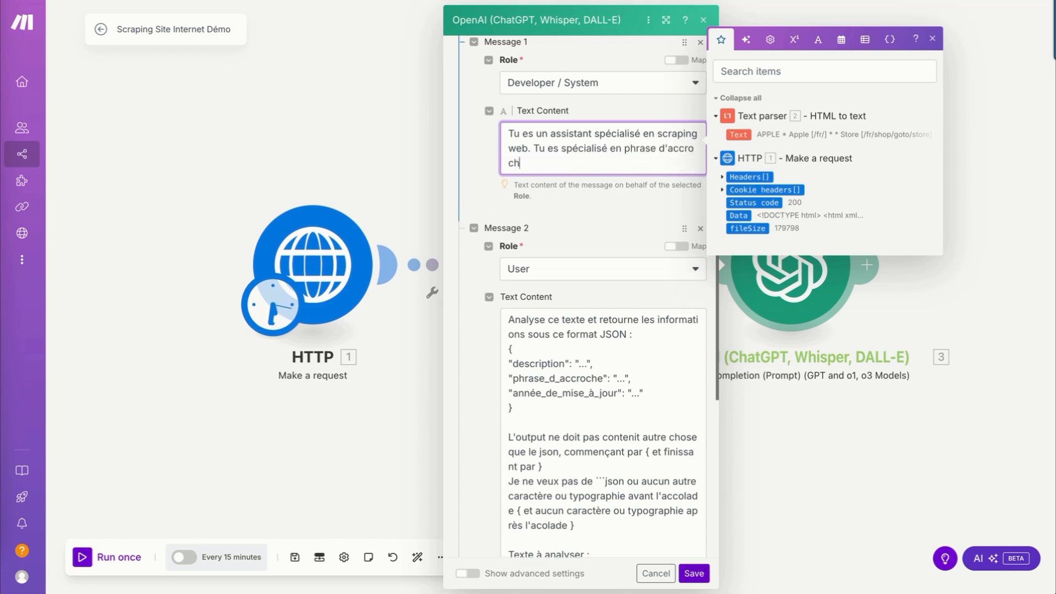
pyautogui.write('e personnalisée, courte')
pyautogui.press('BackSpace')
pyautogui.press('BackSpace')
pyautogui.write('rte et percu')
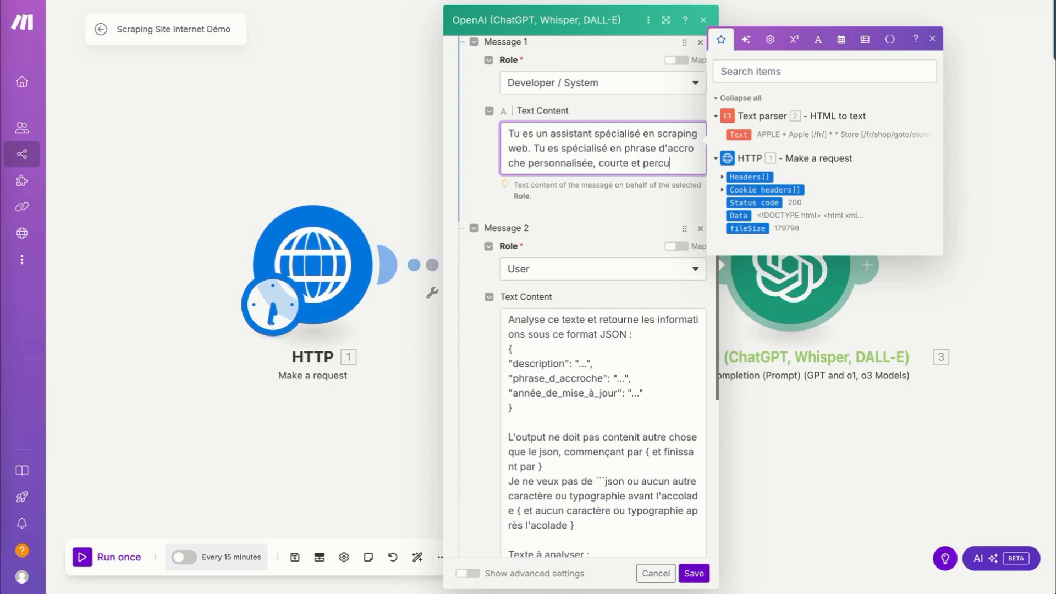
pyautogui.write('tante pour de')
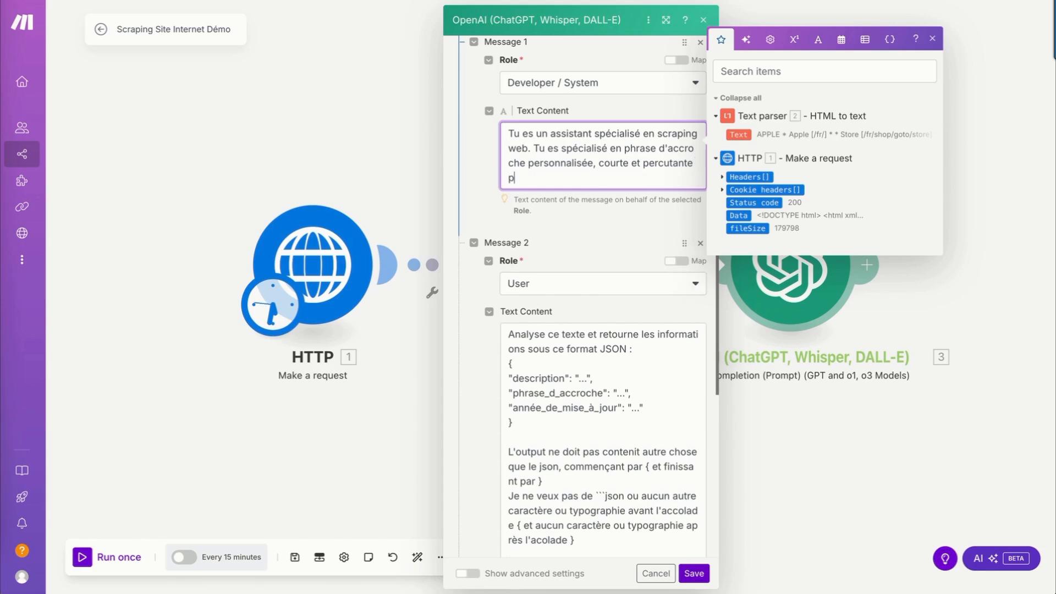
pyautogui.write("s cpampagnes d'emailing.")
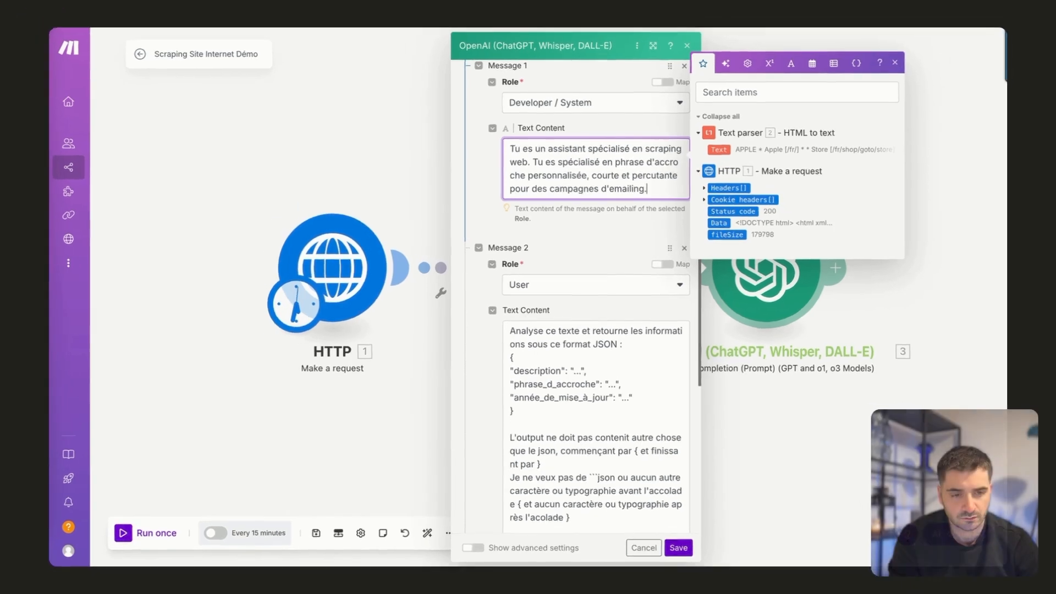
# Save the OpenAI module settings and run the whole scenario once to inspect the OpenAI output.
pyautogui.scroll(-3, 575, 330)
pyautogui.click(677, 546)
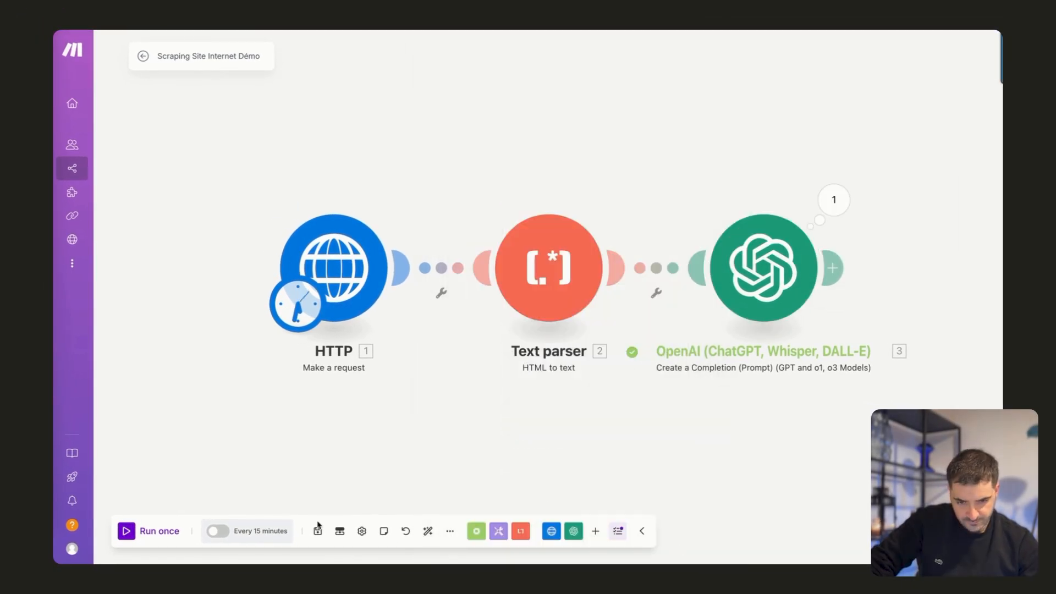
pyautogui.click(133, 531)
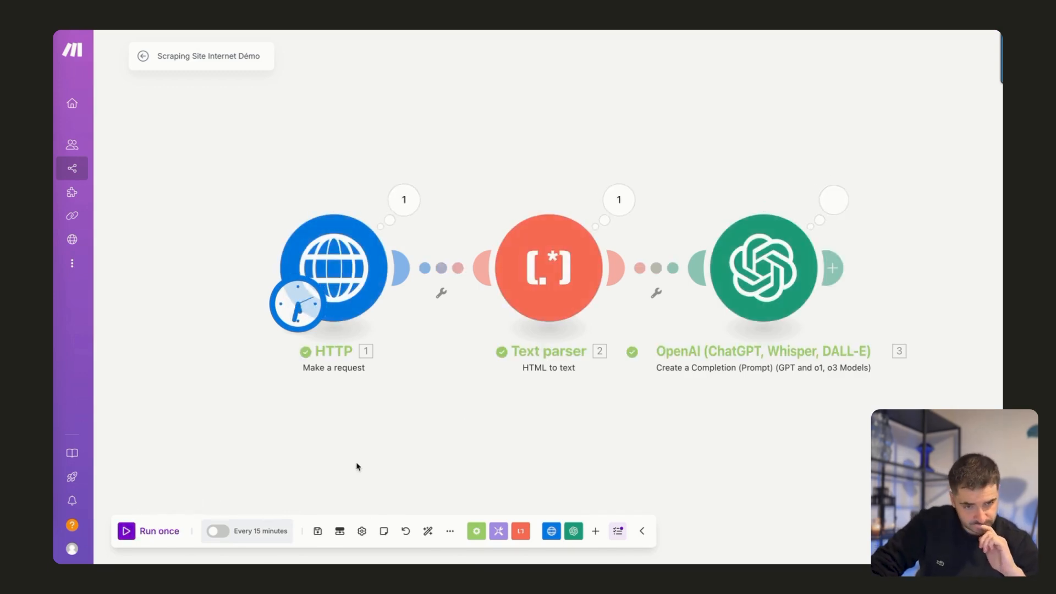
pyautogui.click(836, 214)
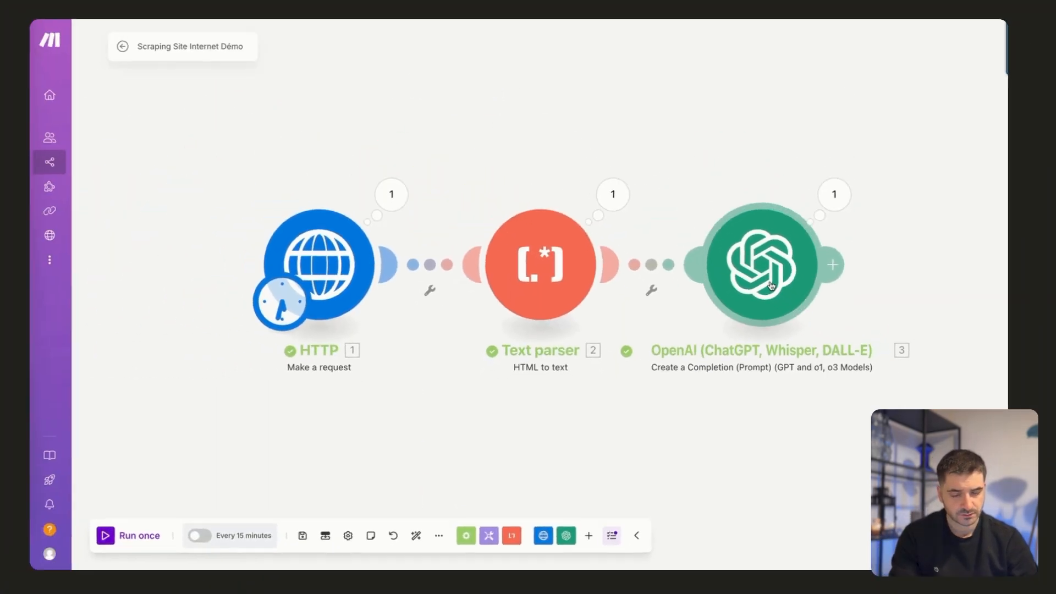
# Replace the emailing ending of Message 1's prompt with ", qui seront imbriqué au début de chaque email à destination de prospects cold.".
pyautogui.click(771, 285)
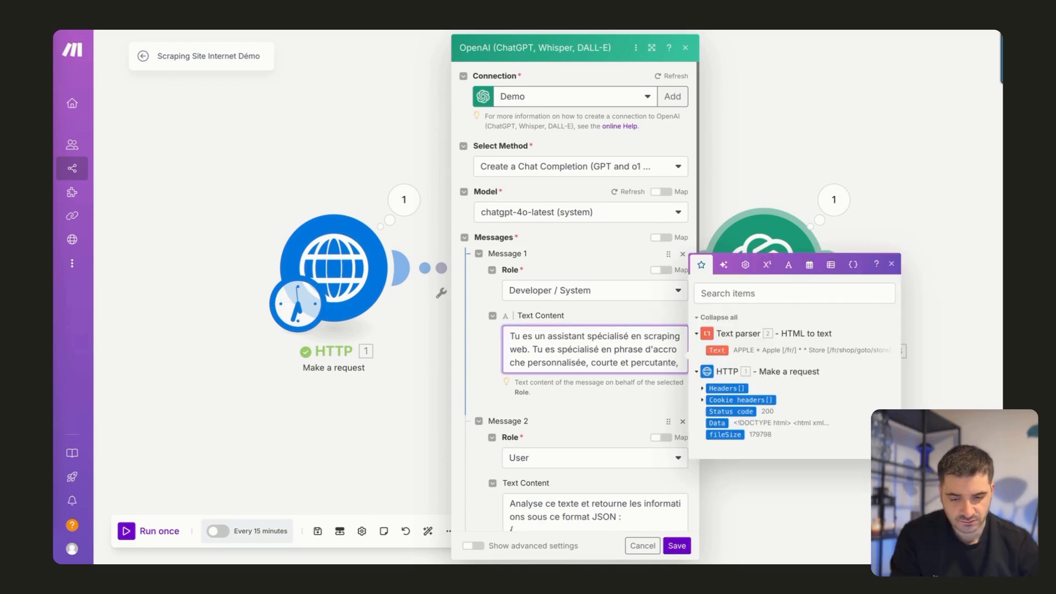
pyautogui.write('qui seront imbr')
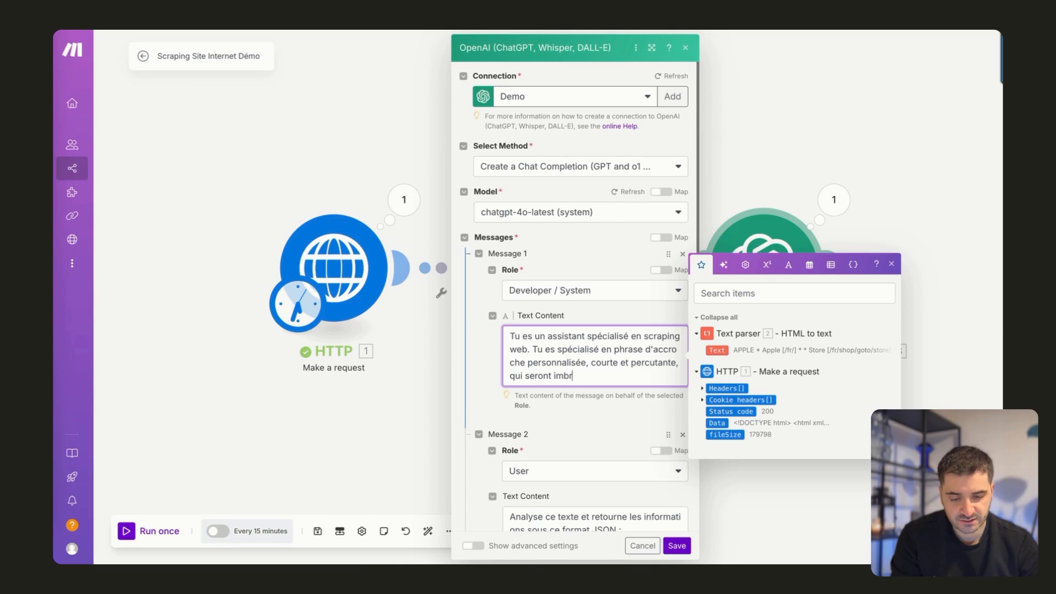
pyautogui.write('iqué au déb')
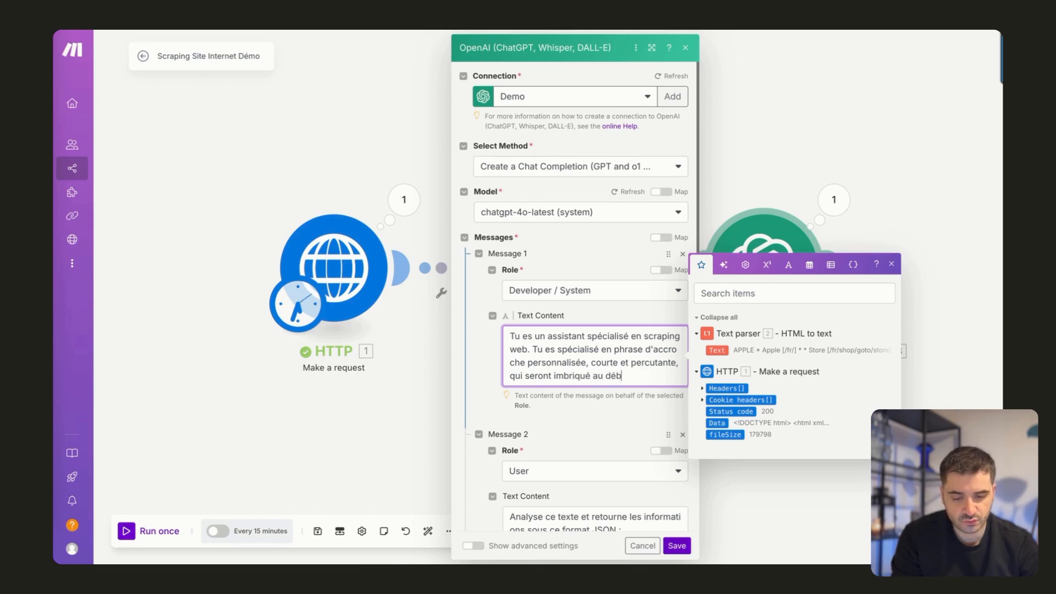
pyautogui.write('ut de chanque email')
pyautogui.write('il à d')
pyautogui.write('estination de prospects')
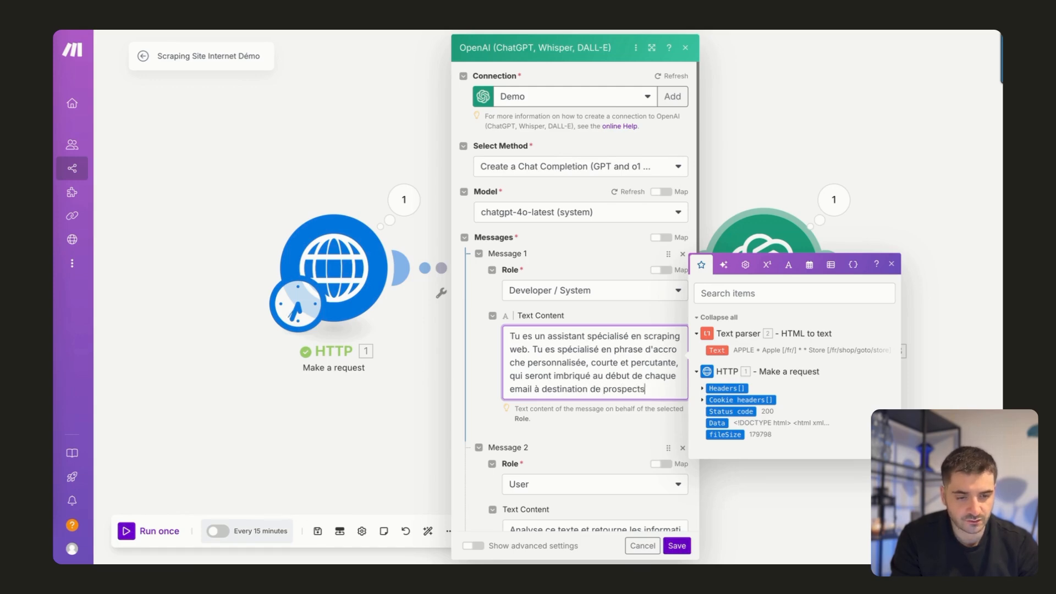
pyautogui.write(' cold.')
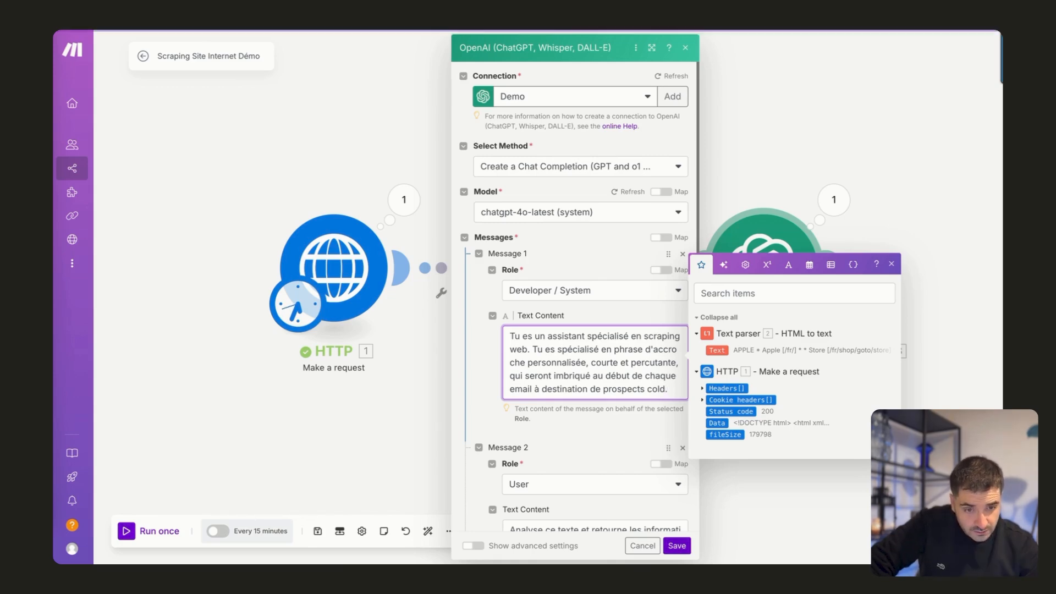
# Correct "seront imbriqué" to "sera imbriquée" in Message 1's prompt and review the text of both messages.
pyautogui.click(552, 376)
pyautogui.press('BackSpace')
pyautogui.press('BackSpace')
pyautogui.press('BackSpace')
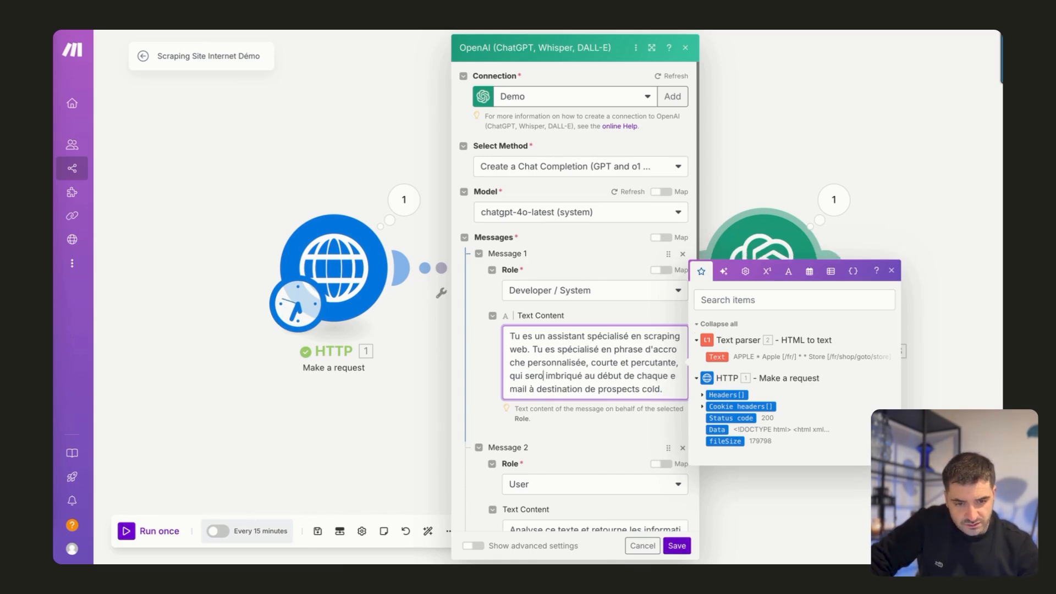
pyautogui.write('as')
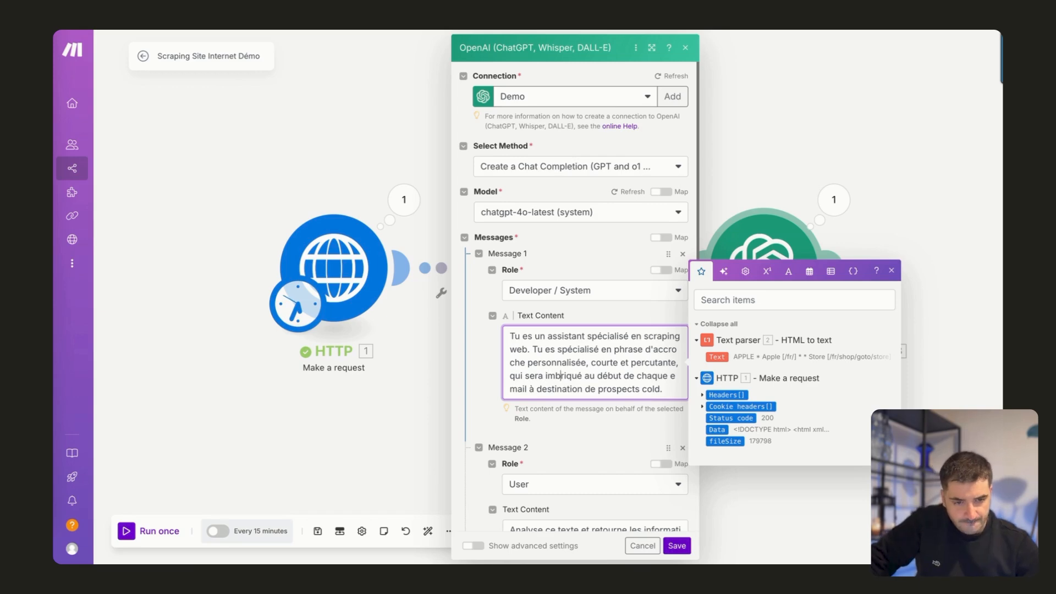
pyautogui.write('e')
pyautogui.click(574, 422)
pyautogui.scroll(-1, 574, 423)
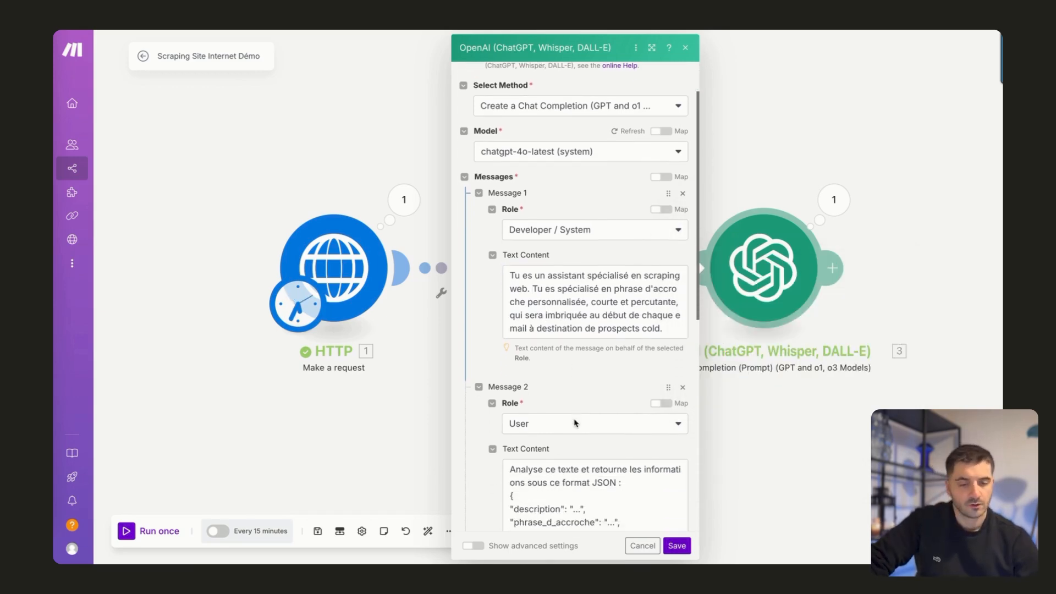
pyautogui.scroll(-1, 575, 424)
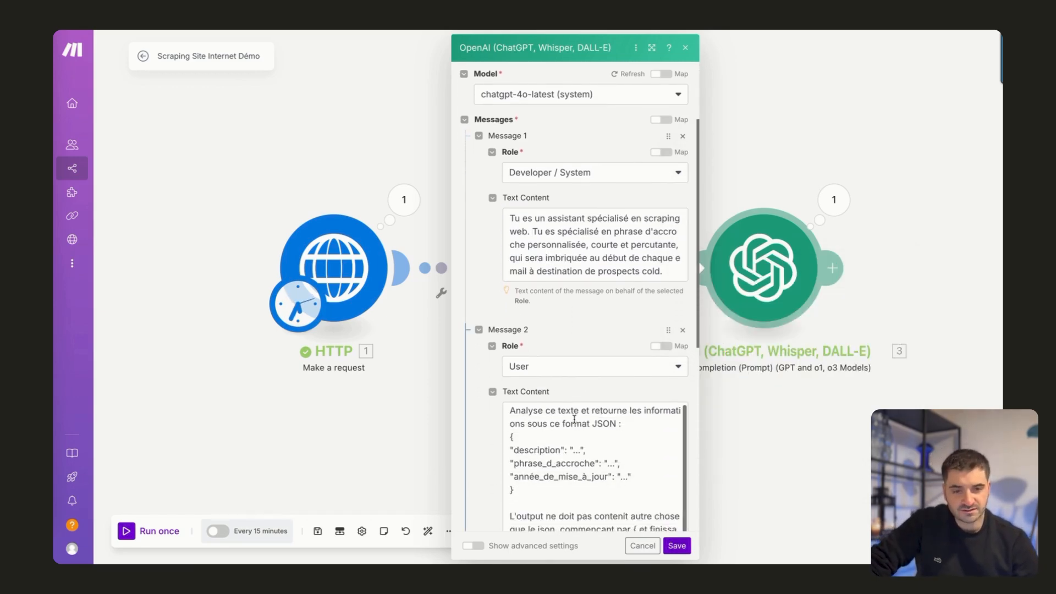
pyautogui.scroll(-5, 579, 336)
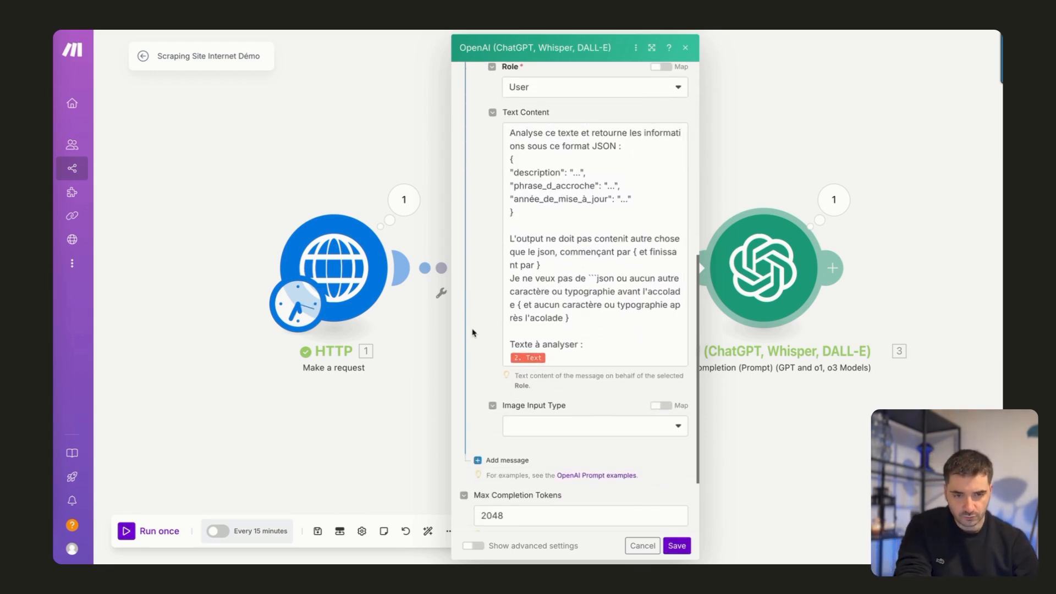
pyautogui.scroll(3, 498, 309)
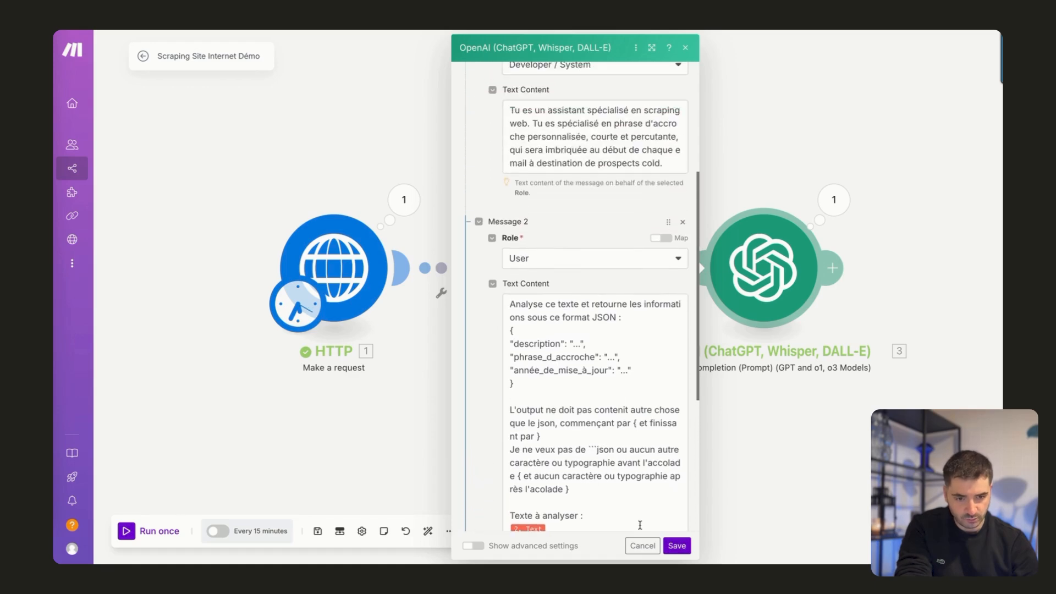
# Save the OpenAI module settings and the scenario, and run the whole scenario once.
pyautogui.click(675, 547)
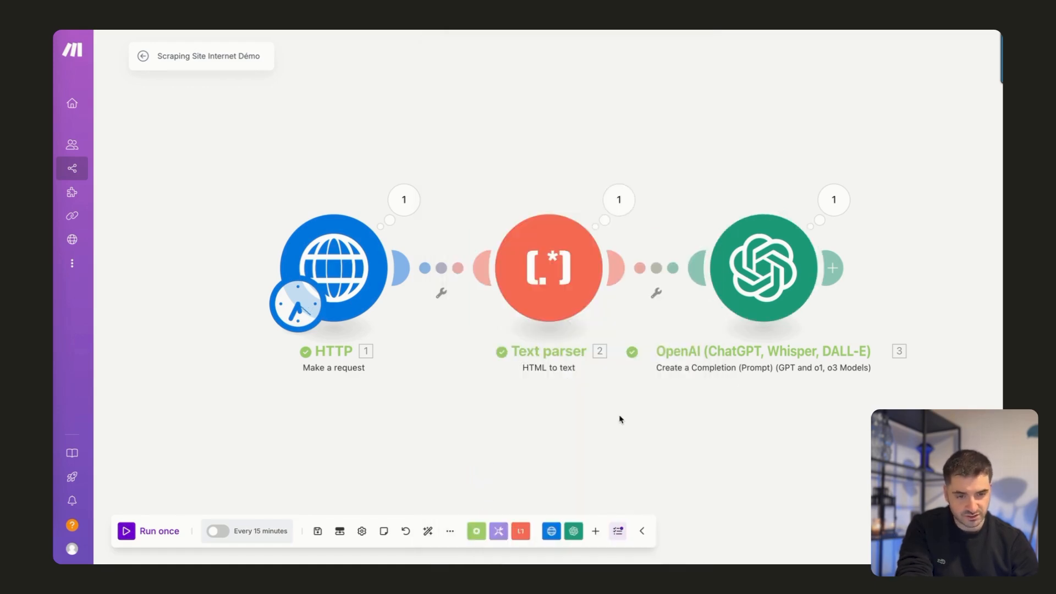
pyautogui.click(318, 531)
pyautogui.click(132, 531)
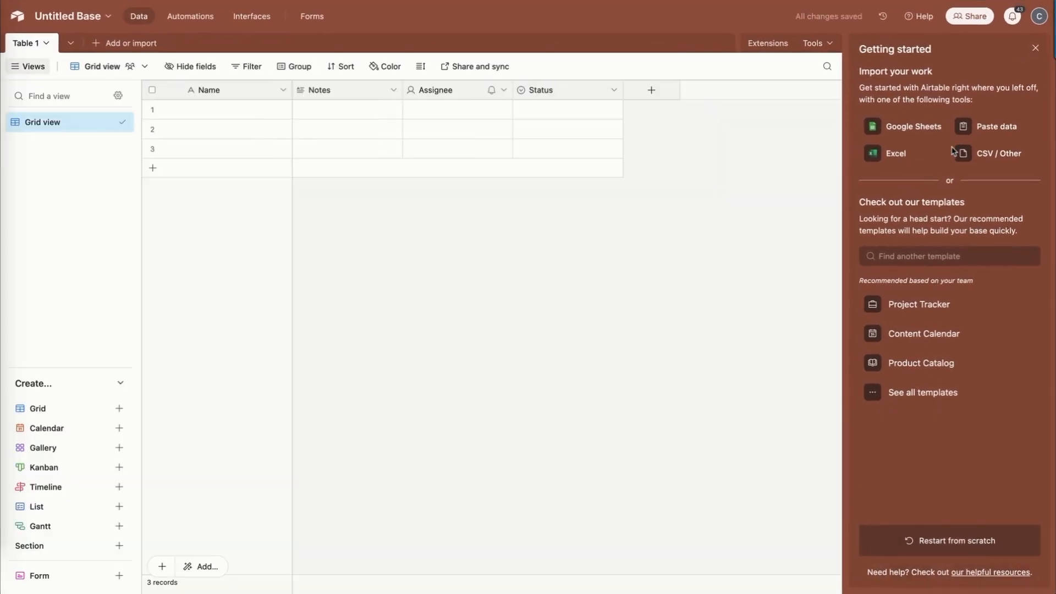
# In Airtable, set the untitled base's color to bright orange, rename it "Scraping Site Vitrine - Demo" and dismiss the getting-started guide.
pyautogui.click(104, 19)
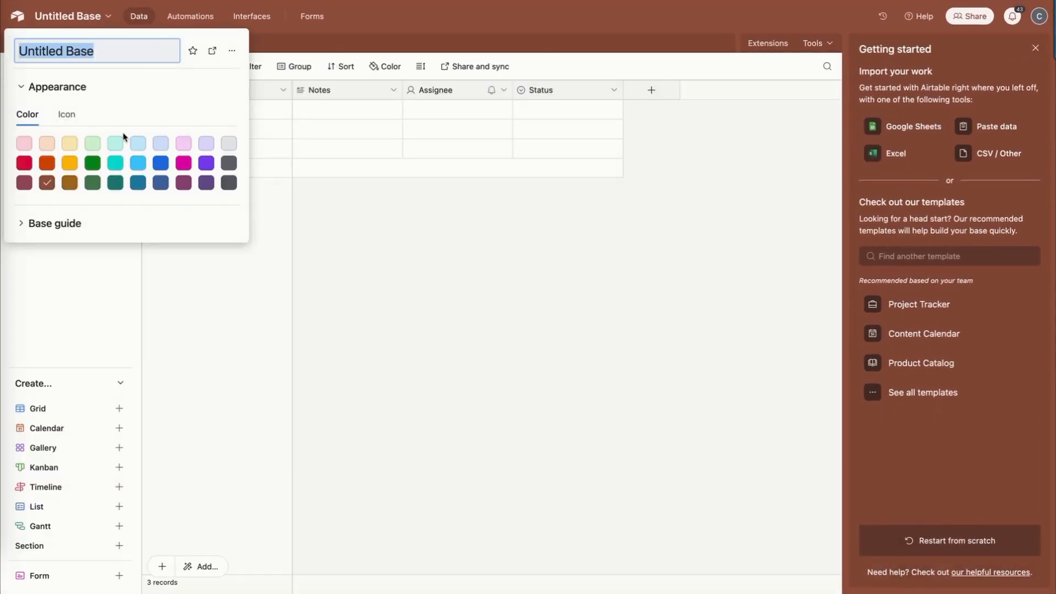
pyautogui.click(47, 163)
pyautogui.click(60, 52)
pyautogui.tripleClick(60, 52)
pyautogui.write('Scraping Site Vitrine - Demo')
pyautogui.press('Return')
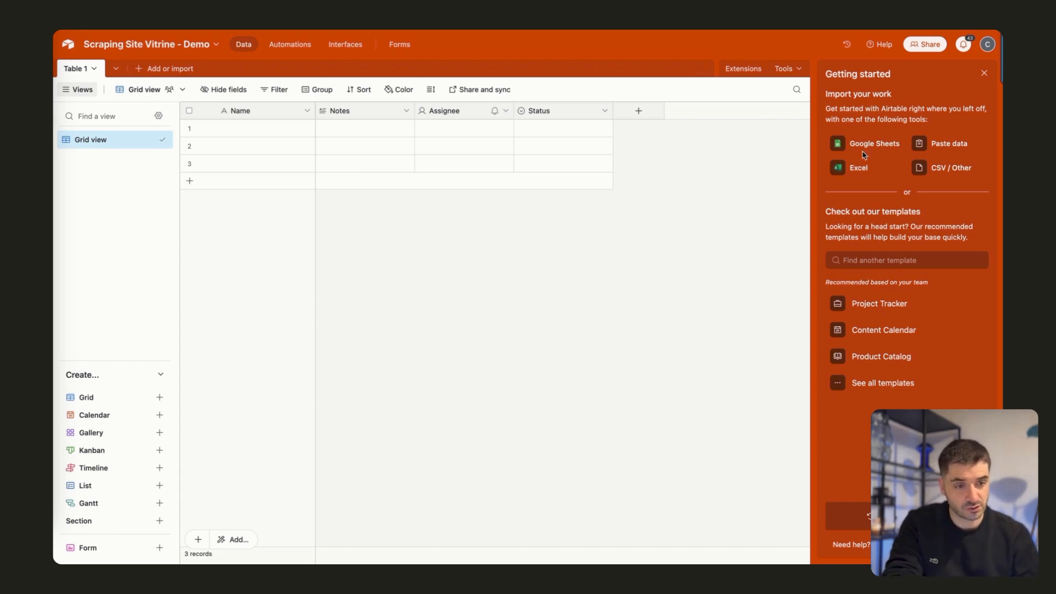
pyautogui.click(984, 73)
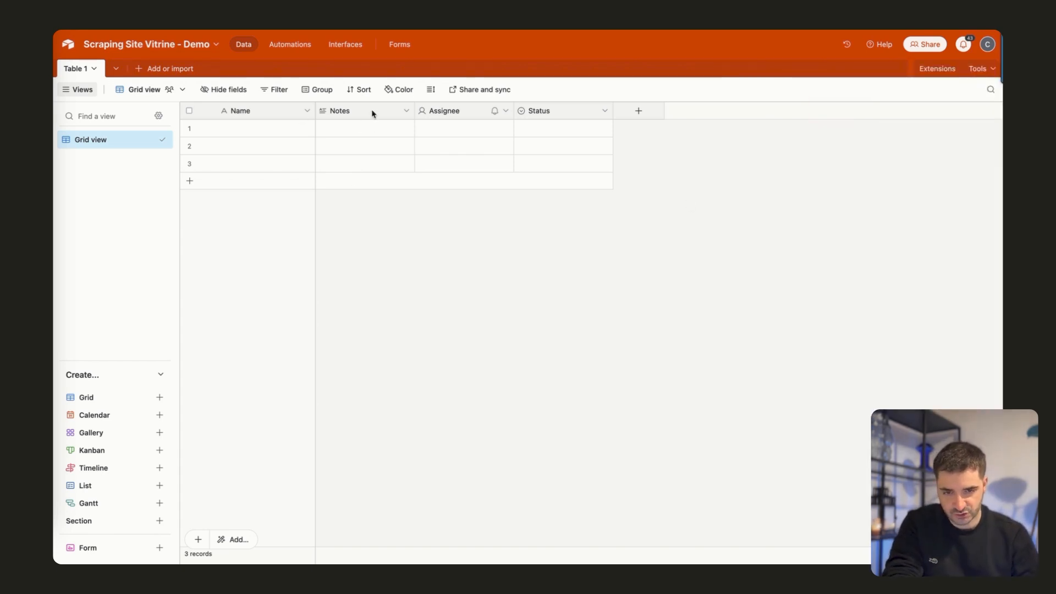
# Rename Table 1 as "Dashboard".
pyautogui.click(79, 70)
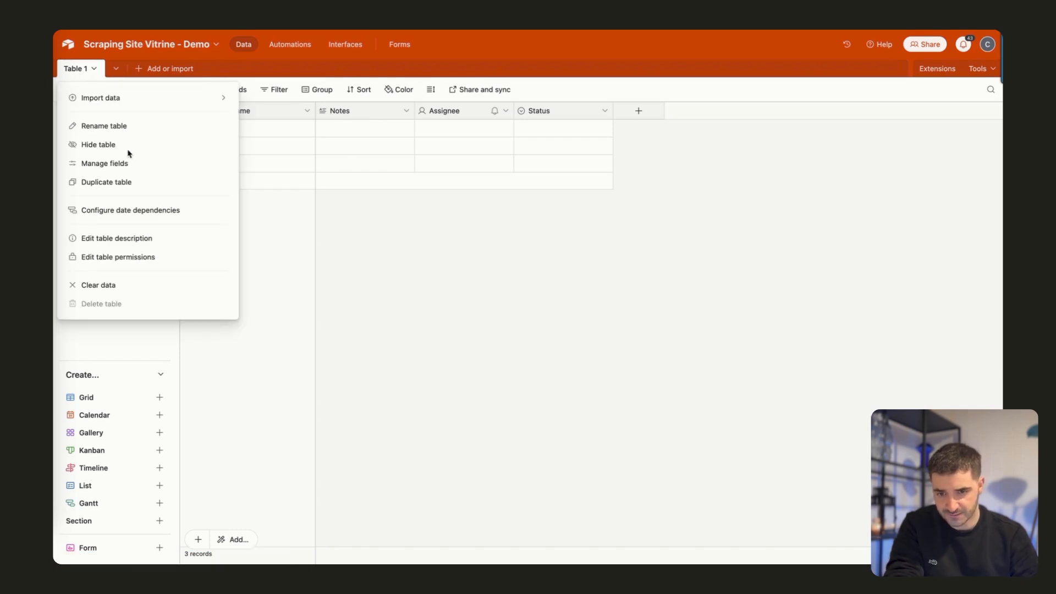
pyautogui.click(108, 127)
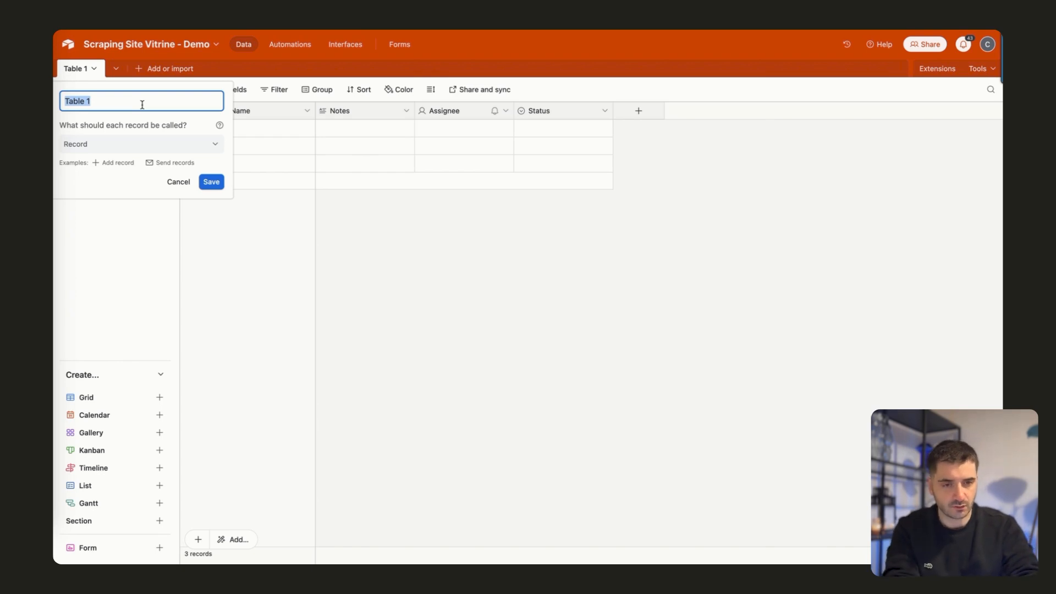
pyautogui.write('Dashboard')
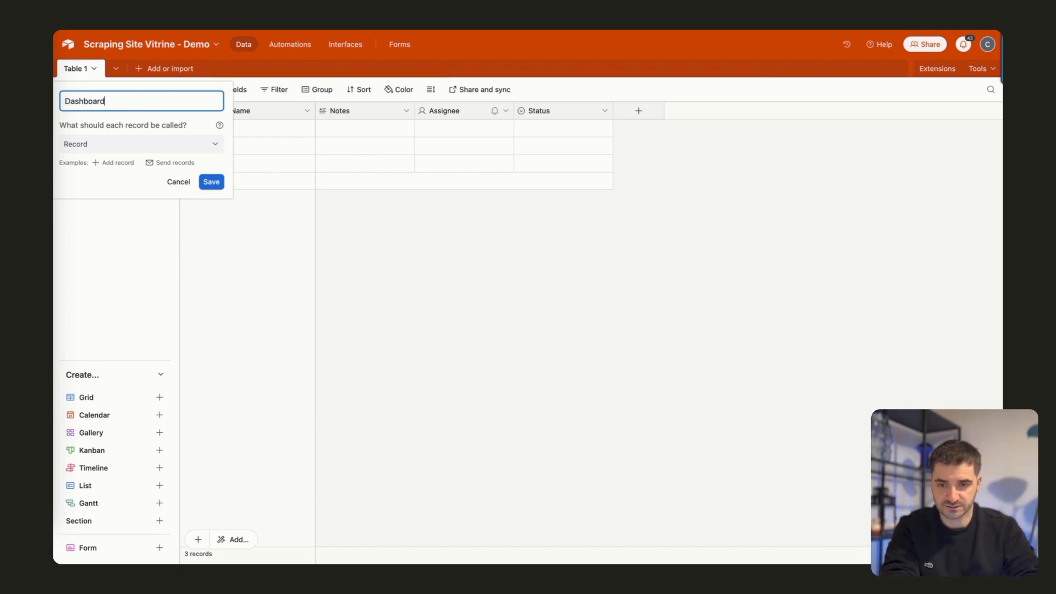
pyautogui.press('Return')
# Delete the Notes, Assignee and Status fields from the Dashboard table.
pyautogui.click(370, 115)
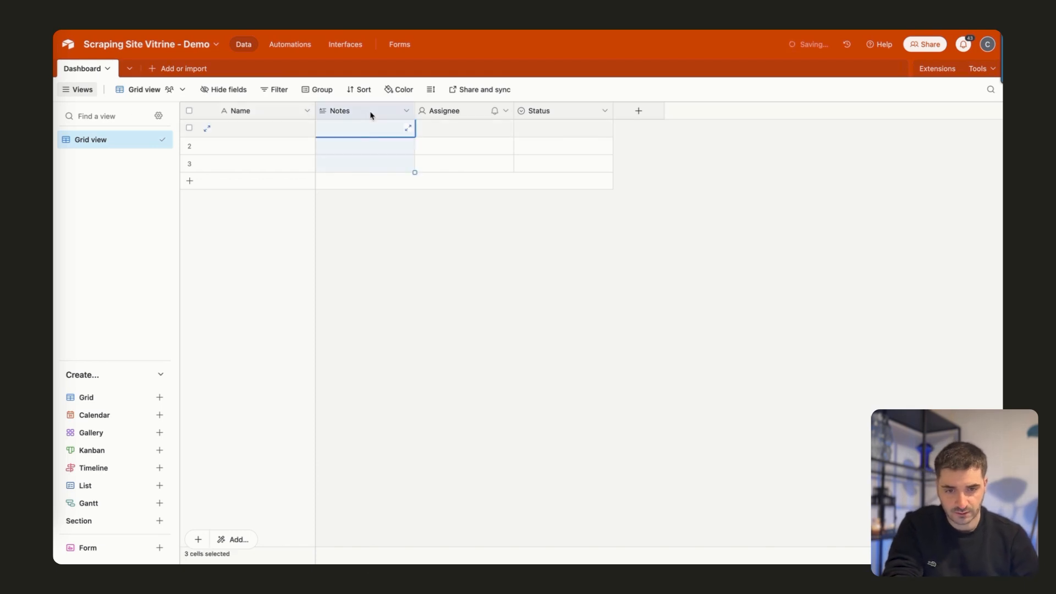
pyautogui.keyDown('shift'); pyautogui.click(543, 112); pyautogui.keyUp('shift')
pyautogui.rightClick(543, 112)
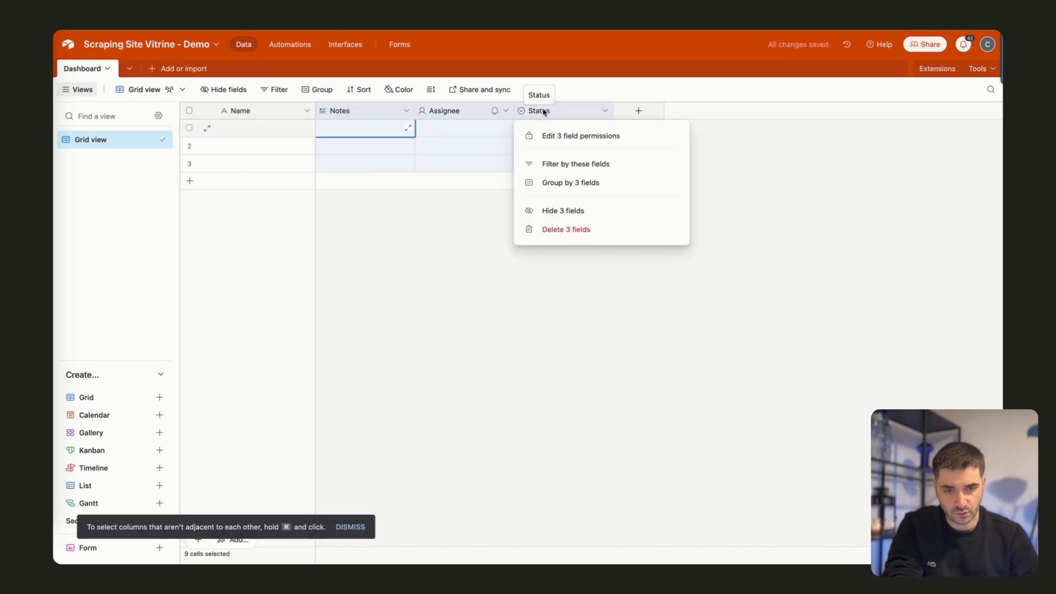
pyautogui.click(555, 230)
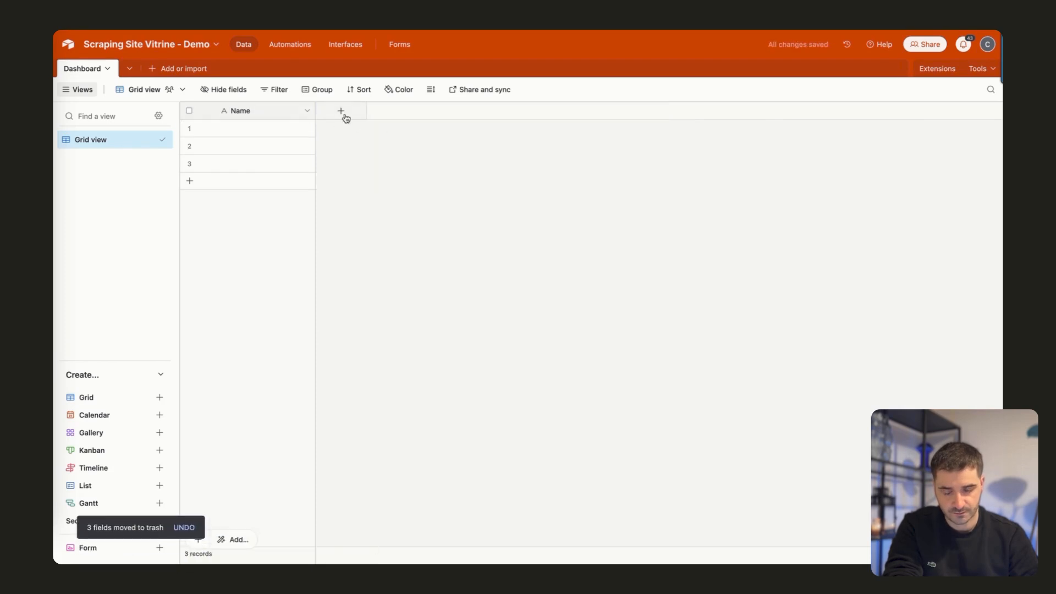
# Rename the primary Name field as "URL" and change its field type to URL.
pyautogui.click(276, 114)
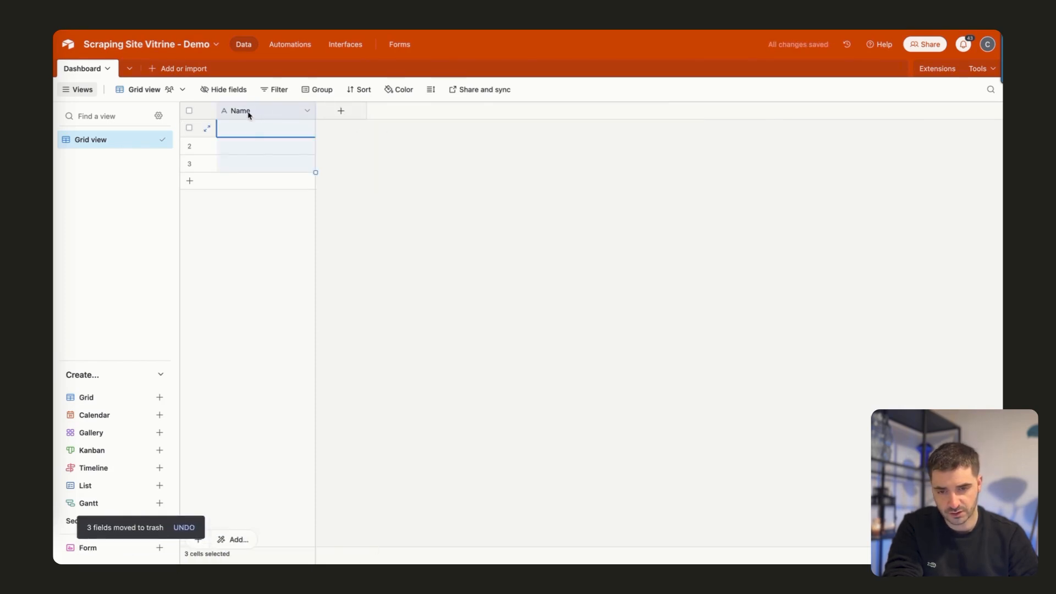
pyautogui.doubleClick(249, 114)
pyautogui.moveTo(253, 138); pyautogui.dragTo(218, 136)
pyautogui.write('URL')
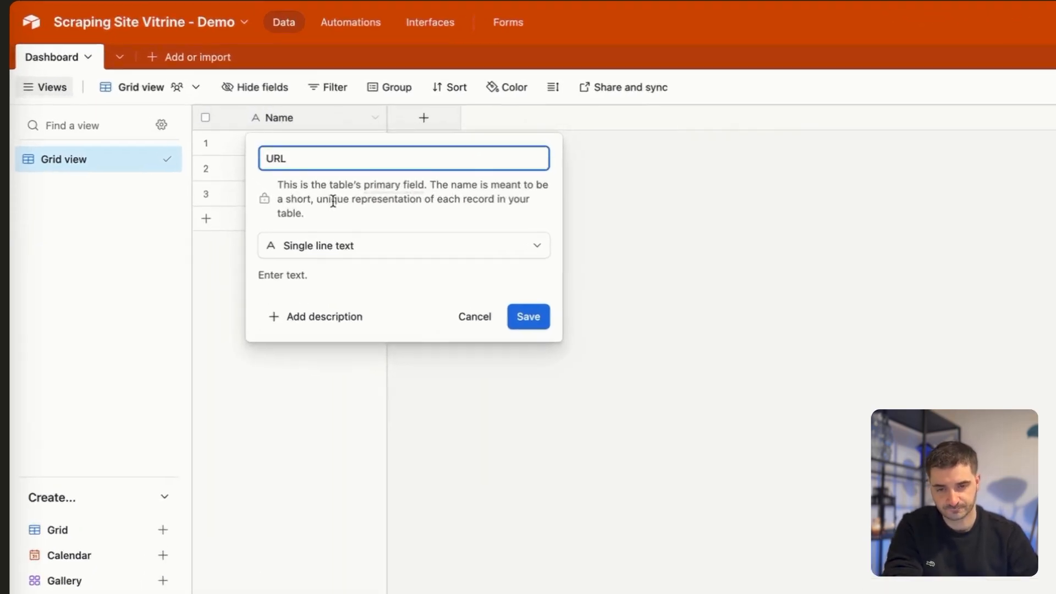
pyautogui.click(300, 200)
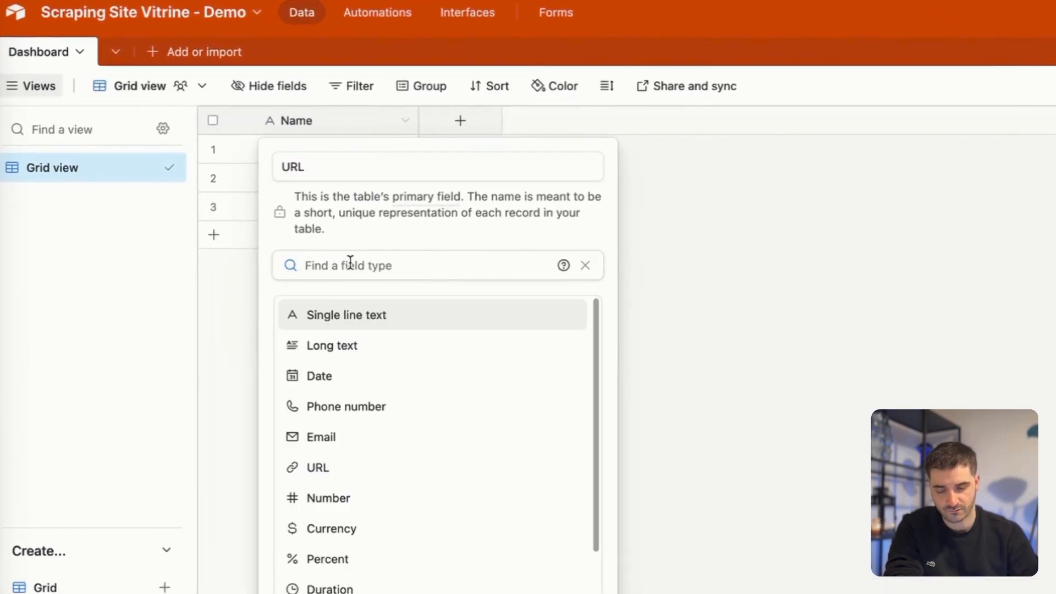
pyautogui.write('url')
pyautogui.click(356, 311)
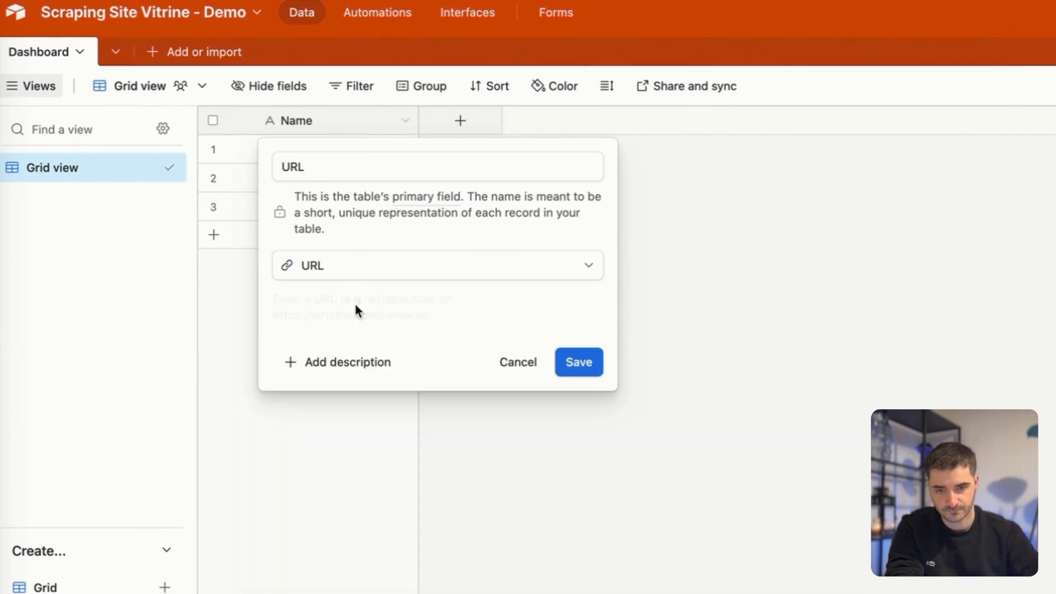
pyautogui.click(578, 366)
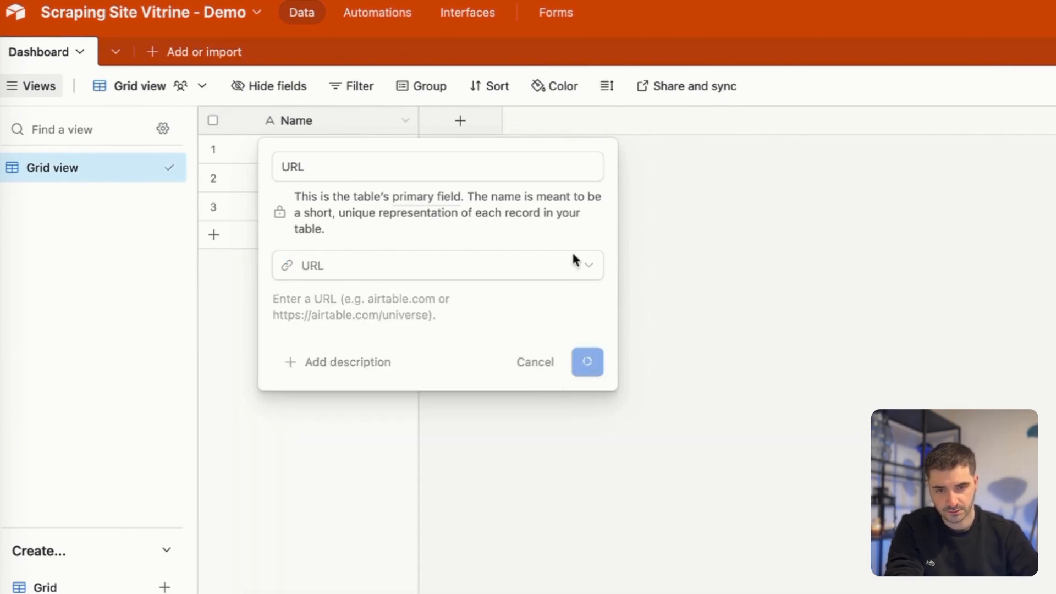
# Add a field named "Phrase d'accroche" after the URL field and set its type to Long text.
pyautogui.write('he')
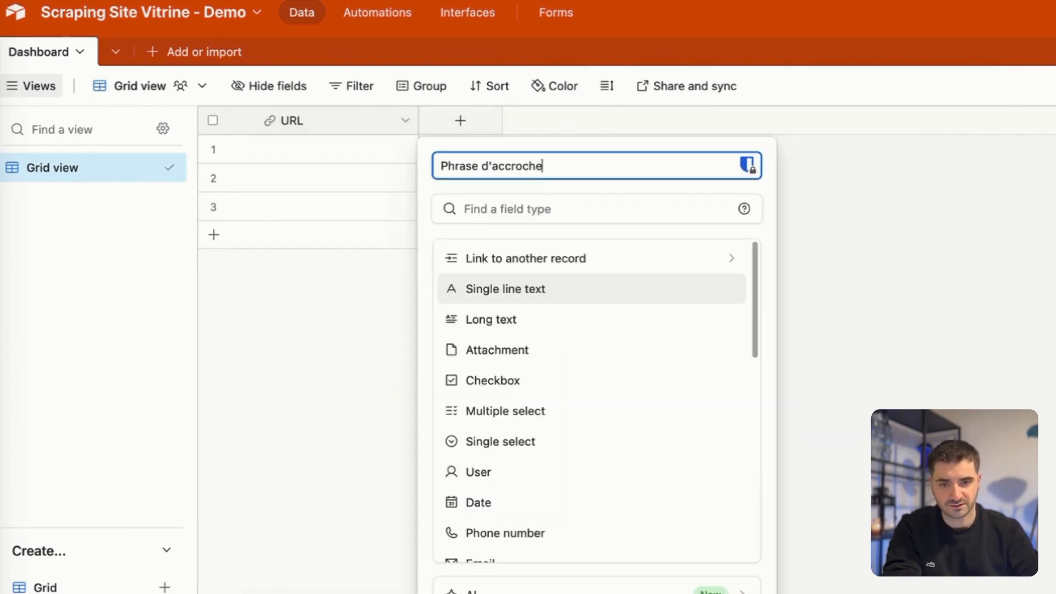
pyautogui.press('Return')
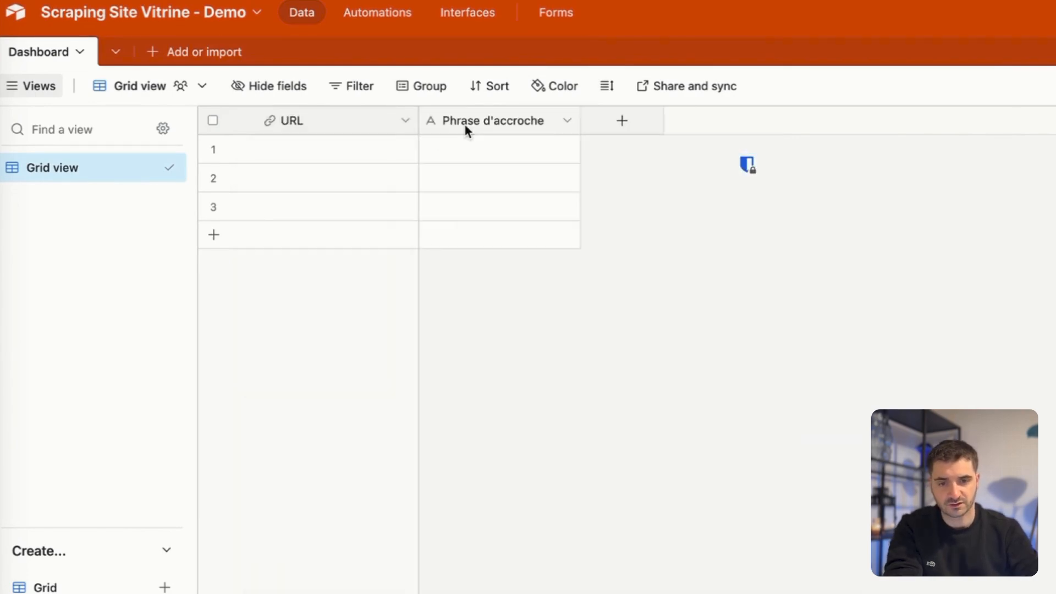
pyautogui.click(498, 134)
pyautogui.rightClick(497, 132)
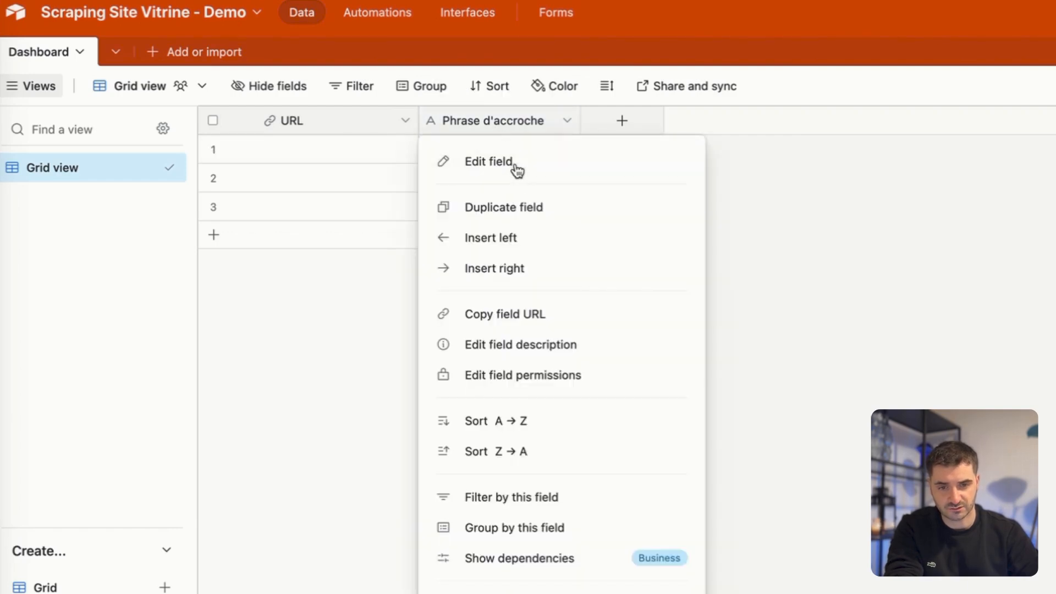
pyautogui.click(517, 165)
pyautogui.click(537, 225)
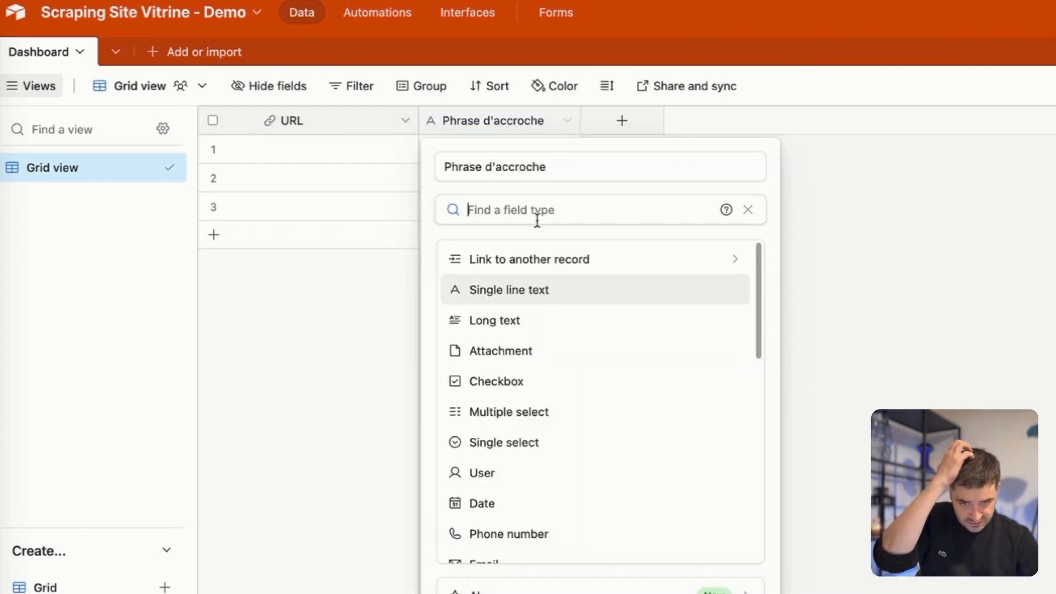
pyautogui.click(521, 320)
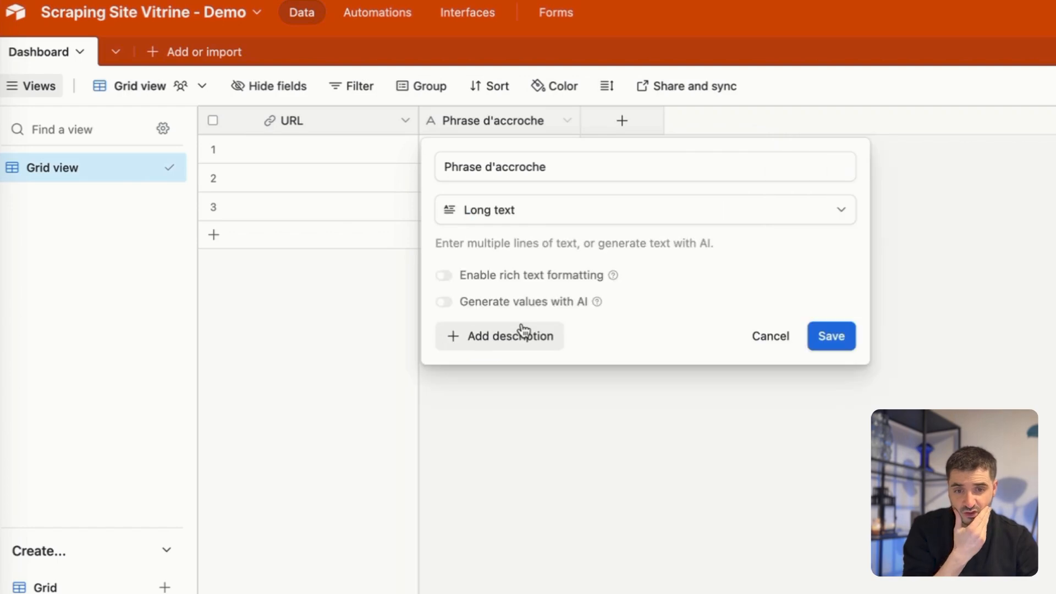
pyautogui.click(828, 337)
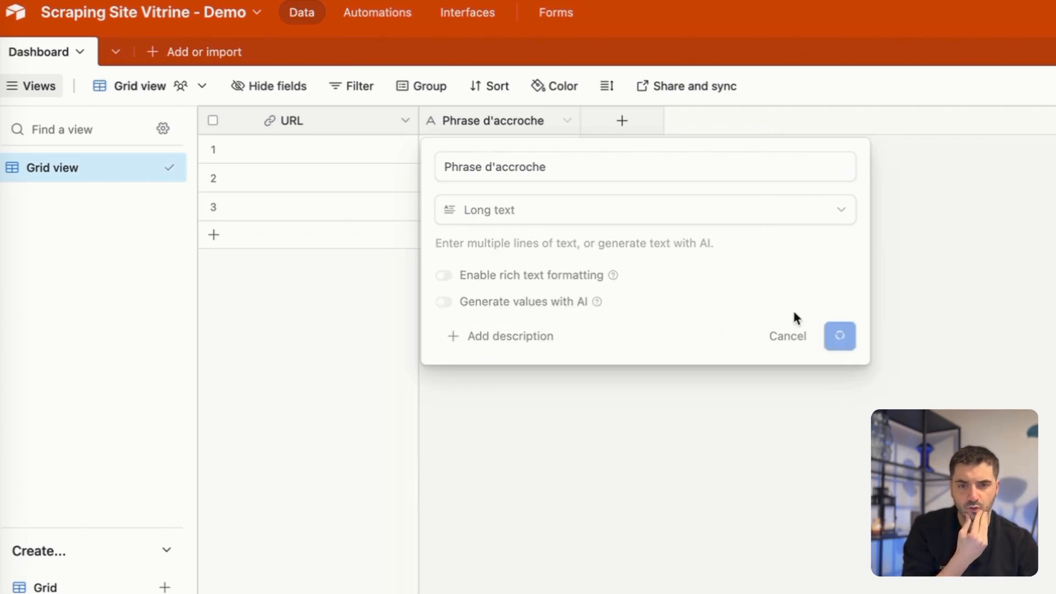
# Add a field named "Description Site" after Phrase d'accroche and set its type to Long text.
pyautogui.click(620, 122)
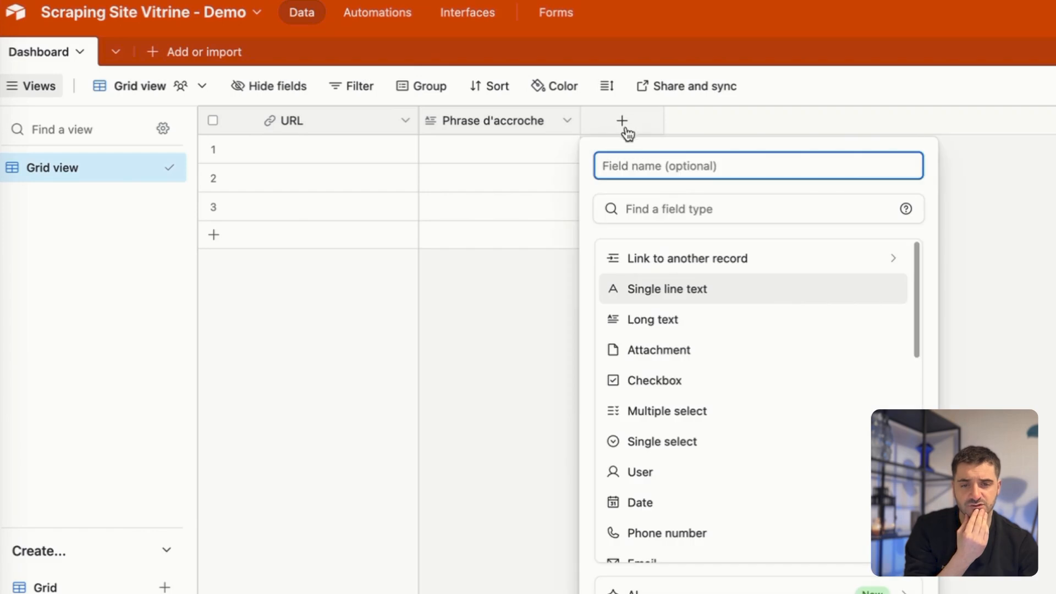
pyautogui.write('Descr')
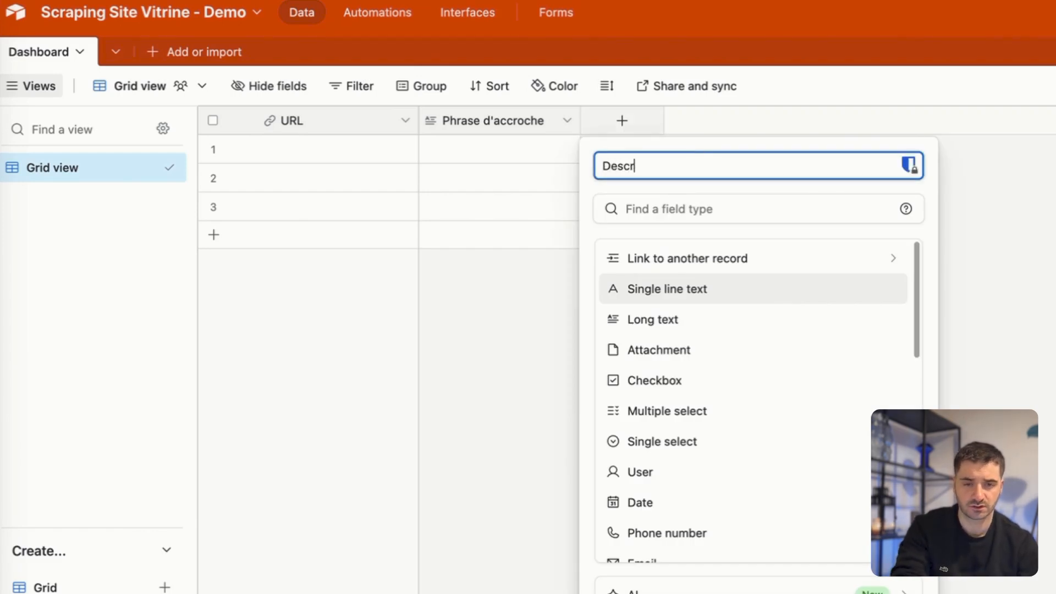
pyautogui.write('iption')
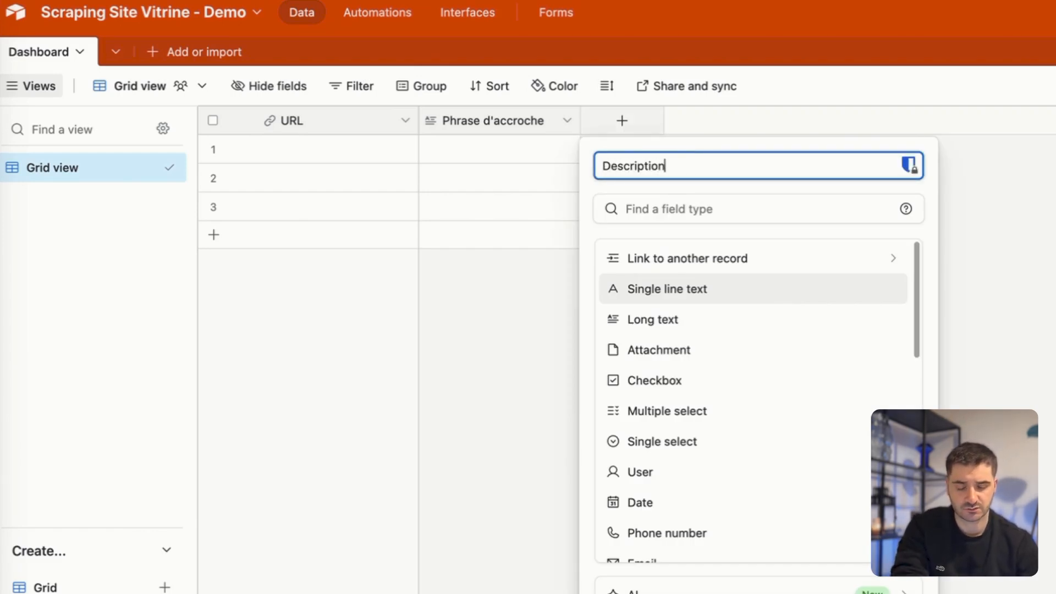
pyautogui.write(' Site')
pyautogui.press('Return')
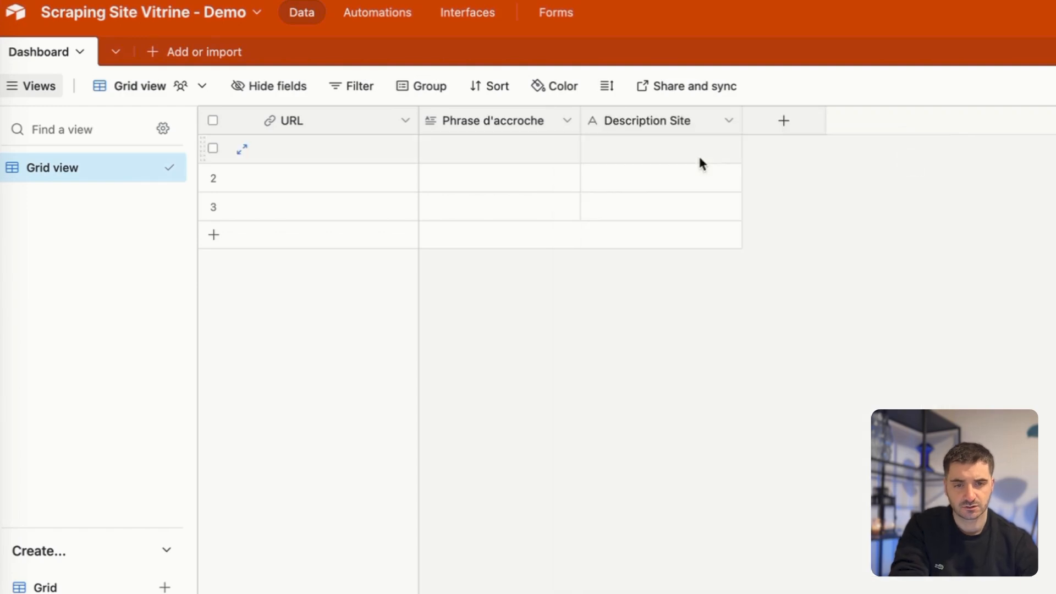
pyautogui.rightClick(663, 133)
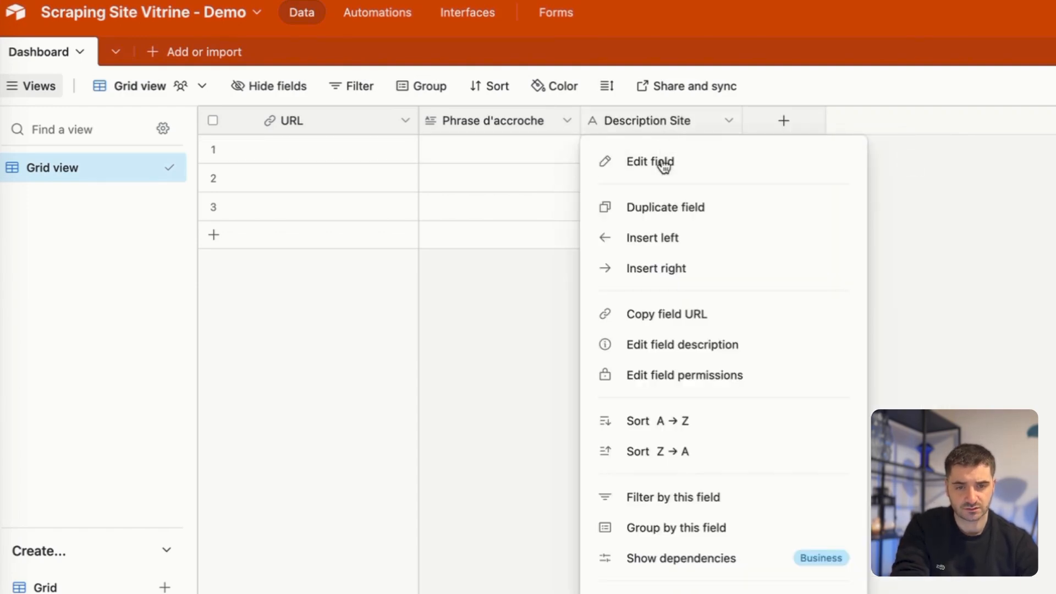
pyautogui.click(663, 162)
pyautogui.click(668, 215)
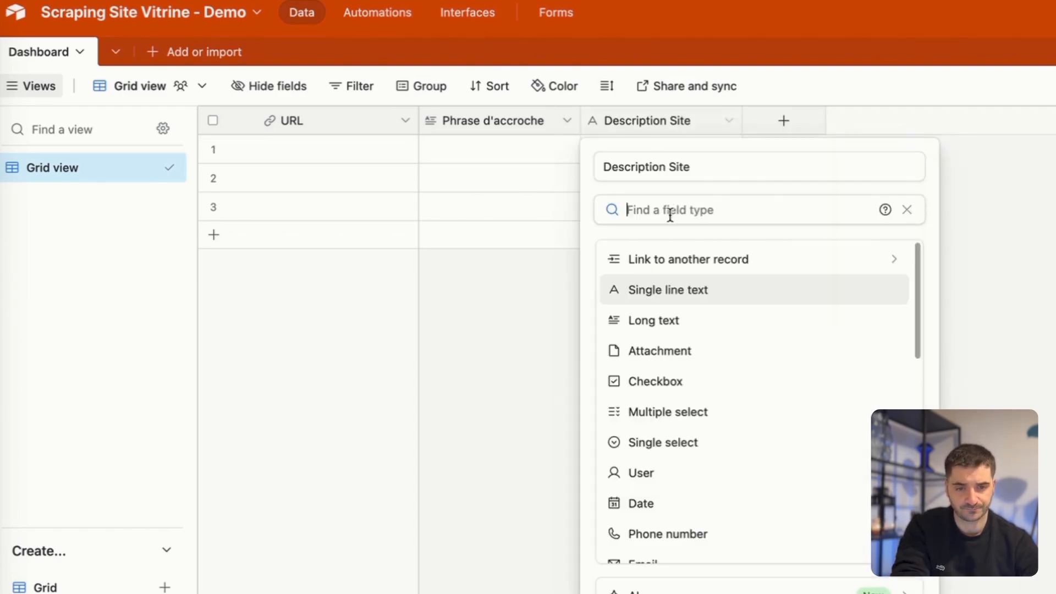
pyautogui.click(650, 317)
pyautogui.press('Return')
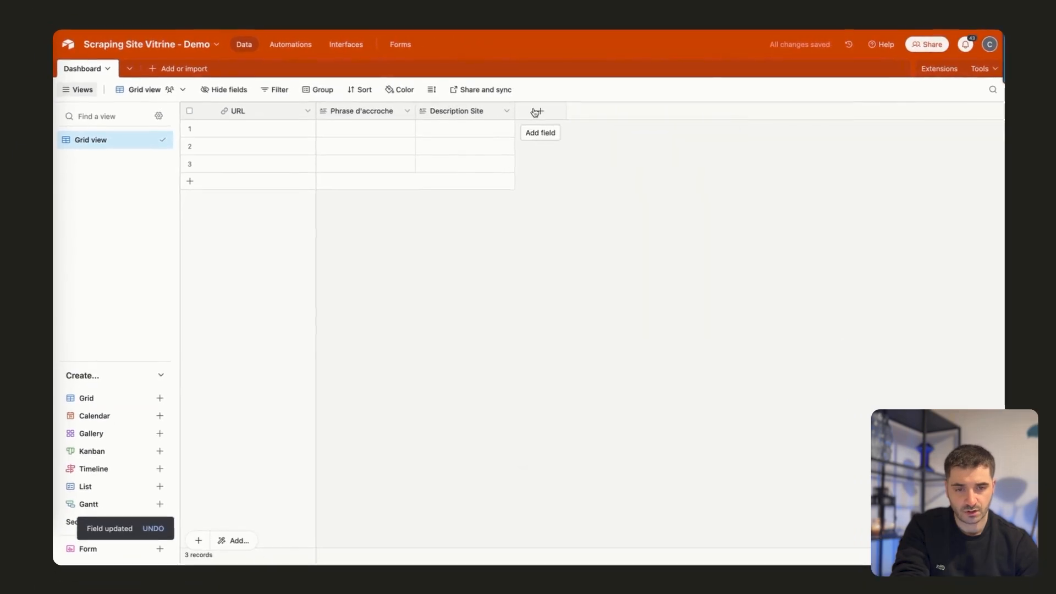
# Add a Single line text field named "Année MAJ Site" after Description Site, without a default value.
pyautogui.click(783, 120)
pyautogui.write('Année MAJ Site')
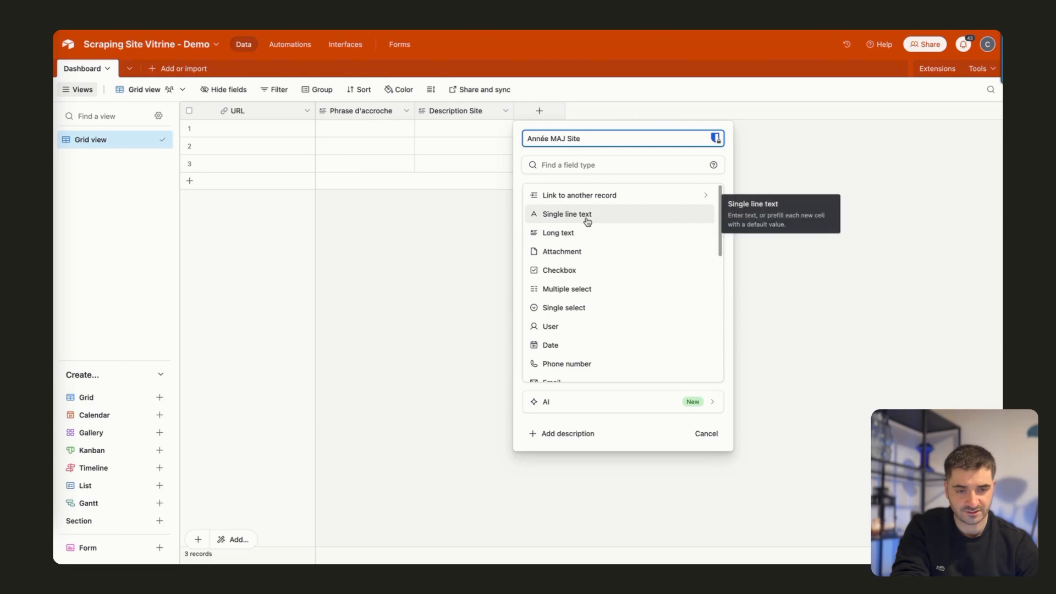
pyautogui.click(587, 221)
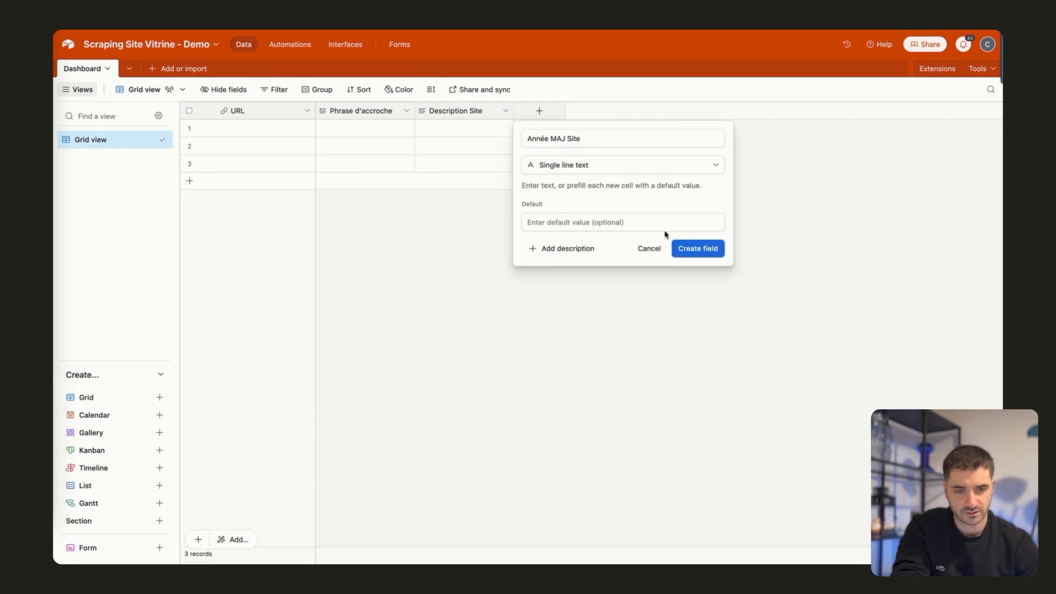
pyautogui.click(682, 250)
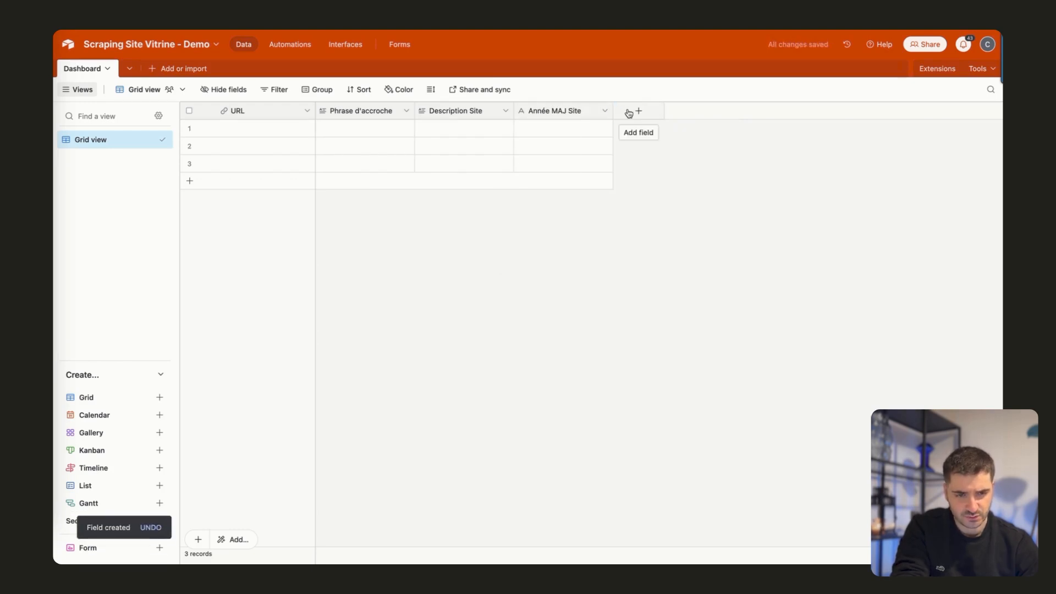
# Add a field named "Lancer Automatisation" after Année MAJ Site.
pyautogui.click(629, 113)
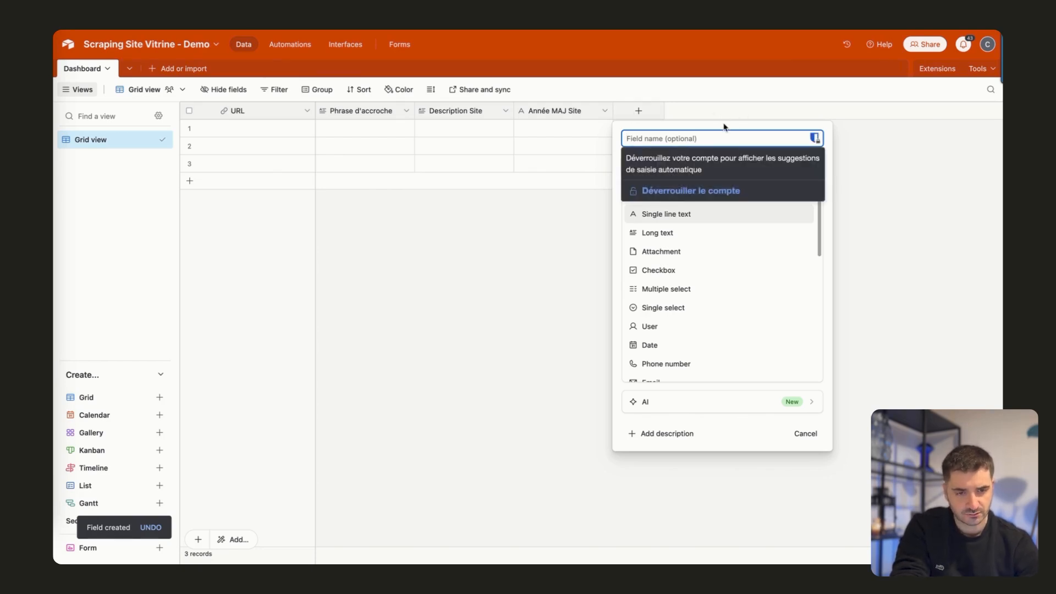
pyautogui.write('Lancer Automatisation')
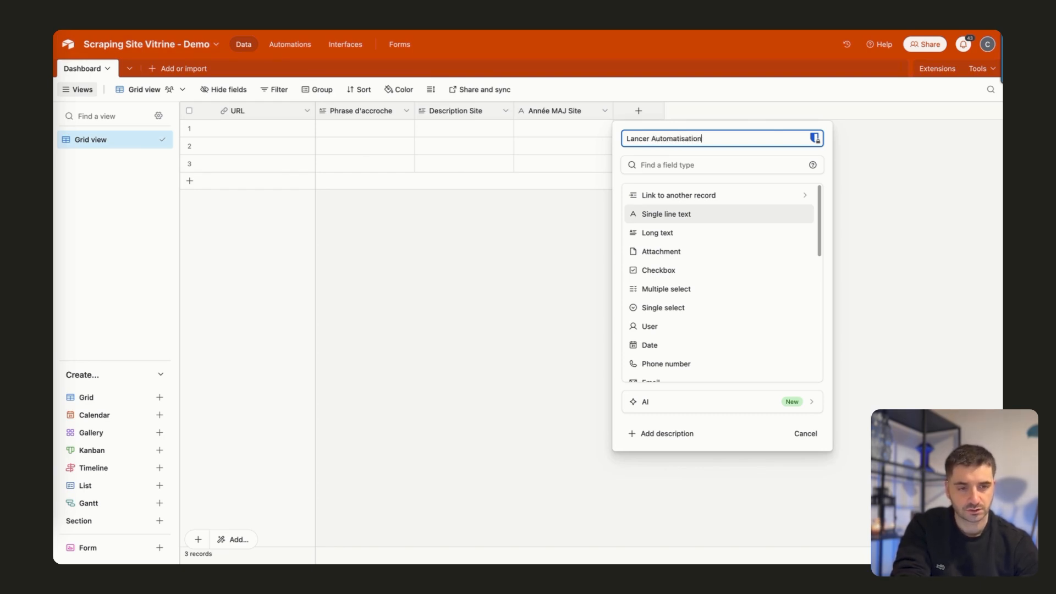
pyautogui.press('Return')
pyautogui.click(664, 112)
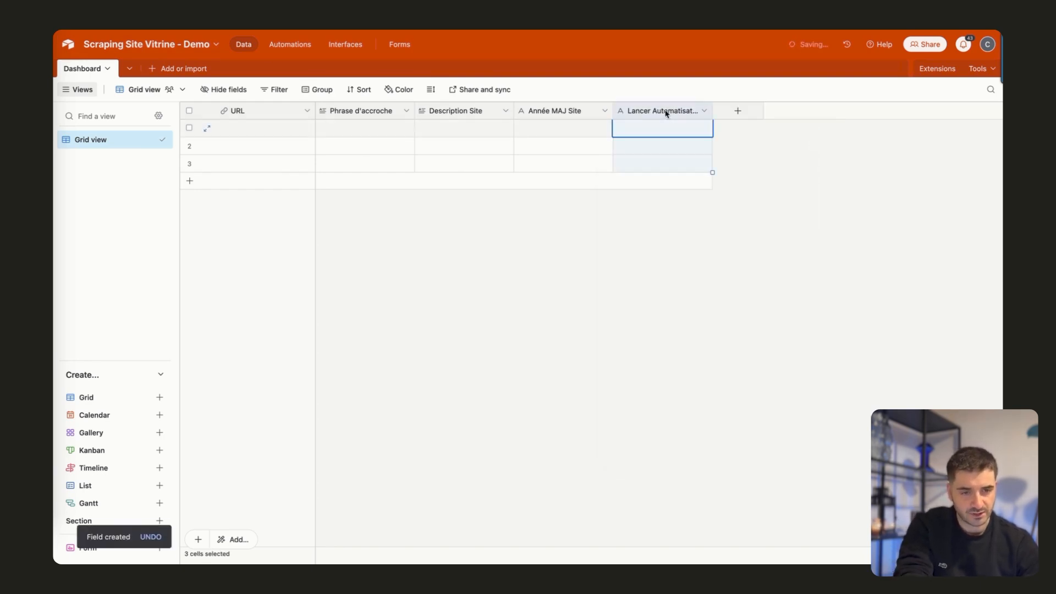
# Change the Lancer Automatisation field's type to Checkbox and move the field directly after URL.
pyautogui.rightClick(639, 114)
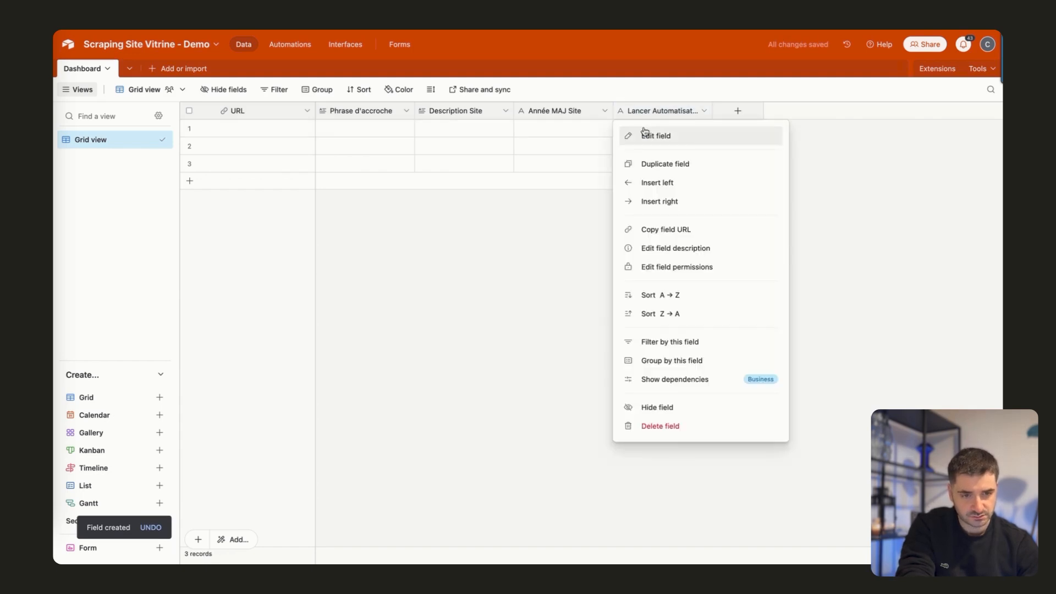
pyautogui.click(638, 134)
pyautogui.click(548, 175)
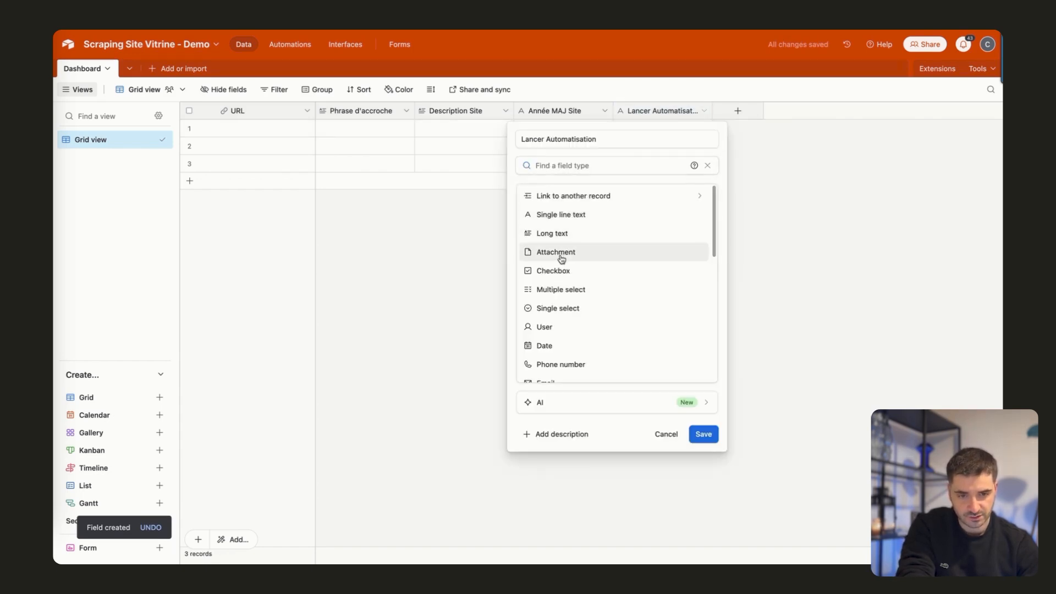
pyautogui.click(556, 273)
pyautogui.click(703, 286)
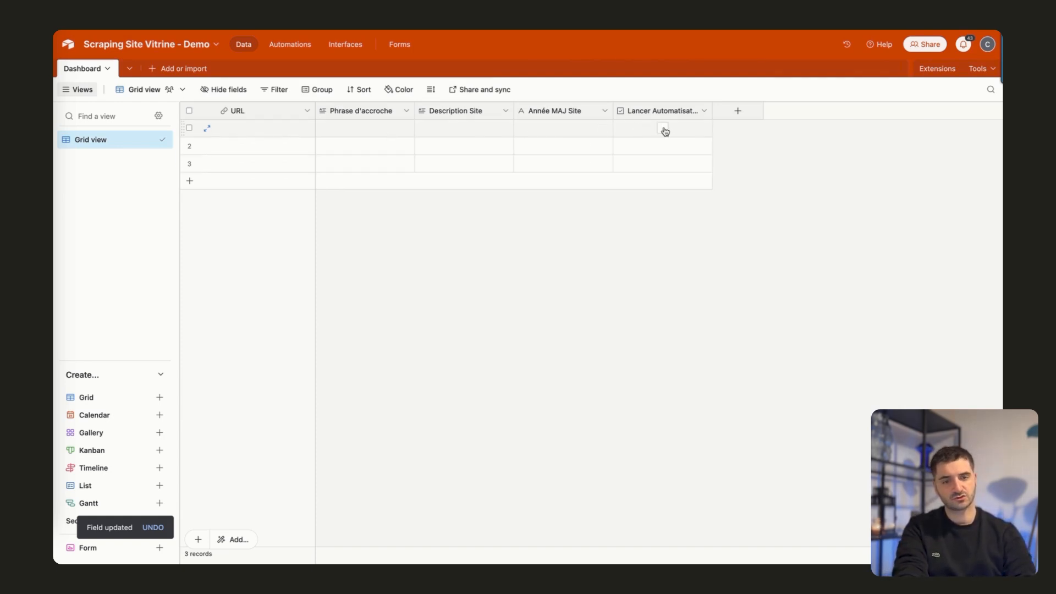
pyautogui.moveTo(676, 112); pyautogui.dragTo(351, 115)
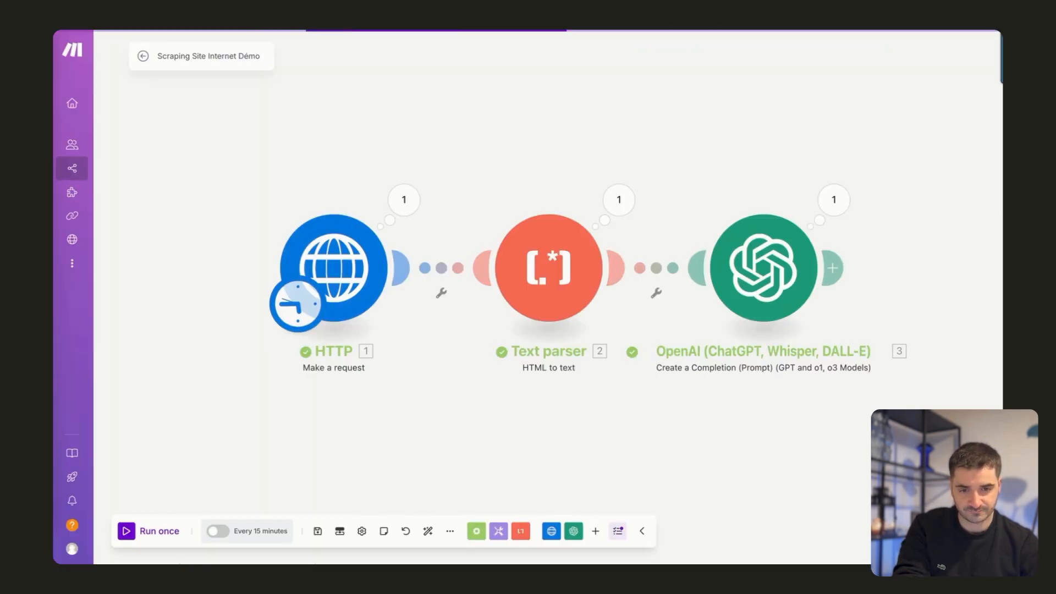
# Switch to the Make scenario and add a Webhooks module with the Custom webhook trigger beside the HTTP module.
pyautogui.rightClick(214, 389)
pyautogui.click(247, 395)
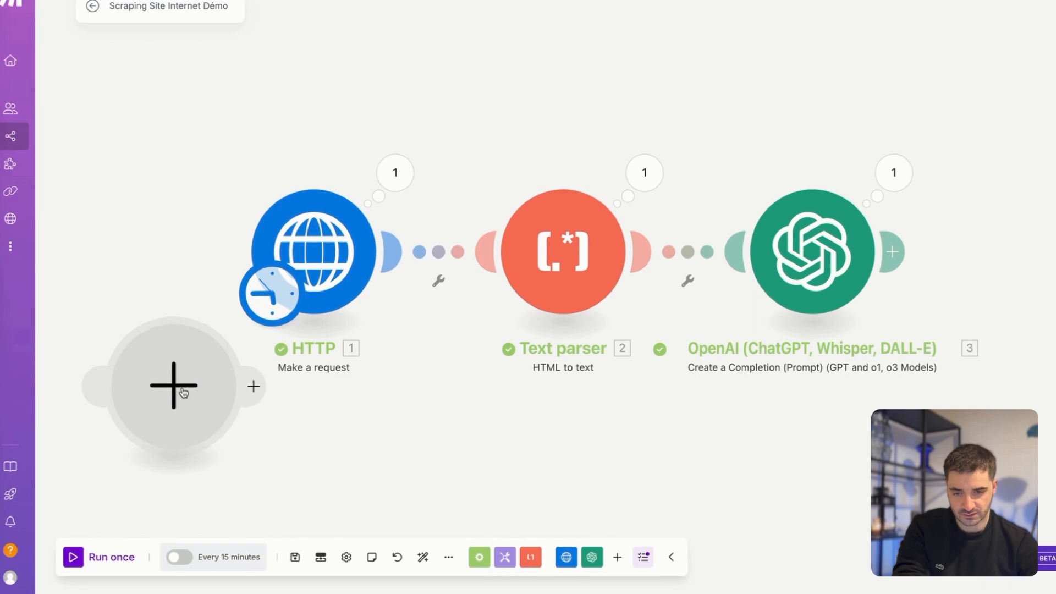
pyautogui.click(183, 392)
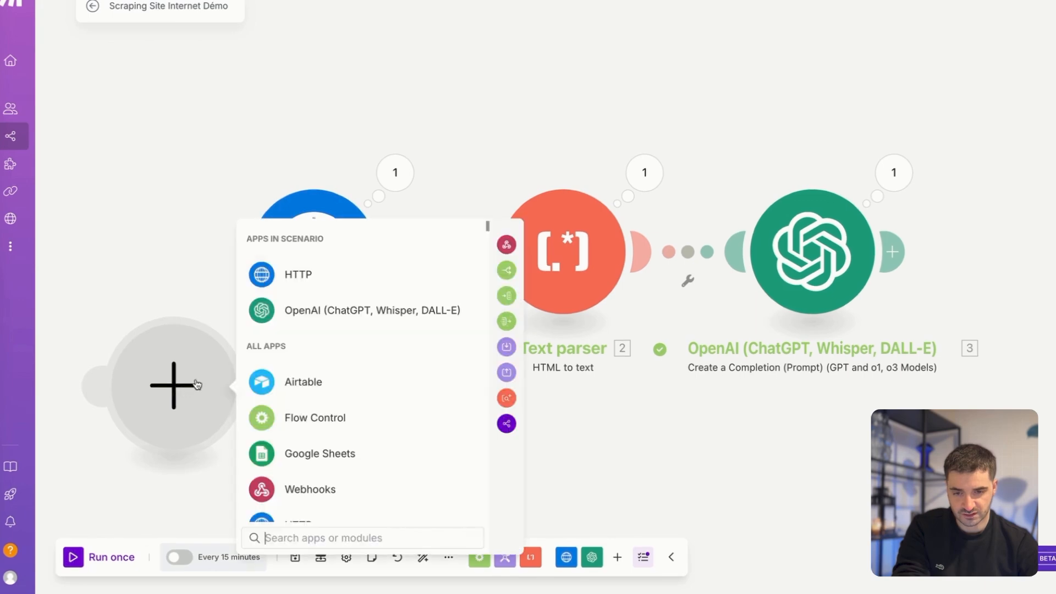
pyautogui.click(302, 489)
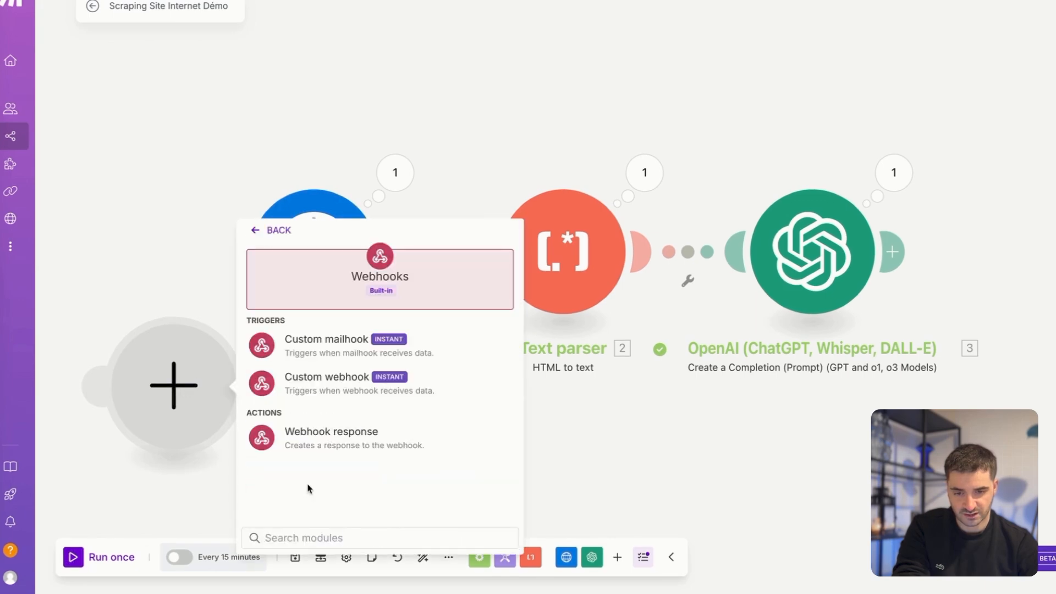
pyautogui.click(335, 383)
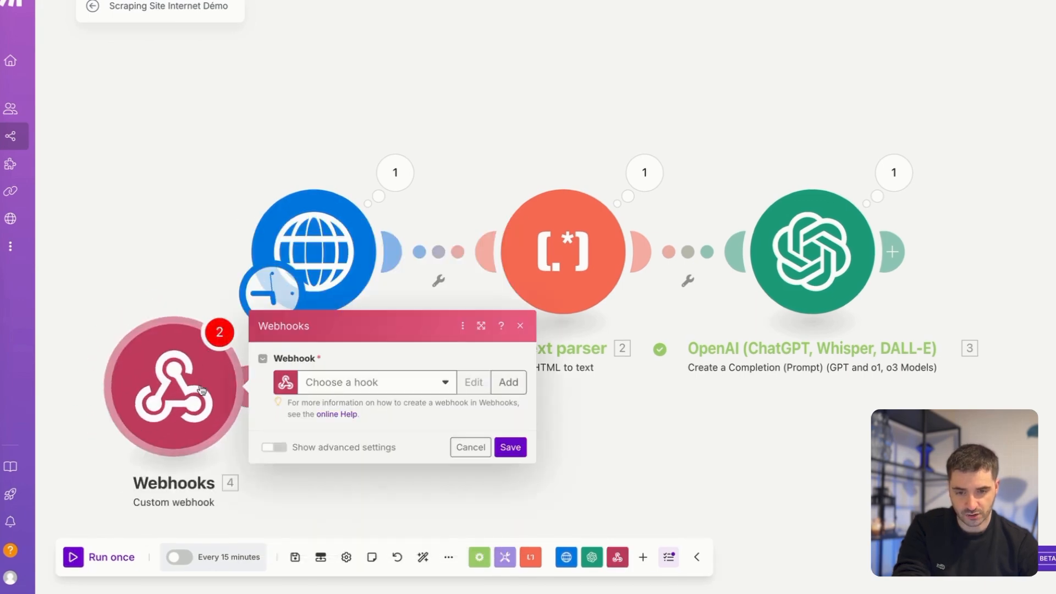
# Create a webhook named "Scraping Site Vitrine Démo" for the Custom webhook module and save the module.
pyautogui.click(508, 382)
pyautogui.click(648, 329)
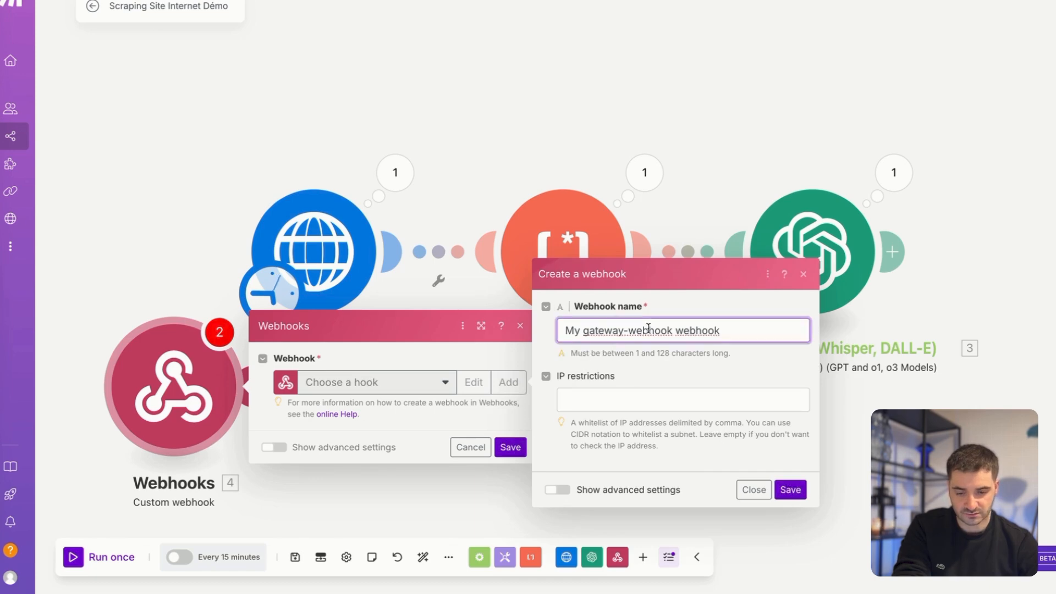
pyautogui.tripleClick(648, 329)
pyautogui.write('Scraping Site Vitrine Démo')
pyautogui.click(791, 489)
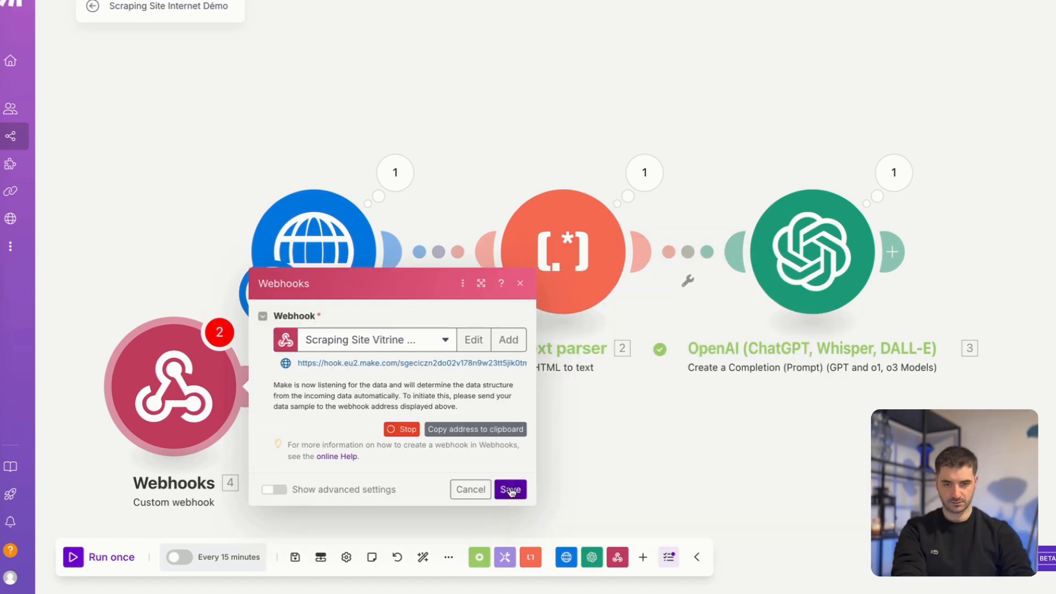
pyautogui.click(510, 490)
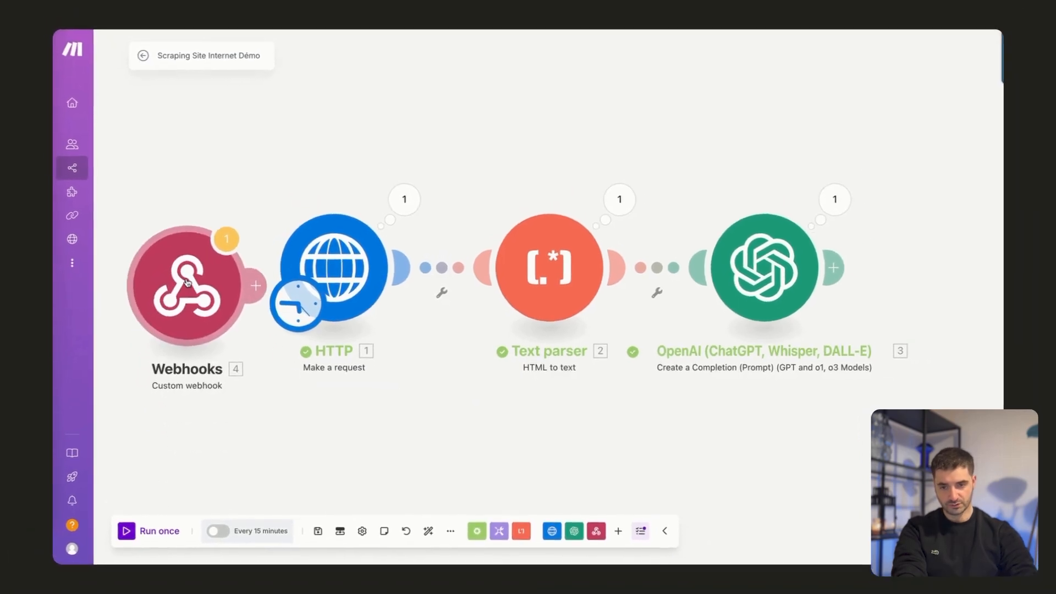
# Open the Custom webhook module's settings, select the webhook's full address, and close the settings without saving.
pyautogui.click(187, 282)
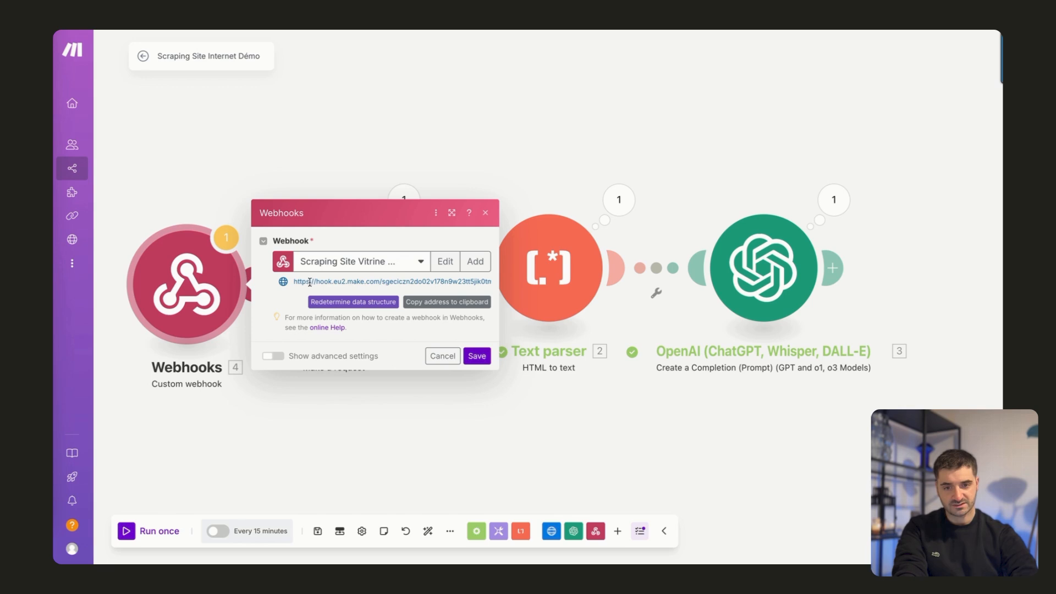
pyautogui.moveTo(294, 283); pyautogui.dragTo(491, 282)
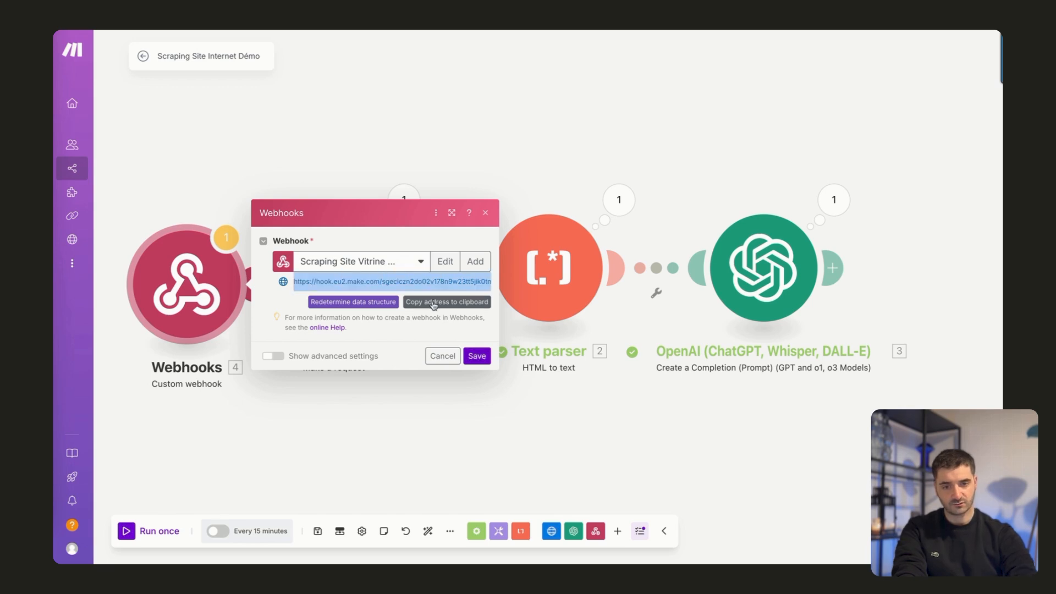
pyautogui.click(444, 356)
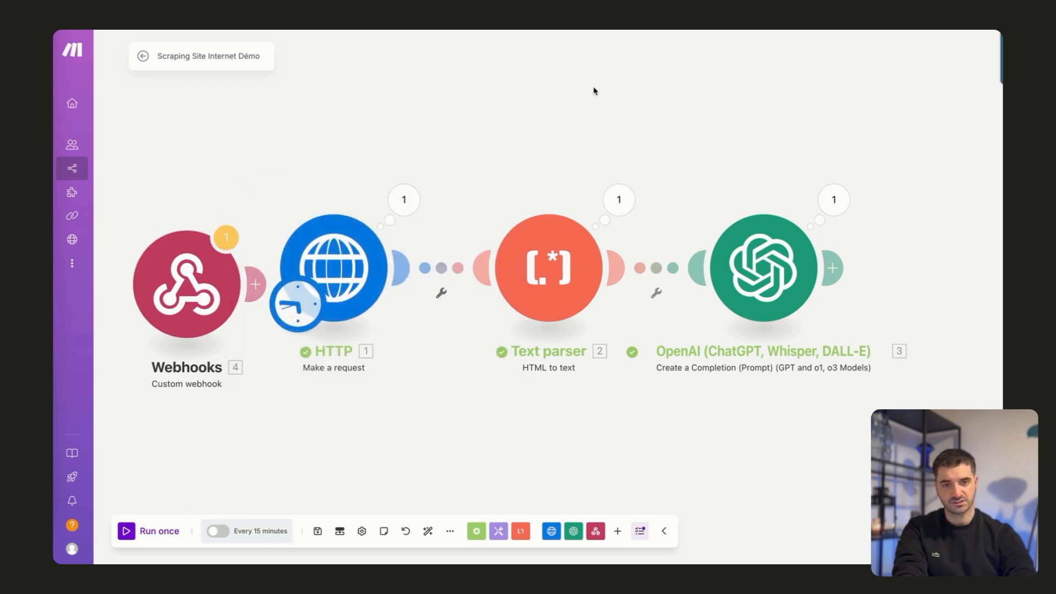
# Switch to the Airtable base, open its automations, and rename Automation 1 as "Lancer Scraping".
pyautogui.click(301, 28)
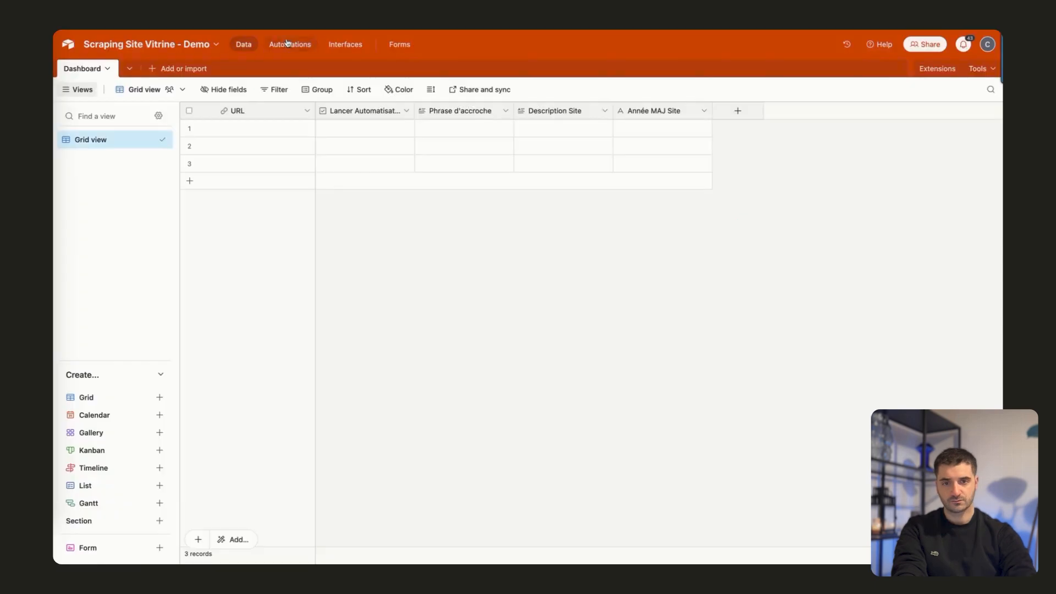
pyautogui.click(281, 46)
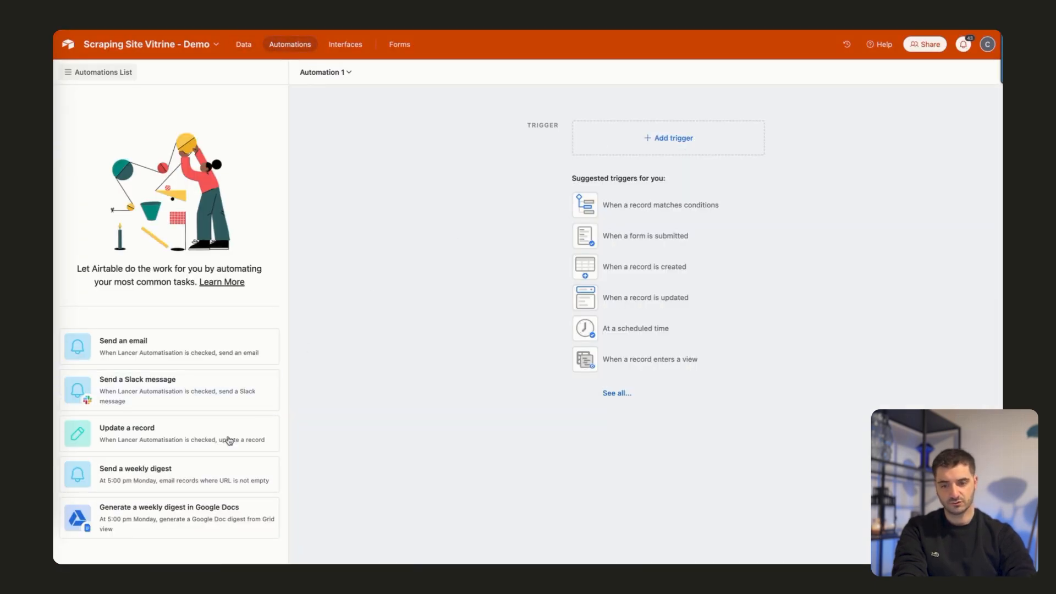
pyautogui.click(330, 72)
pyautogui.click(338, 99)
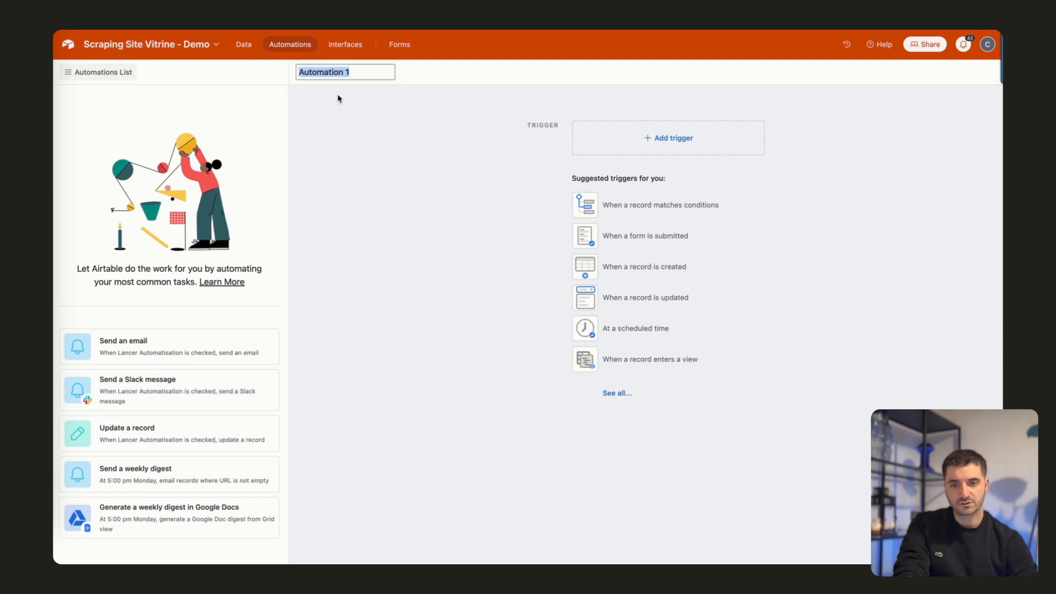
pyautogui.write('Lancer')
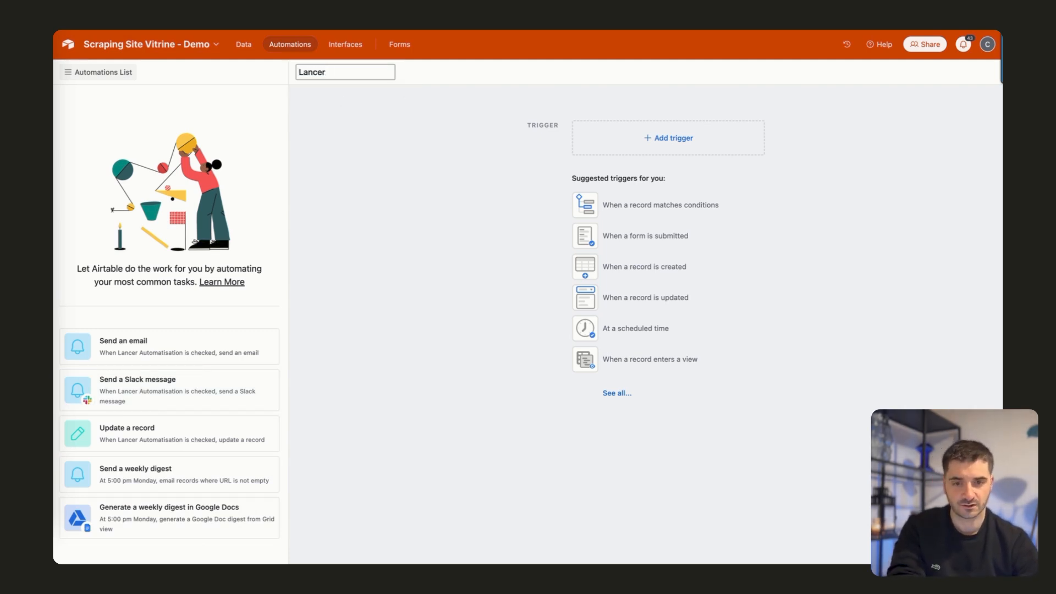
pyautogui.write(' Scraping')
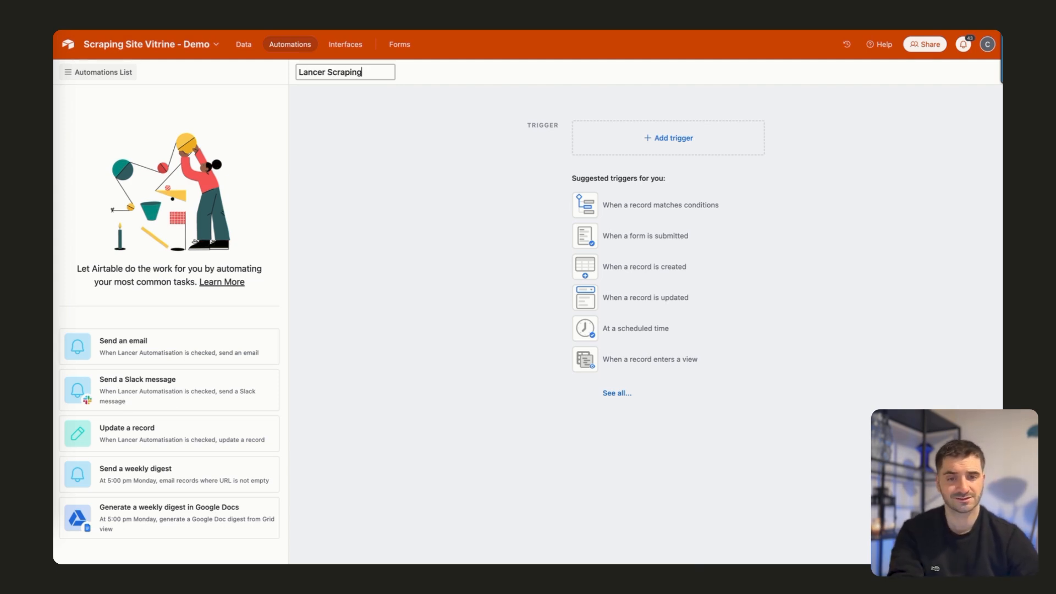
pyautogui.press('Return')
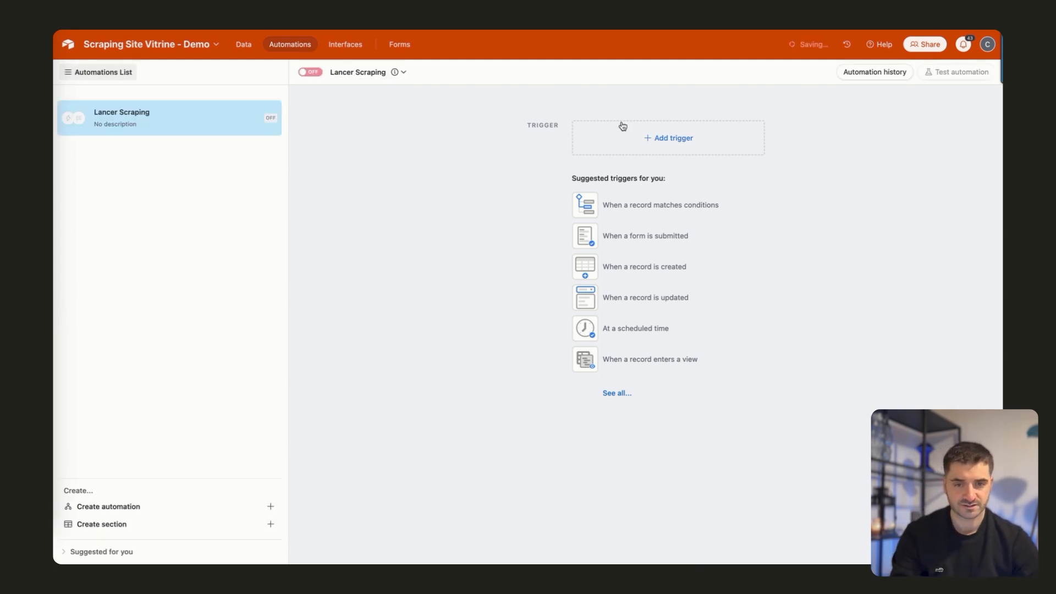
# Add a "When record matches conditions" trigger to the Lancer Scraping automation and set its table to Dashboard.
pyautogui.click(655, 142)
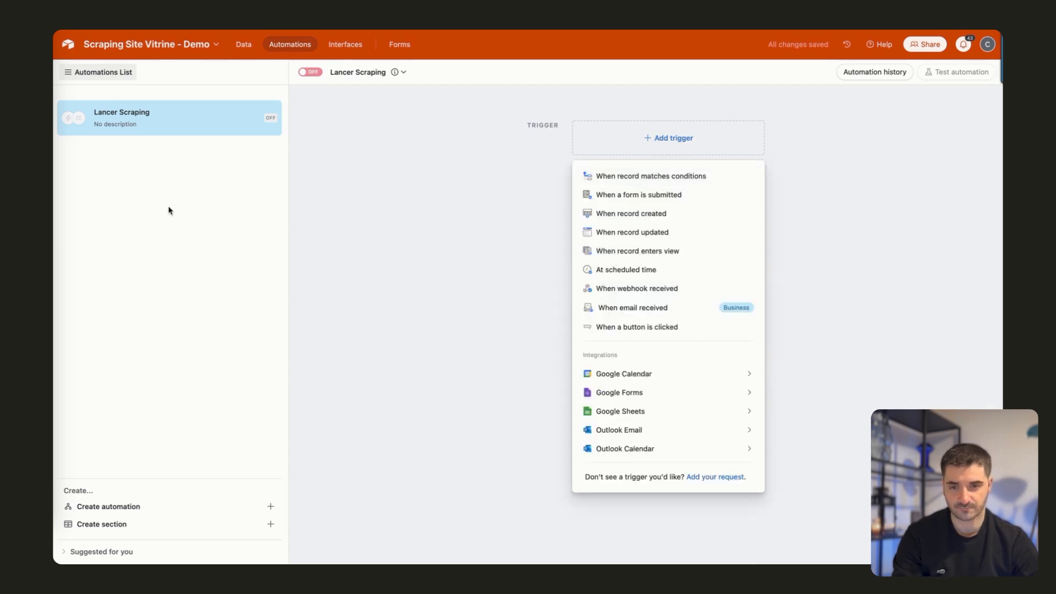
pyautogui.click(636, 181)
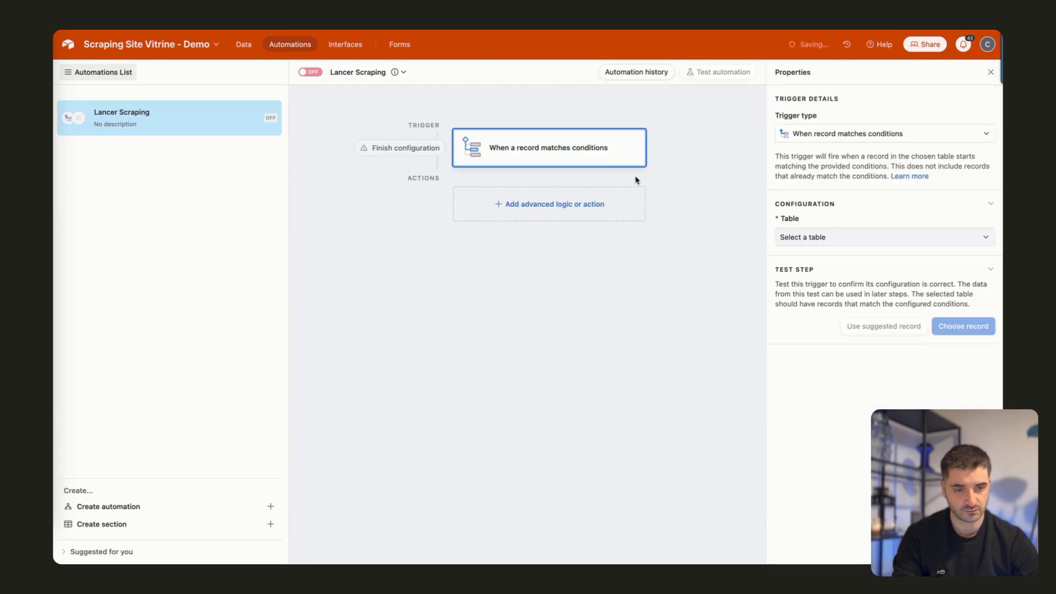
pyautogui.click(815, 239)
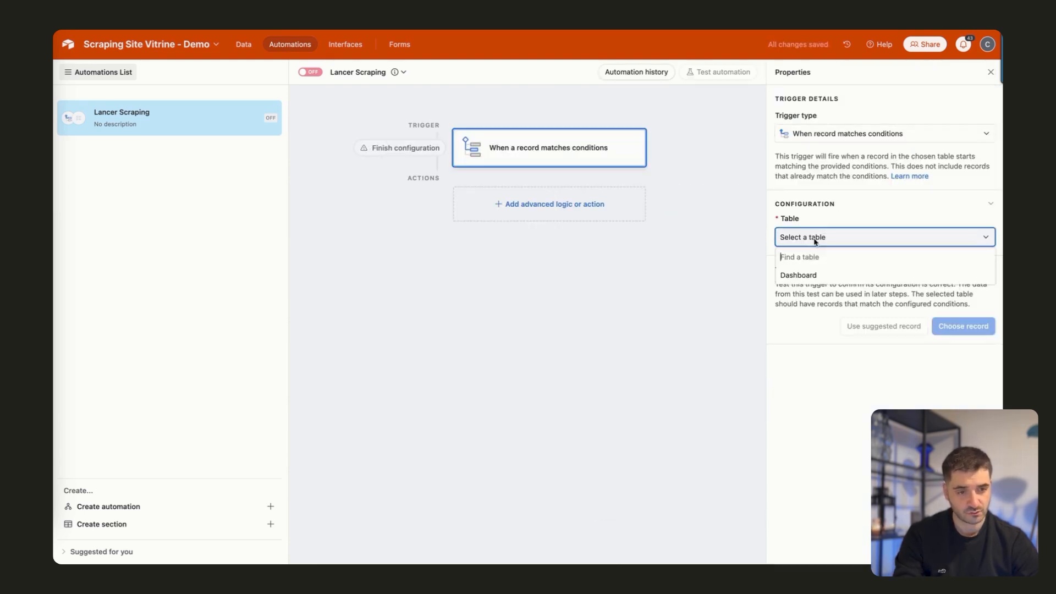
pyautogui.click(798, 276)
pyautogui.click(797, 280)
# Set the trigger's condition so that it fires when Lancer Automatisation is checked.
pyautogui.click(835, 283)
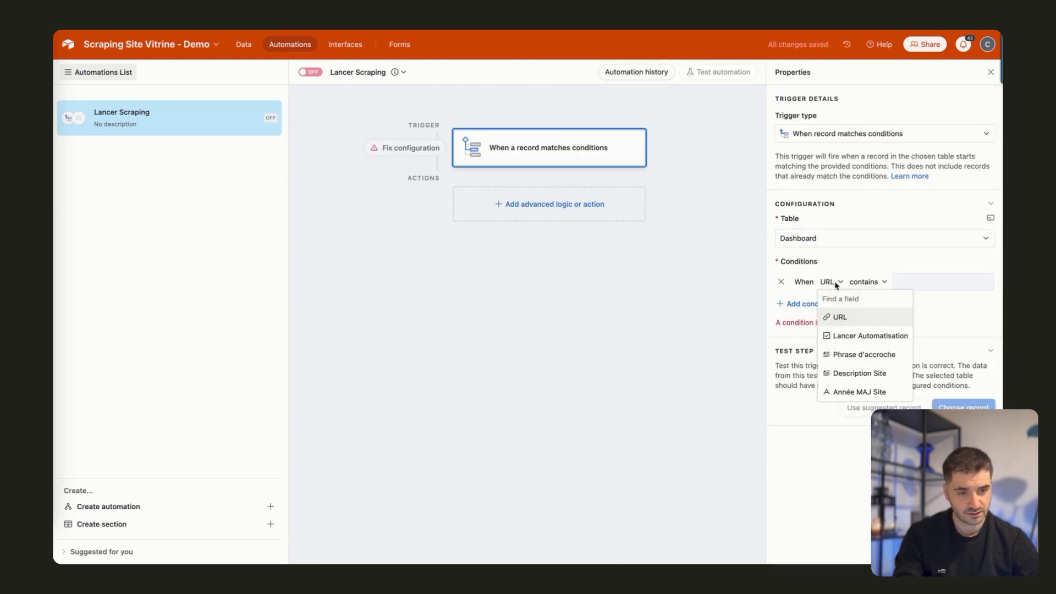
pyautogui.click(844, 336)
pyautogui.click(932, 283)
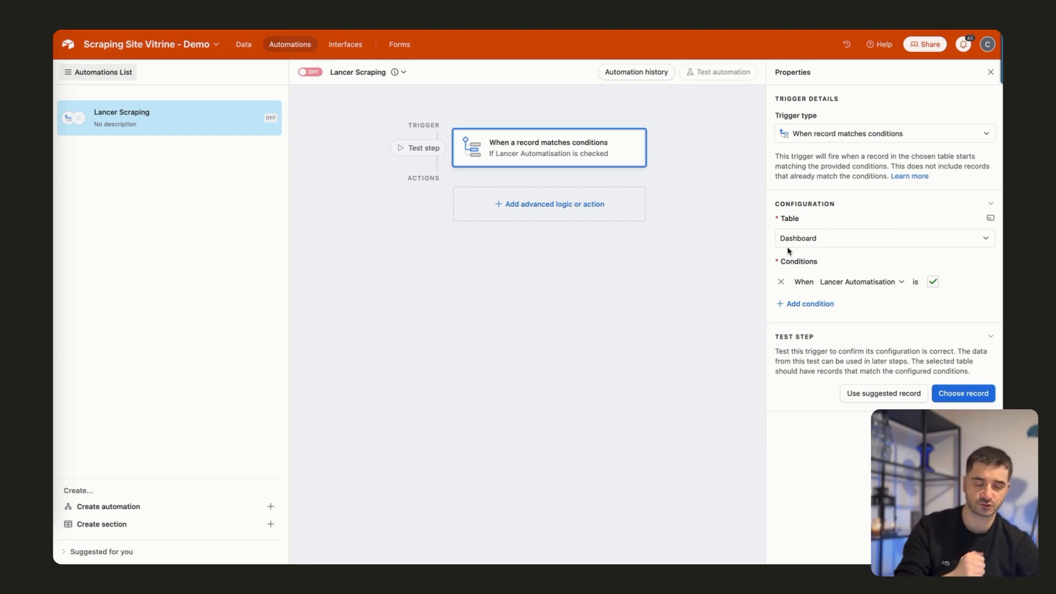
# Prepare a test record in the Dashboard table by entering a website URL in the first row and ticking its Lancer Automatisation checkbox.
pyautogui.click(950, 397)
pyautogui.click(680, 187)
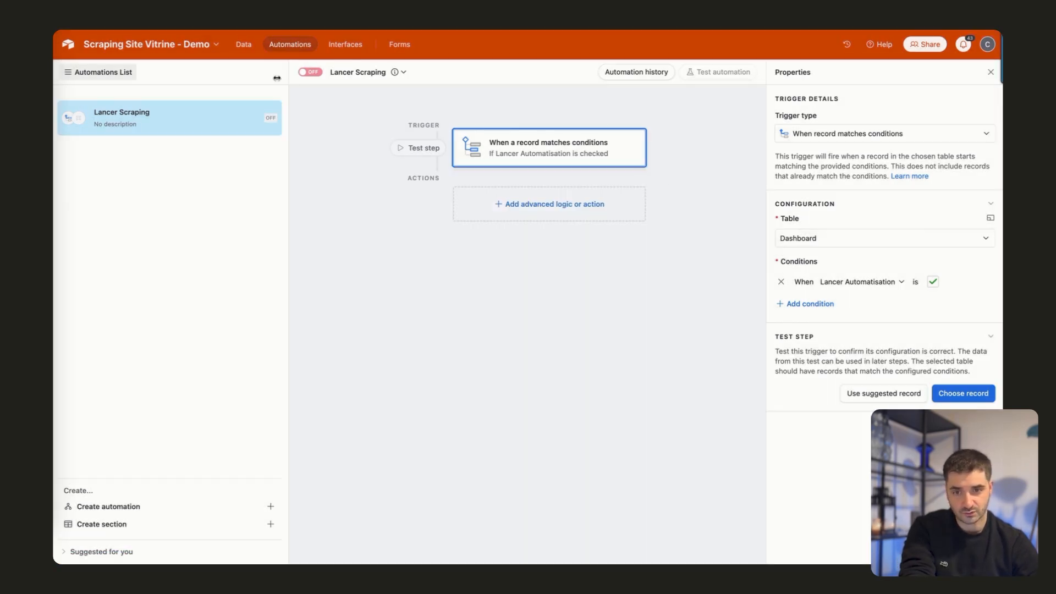
pyautogui.click(245, 48)
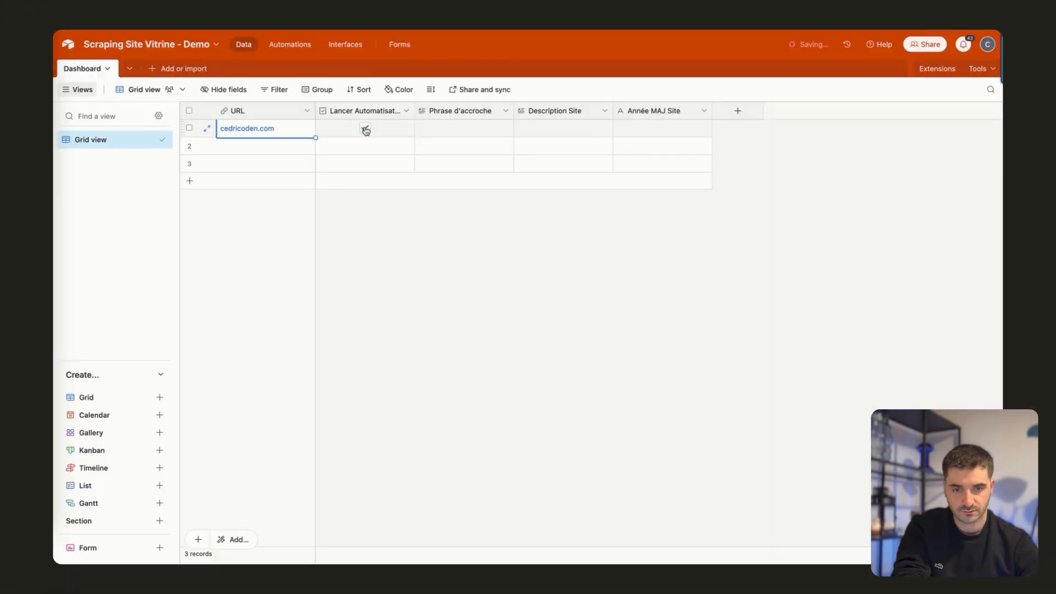
pyautogui.click(397, 225)
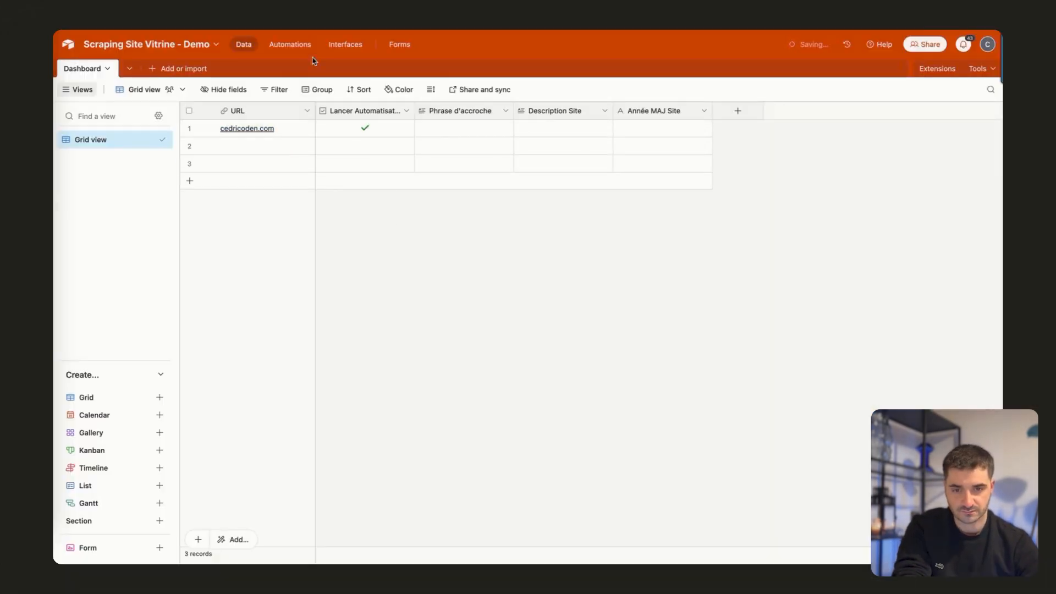
# Test the Lancer Scraping trigger with the ticked record from the Dashboard table.
pyautogui.click(296, 46)
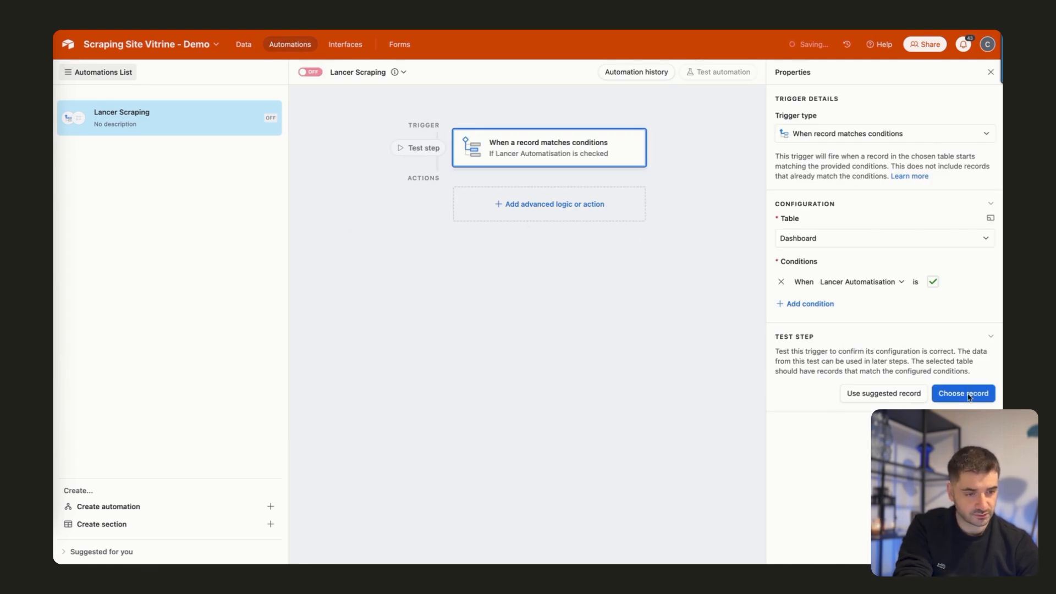
pyautogui.click(957, 397)
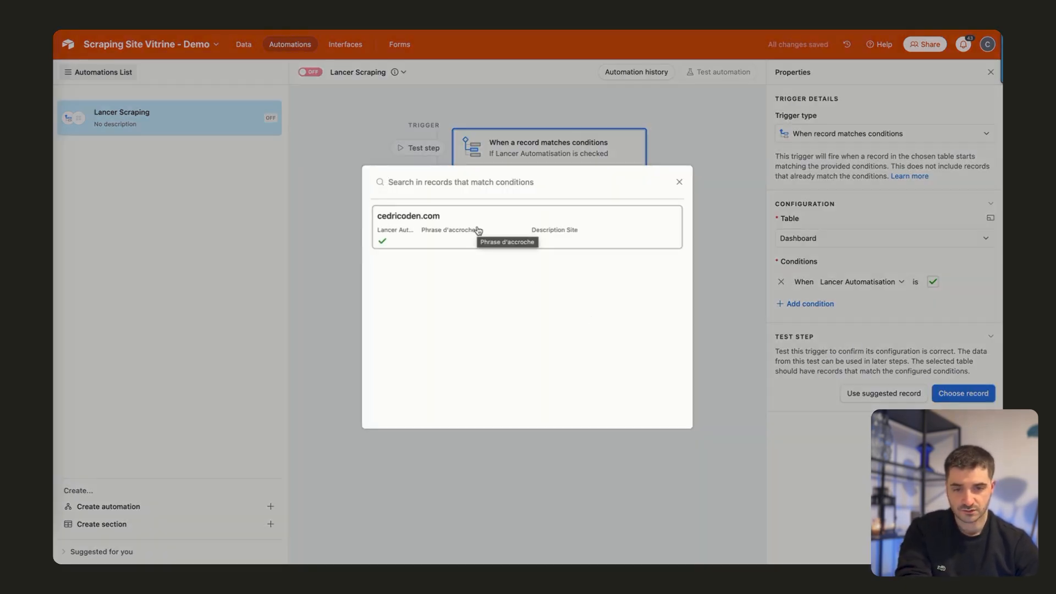
pyautogui.click(475, 228)
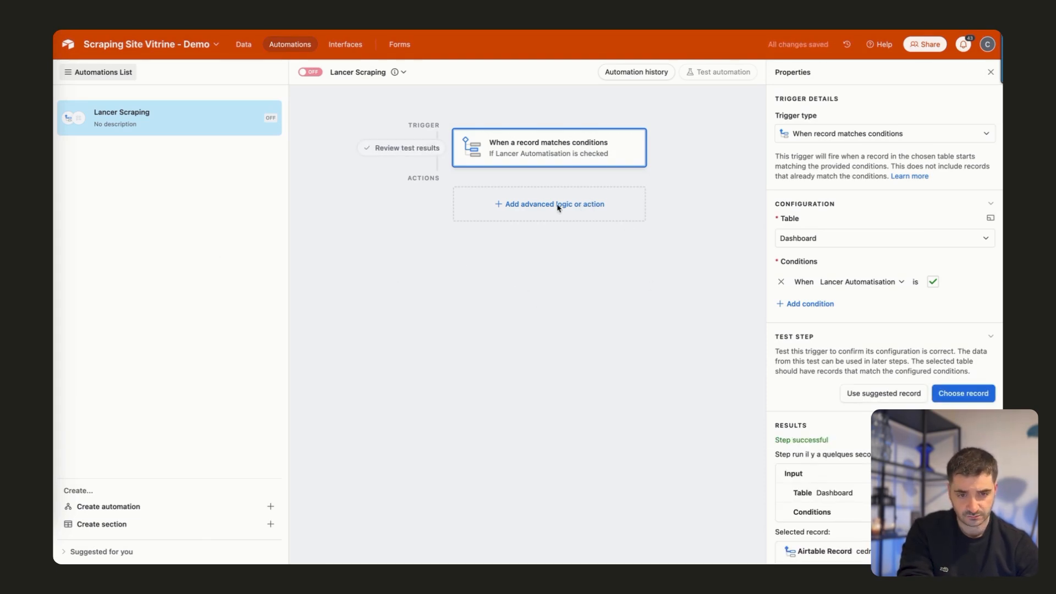
# Add a Run script action after the Lancer Scraping trigger.
pyautogui.click(512, 204)
pyautogui.click(511, 452)
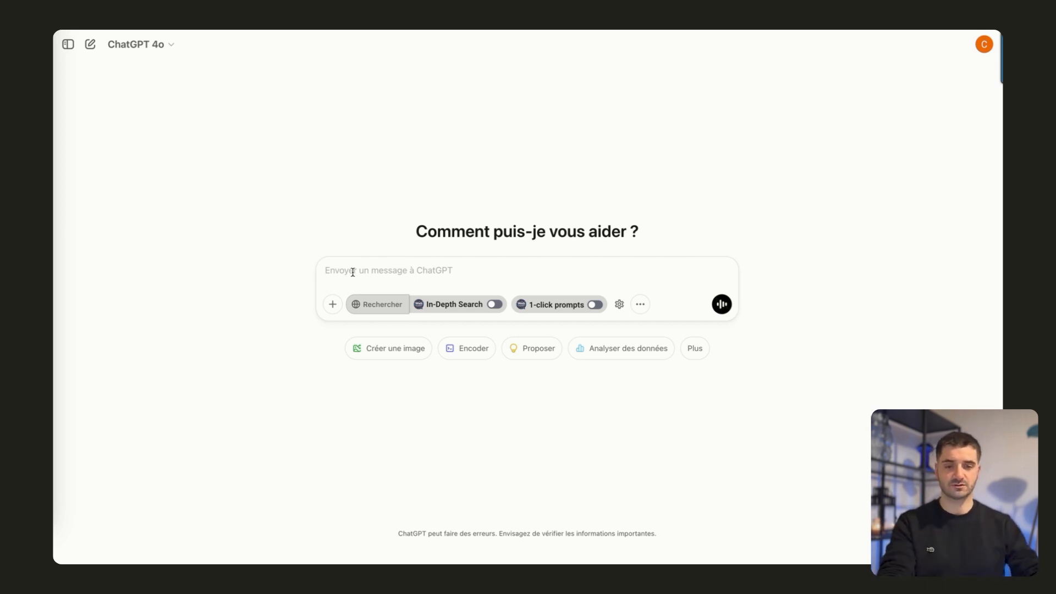
# In ChatGPT, submit the script screenshot with the request "donne moi le code stp" and copy the returned JavaScript code.
pyautogui.click(372, 276)
pyautogui.hotkey('ctrl', 'v')
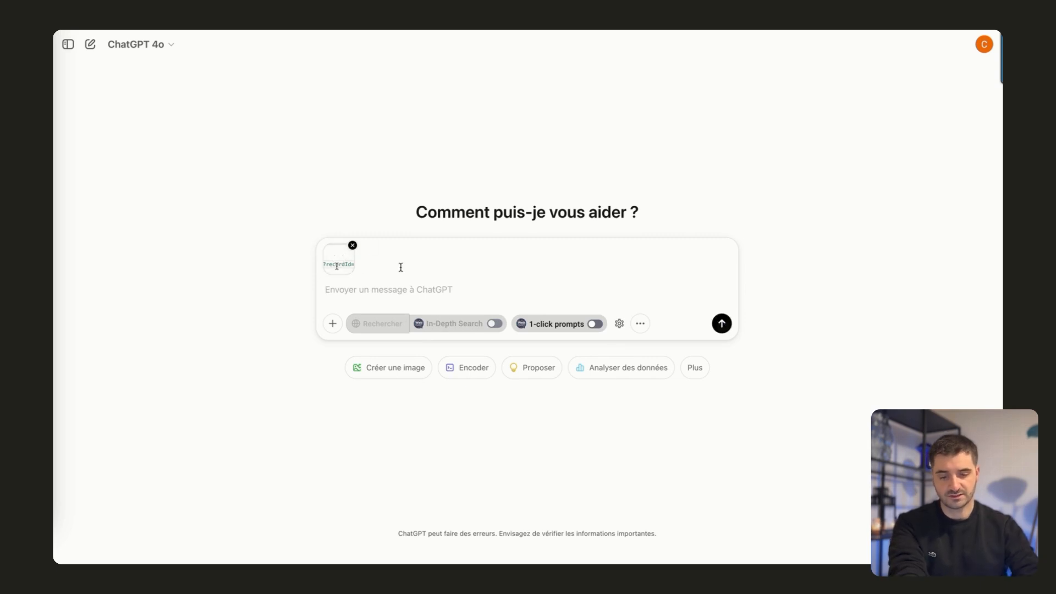
pyautogui.write('donne moi n')
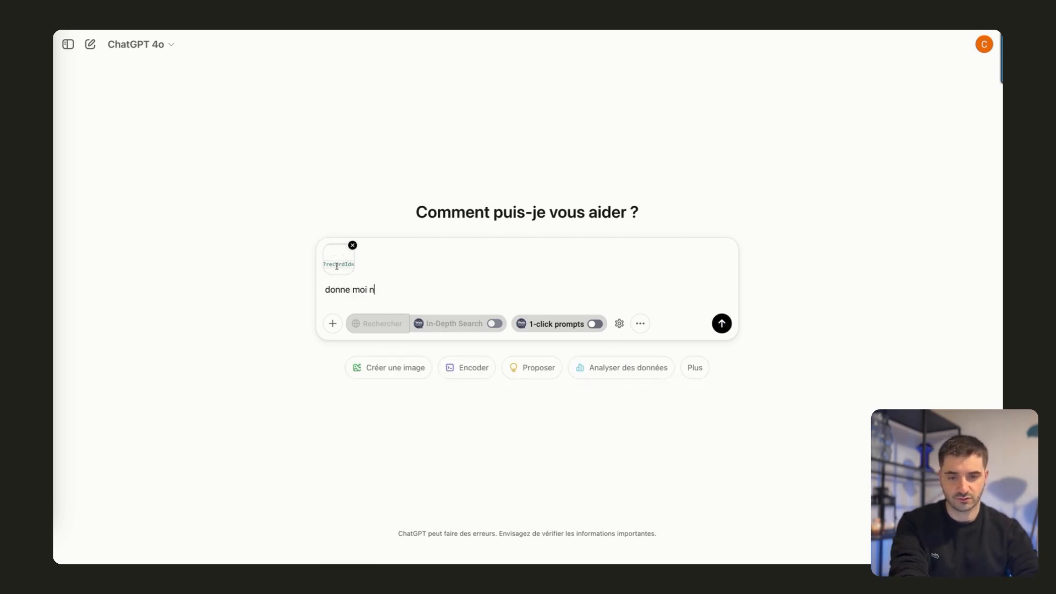
pyautogui.press('BackSpace')
pyautogui.write('le code stp')
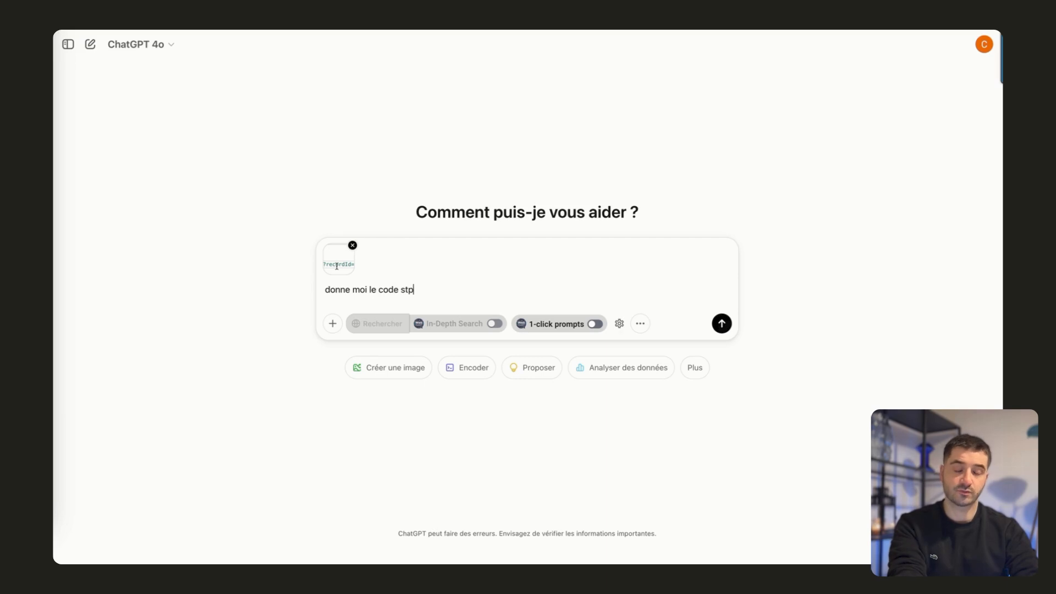
pyautogui.press('Return')
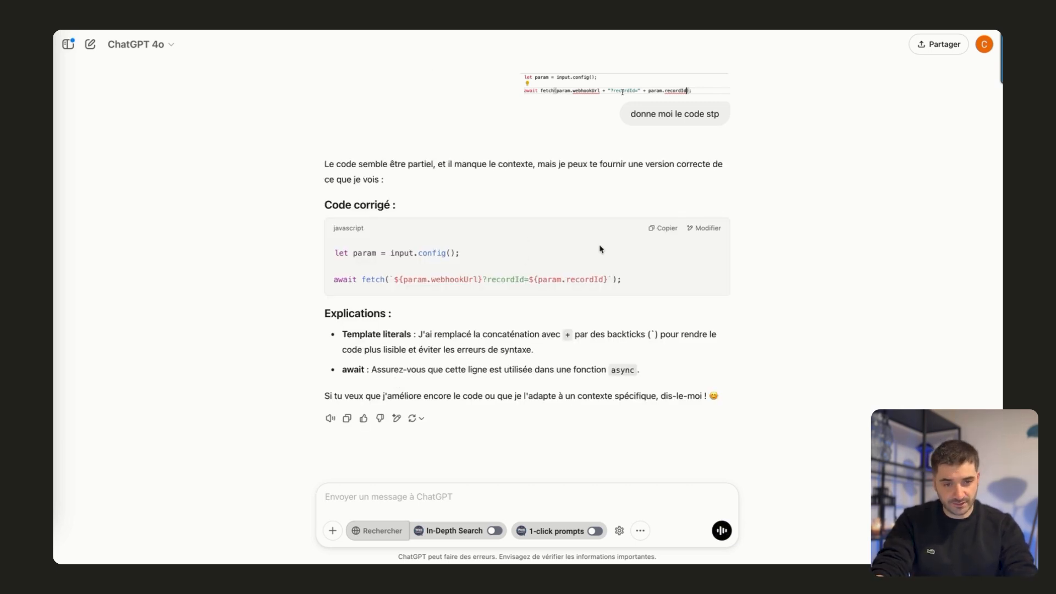
pyautogui.click(664, 230)
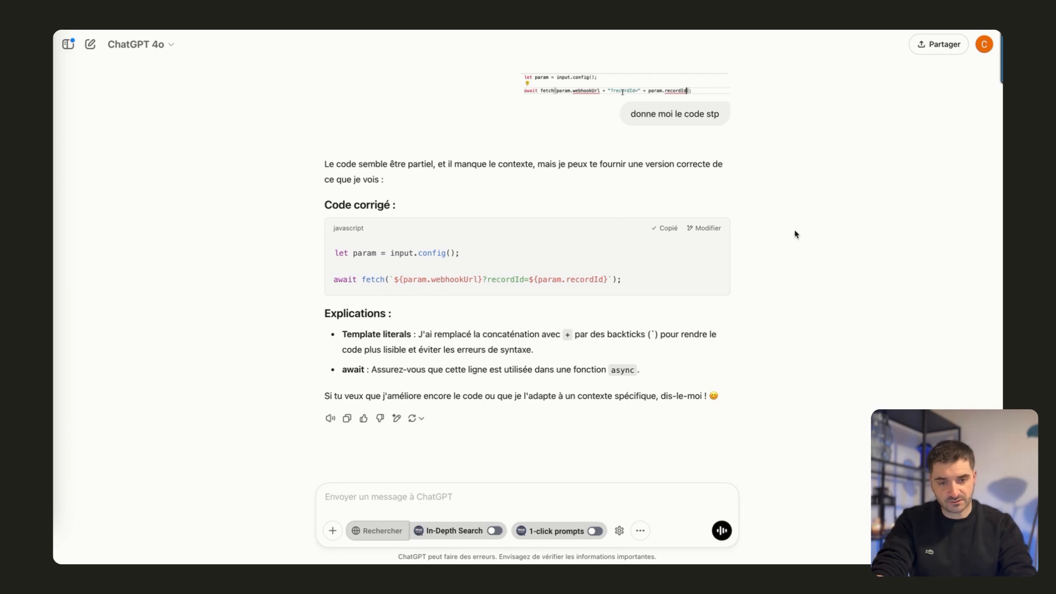
# Back in Airtable's script editor, add an input variable named webhookUrl, matching the name used in the fetch call.
pyautogui.press('super+Tab')
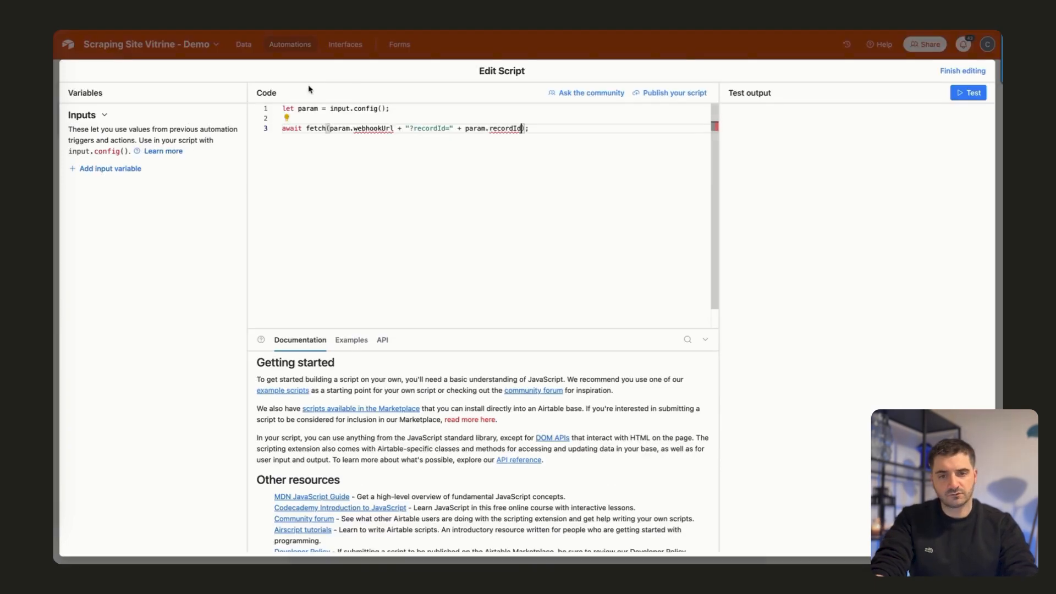
pyautogui.click(122, 167)
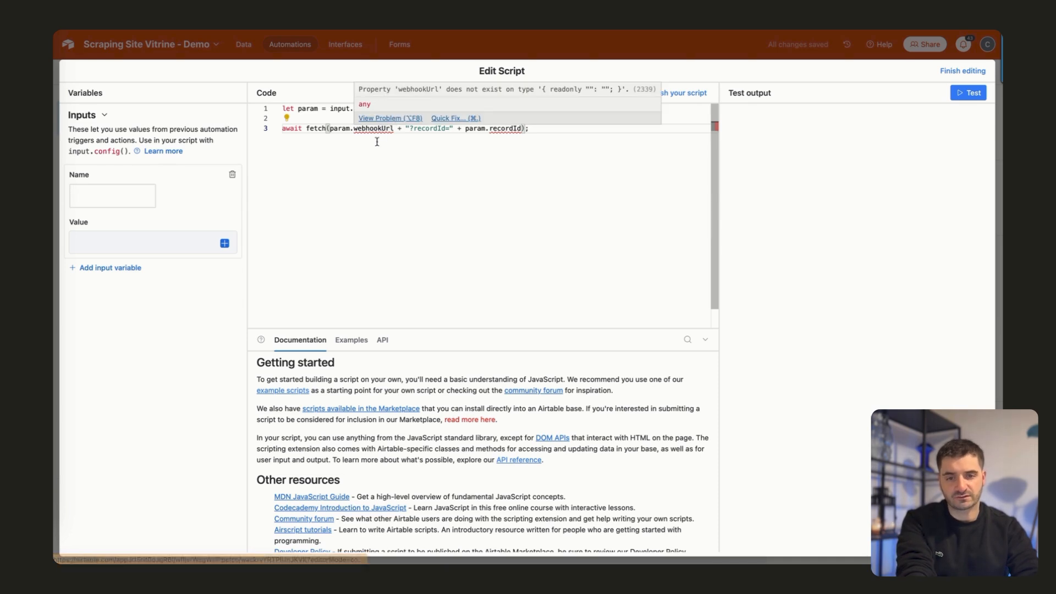
pyautogui.click(376, 162)
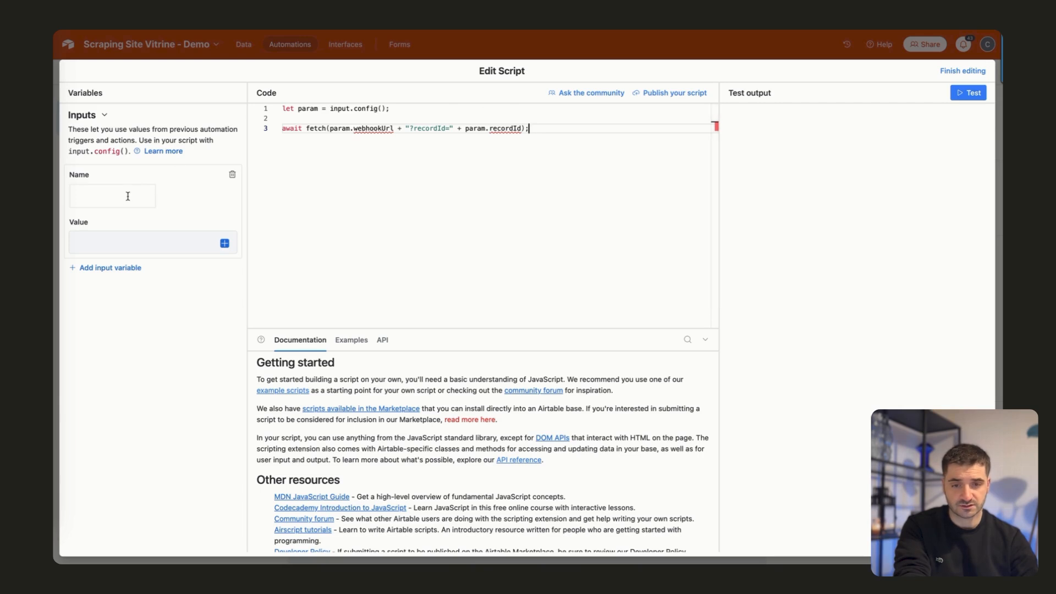
pyautogui.moveTo(394, 128); pyautogui.dragTo(354, 128)
pyautogui.hotkey('ctrl', 'c')
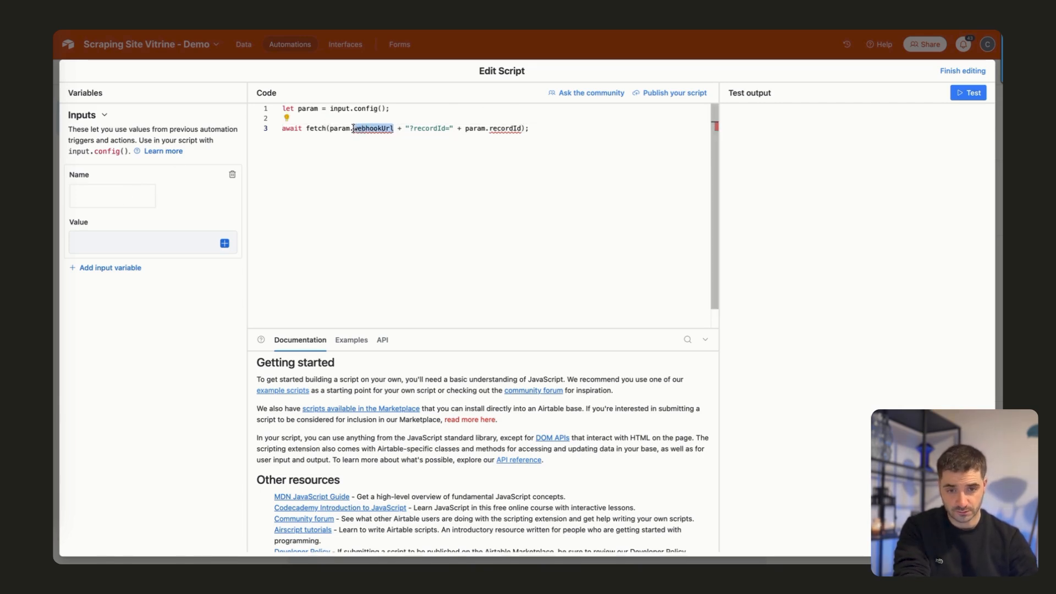
pyautogui.click(98, 198)
pyautogui.hotkey('ctrl', 'v')
pyautogui.click(174, 236)
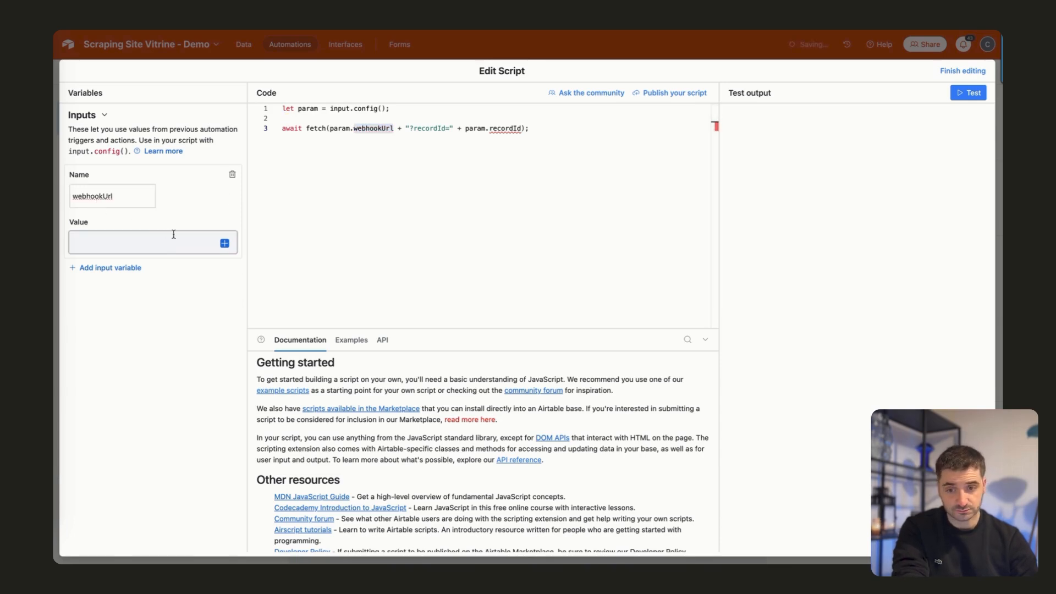
# Copy the custom webhook's address from the Make scenario and set it as the value of the webhookUrl variable in Airtable.
pyautogui.click(141, 247)
pyautogui.click(200, 207)
pyautogui.click(133, 238)
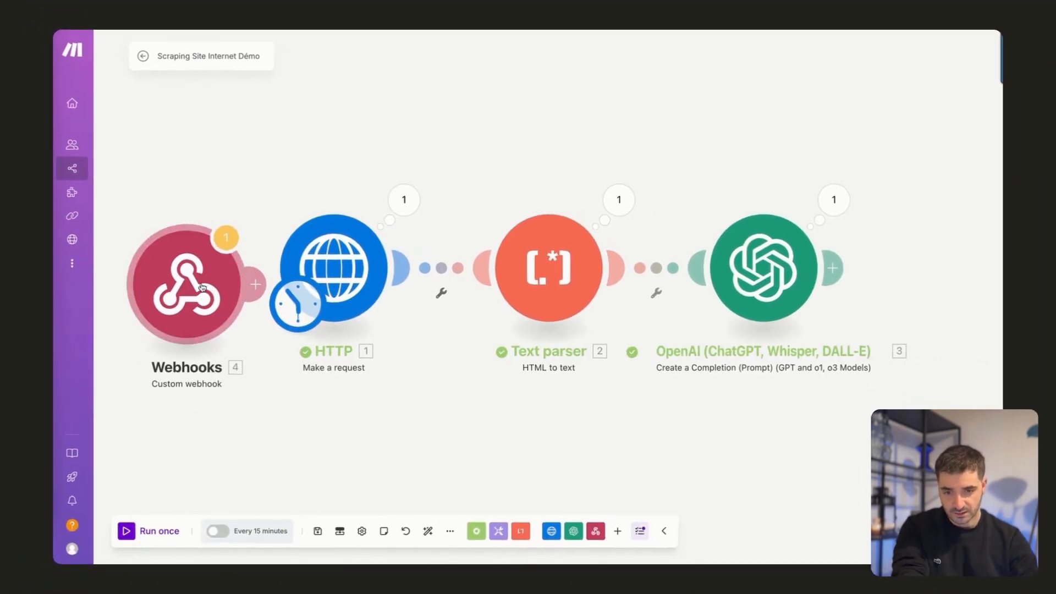
pyautogui.click(188, 330)
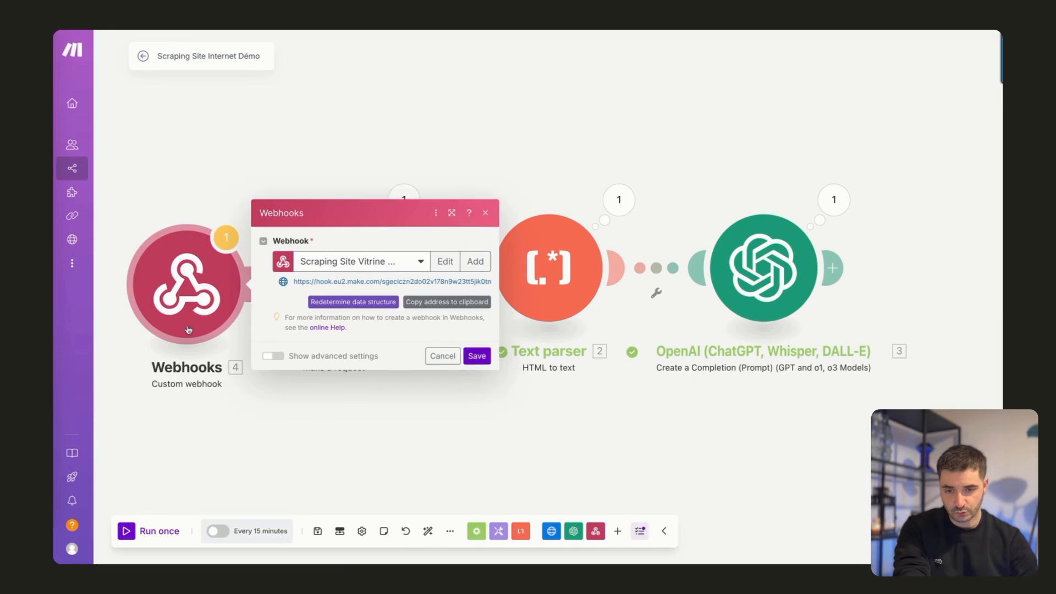
pyautogui.click(457, 303)
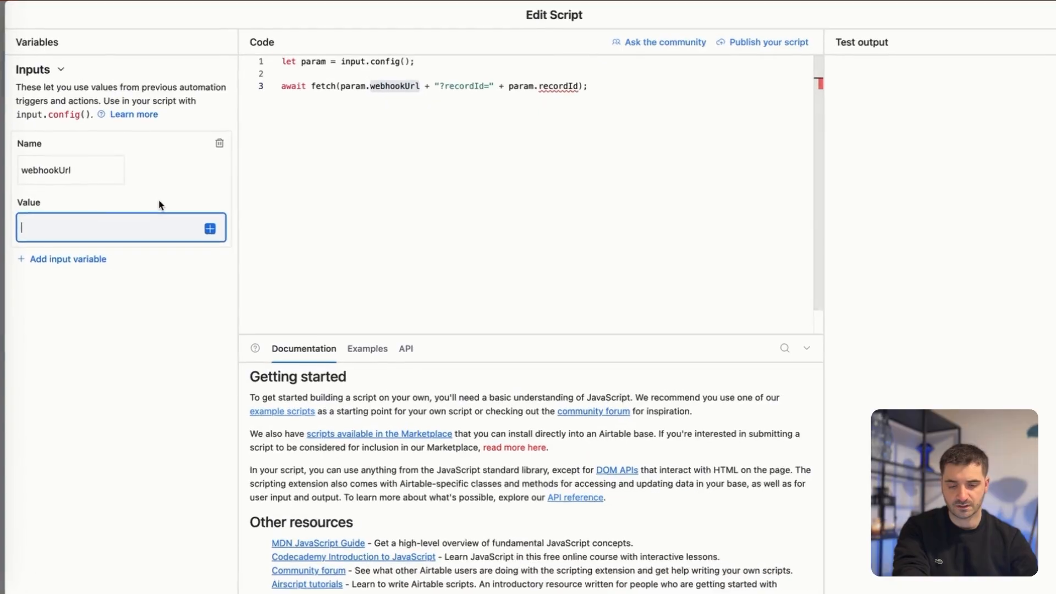
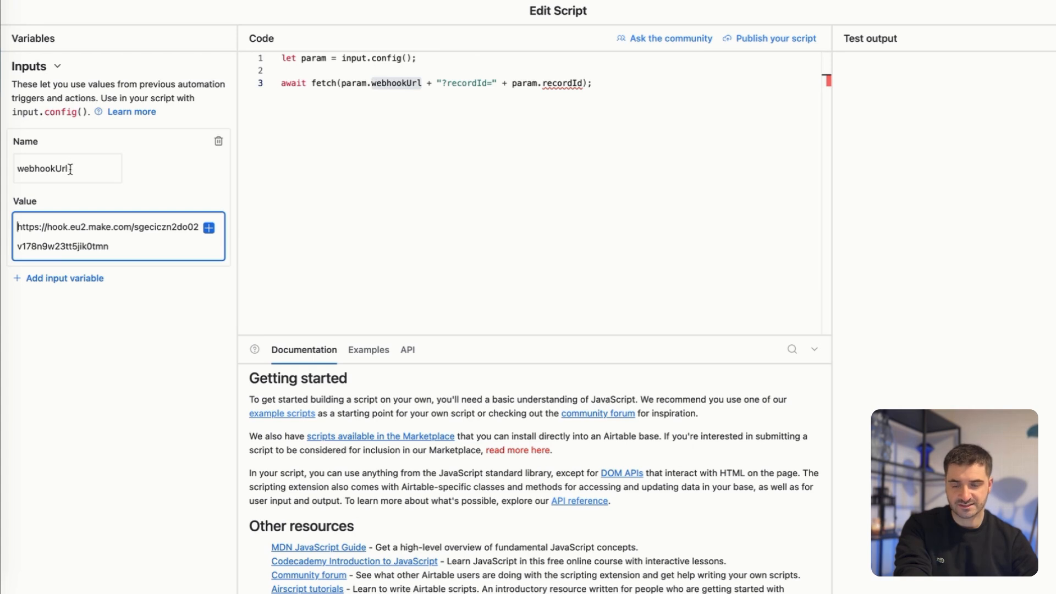
# Add a recordId input variable holding the trigger's Airtable record ID and finish editing the script.
pyautogui.click(62, 278)
pyautogui.write('recordId')
pyautogui.click(81, 372)
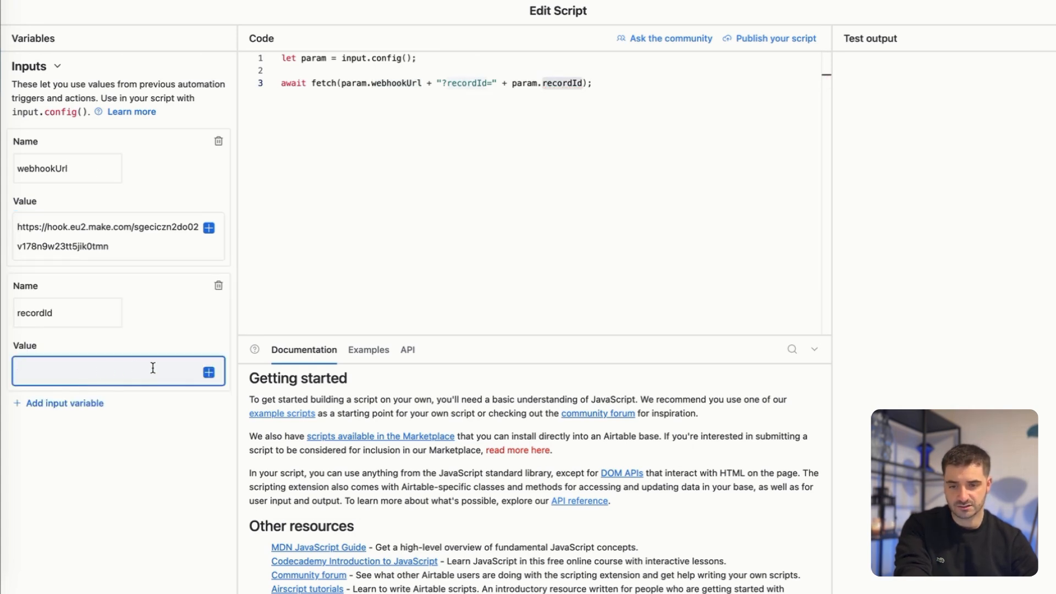
pyautogui.click(209, 373)
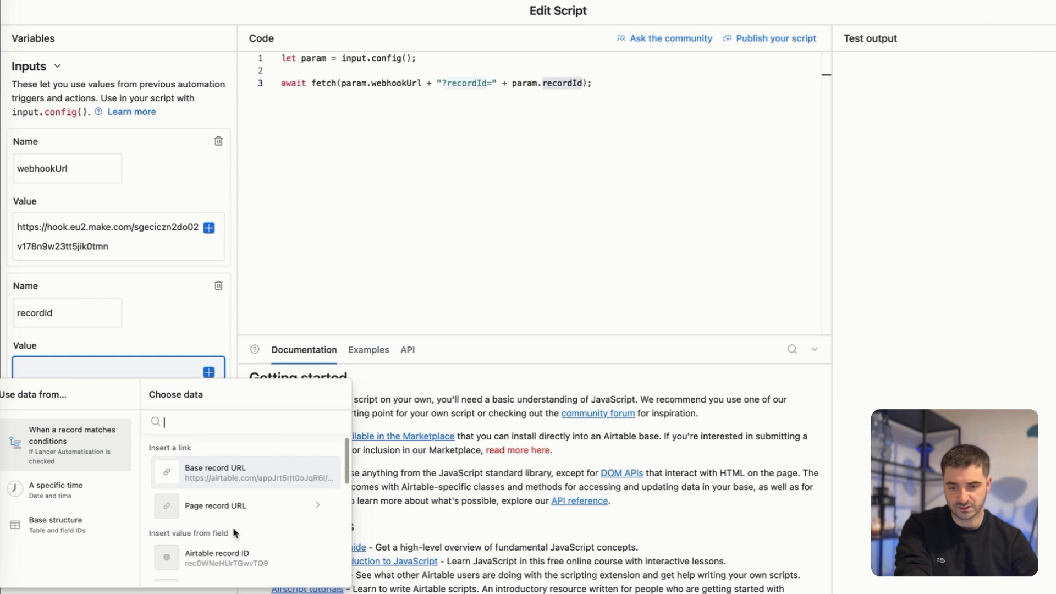
pyautogui.scroll(-1, 236, 534)
pyautogui.click(204, 533)
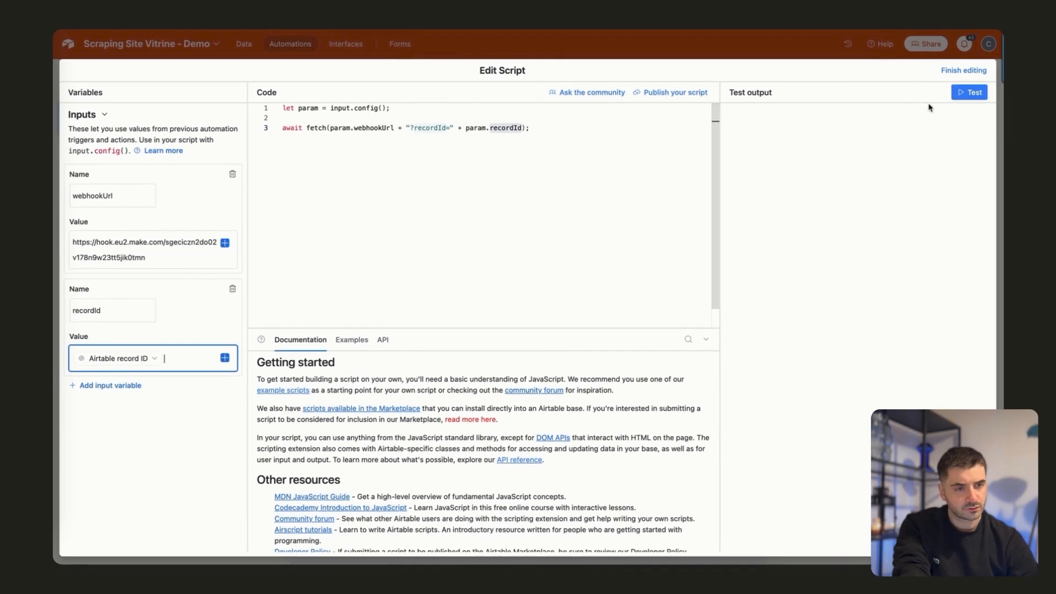
pyautogui.click(951, 73)
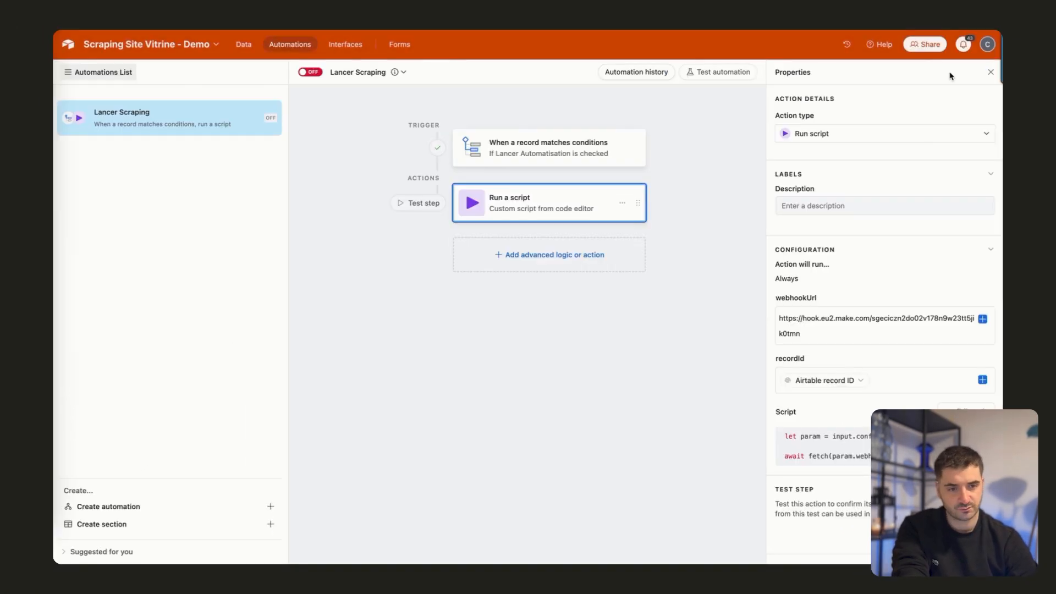
# Add an Update record action for the Dashboard table, using the trigger's Airtable record ID as the record to update.
pyautogui.click(541, 257)
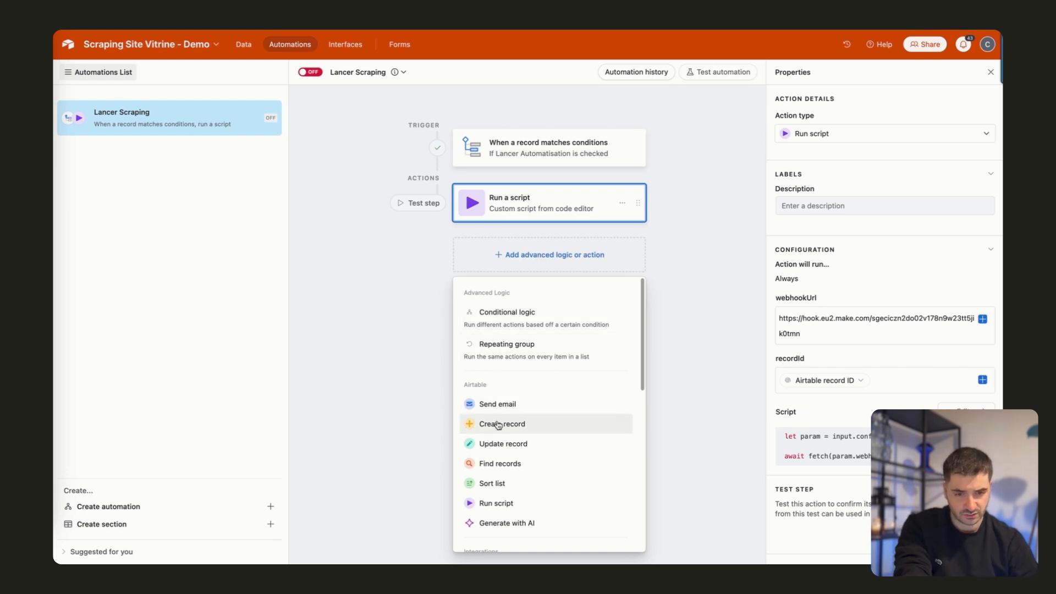
pyautogui.click(500, 444)
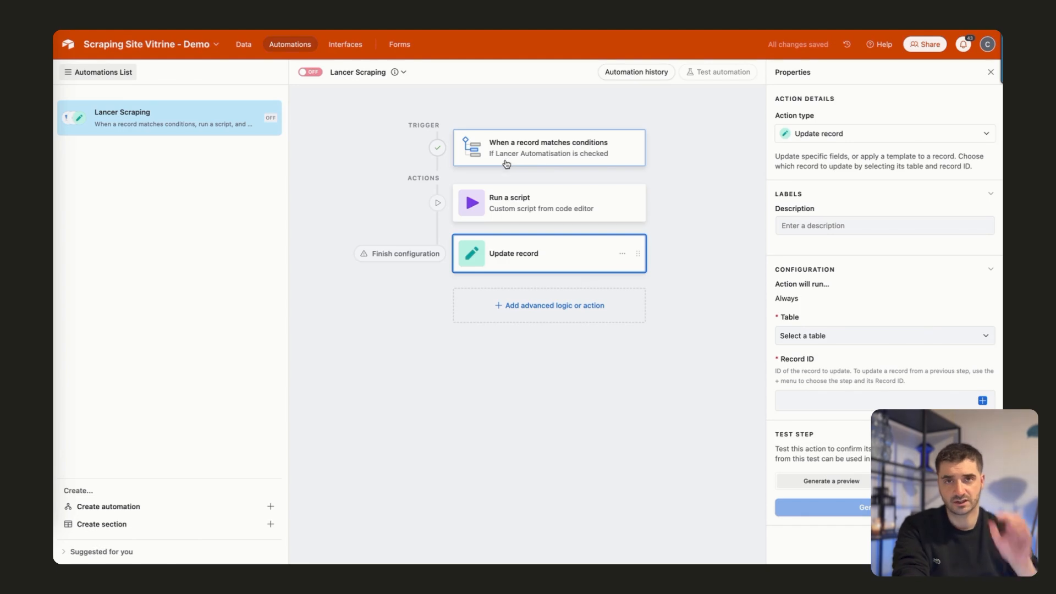
pyautogui.click(799, 336)
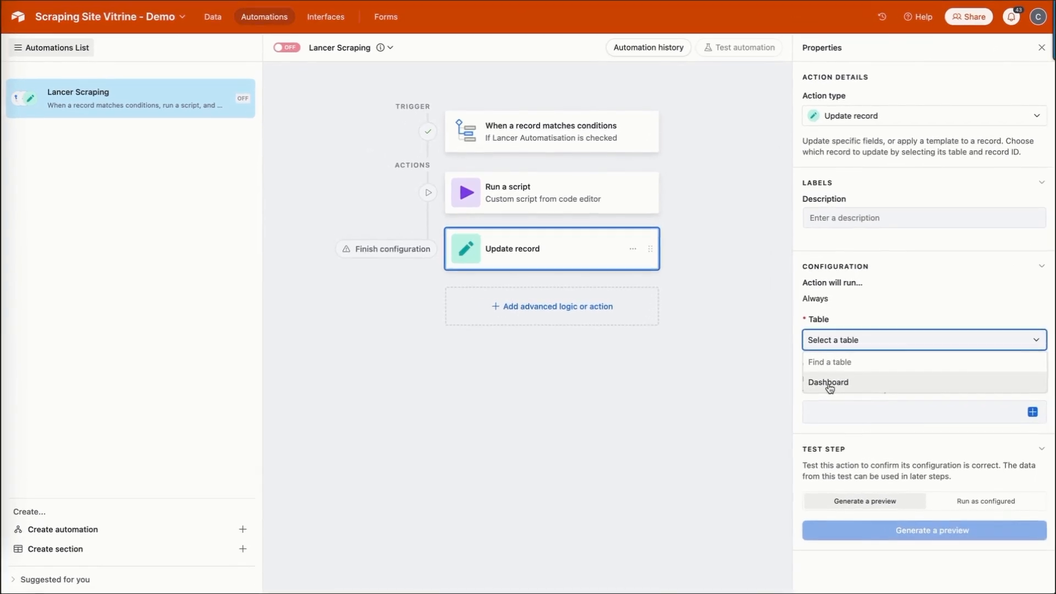
pyautogui.click(798, 376)
pyautogui.click(844, 413)
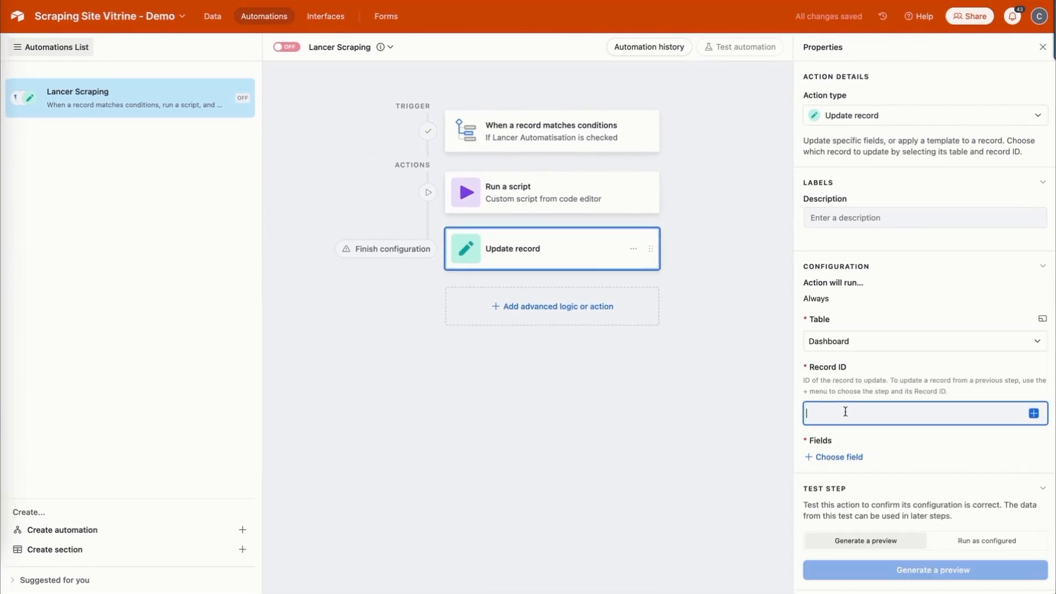
pyautogui.click(1032, 413)
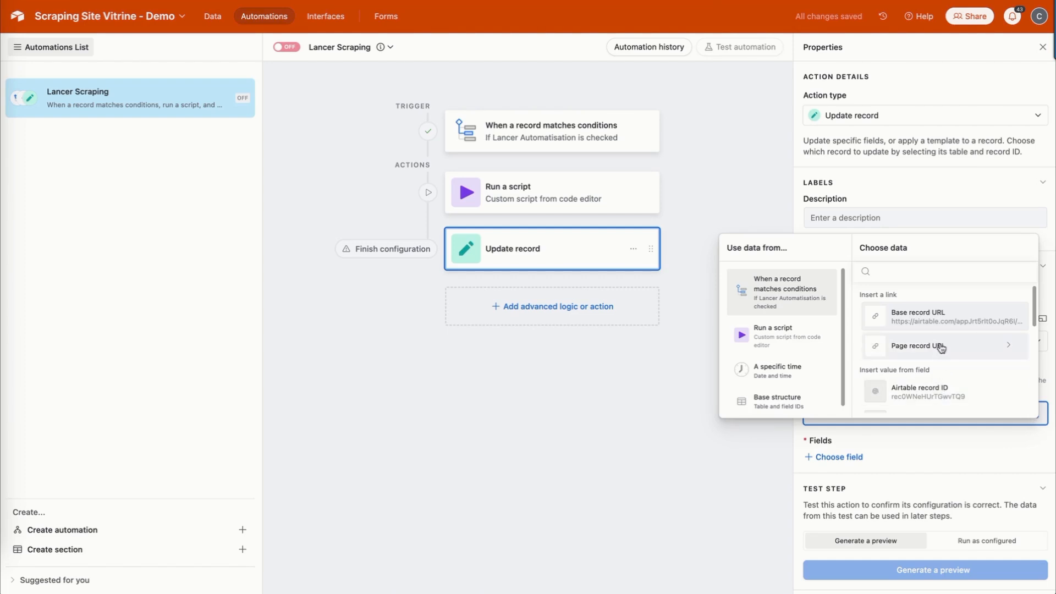
pyautogui.click(938, 392)
# Have the Update record action set Lancer Automatisation to unchecked, and turn on the Lancer Scraping automation.
pyautogui.click(839, 457)
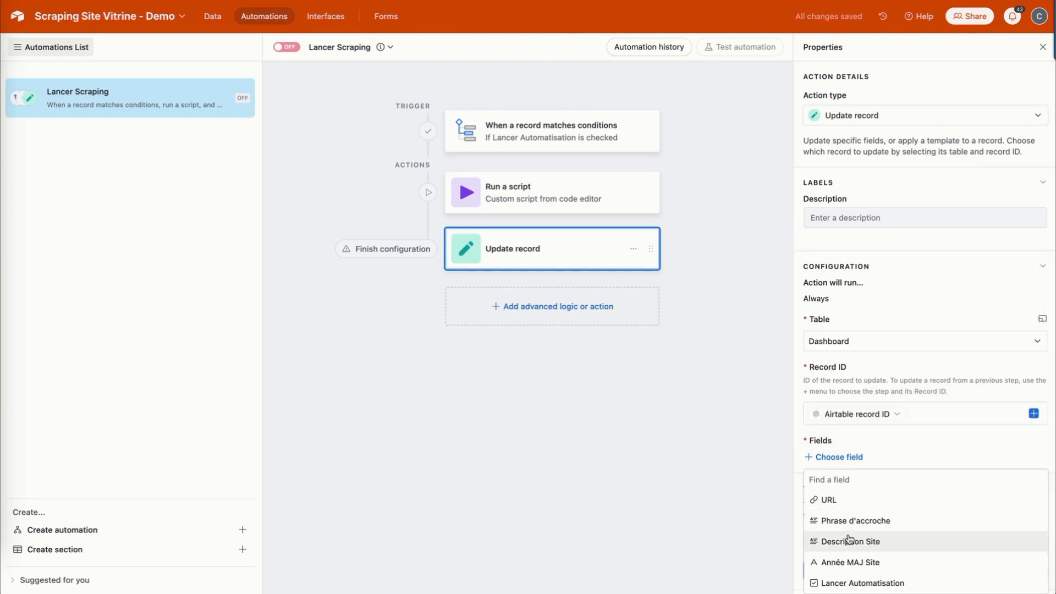
pyautogui.click(836, 583)
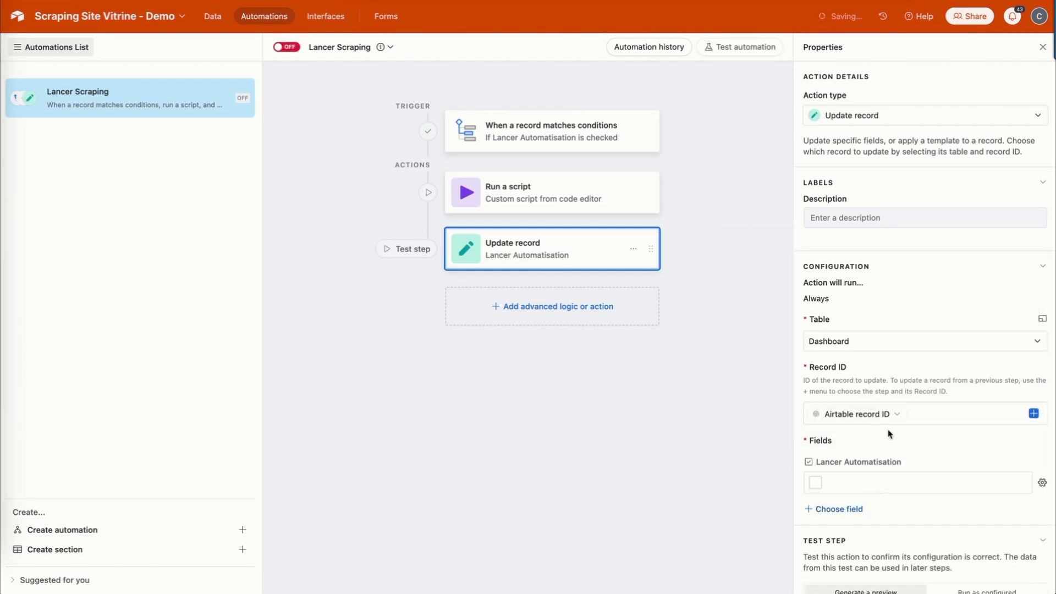
pyautogui.click(876, 541)
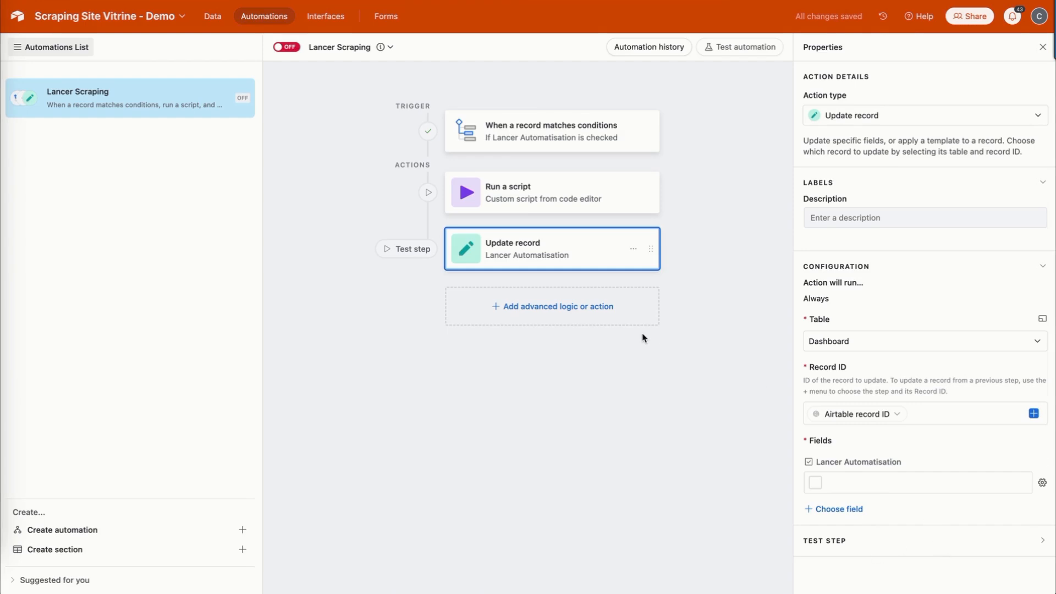
pyautogui.click(286, 47)
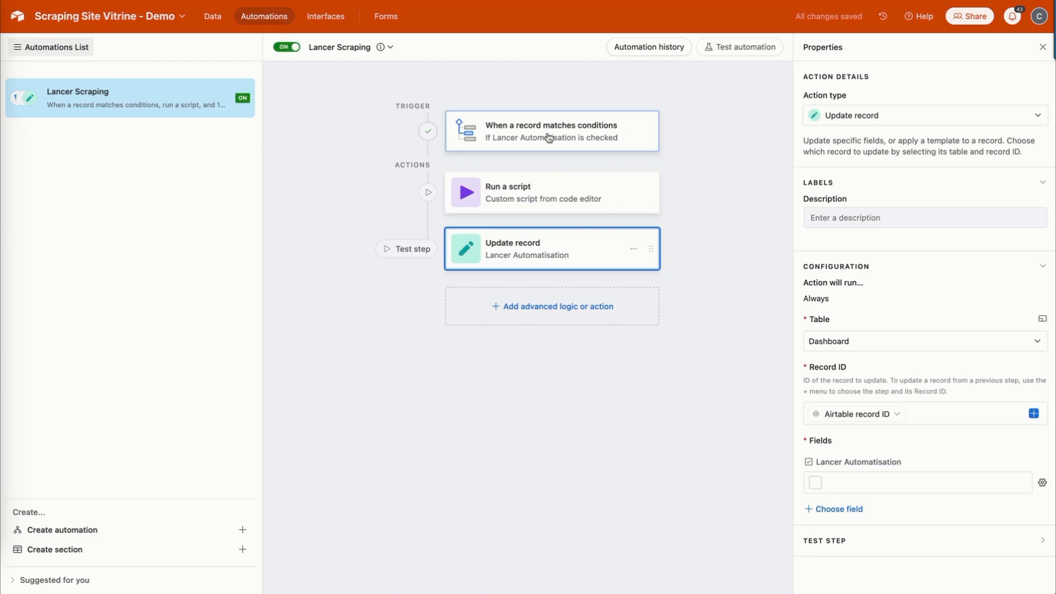
pyautogui.click(564, 196)
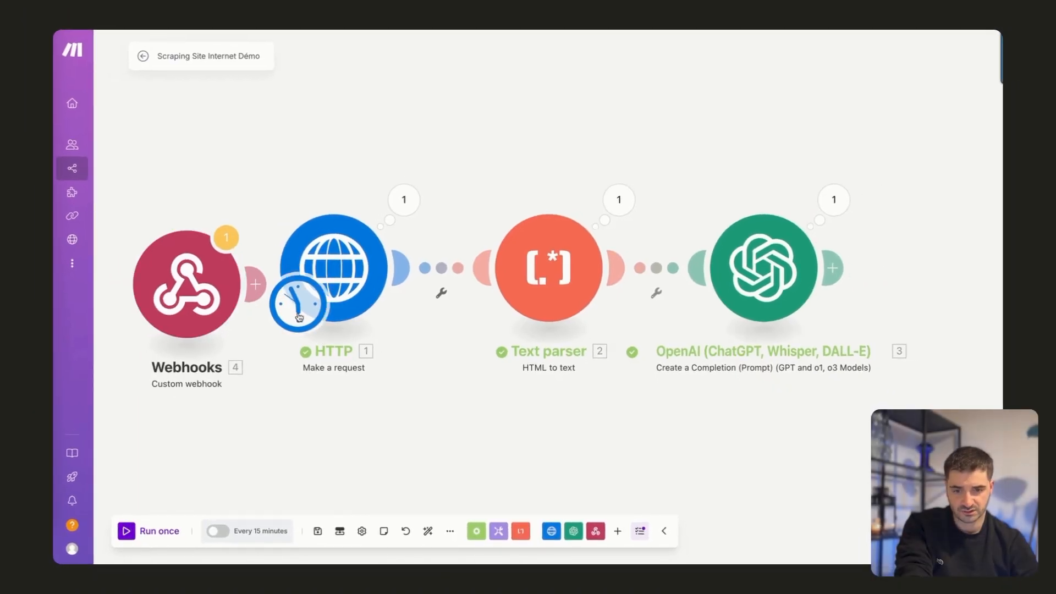
# In the Make scenario, move the starting point from the HTTP module to the Webhooks module and auto-align the modules.
pyautogui.moveTo(299, 317); pyautogui.dragTo(151, 308)
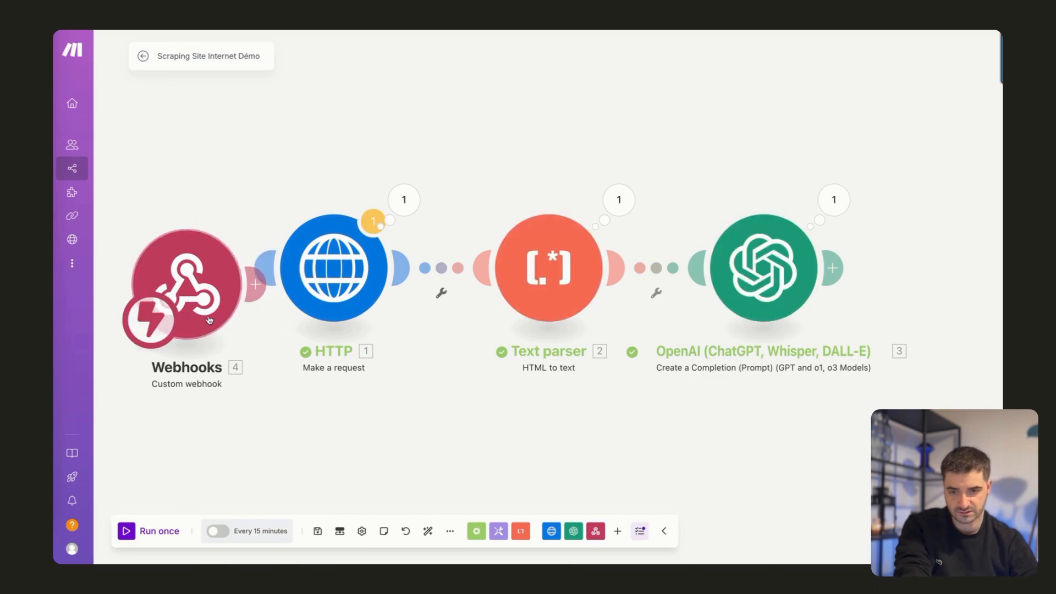
pyautogui.click(427, 532)
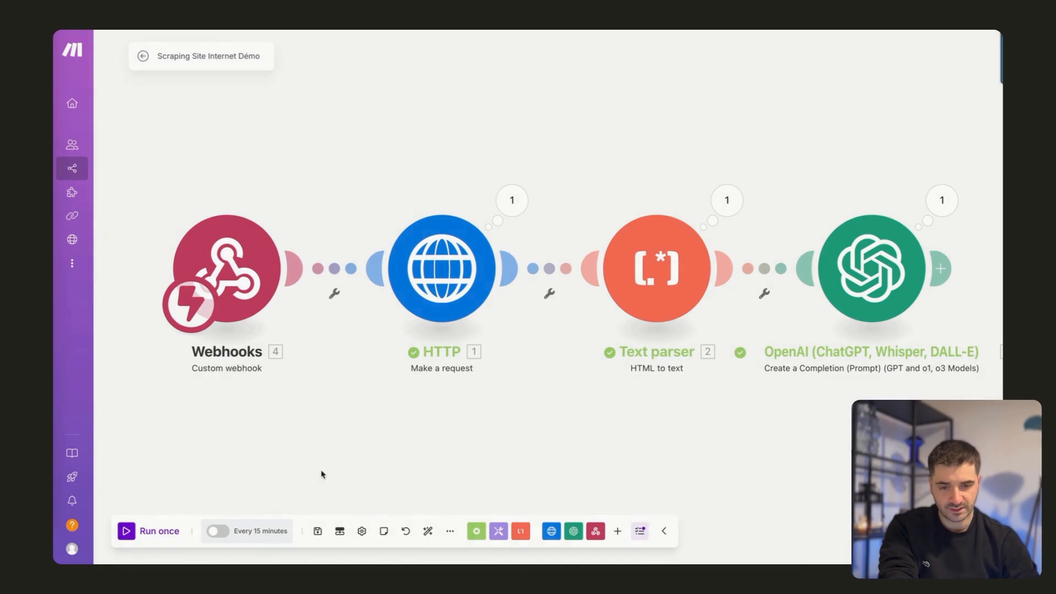
# Run the Make scenario once and test Airtable's Run a script step to send the record to the webhook.
pyautogui.click(150, 531)
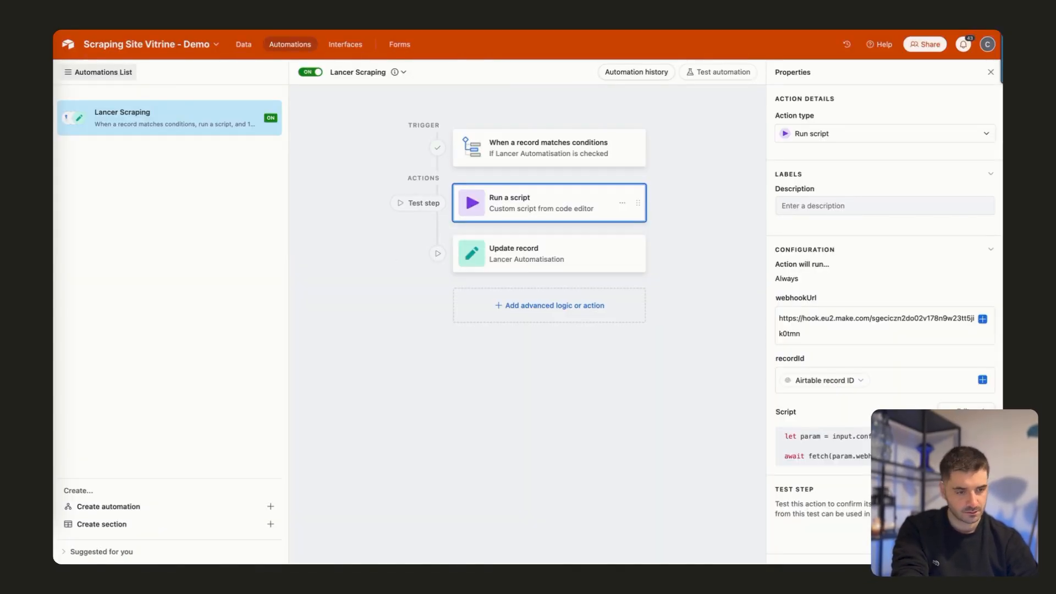
pyautogui.click(419, 203)
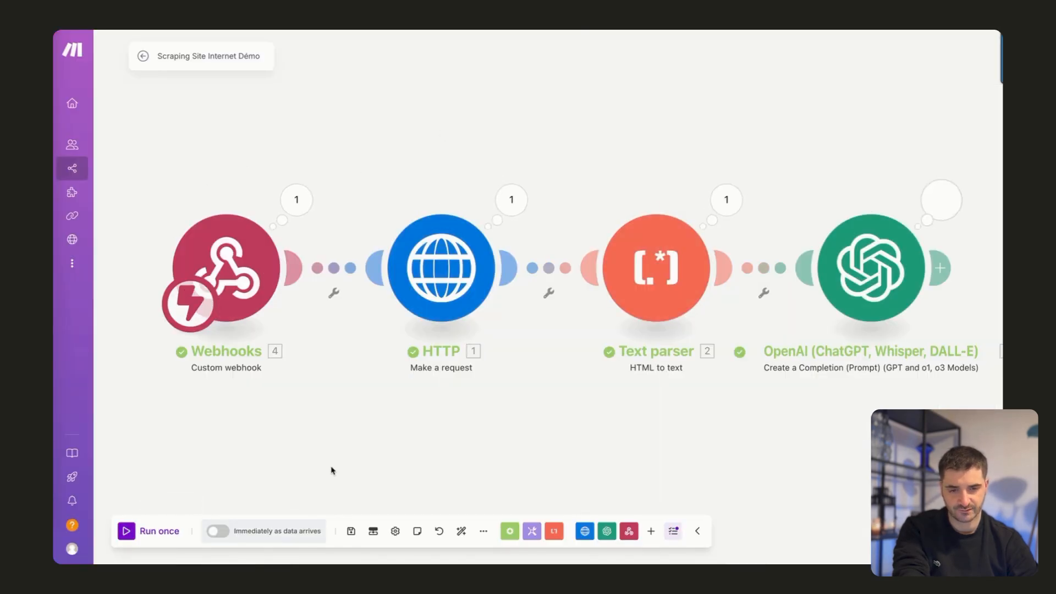
# Inspect the Webhooks module's output bundle in Make for the received recordId.
pyautogui.click(302, 202)
pyautogui.moveTo(378, 226)
pyautogui.mouseDown()
pyautogui.moveTo(439, 226)
pyautogui.moveTo(389, 224)
pyautogui.mouseUp()
pyautogui.click(485, 232)
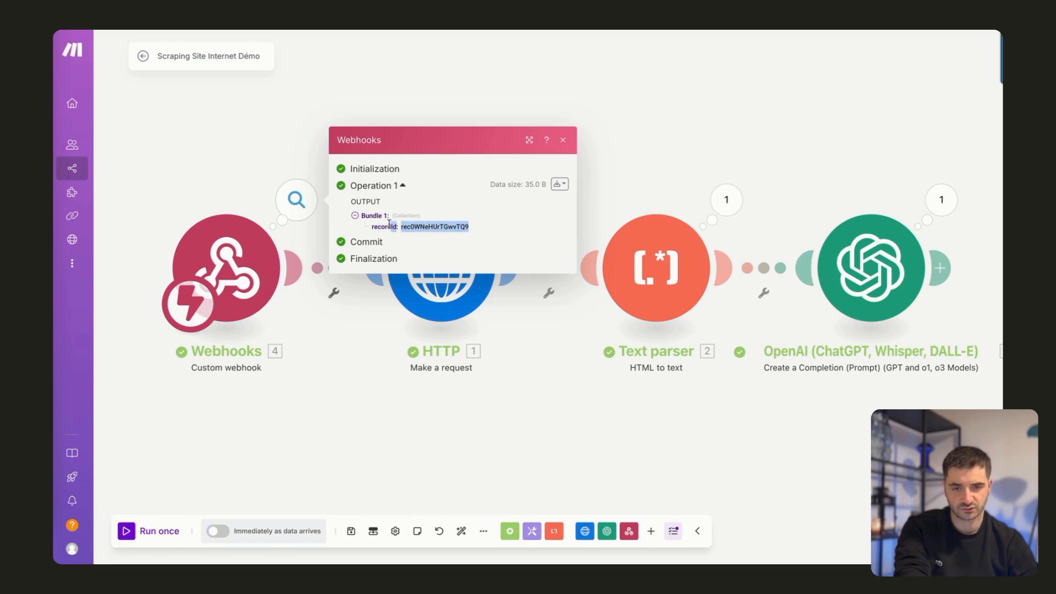
pyautogui.click(358, 392)
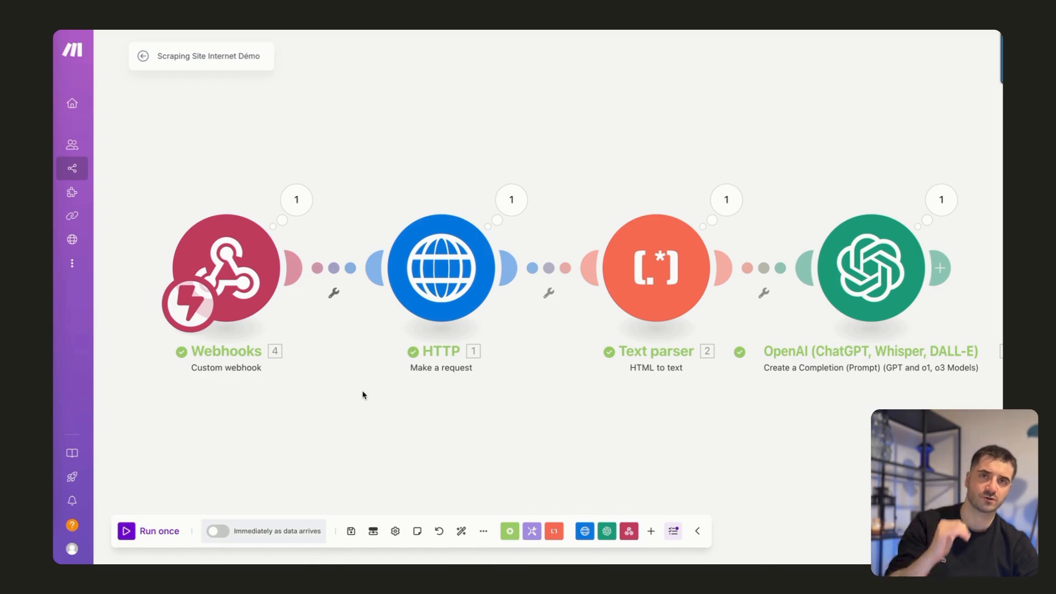
# Insert an Airtable Get a Record module between the Webhooks and HTTP modules.
pyautogui.click(336, 276)
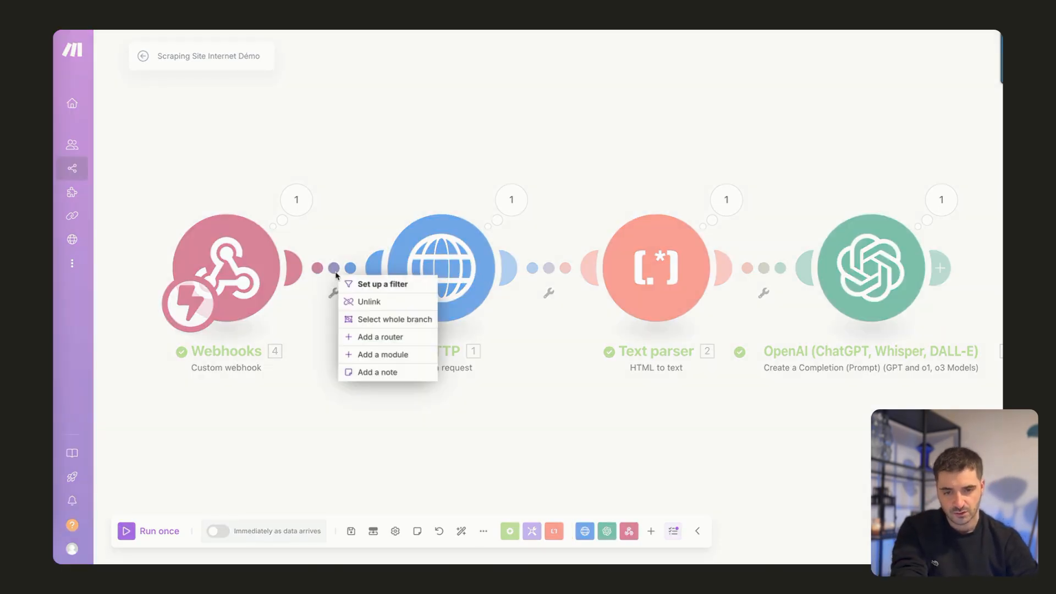
pyautogui.click(373, 356)
pyautogui.click(439, 275)
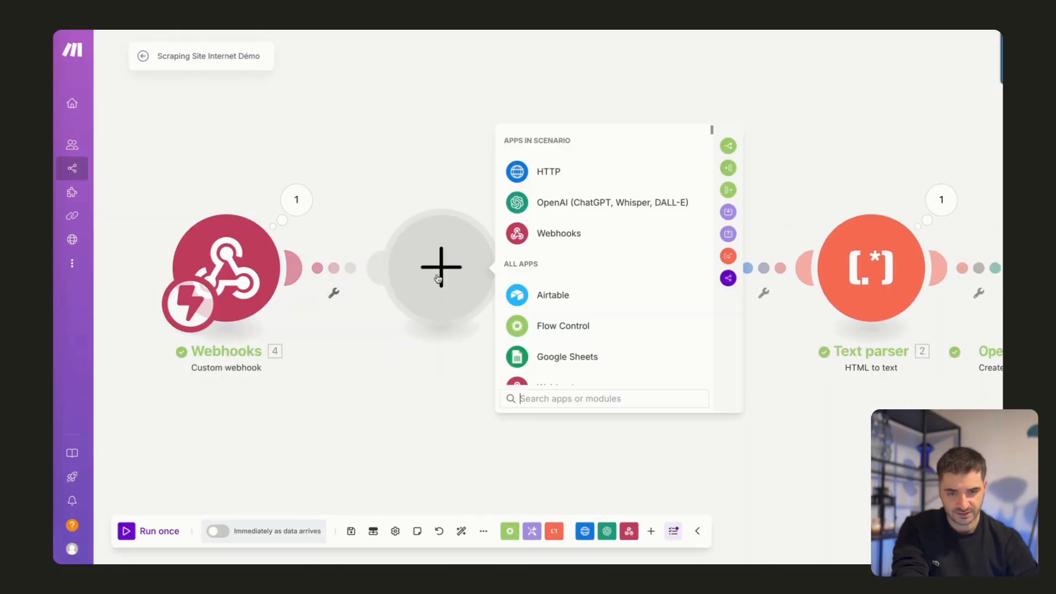
pyautogui.click(547, 297)
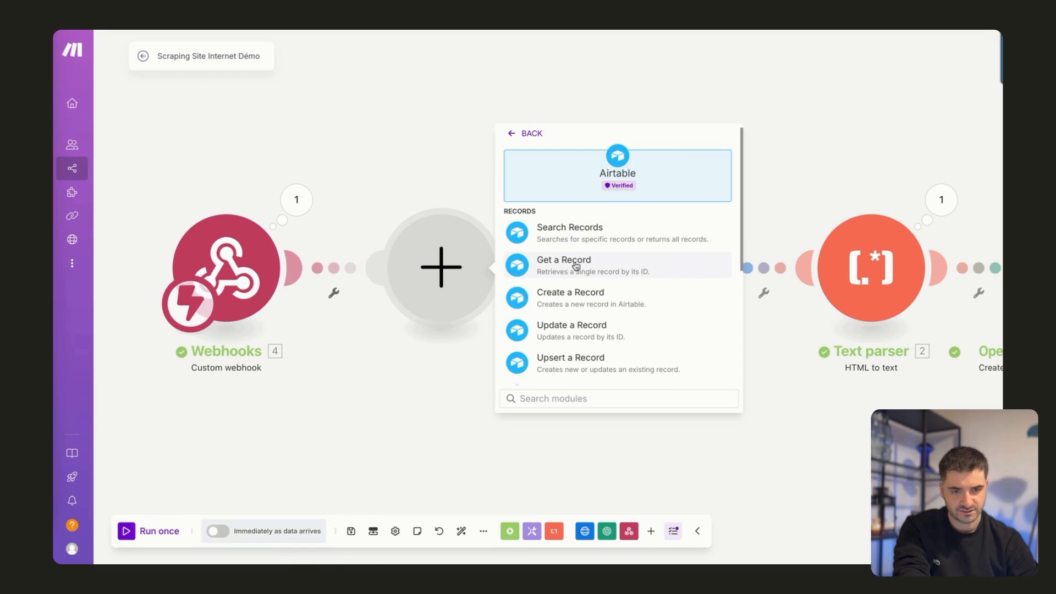
pyautogui.click(570, 271)
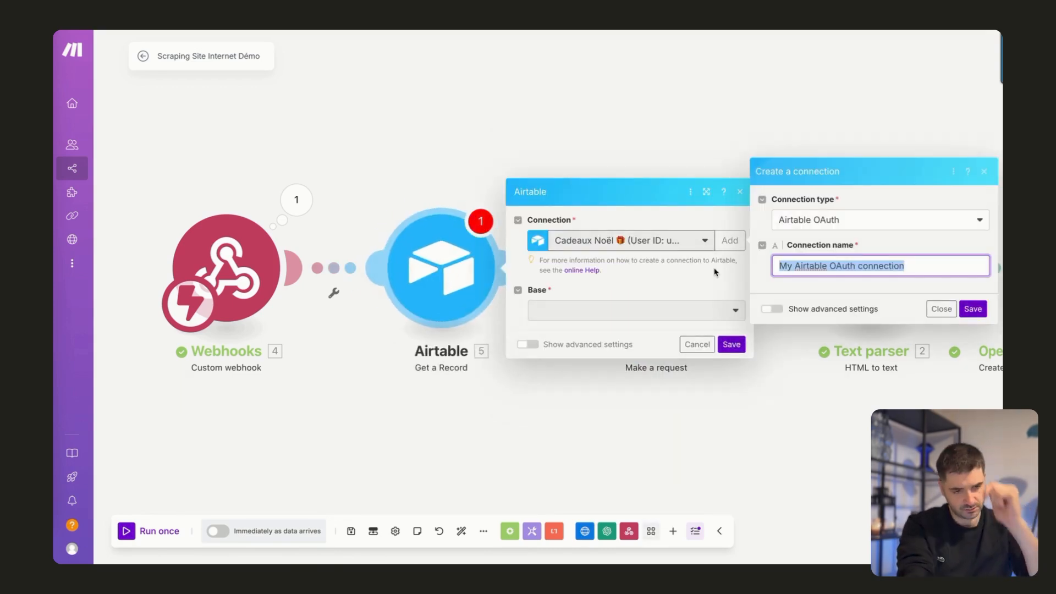
# Create an Airtable OAuth connection named "Scraping Site Internet" and grant it access to the Scraping Site Vitrine - Demo base.
pyautogui.write('Scraping Site Ineternet')
pyautogui.click(972, 309)
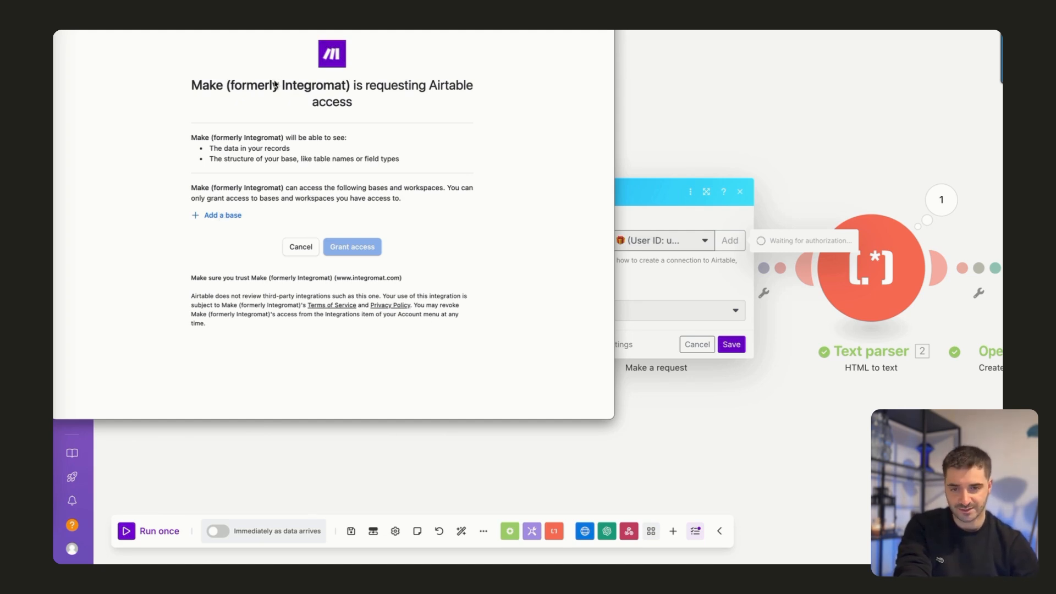
pyautogui.click(222, 216)
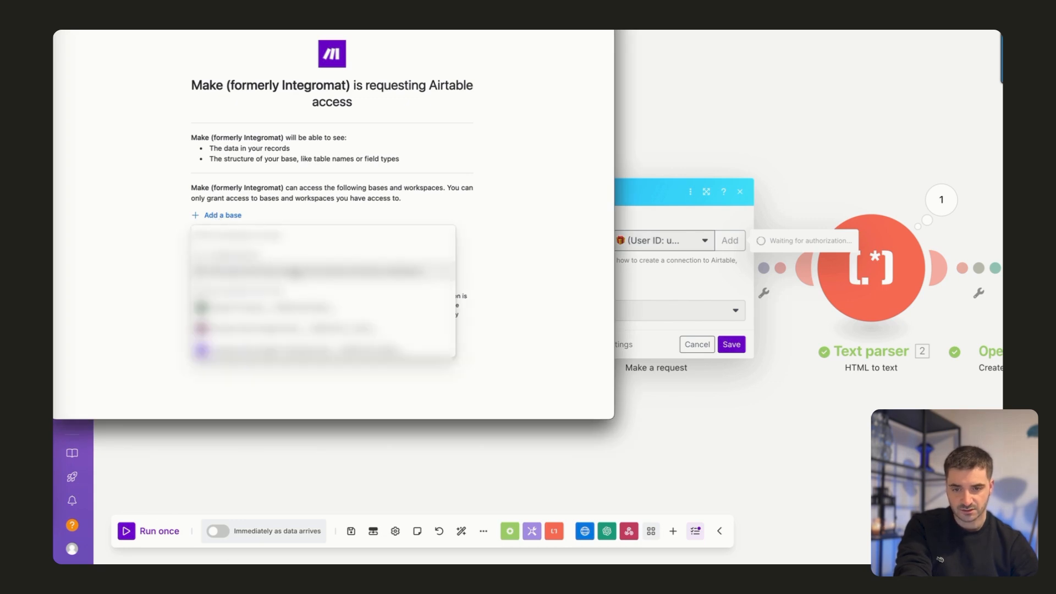
pyautogui.scroll(-10, 277, 337)
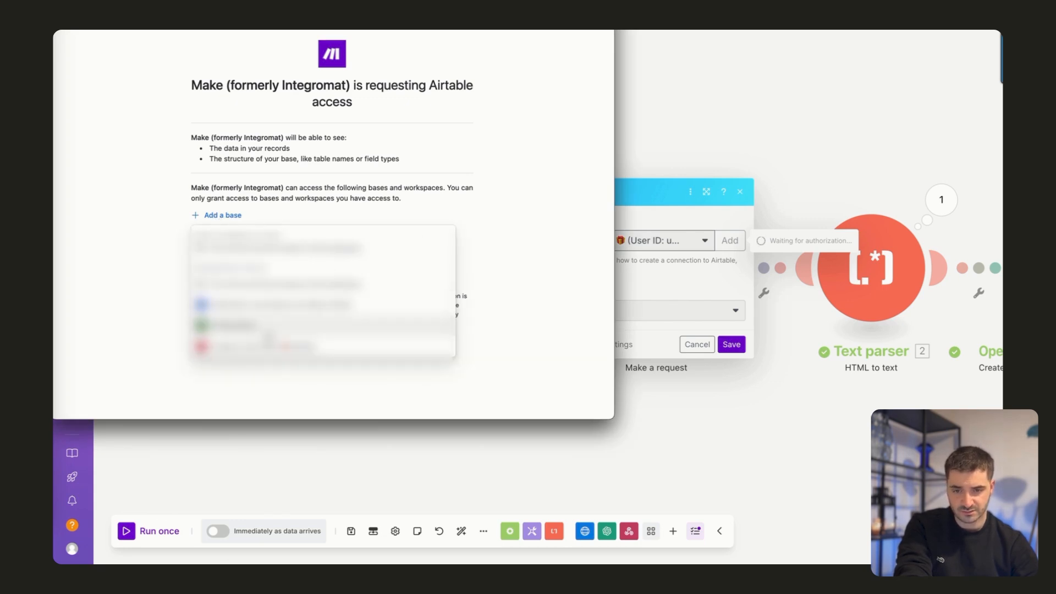
pyautogui.scroll(3, 322, 302)
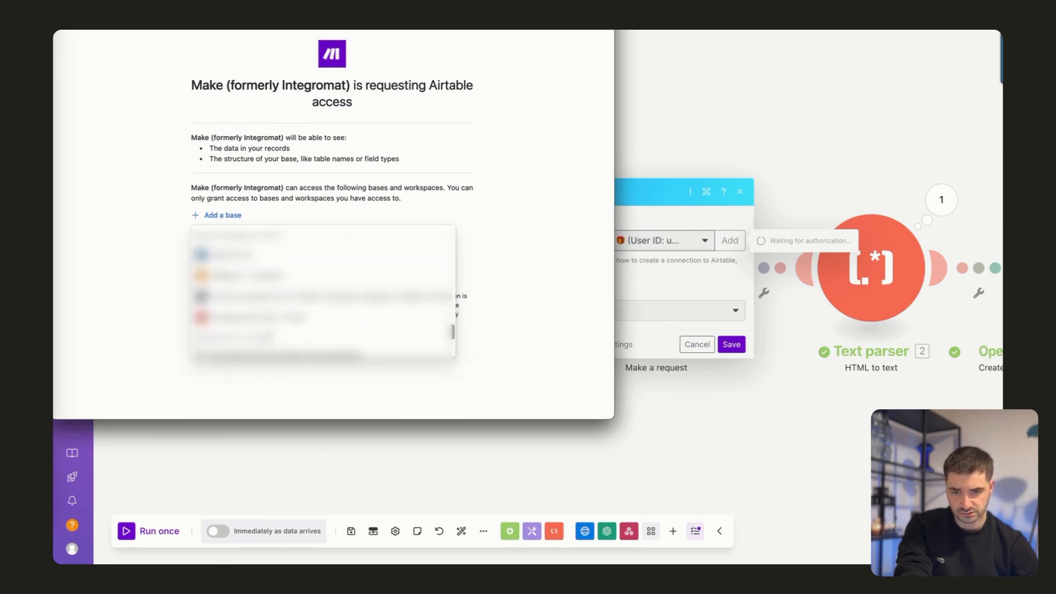
pyautogui.click(264, 317)
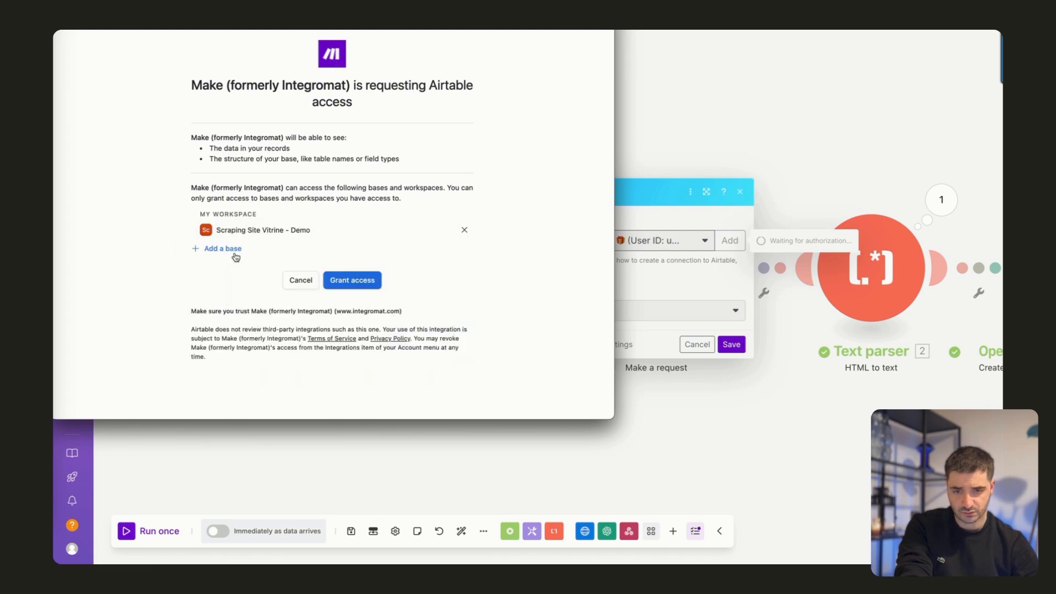
pyautogui.click(365, 283)
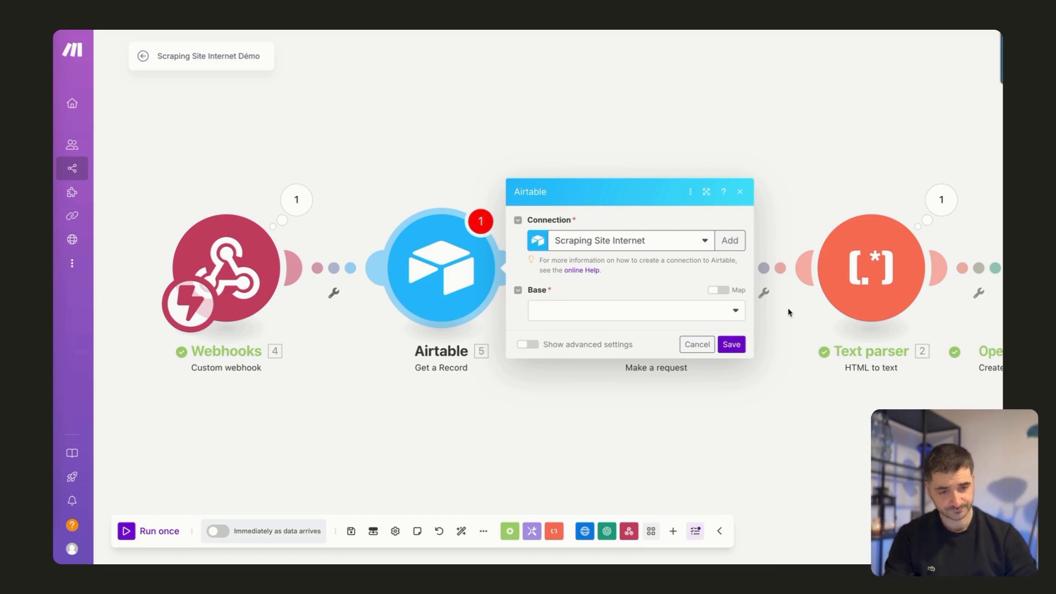
# Configure Get a Record with base Scraping Site Vitrine - Demo, table Dashboard and the webhook's recordId as Record ID, and save it.
pyautogui.click(614, 317)
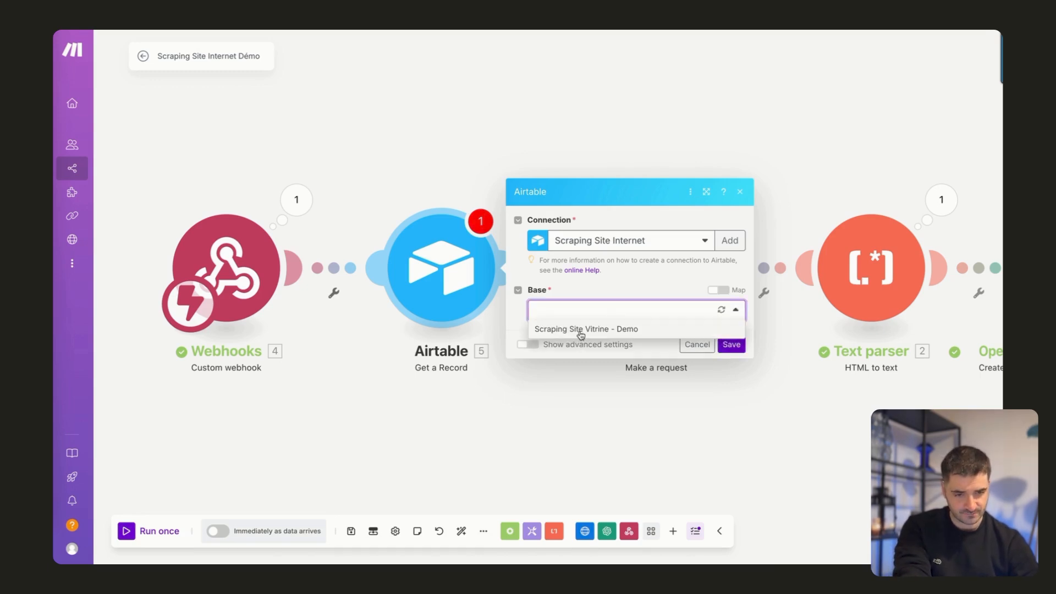
pyautogui.click(583, 330)
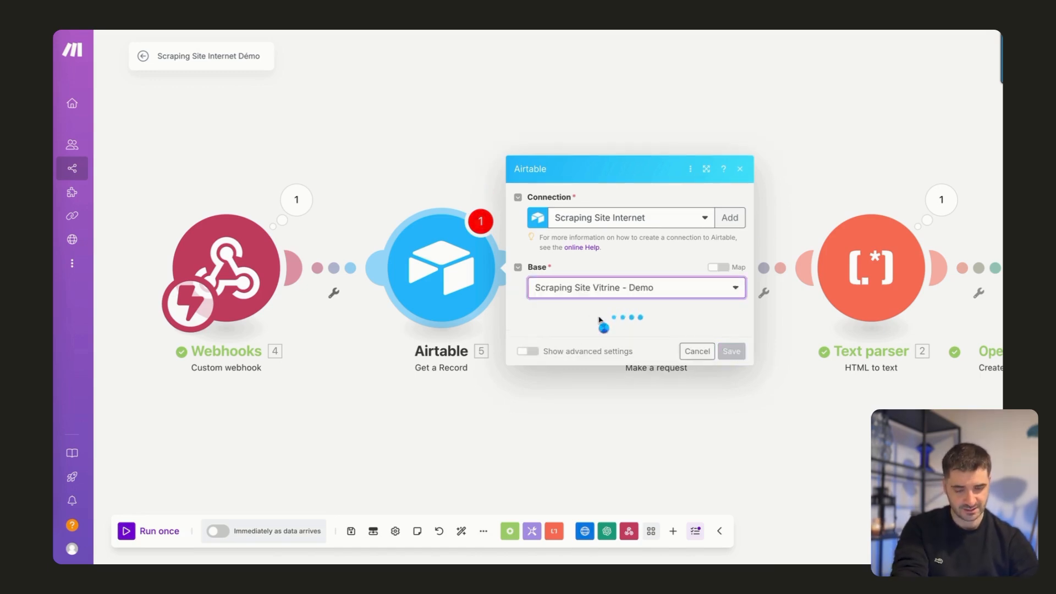
pyautogui.click(572, 335)
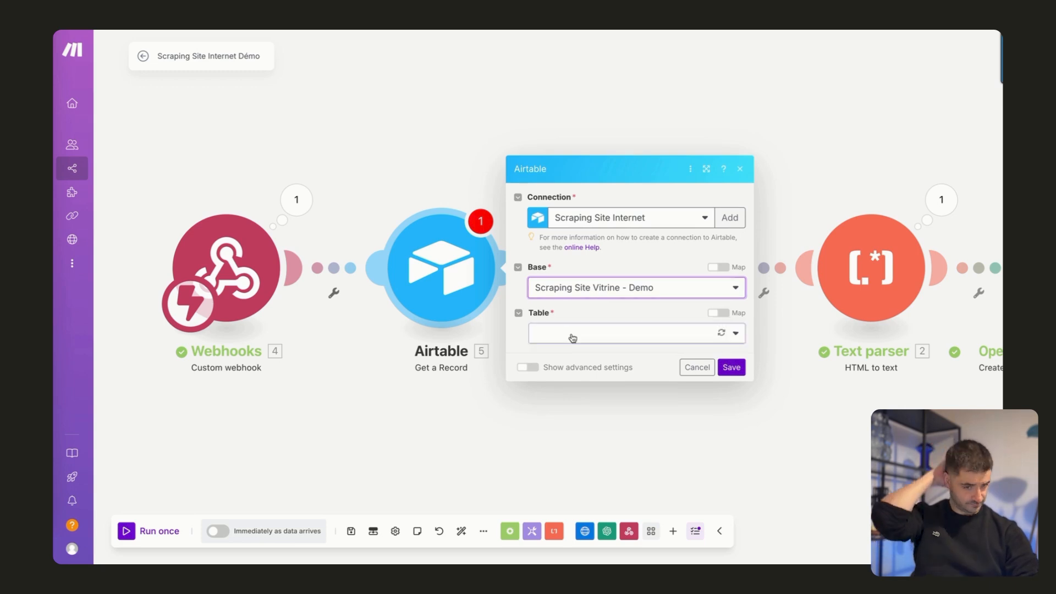
pyautogui.click(572, 353)
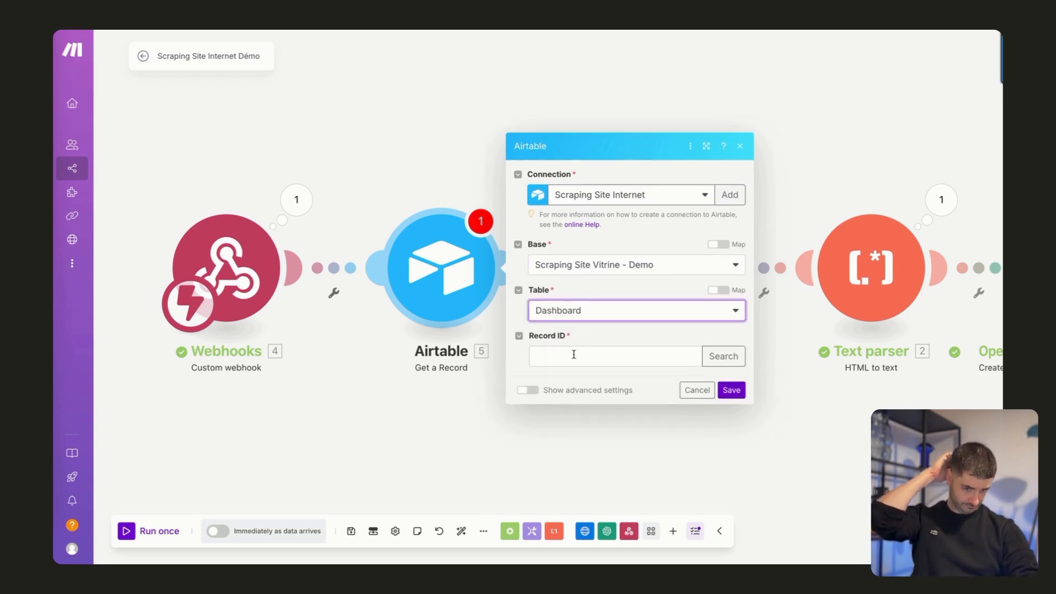
pyautogui.click(572, 354)
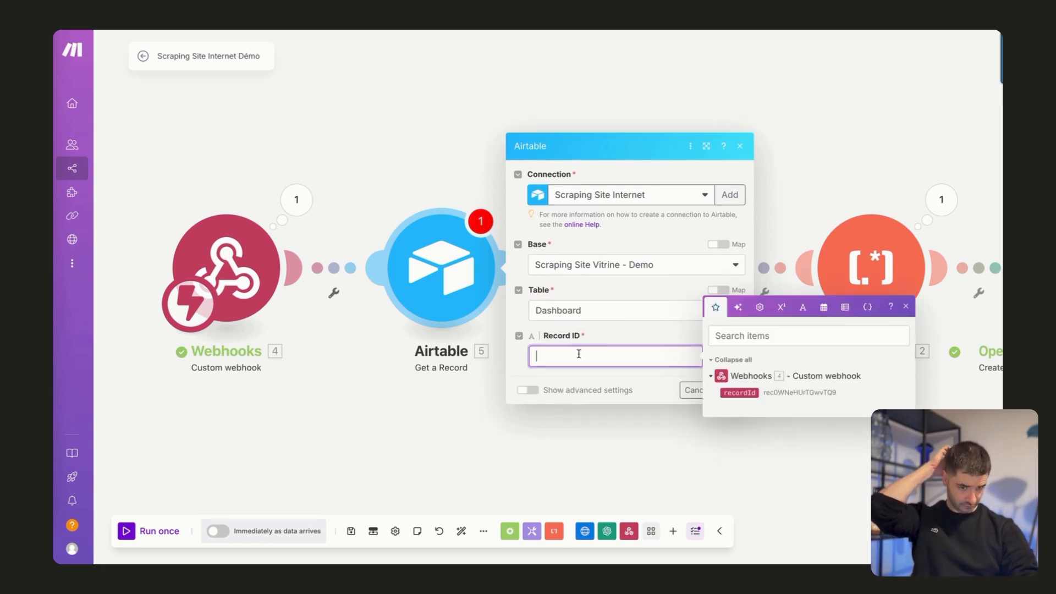
pyautogui.click(740, 392)
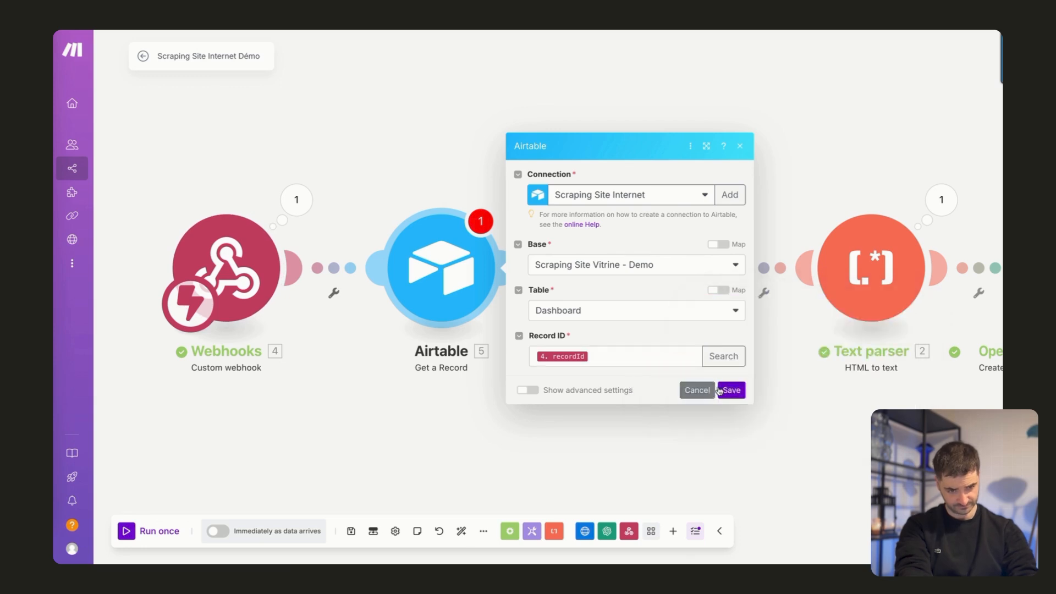
pyautogui.click(719, 390)
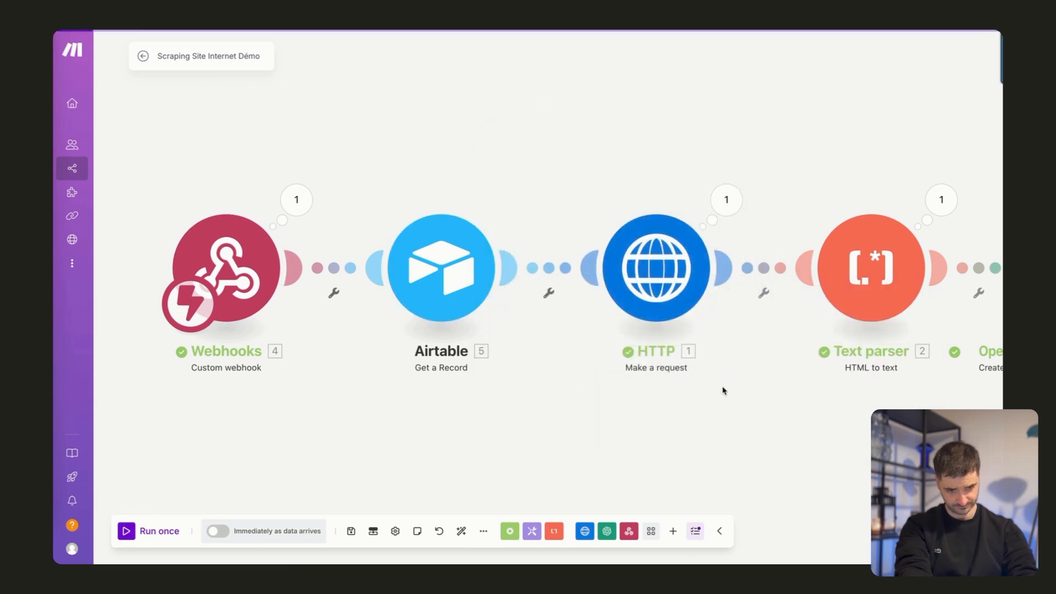
# Run the Make scenario once and check Lancer Automatisation for the first record in Airtable's Dashboard table.
pyautogui.click(126, 532)
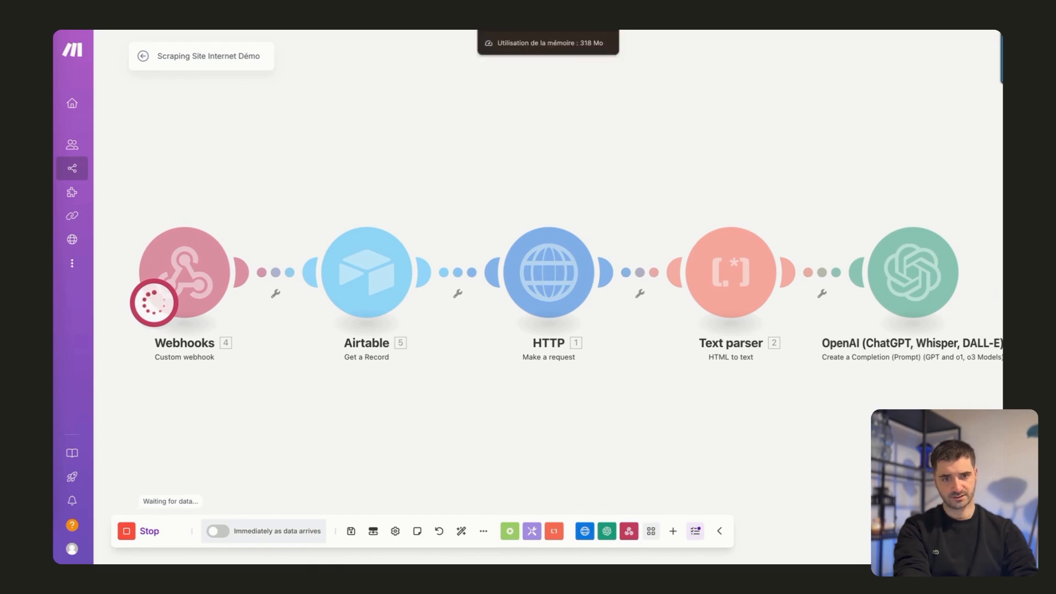
pyautogui.click(621, 17)
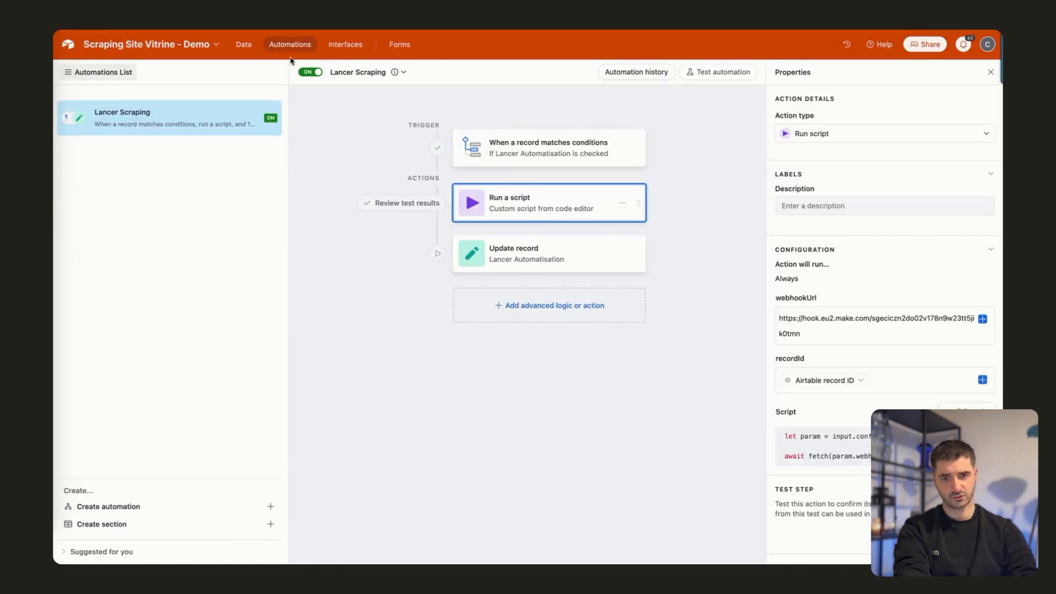
pyautogui.click(244, 44)
pyautogui.click(365, 128)
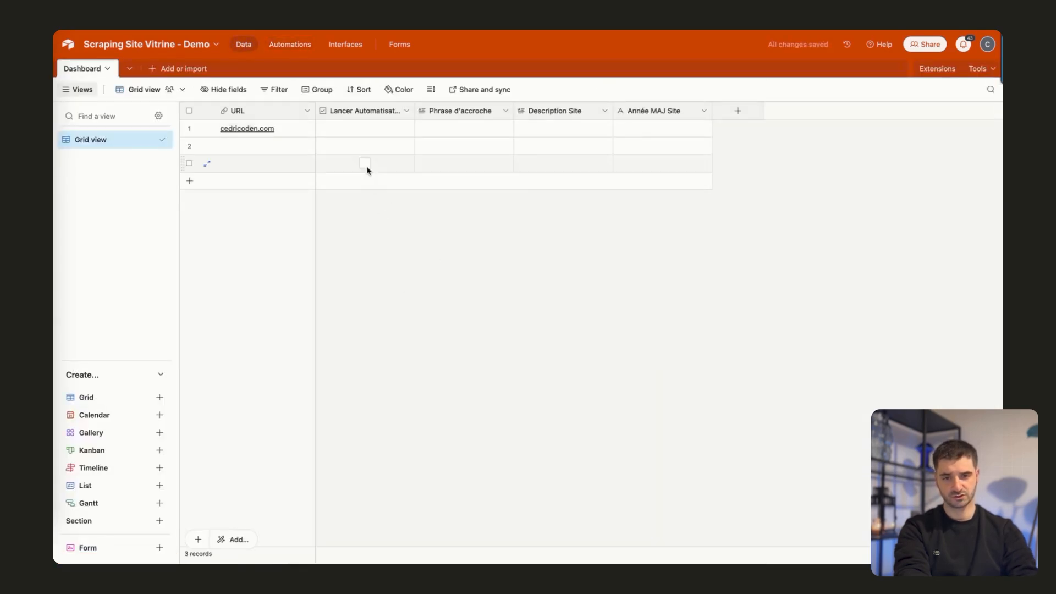
pyautogui.click(367, 129)
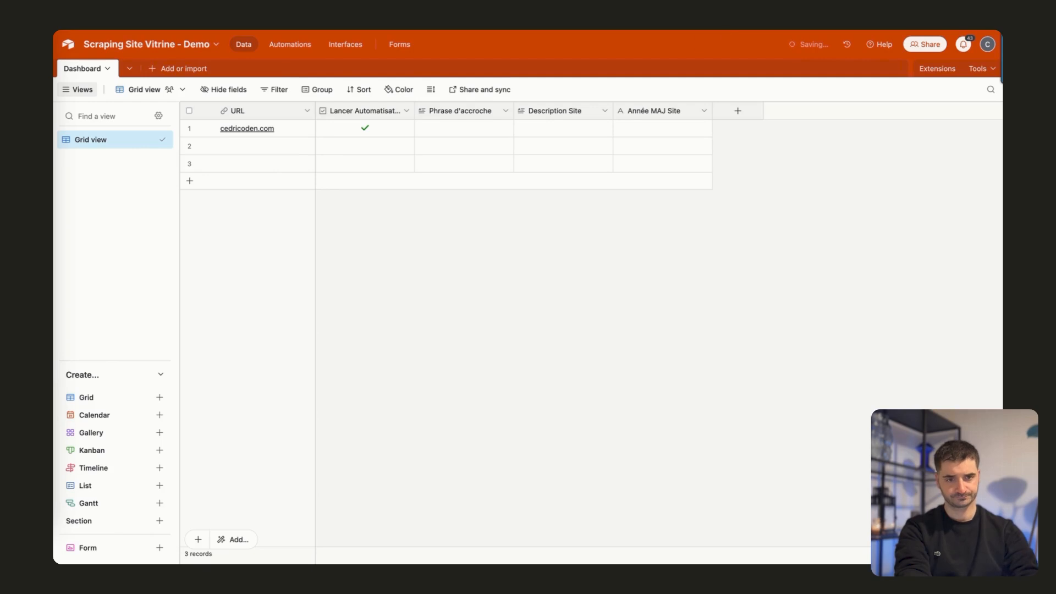
# Back in Make, inspect the Airtable module's output bundle for the retrieved record's fields.
pyautogui.click(726, 32)
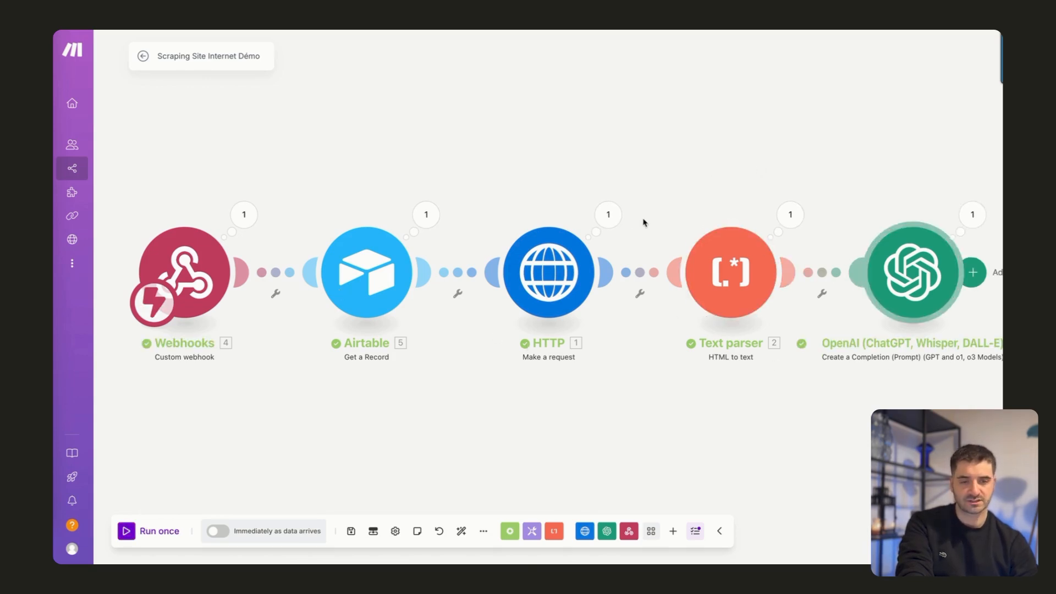
pyautogui.click(434, 219)
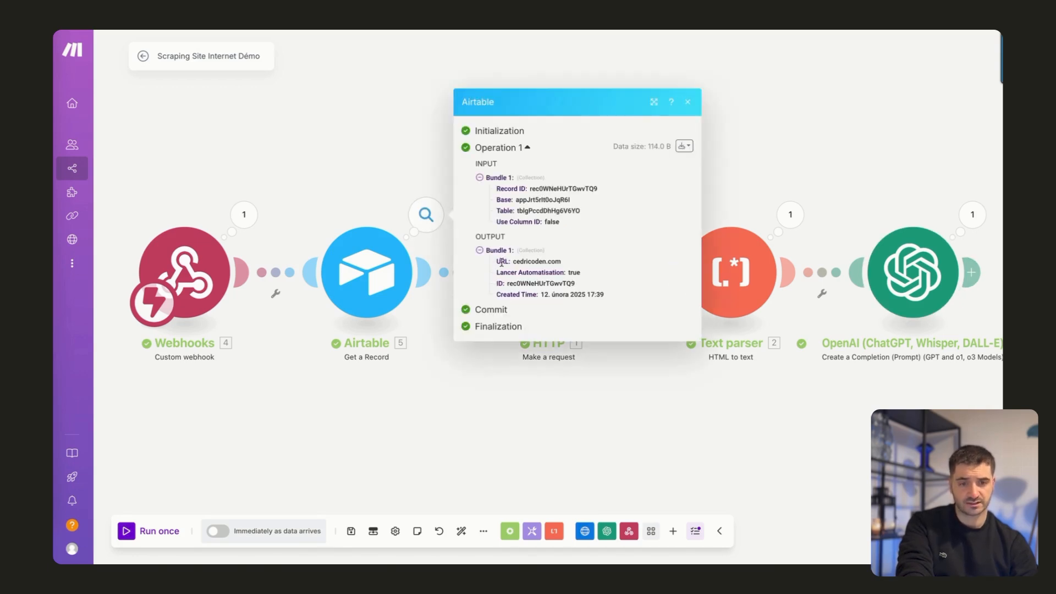
pyautogui.click(540, 487)
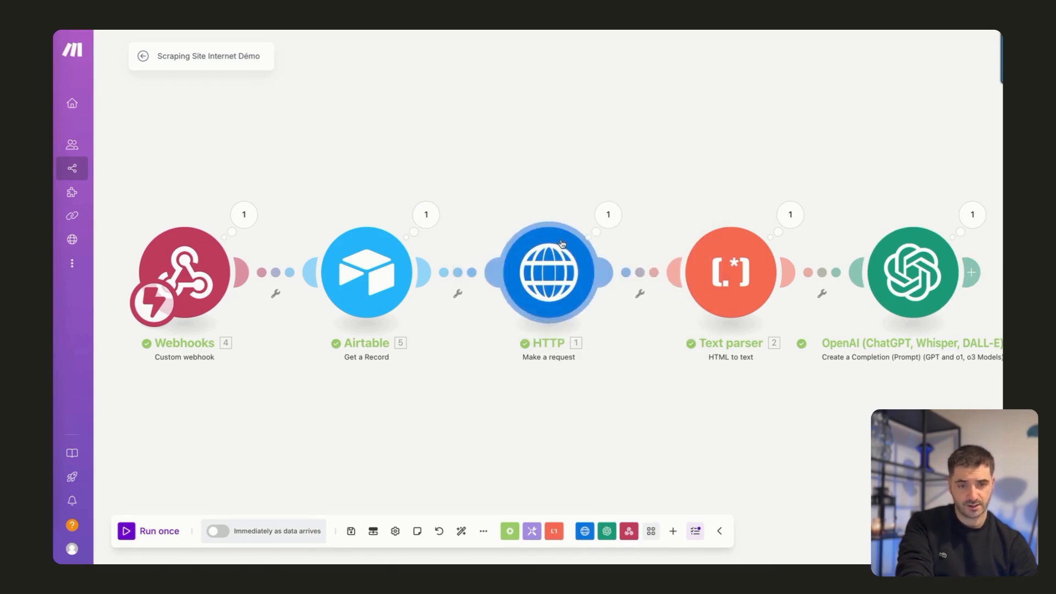
# Replace the HTTP module's fixed URL with the URL field from the Airtable record and save the module.
pyautogui.click(540, 275)
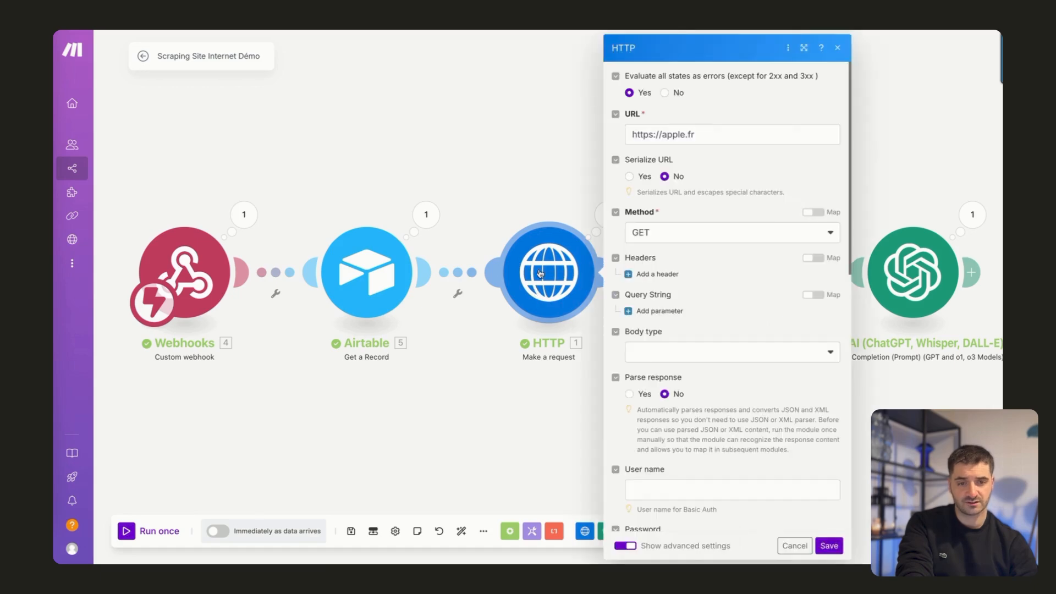
pyautogui.moveTo(717, 134); pyautogui.dragTo(623, 142)
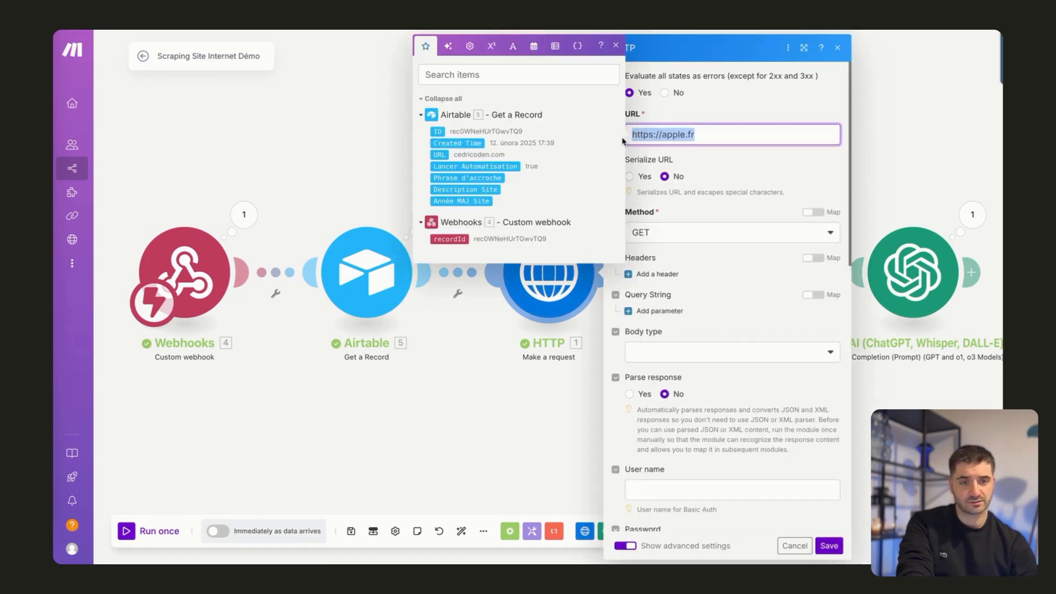
pyautogui.press('BackSpace')
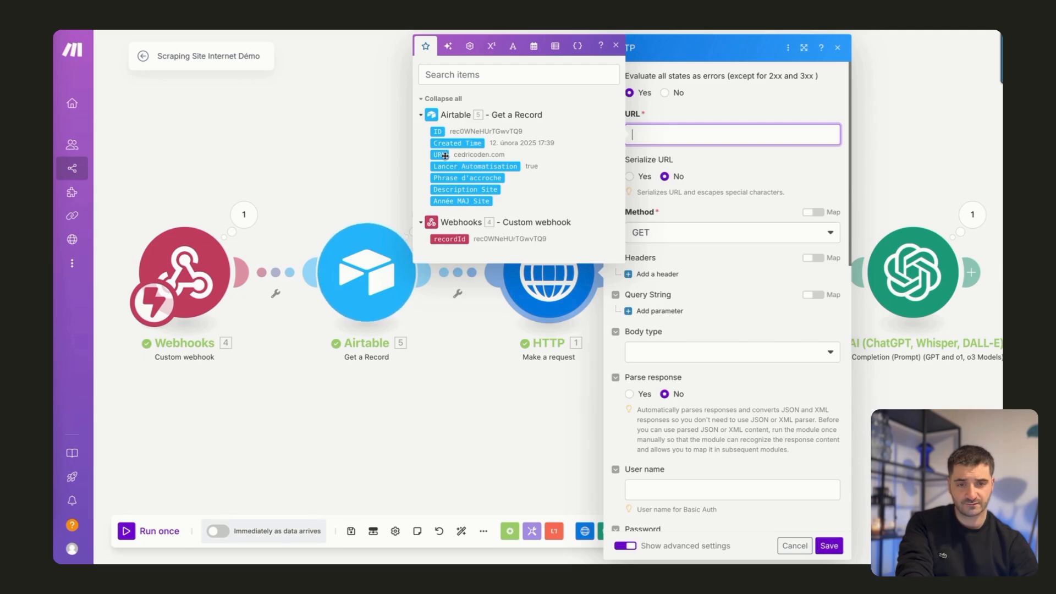
pyautogui.moveTo(439, 155); pyautogui.dragTo(697, 142)
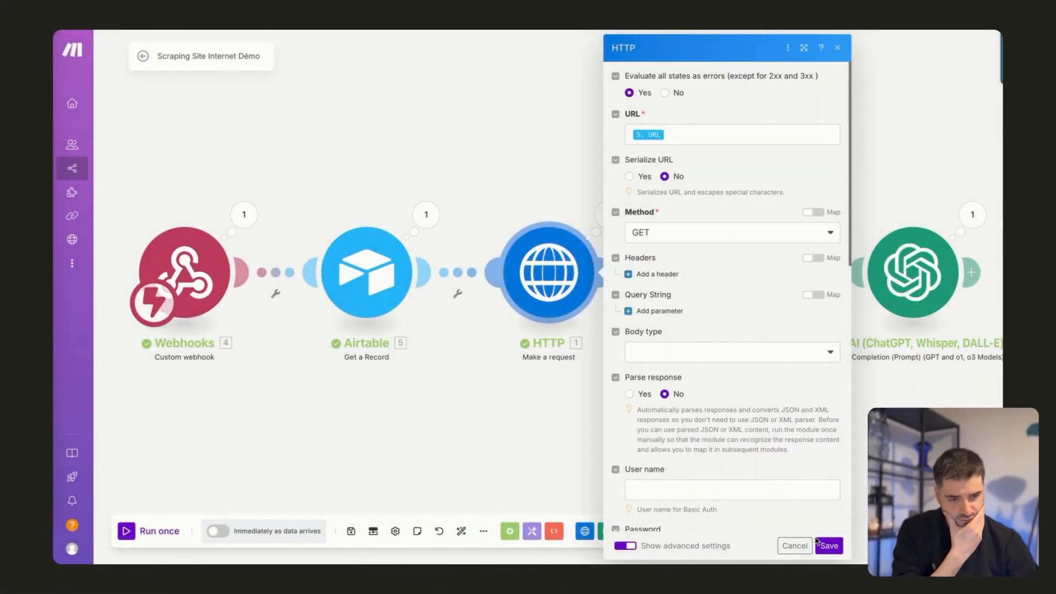
pyautogui.click(828, 546)
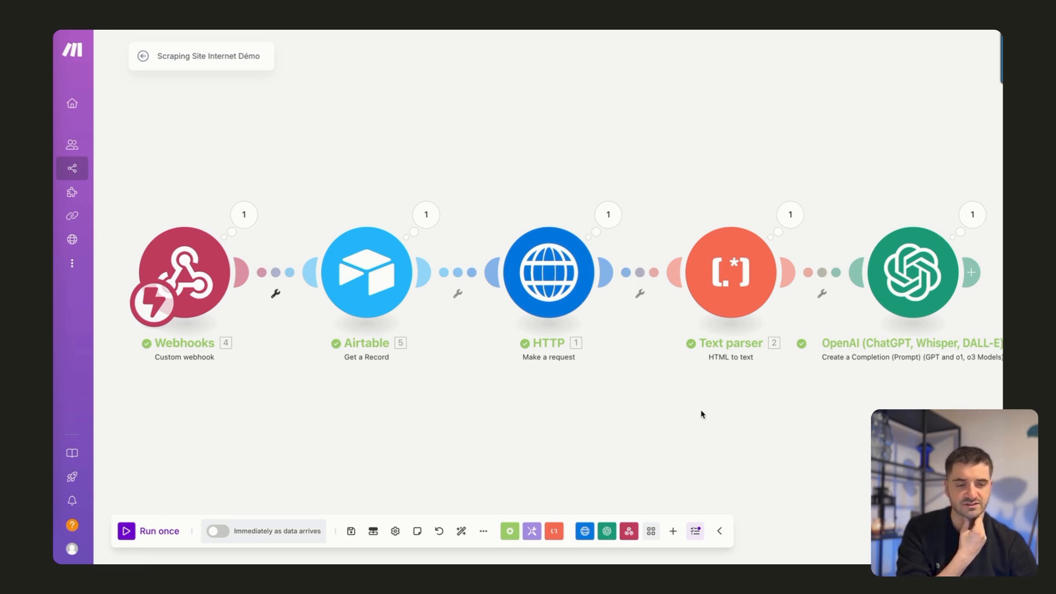
pyautogui.hscroll(5, 701, 414)
pyautogui.scroll(3, 702, 414)
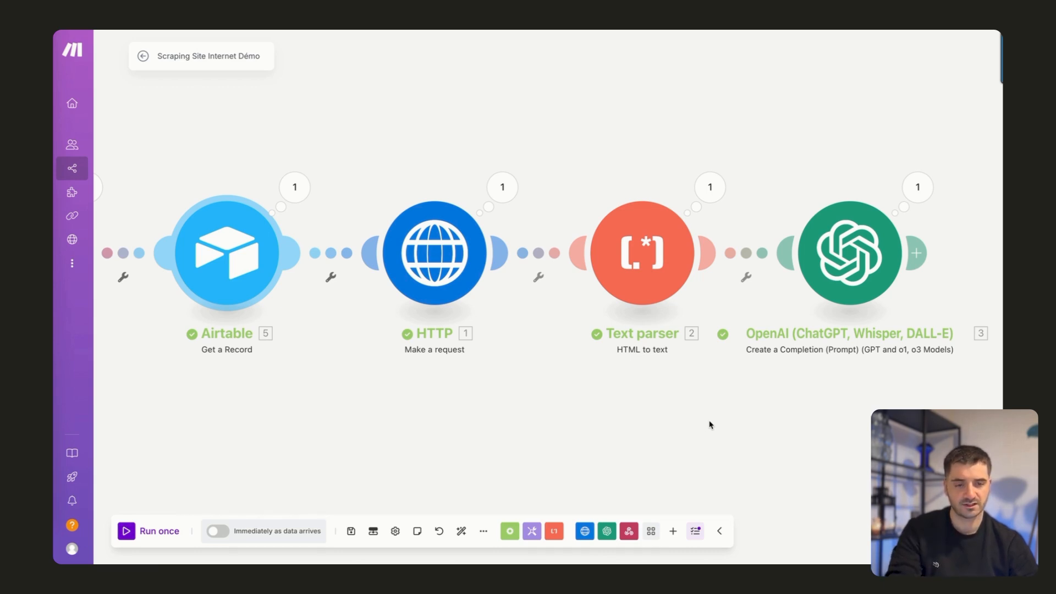
pyautogui.moveTo(629, 429); pyautogui.dragTo(349, 438)
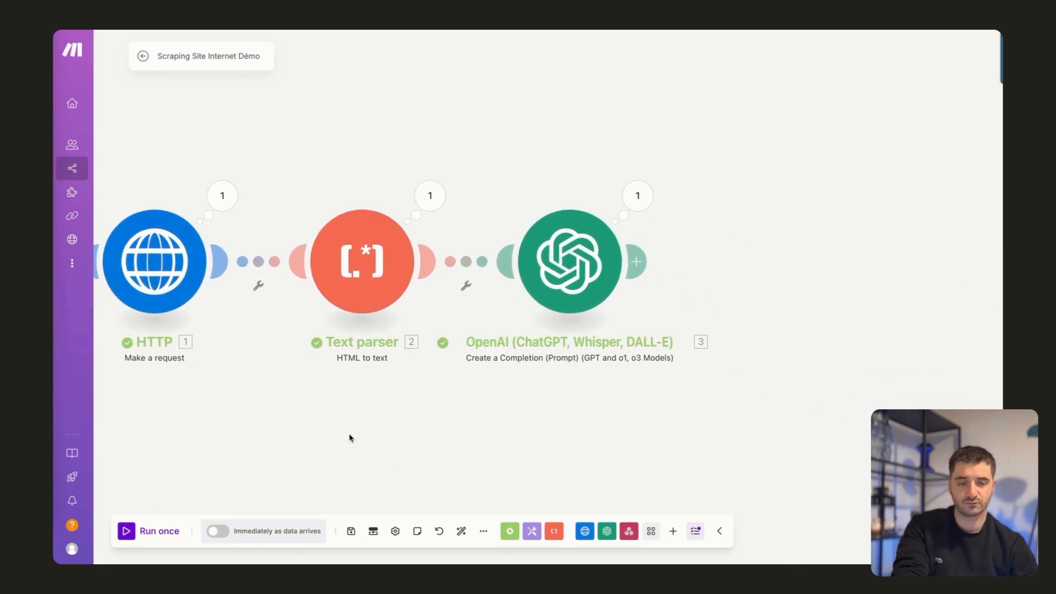
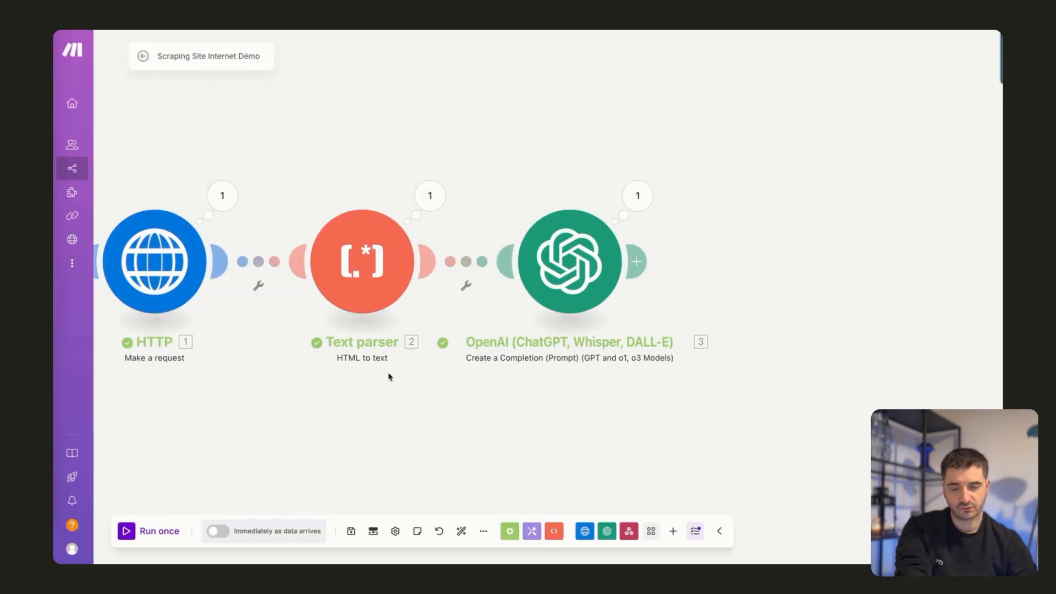
# Add an Airtable Update a Record module after the OpenAI module.
pyautogui.click(636, 262)
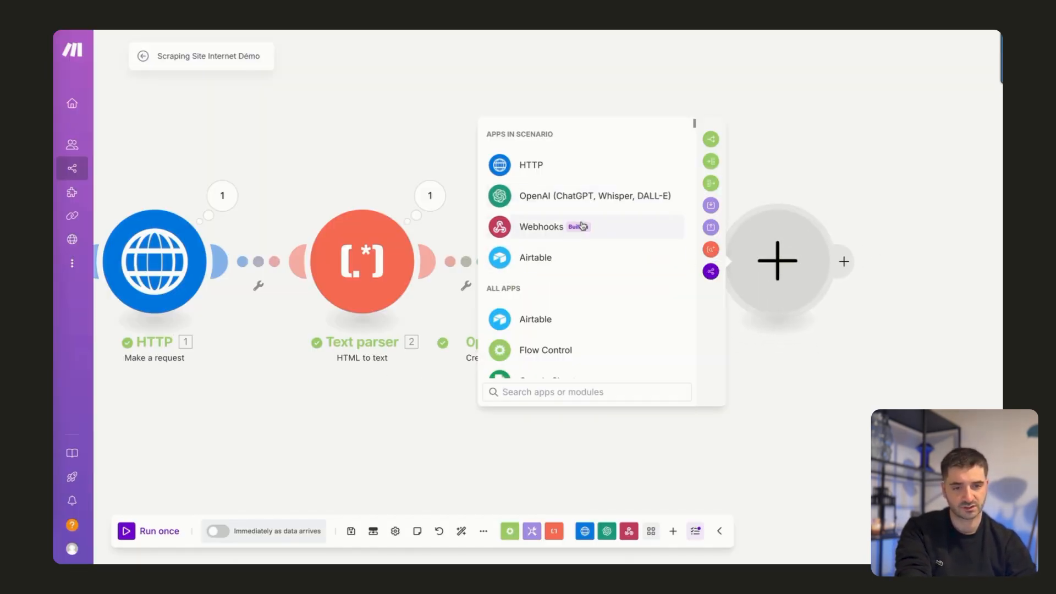
pyautogui.click(542, 258)
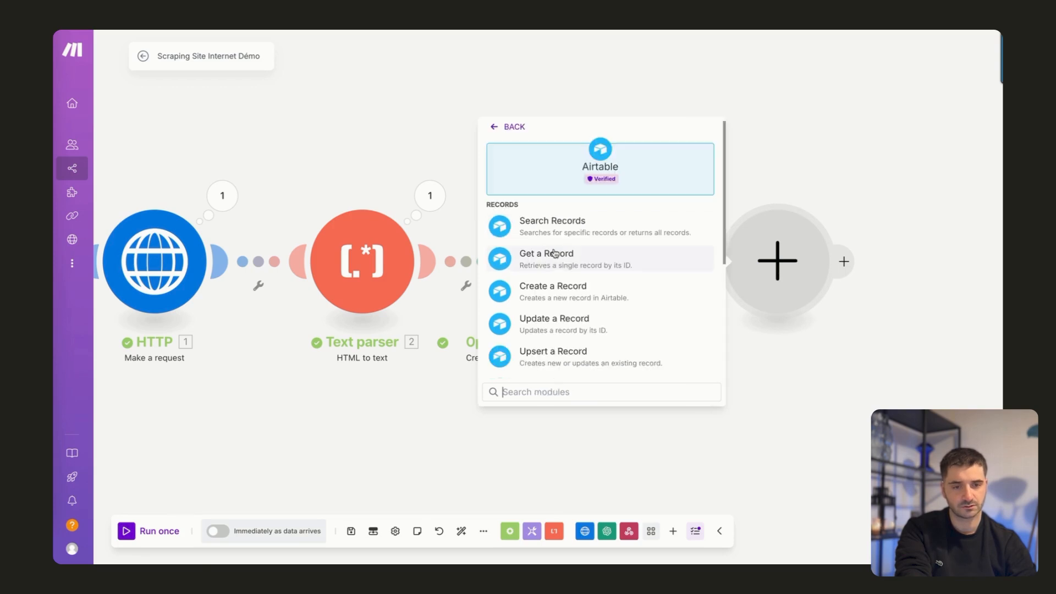
pyautogui.click(576, 326)
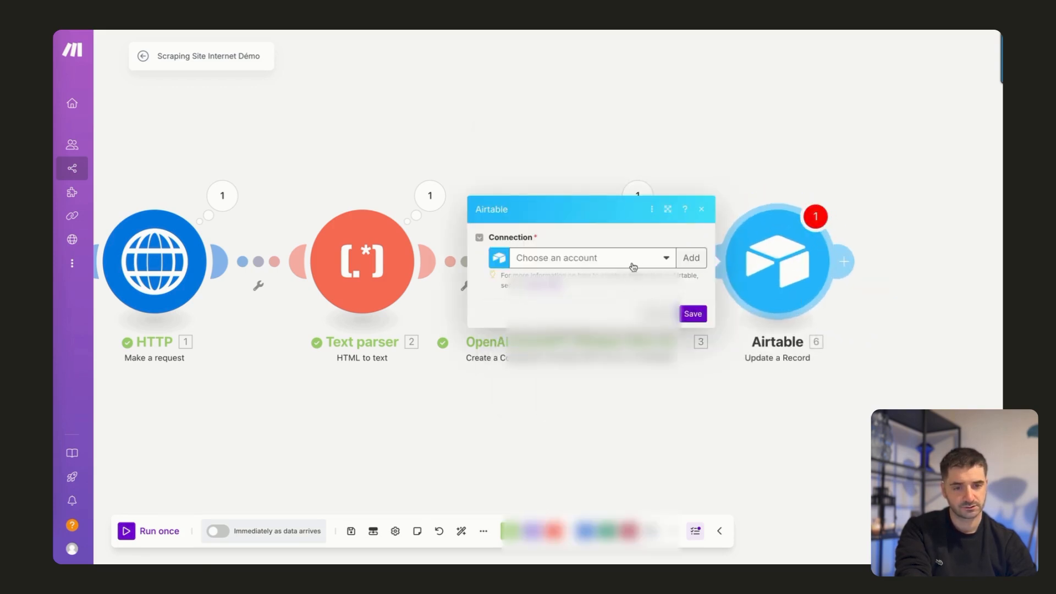
# Connect the new module to Airtable and grant Make access to the Scraping Site Vitrine - Demo base.
pyautogui.click(633, 266)
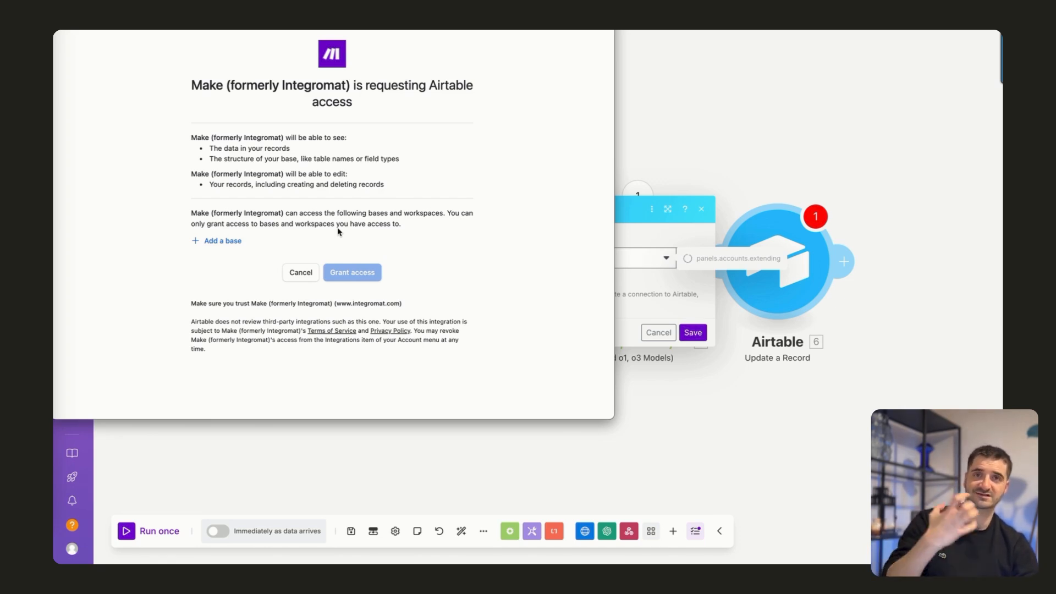
pyautogui.click(228, 243)
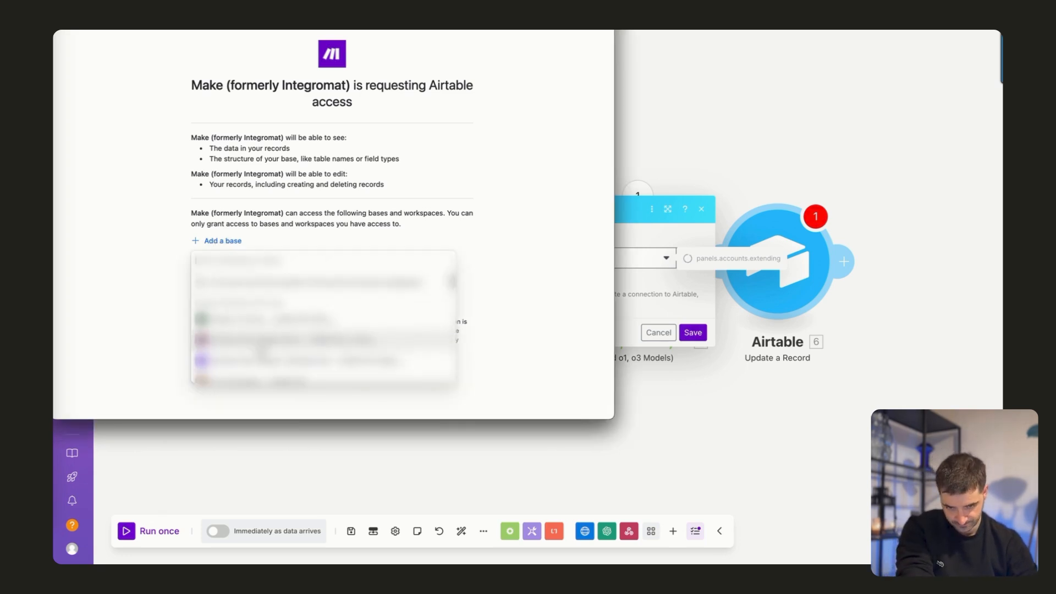
pyautogui.click(265, 361)
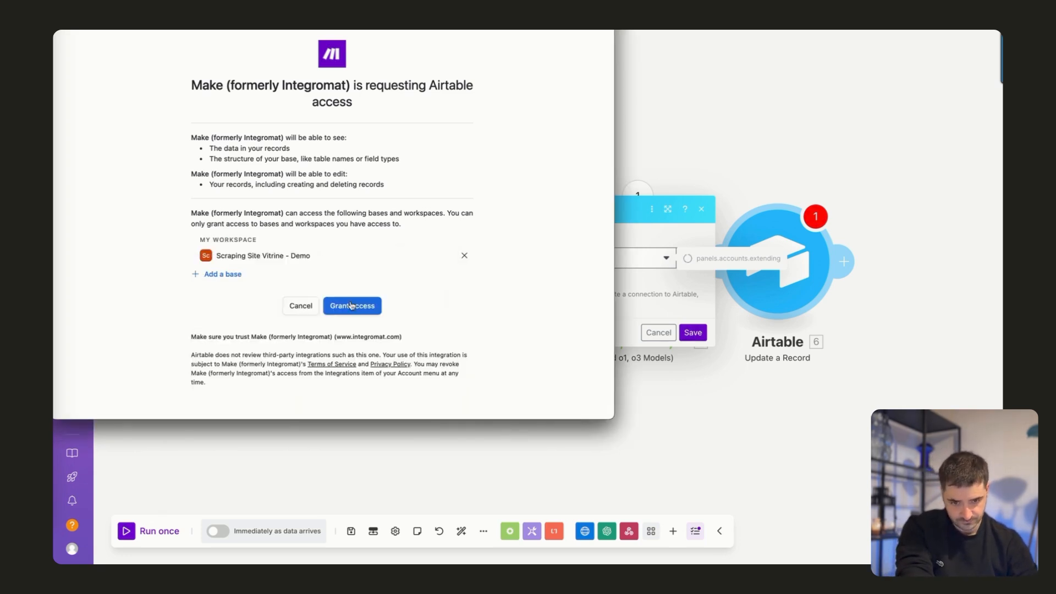
pyautogui.click(352, 304)
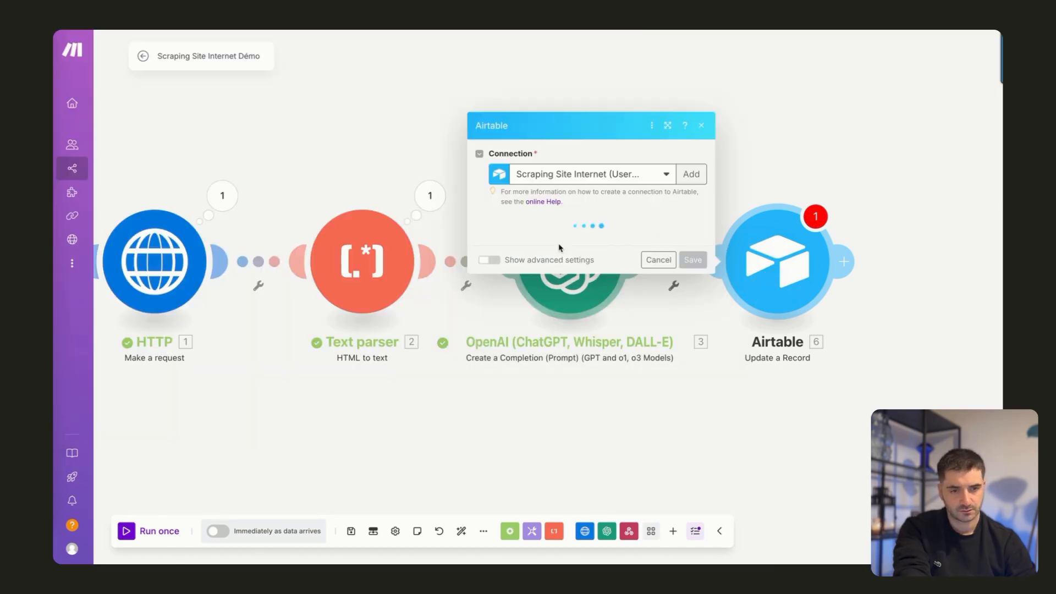
# Configure Update a Record with base Scraping Site Vitrine - Demo, table Dashboard and the webhook's recordId as Record ID.
pyautogui.click(520, 245)
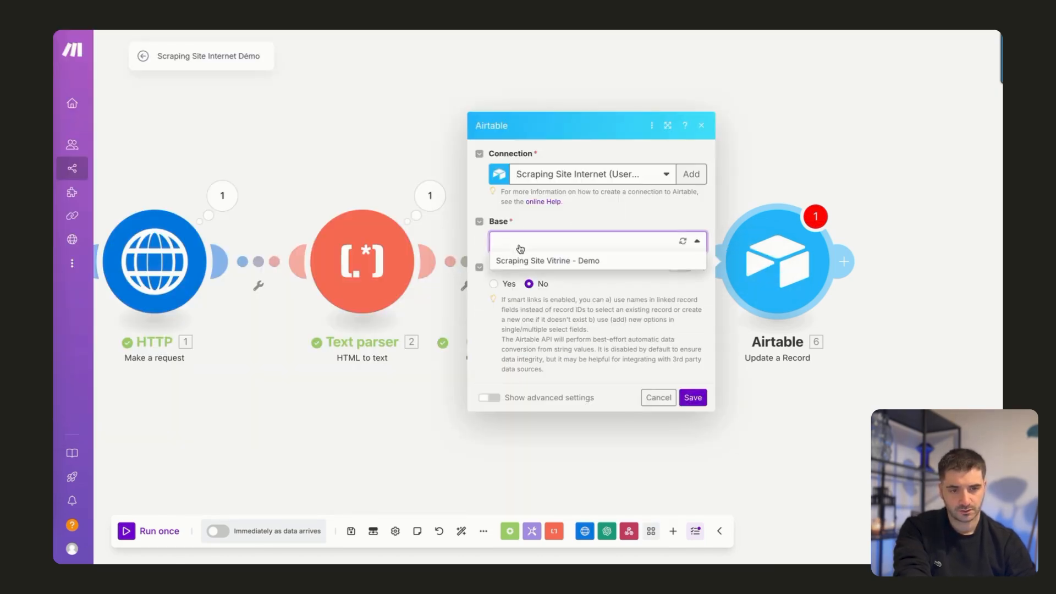
pyautogui.click(525, 259)
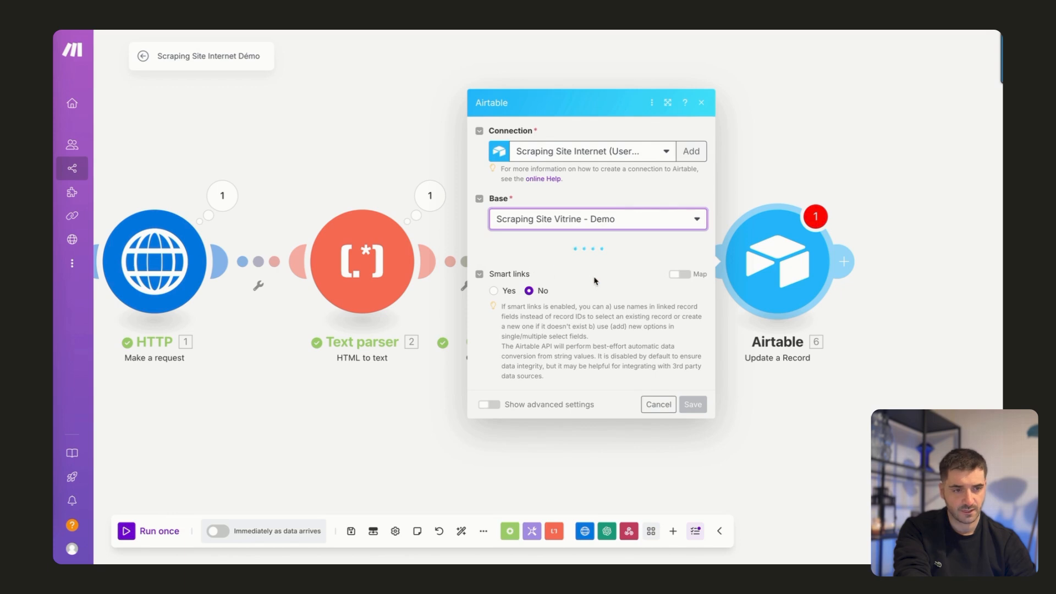
pyautogui.click(549, 264)
pyautogui.click(535, 287)
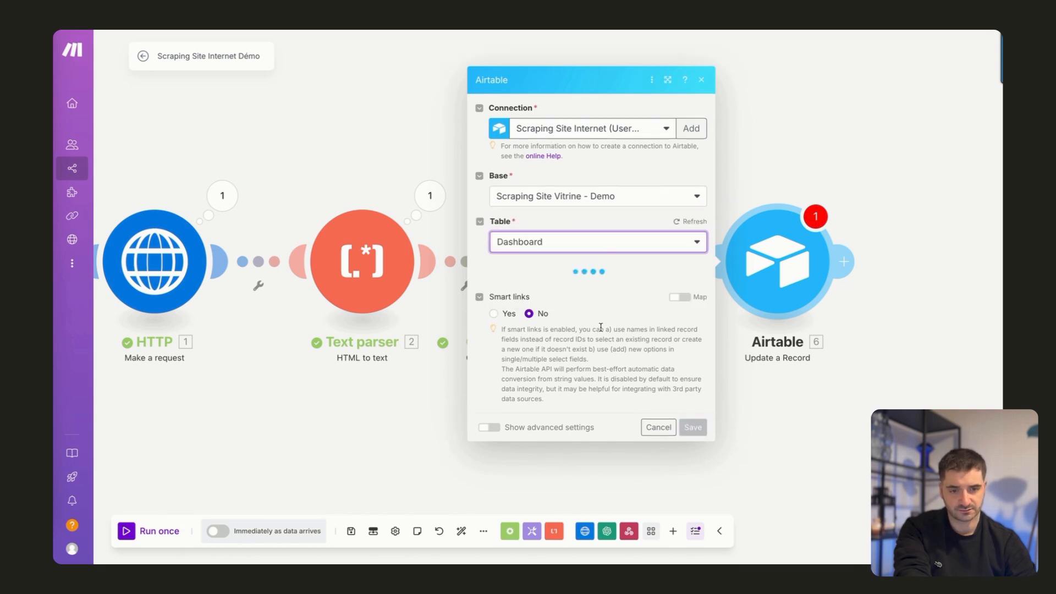
pyautogui.click(536, 252)
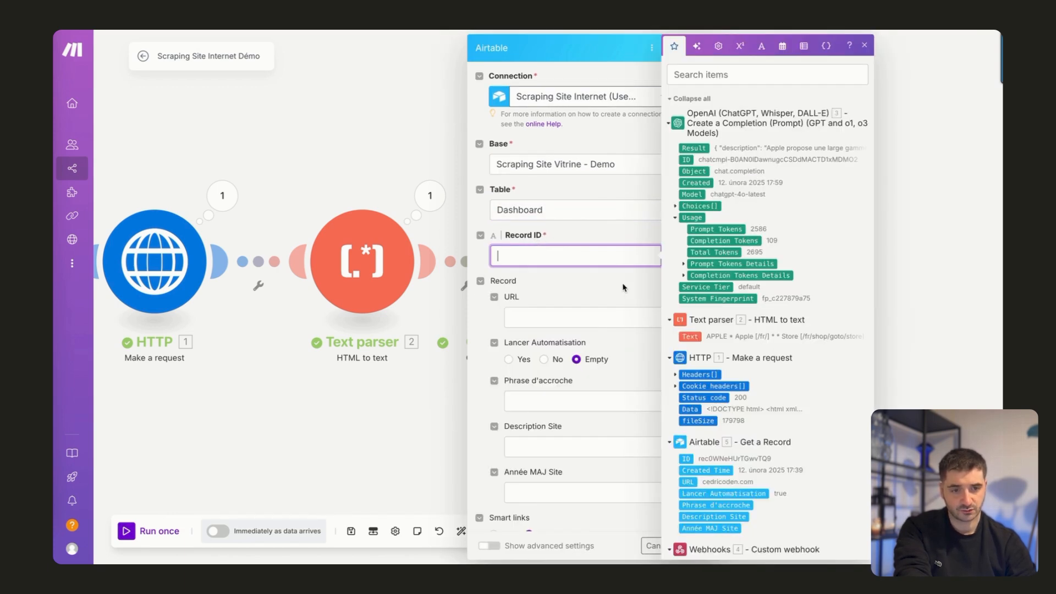
pyautogui.scroll(-1, 756, 334)
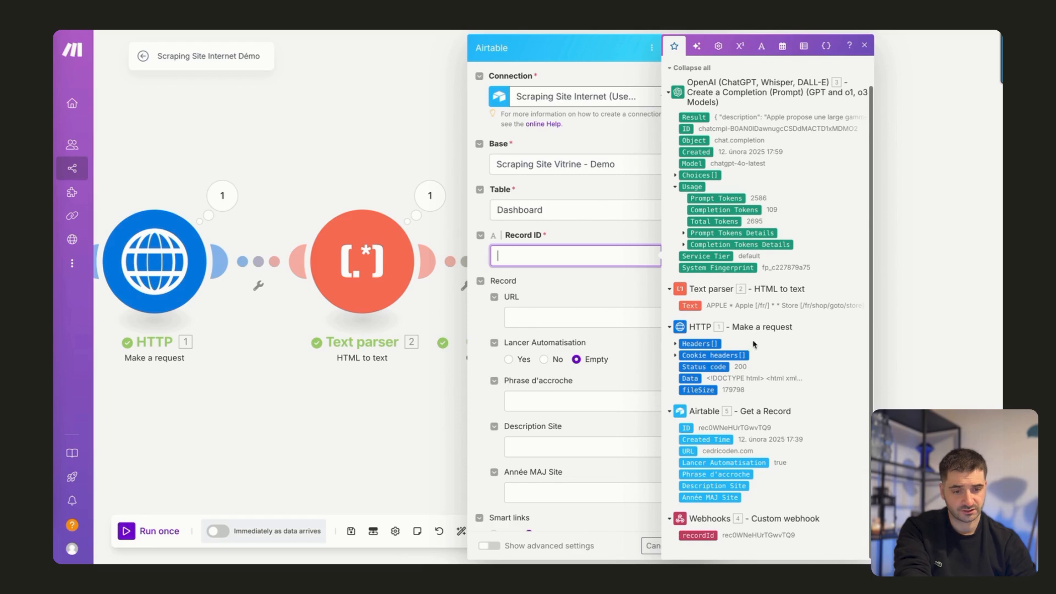
pyautogui.click(694, 535)
# Check which OpenAI output items can be mapped to the record's URL and Phrase d'accroche fields, and close the module.
pyautogui.click(546, 318)
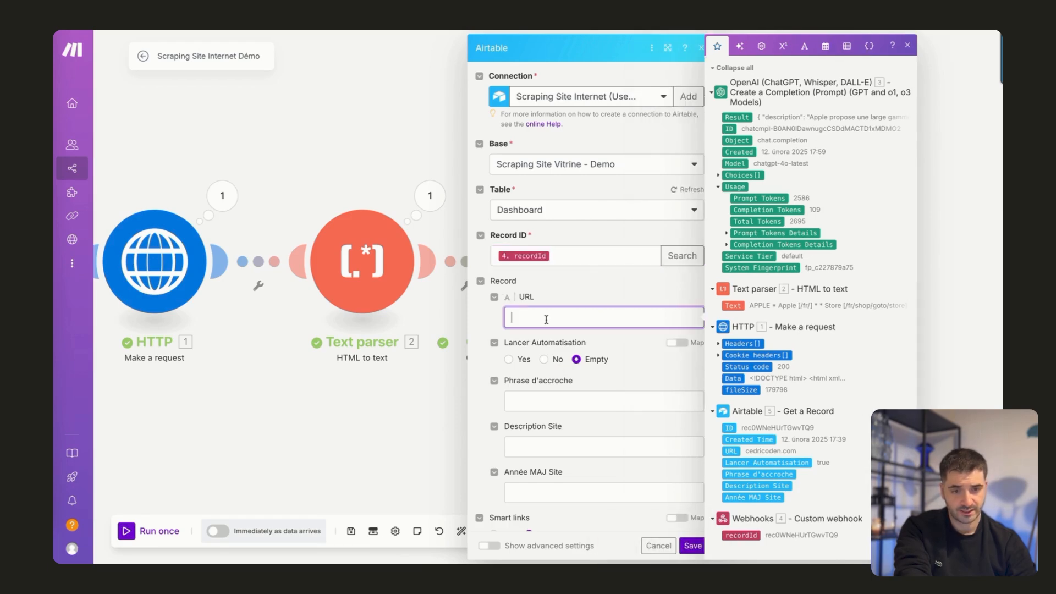
pyautogui.click(582, 292)
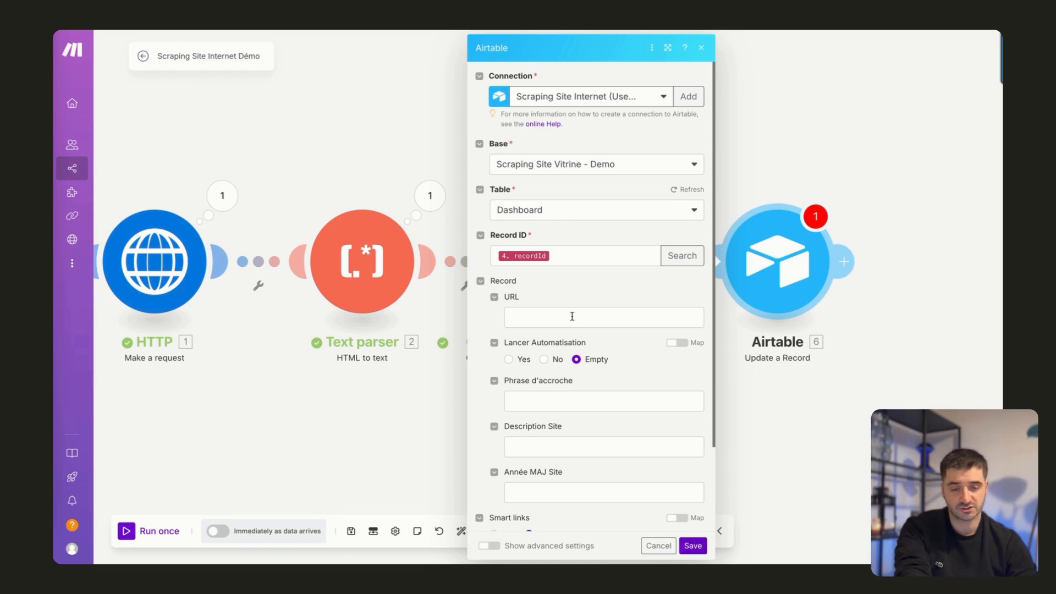
pyautogui.click(550, 400)
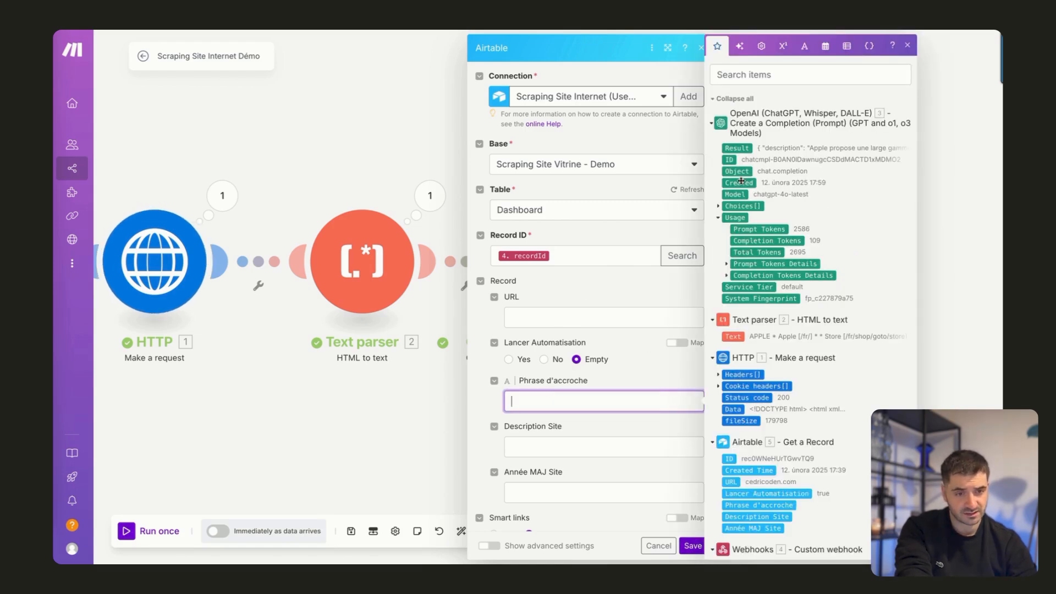
pyautogui.click(655, 317)
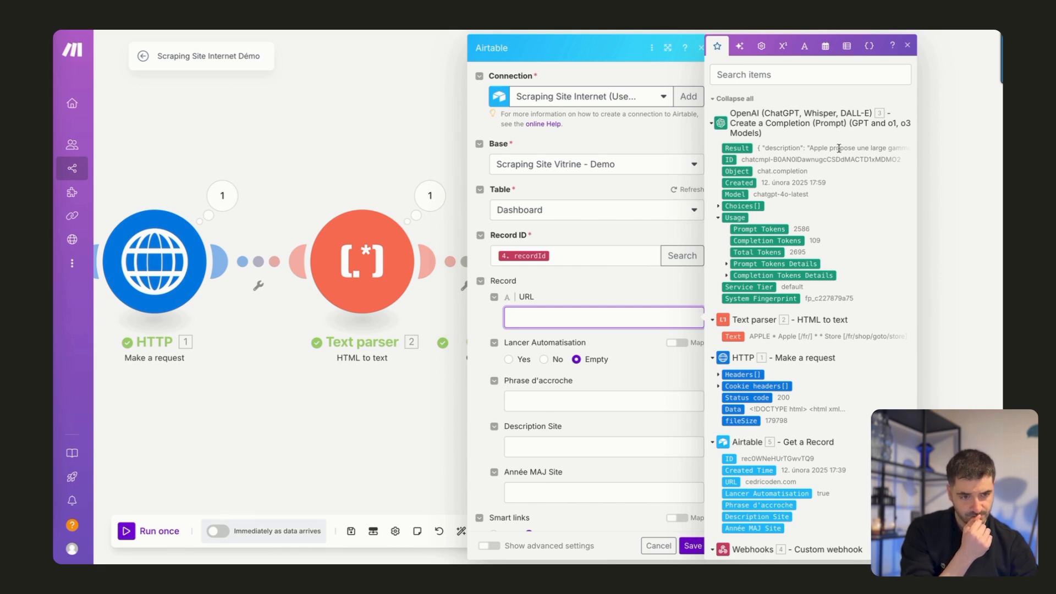
pyautogui.click(964, 272)
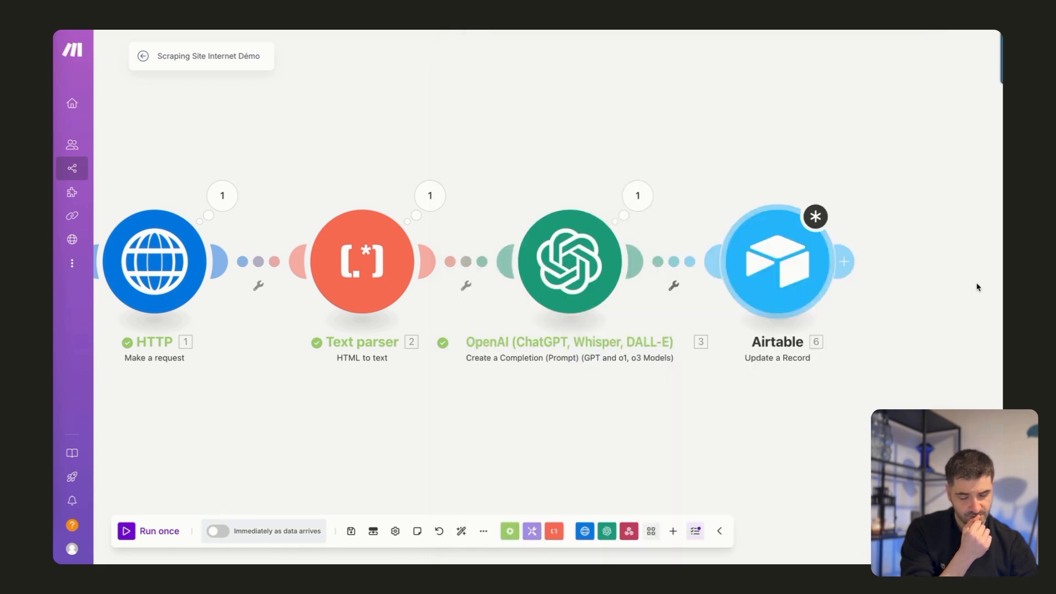
# Compare the JSON format requested in the OpenAI module's user message with the Result in its output bundle.
pyautogui.click(556, 274)
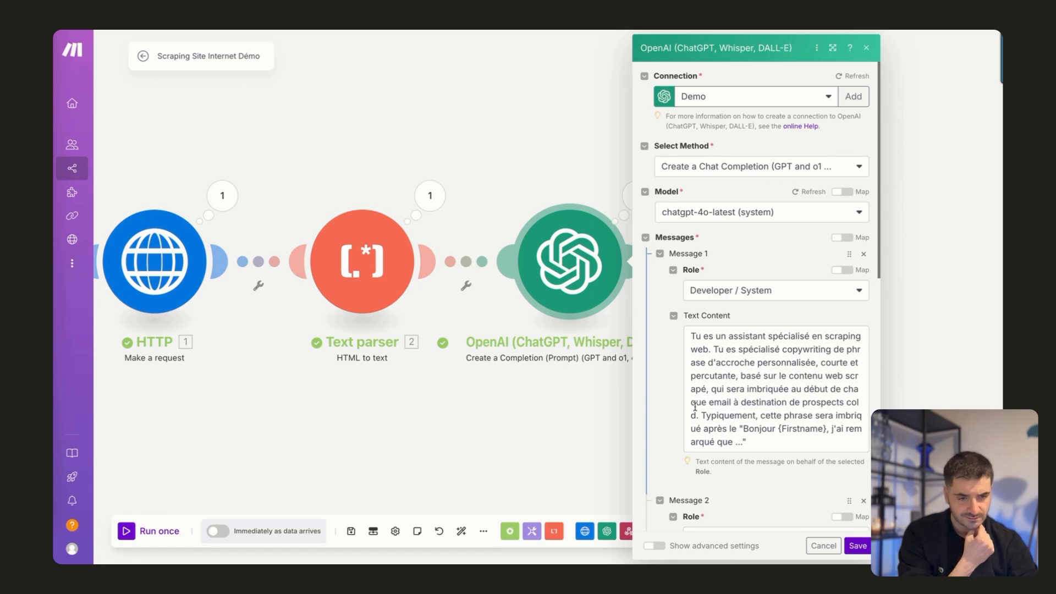
pyautogui.scroll(-7, 666, 408)
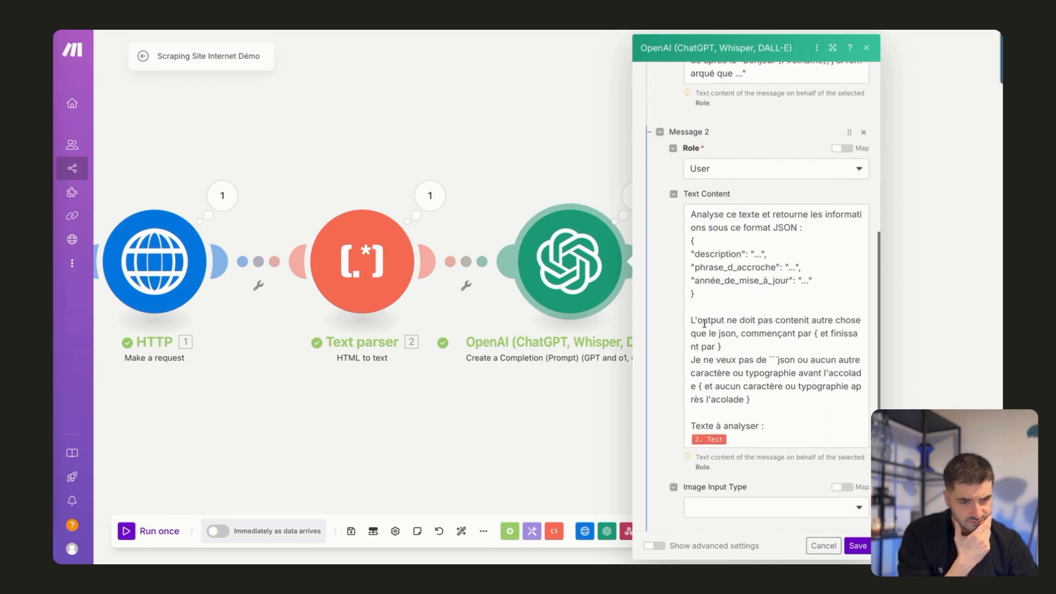
pyautogui.moveTo(776, 267)
pyautogui.mouseDown()
pyautogui.moveTo(699, 265)
pyautogui.moveTo(775, 269)
pyautogui.mouseUp()
pyautogui.hotkey('ctrl', 'c')
pyautogui.click(698, 265)
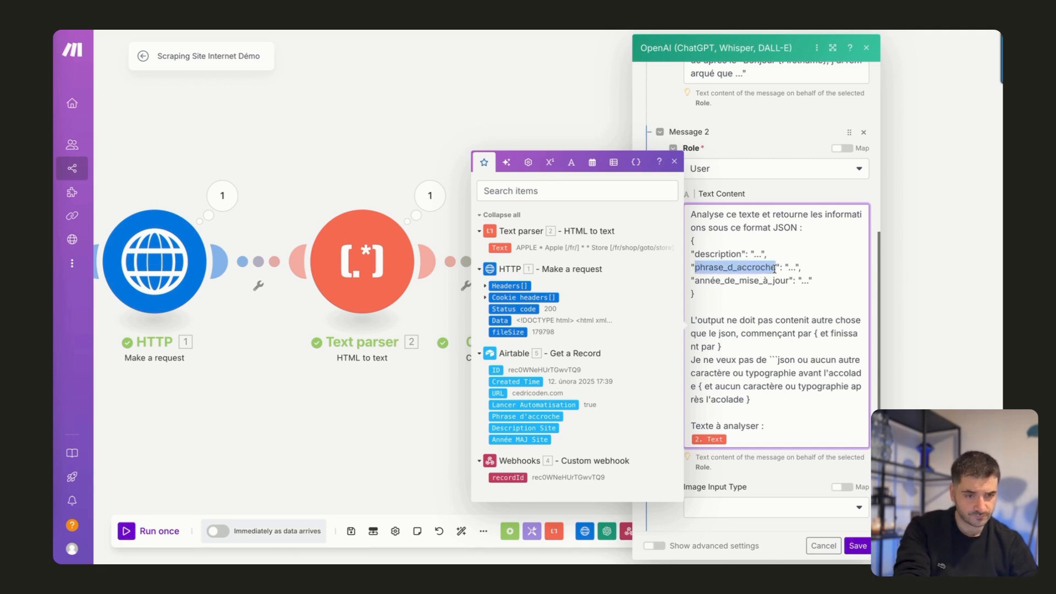
pyautogui.click(939, 279)
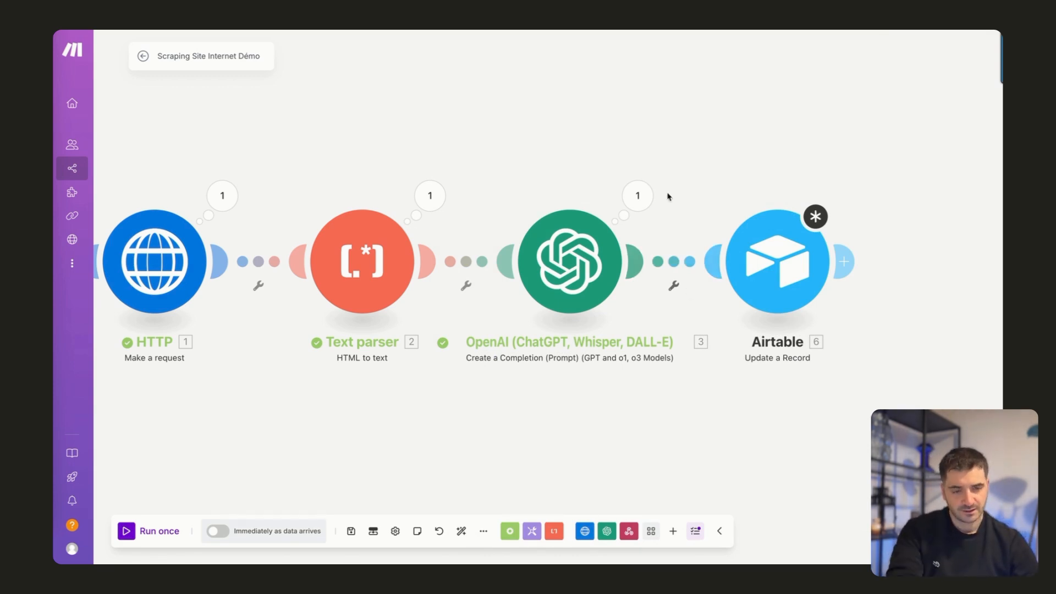
pyautogui.click(638, 196)
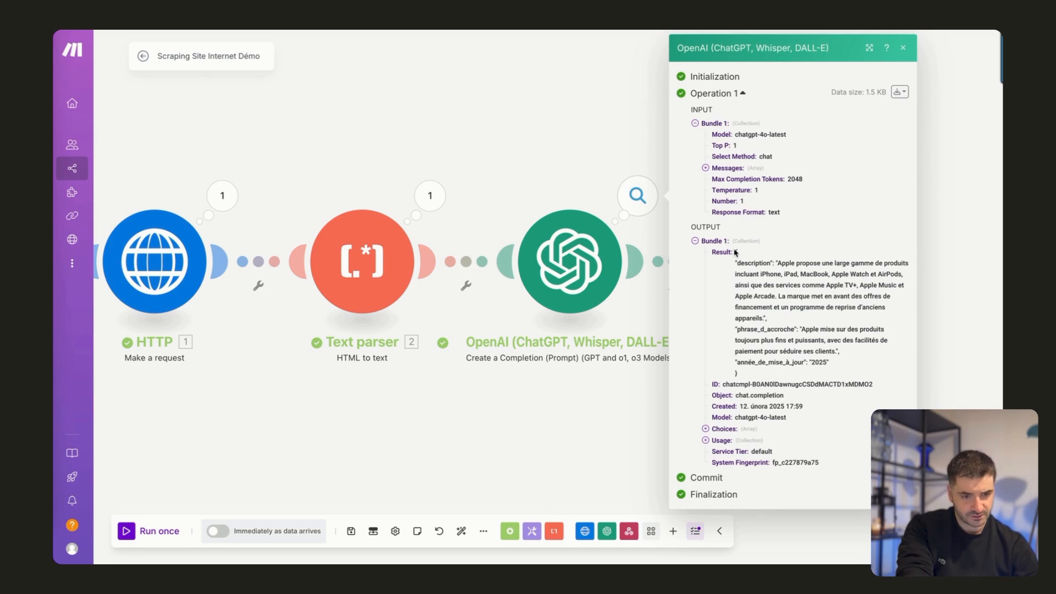
pyautogui.moveTo(734, 250); pyautogui.dragTo(743, 324)
pyautogui.click(604, 434)
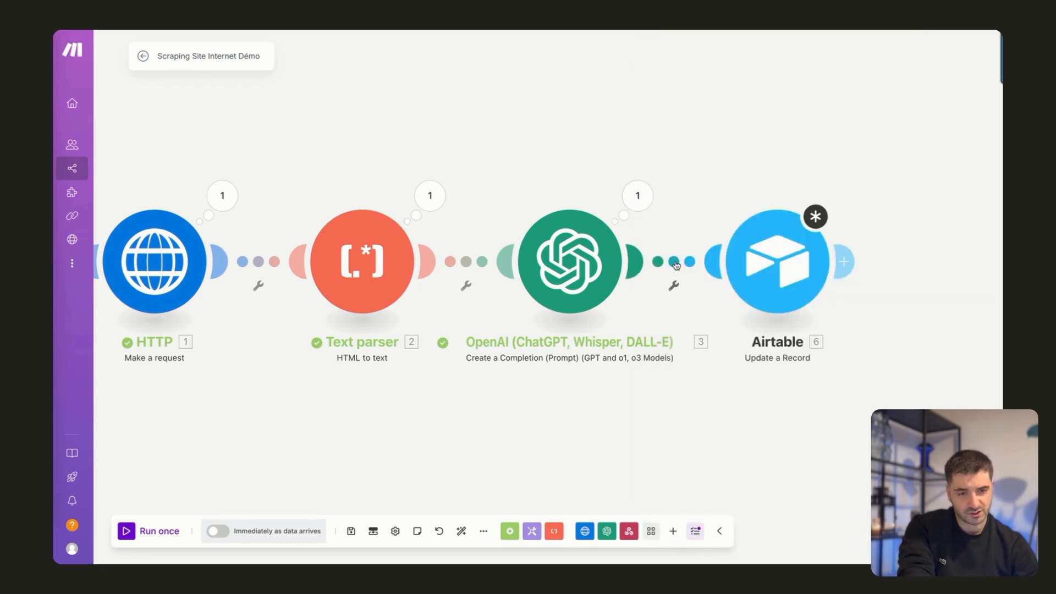
pyautogui.rightClick(676, 266)
pyautogui.click(700, 342)
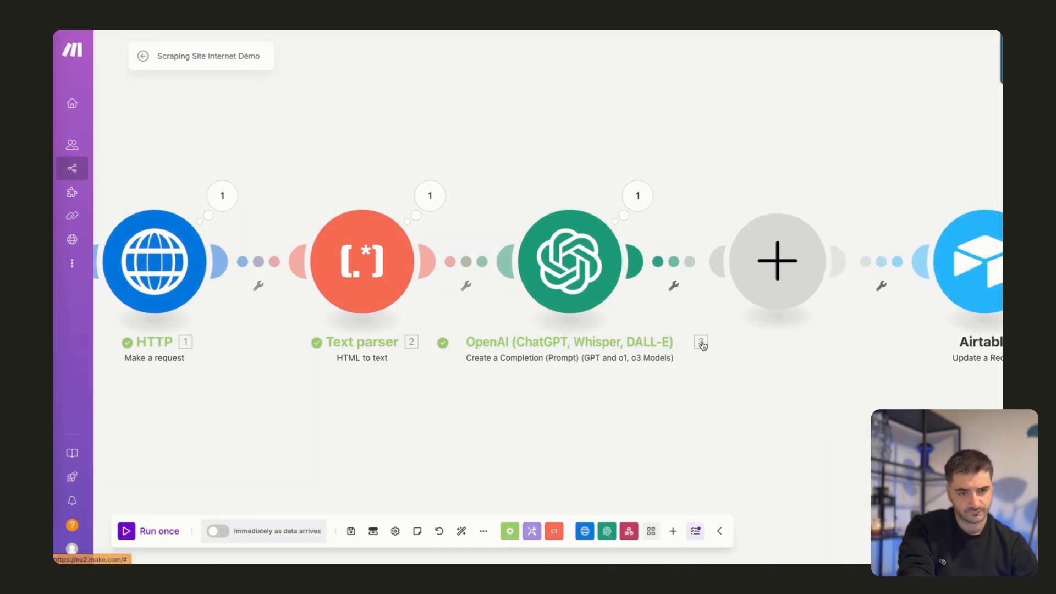
pyautogui.write('son')
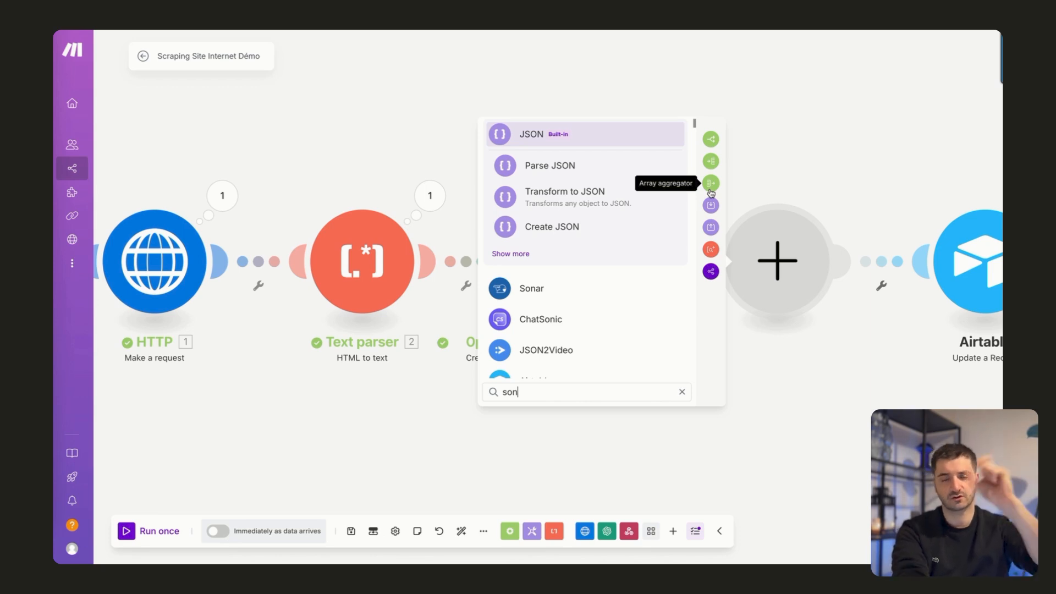
pyautogui.click(849, 217)
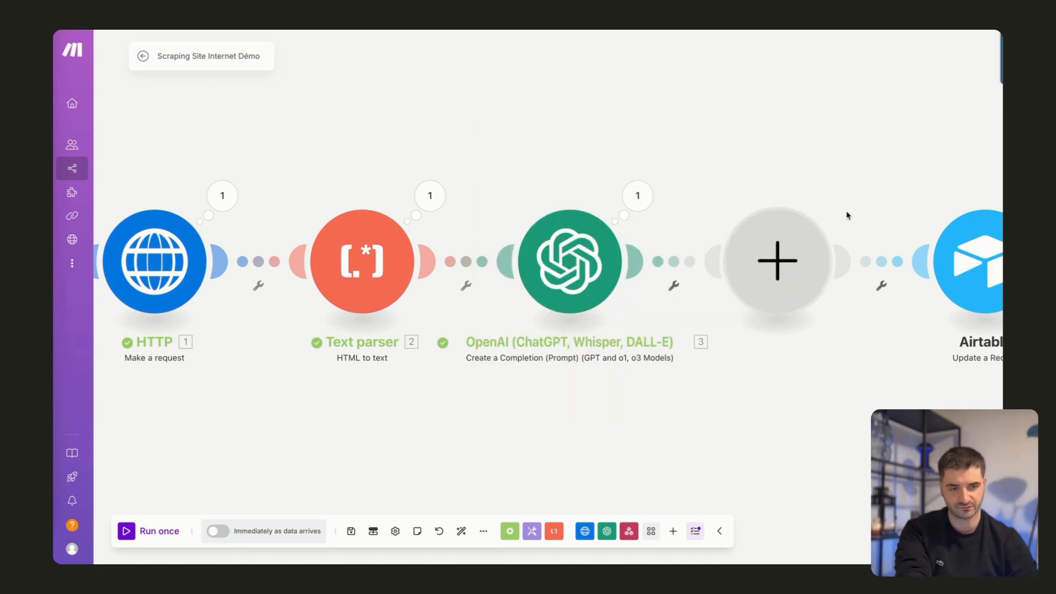
pyautogui.rightClick(781, 252)
pyautogui.click(809, 279)
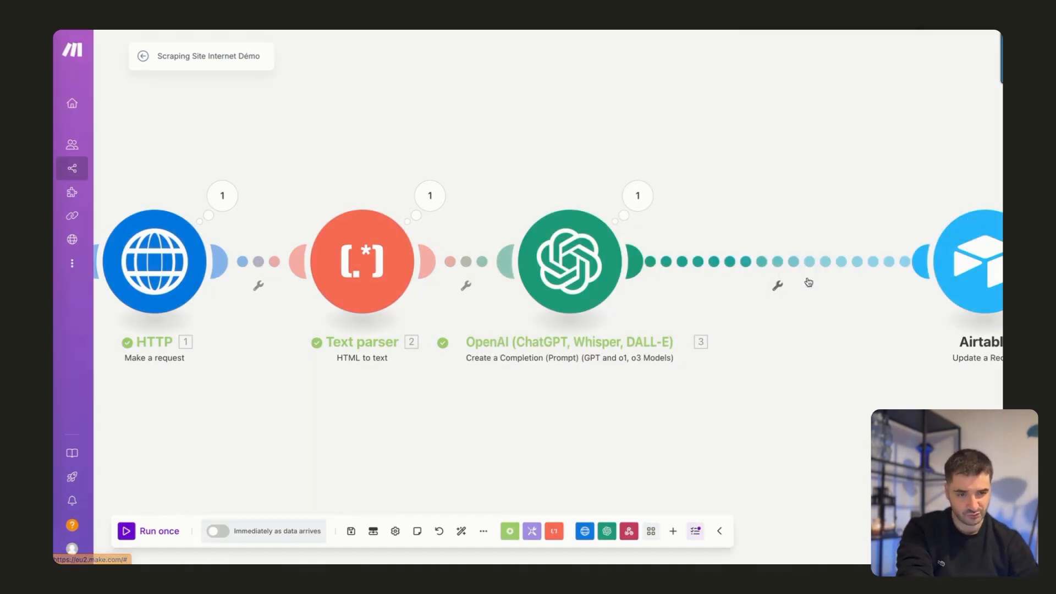
# Auto-align the scenario's modules and set Phrase d'accroche in Update a Record to {{3.object}}.
pyautogui.click(462, 531)
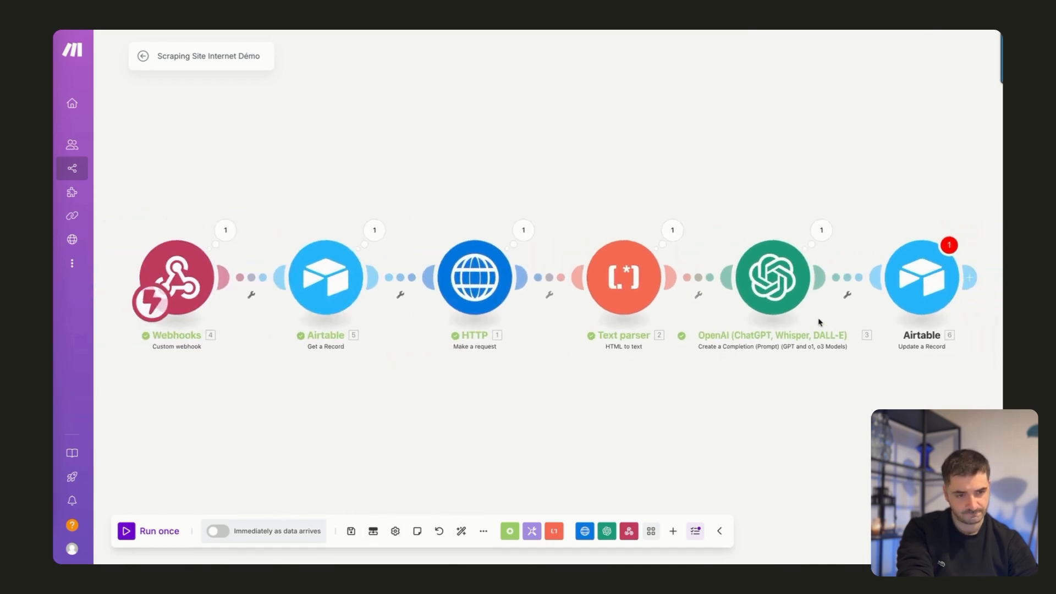
pyautogui.click(922, 277)
pyautogui.click(695, 403)
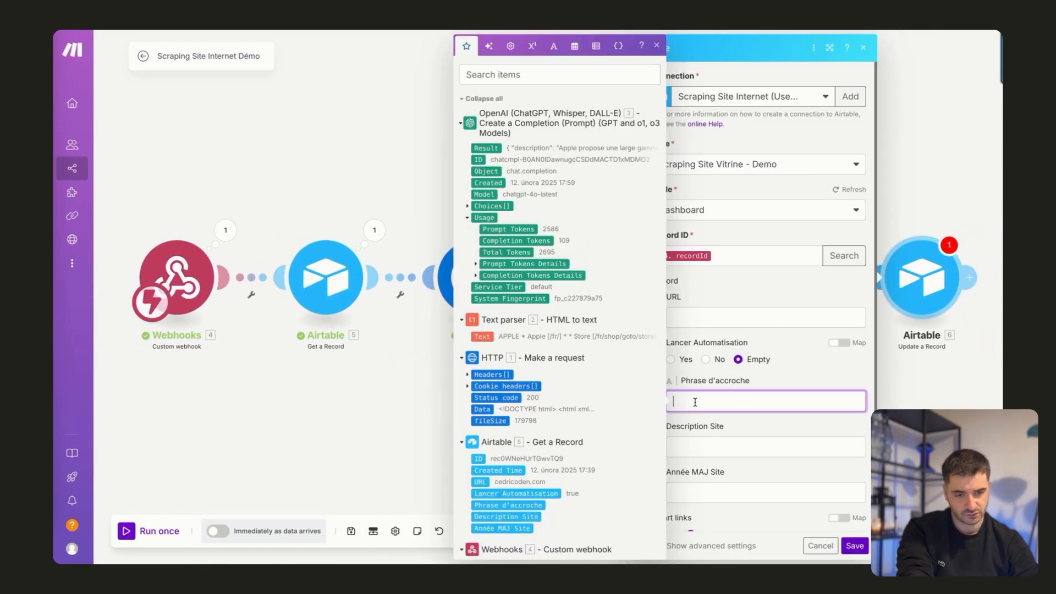
pyautogui.write('{{')
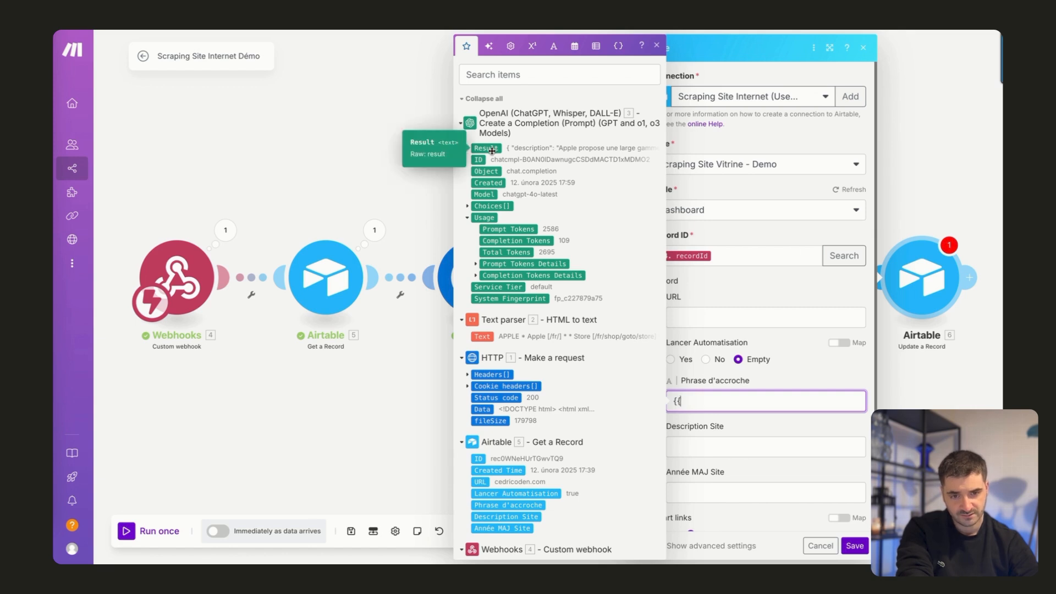
pyautogui.click(380, 130)
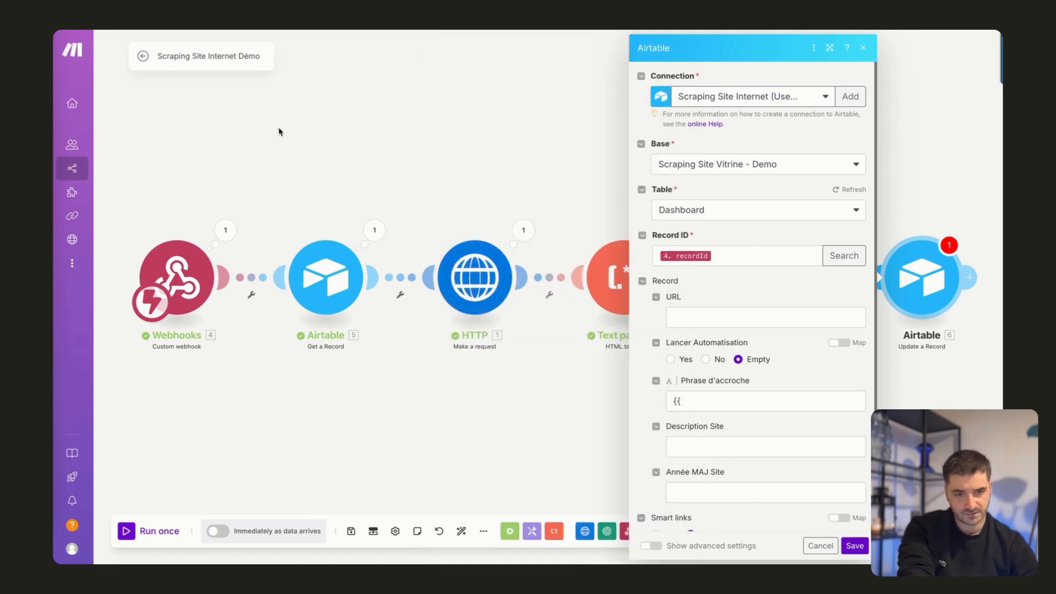
pyautogui.click(688, 403)
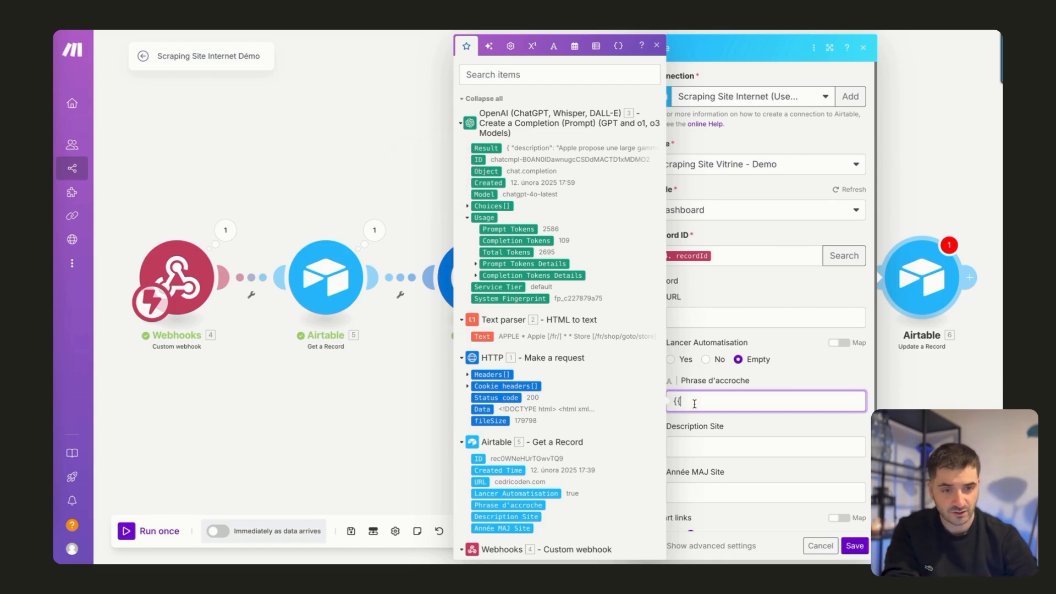
pyautogui.write('3')
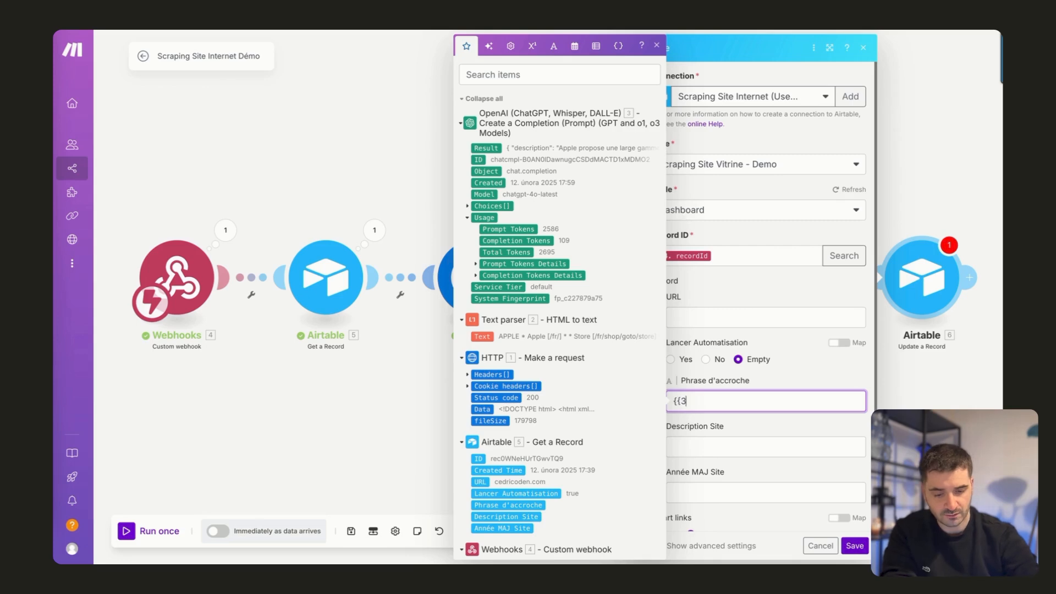
pyautogui.write('.object')
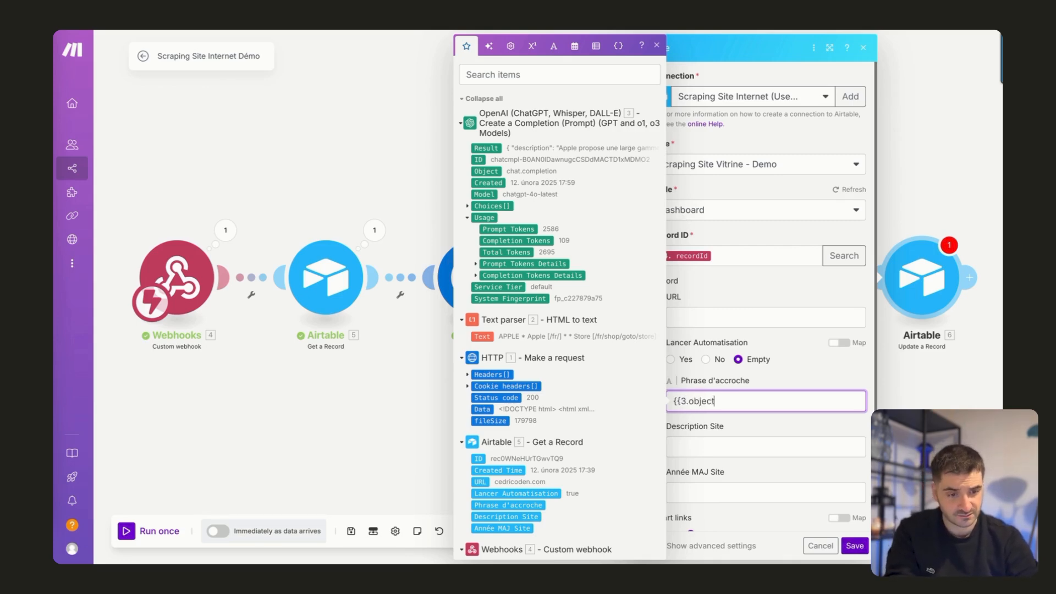
pyautogui.write('}}')
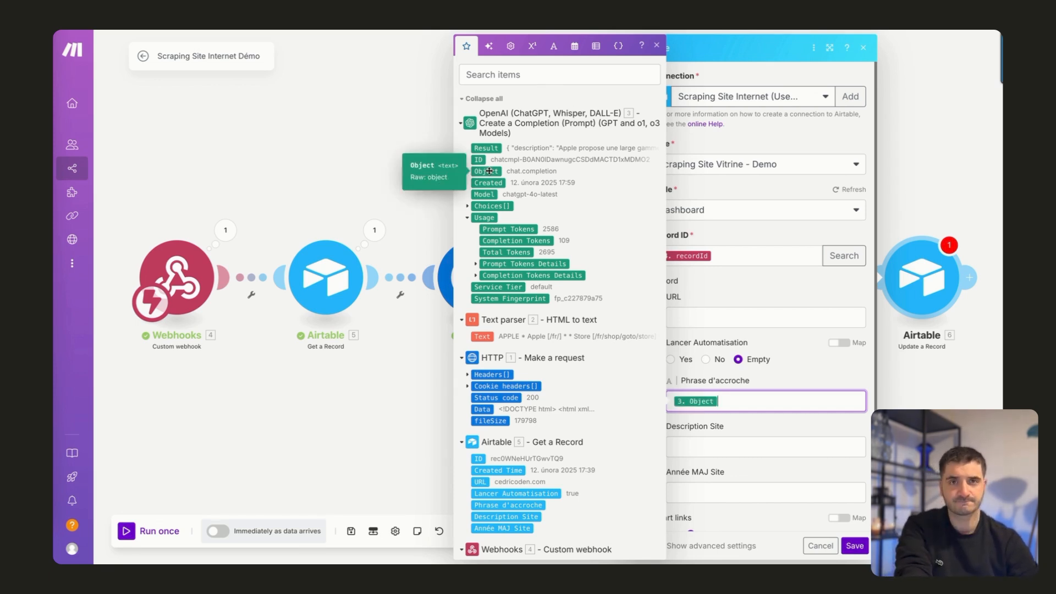
# Replace the Phrase d'accroche mapping in Update a Record with {{3.result.phrase_d_accroche}}.
pyautogui.press('BackSpace')
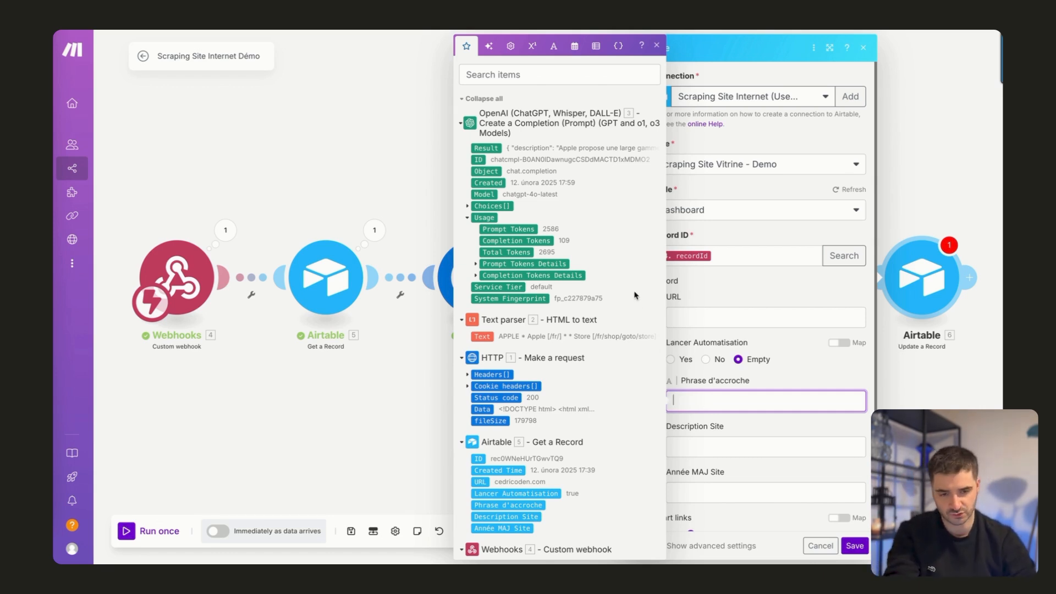
pyautogui.write('{{3.result')
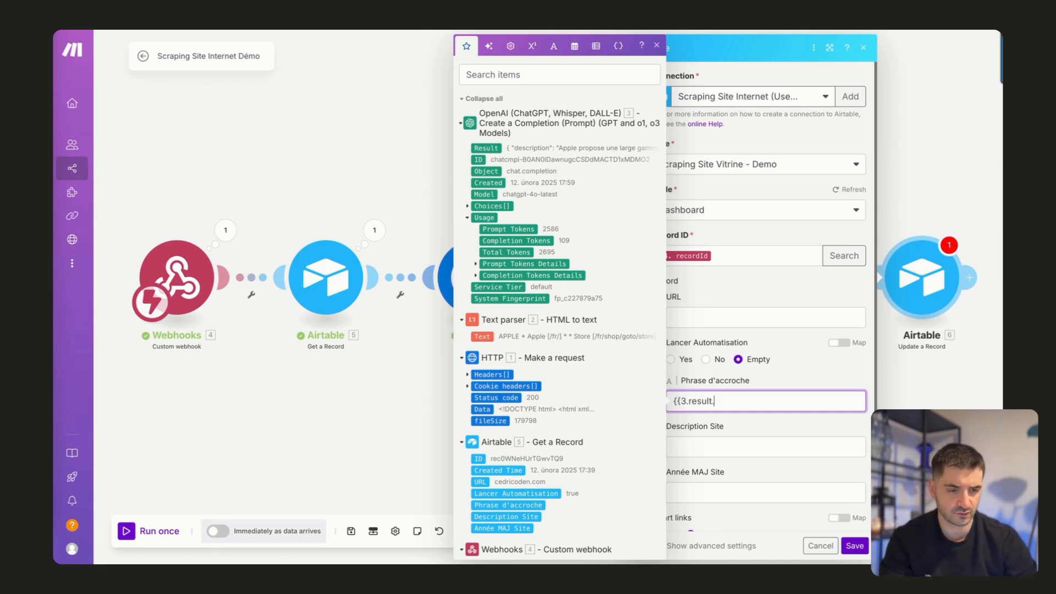
pyautogui.write('.de')
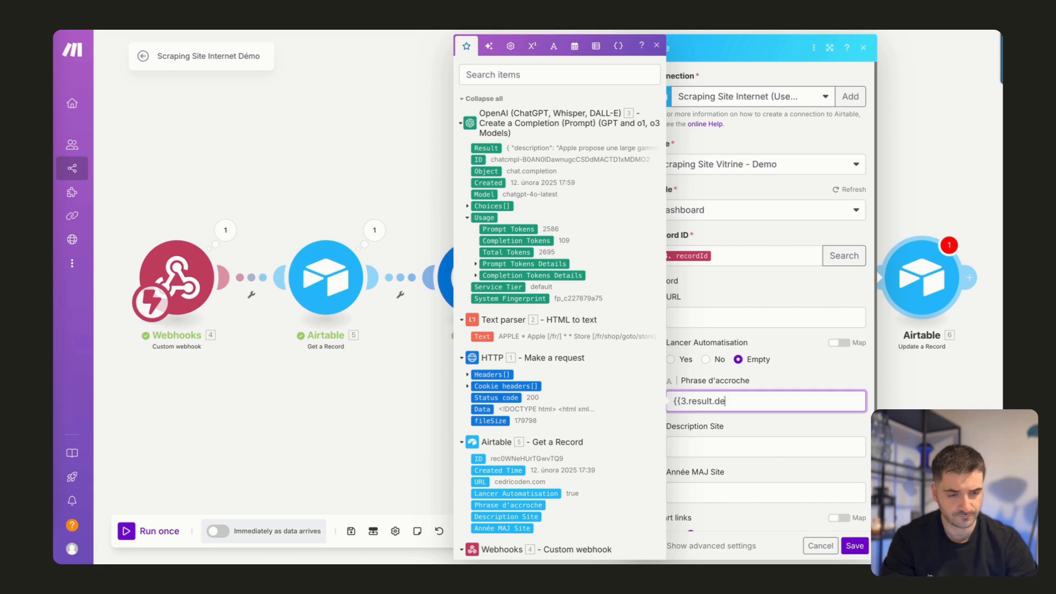
pyautogui.press('BackSpace')
pyautogui.press('BackSpace')
pyautogui.hotkey('ctrl', 'v')
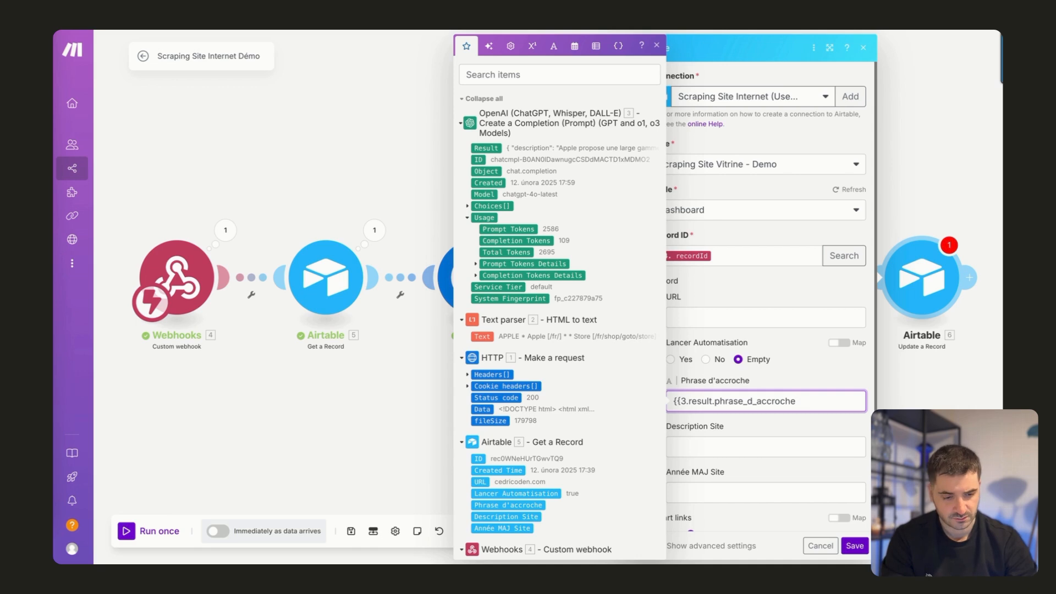
pyautogui.write('}}')
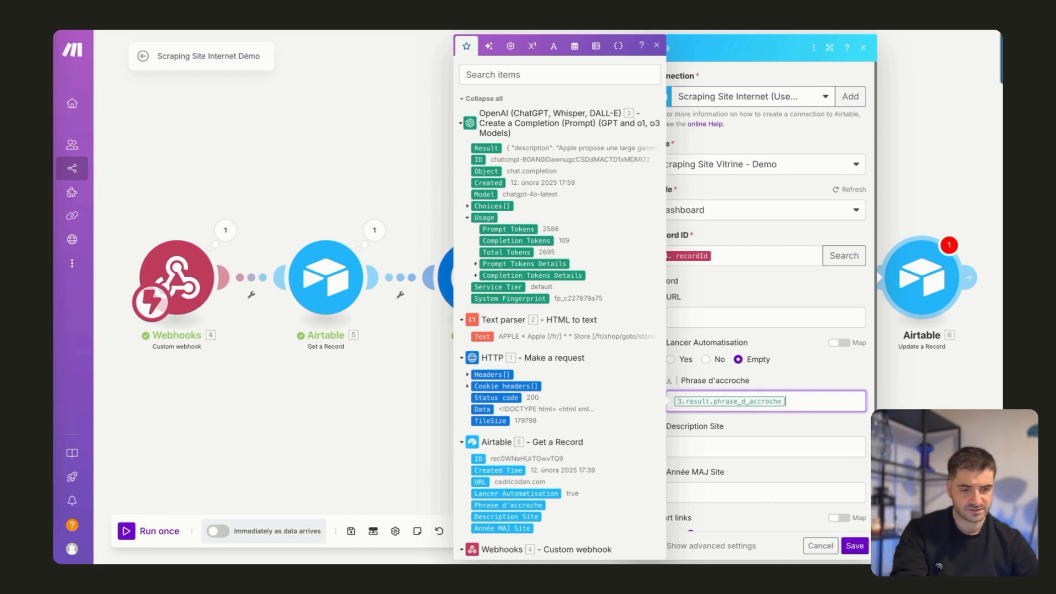
# Set Description Site to {{3.result.description}} and save the Update a Record module.
pyautogui.click(712, 443)
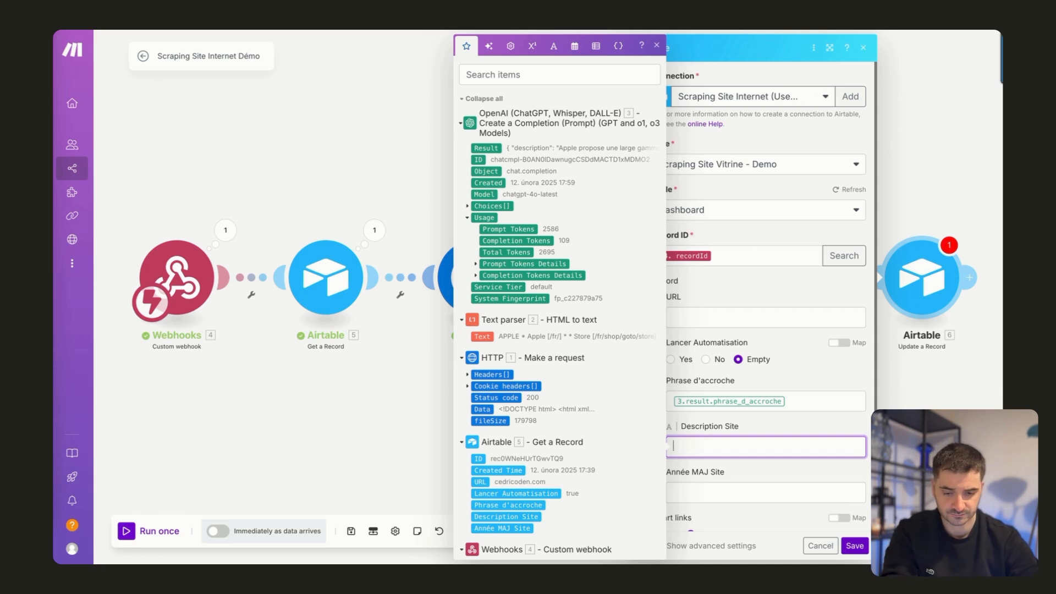
pyautogui.write('{{3')
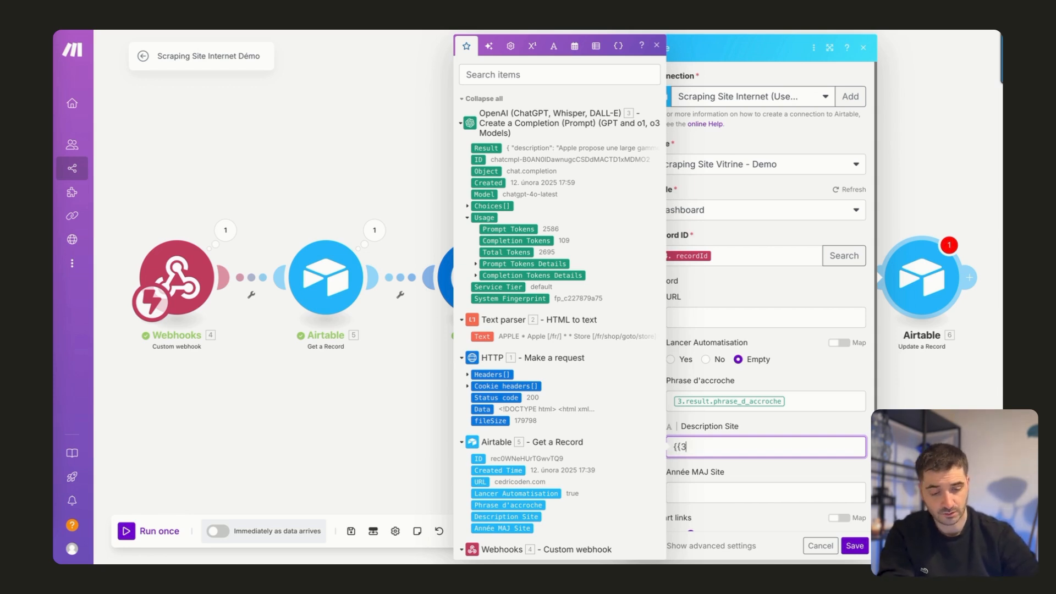
pyautogui.write('.re')
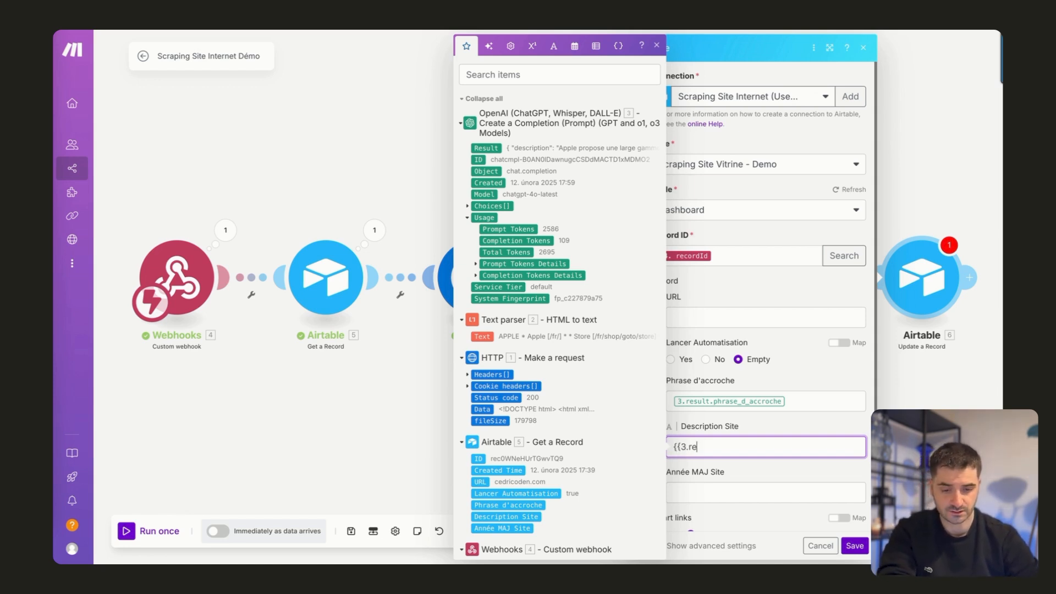
pyautogui.write('sult.description')
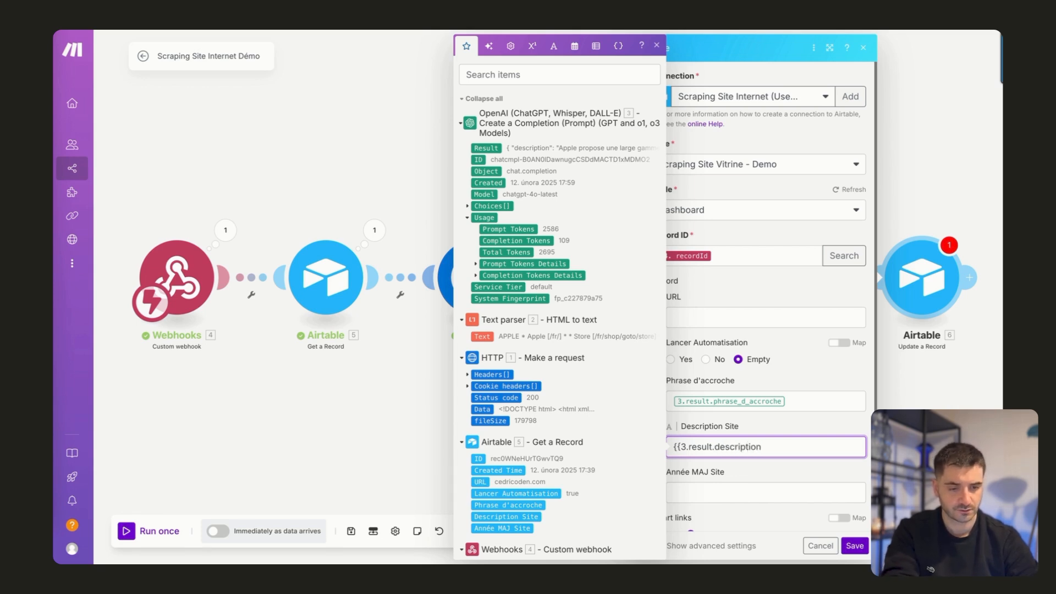
pyautogui.write('}}')
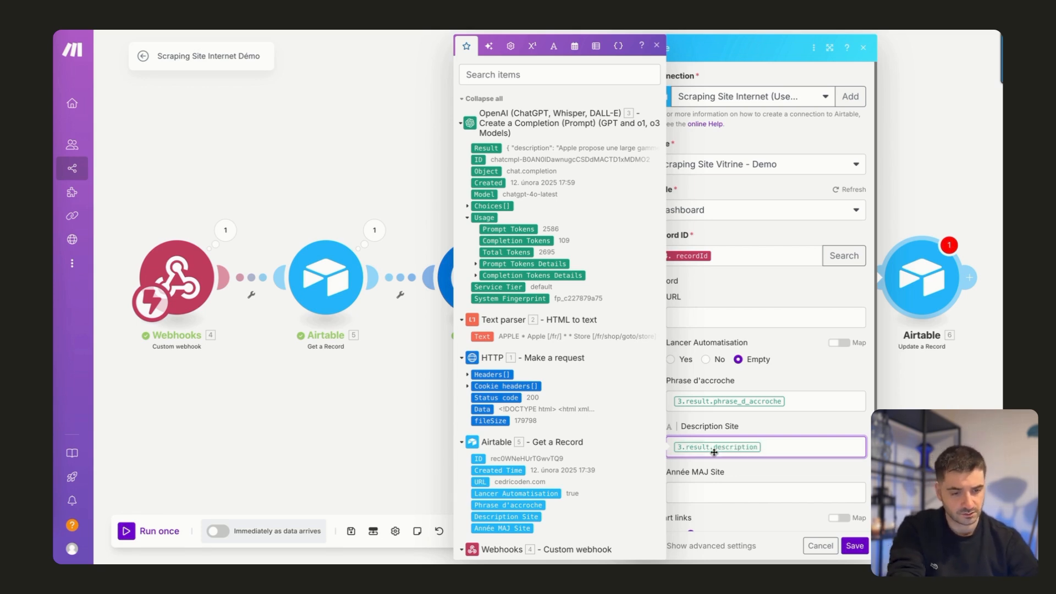
pyautogui.click(706, 489)
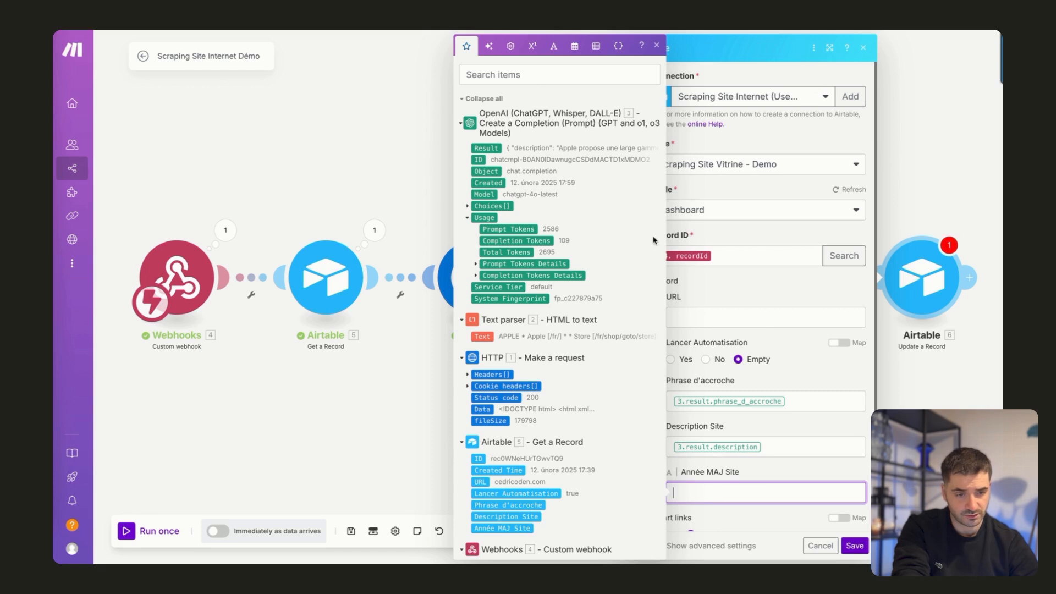
pyautogui.click(855, 546)
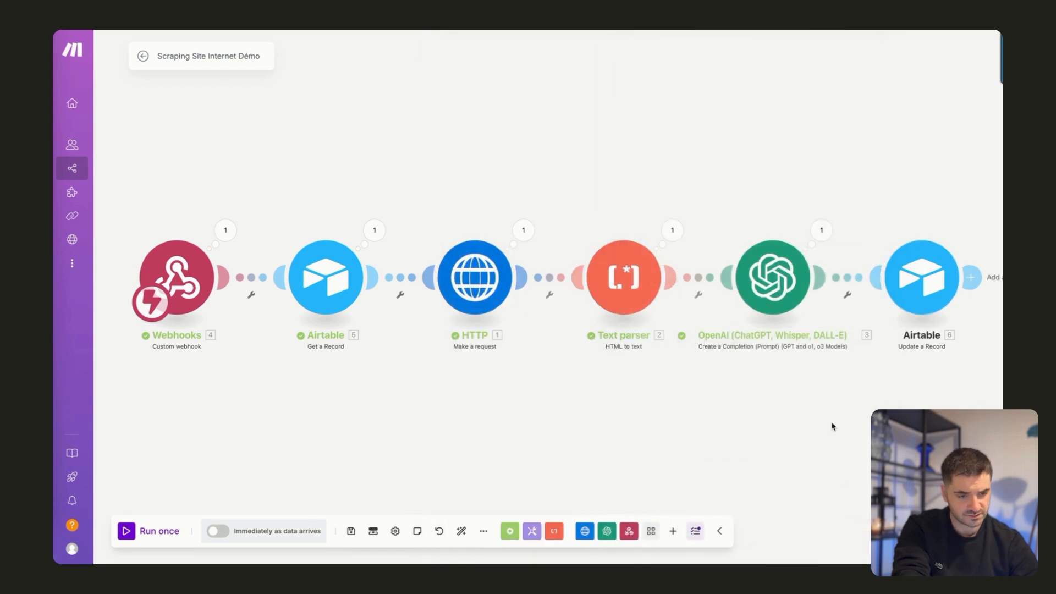
# Copy the key année_de_mise_à_jour from the JSON format in the OpenAI module's user message, then close the module.
pyautogui.click(786, 293)
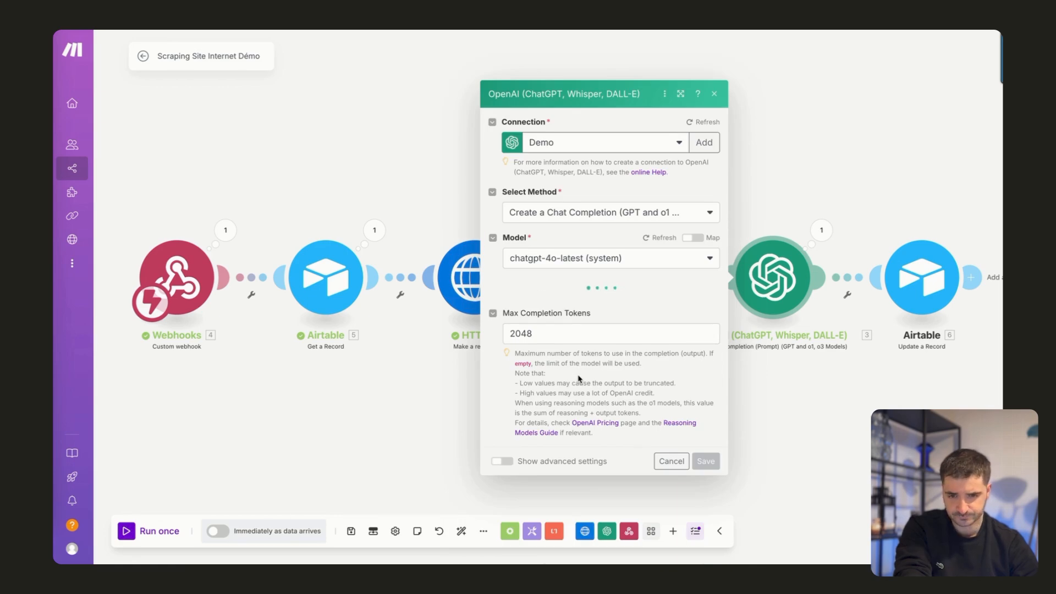
pyautogui.scroll(-7, 523, 420)
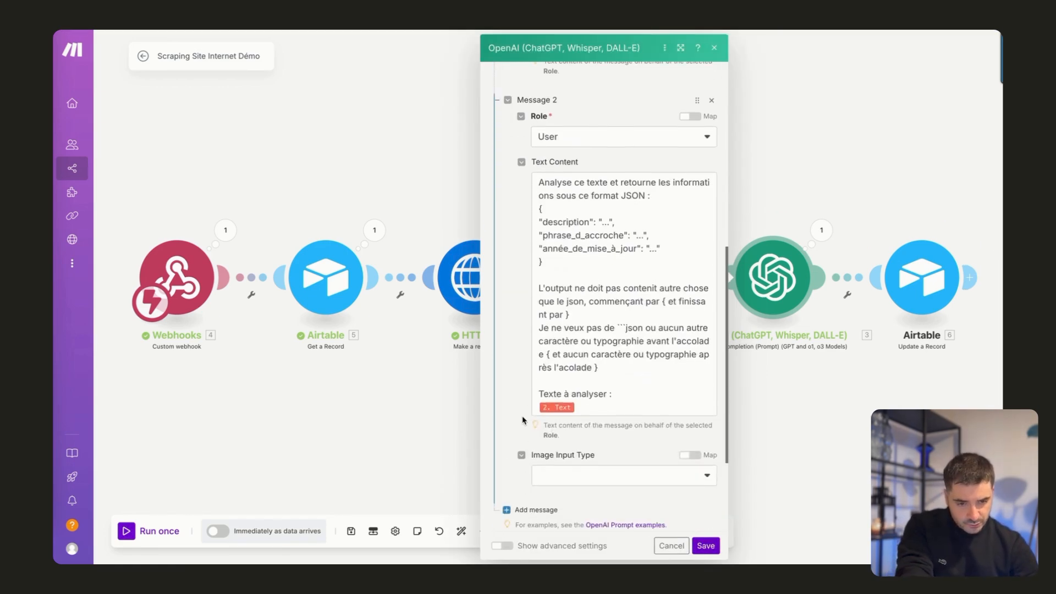
pyautogui.moveTo(542, 251); pyautogui.dragTo(635, 251)
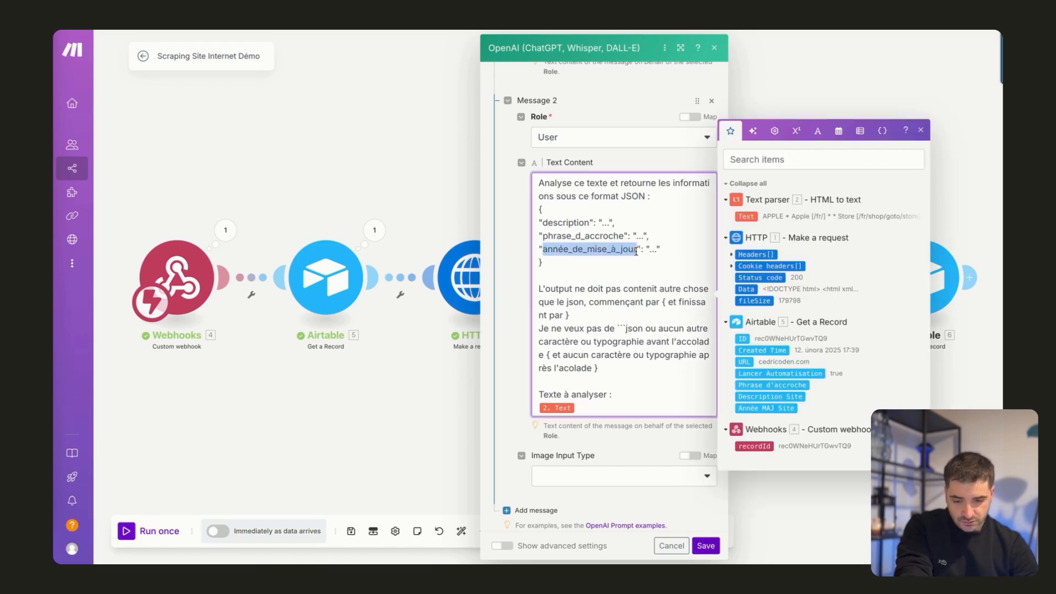
pyautogui.click(794, 96)
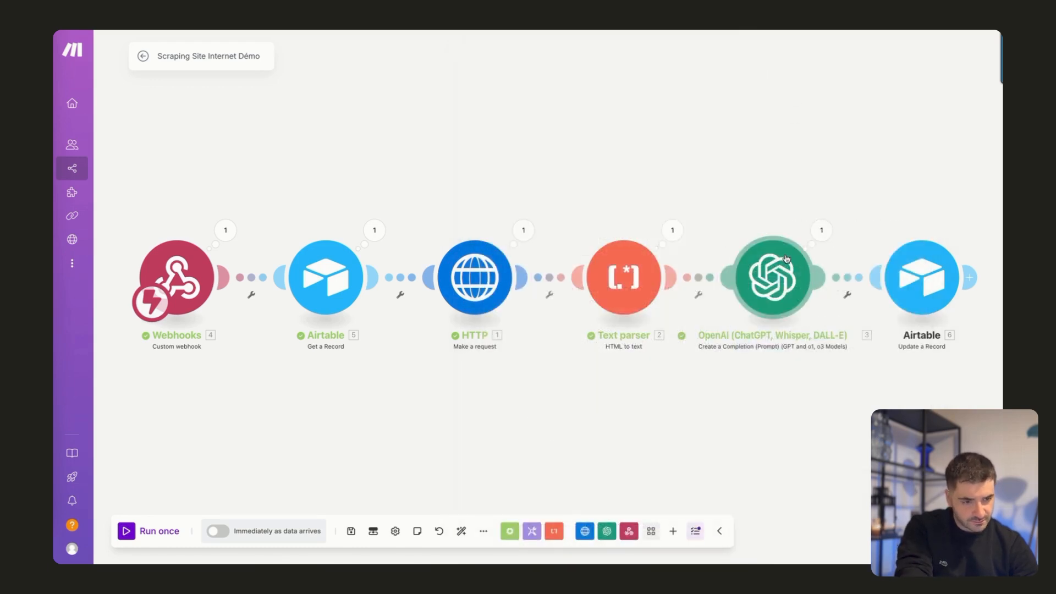
# Set Année MAJ Site in Update a Record to {{3.result.année_de_mise_à_jour}} and save the module.
pyautogui.click(917, 276)
pyautogui.click(692, 405)
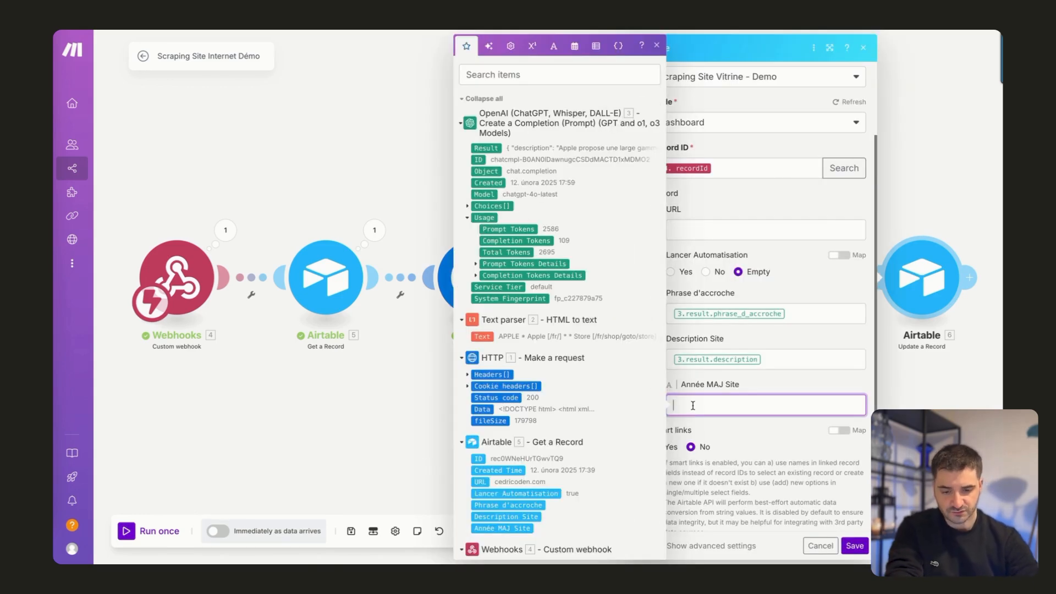
pyautogui.write('"')
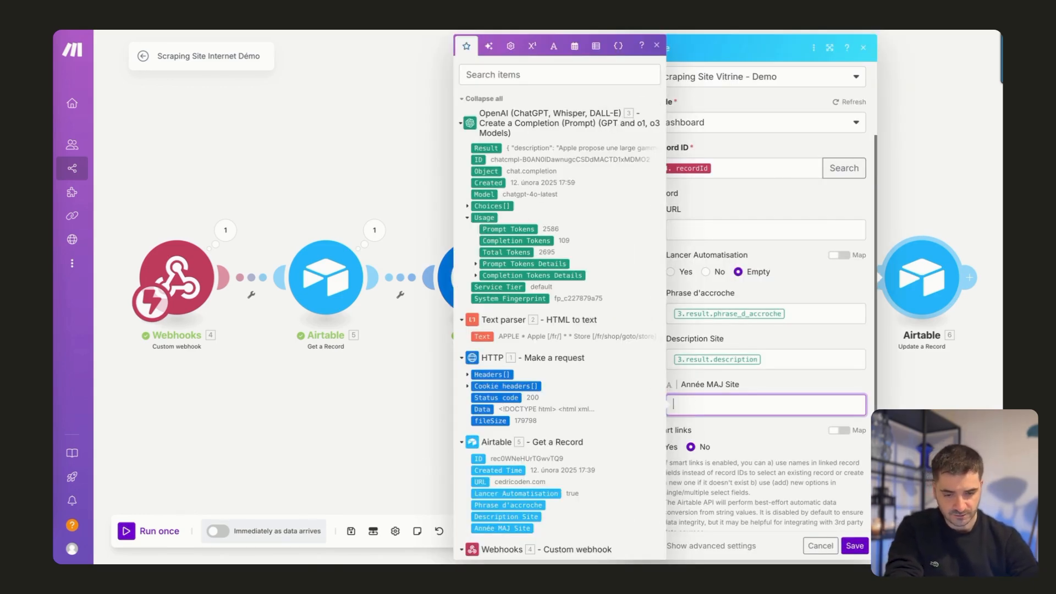
pyautogui.write('{{')
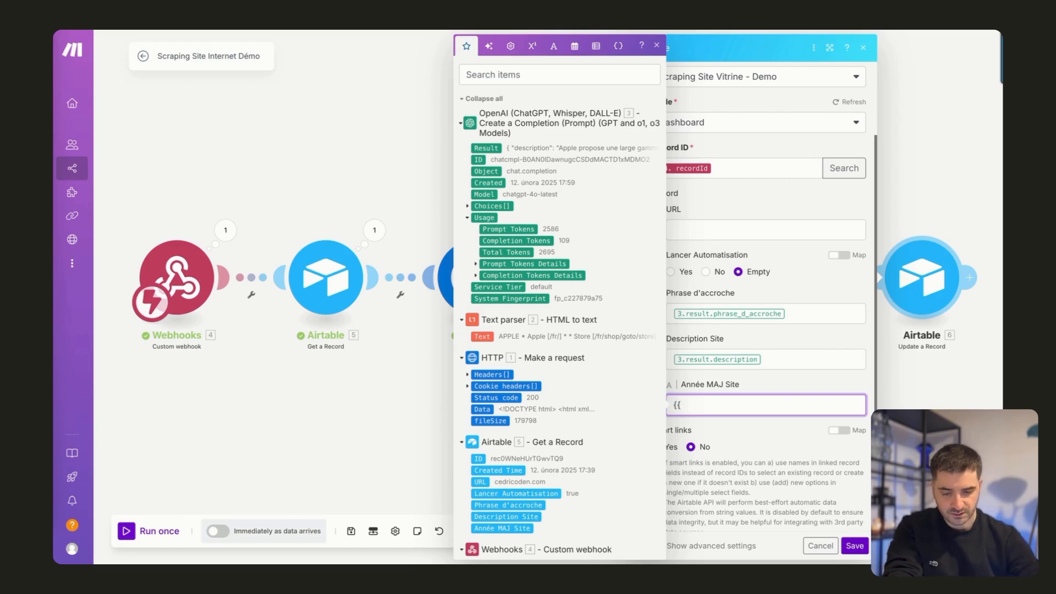
pyautogui.write('3.res')
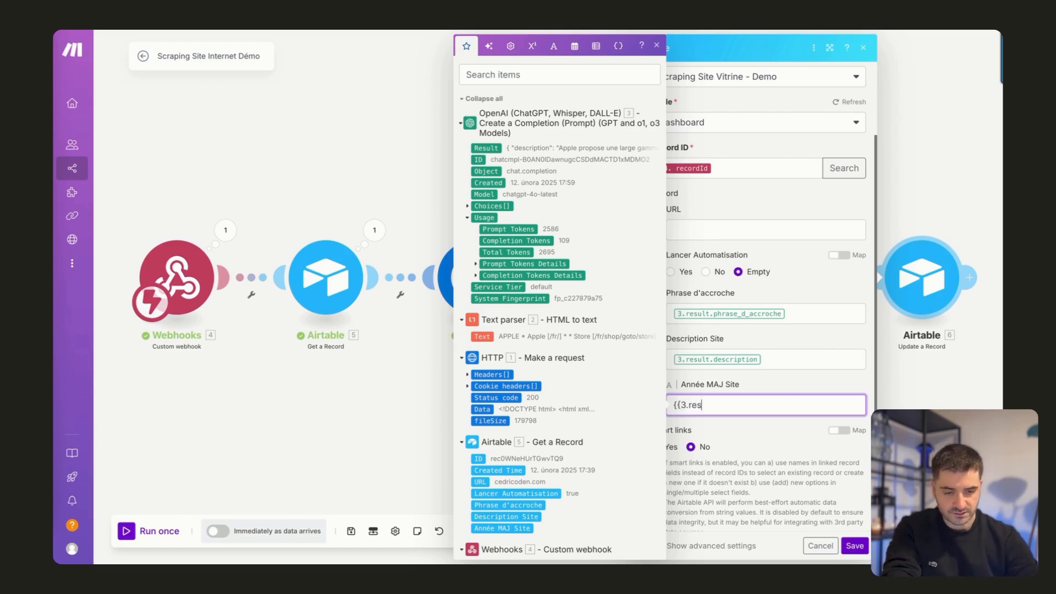
pyautogui.write('ult.')
pyautogui.write('année_de_mise_à_jour')
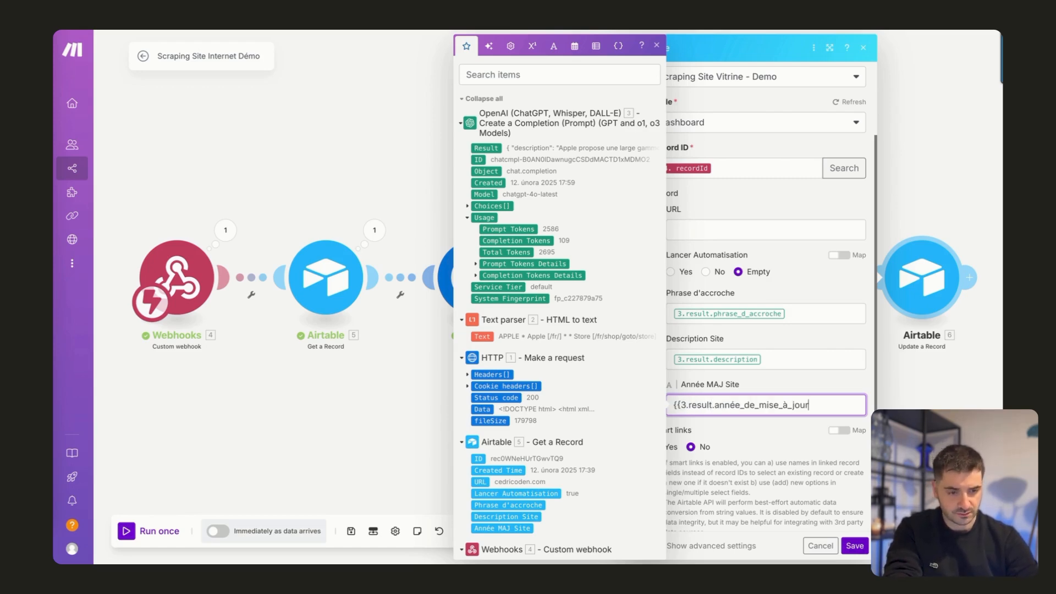
pyautogui.write('}}')
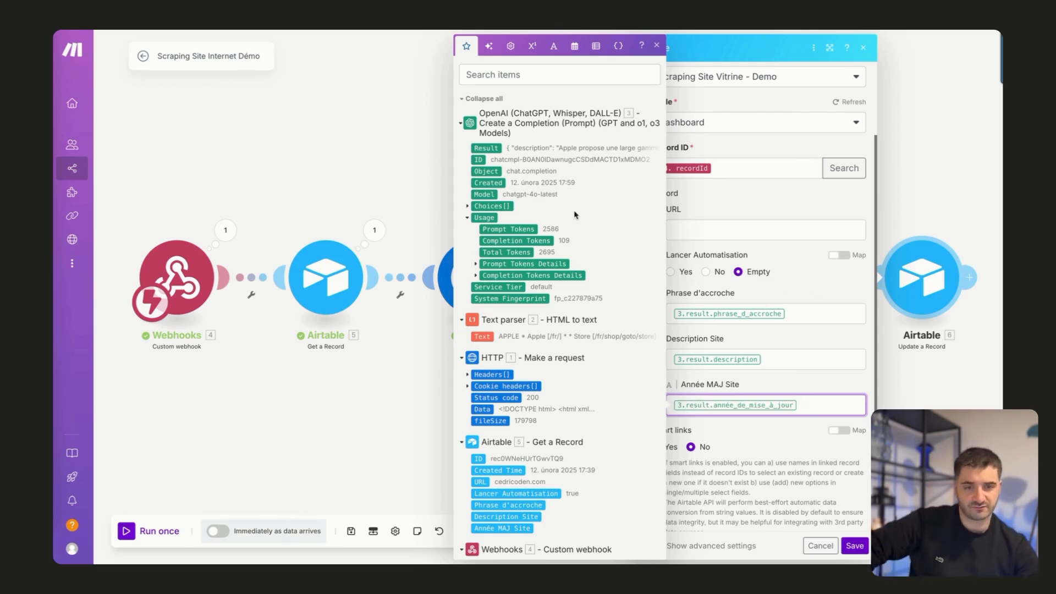
pyautogui.click(802, 300)
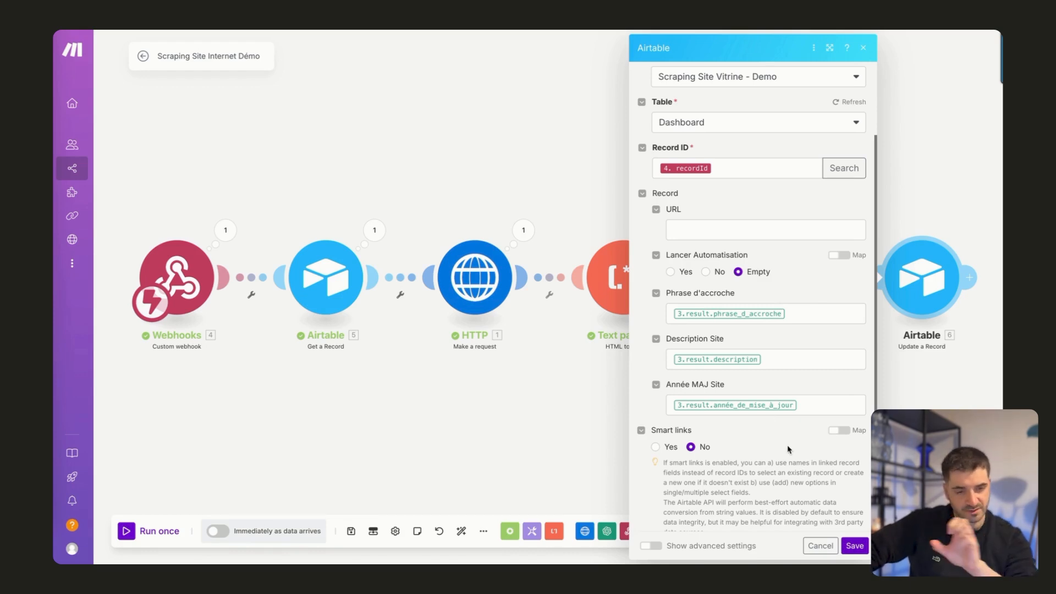
pyautogui.scroll(-1, 790, 449)
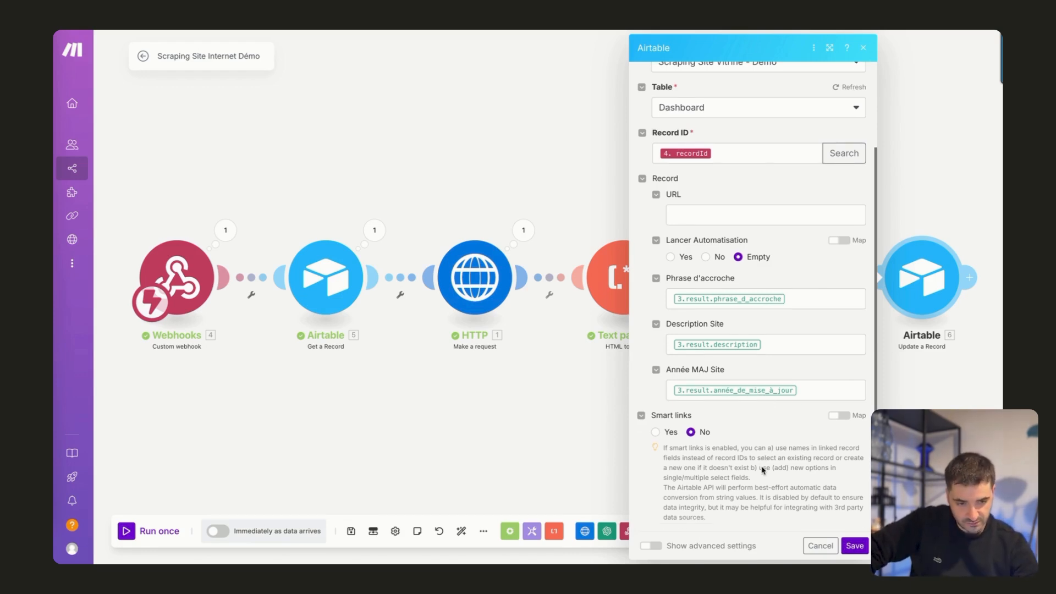
pyautogui.click(854, 544)
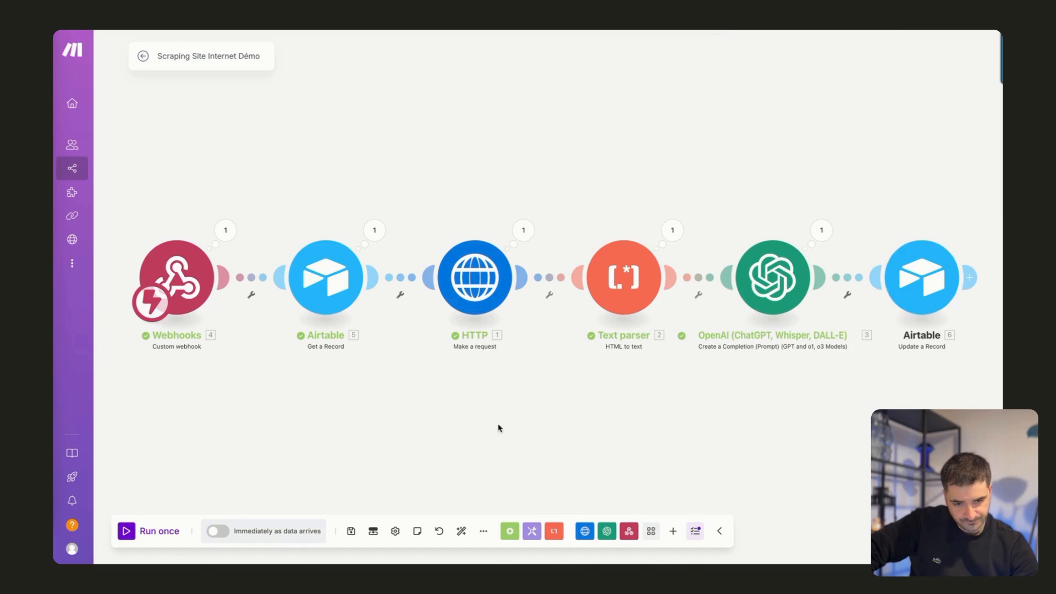
# Save and run the scenario once, triggering it by ticking Lancer Automatisation on the first Dashboard record in Airtable.
pyautogui.click(360, 532)
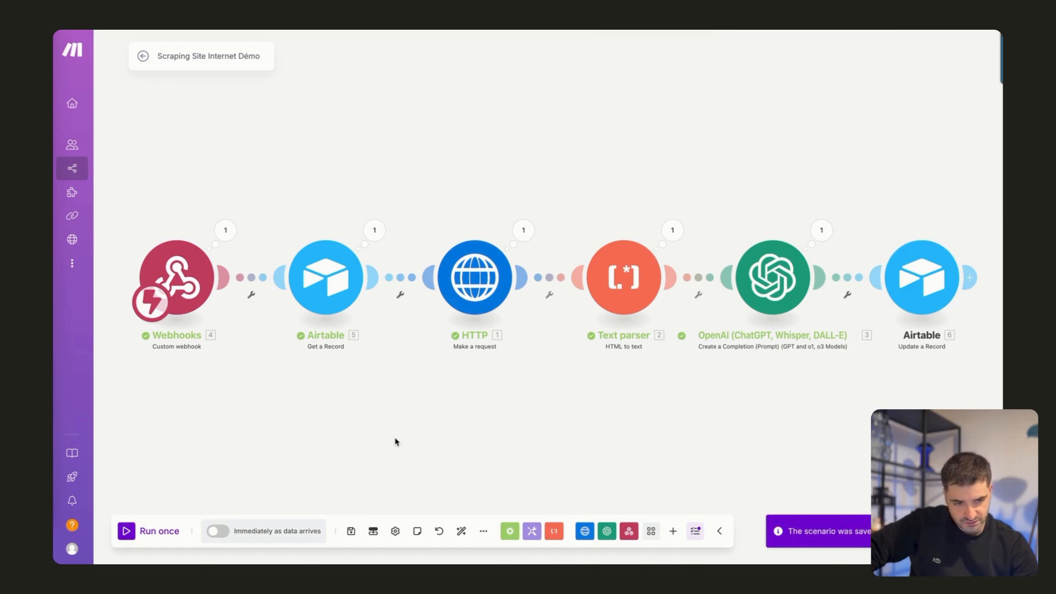
pyautogui.click(132, 532)
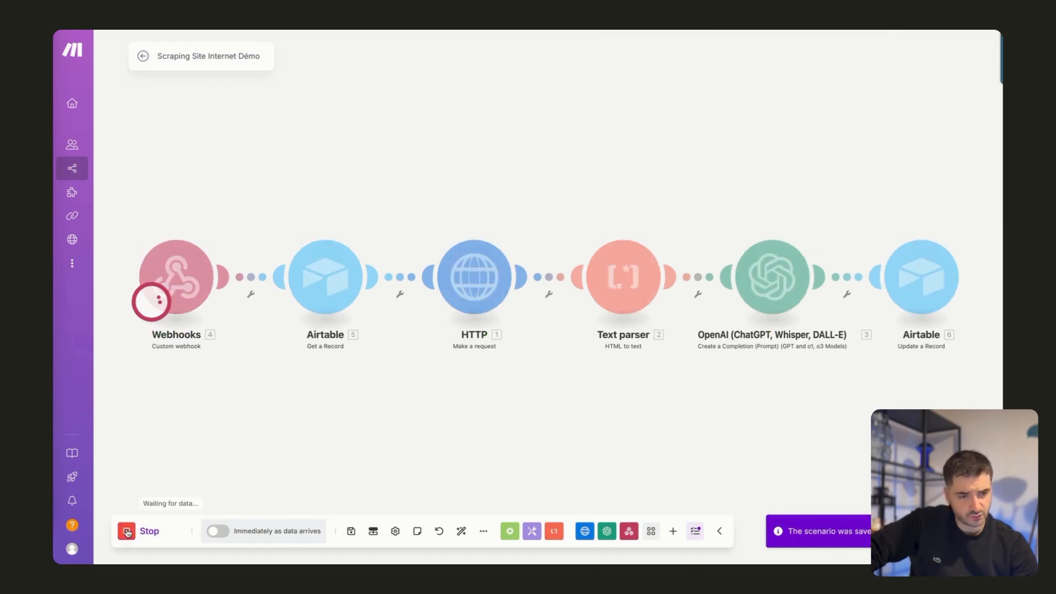
pyautogui.hotkey('ctrl', 'Tab')
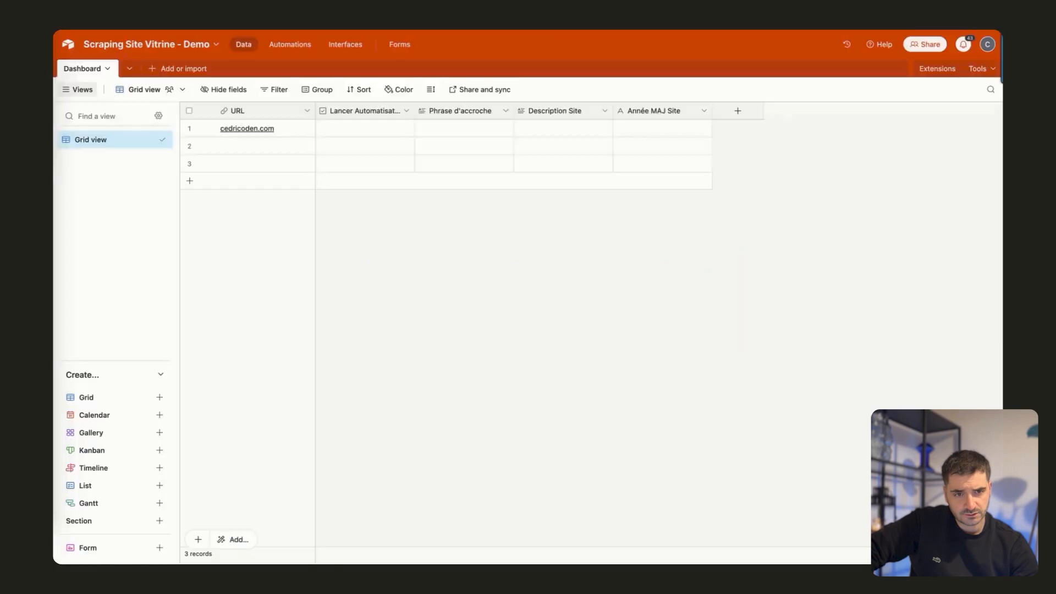
pyautogui.click(365, 129)
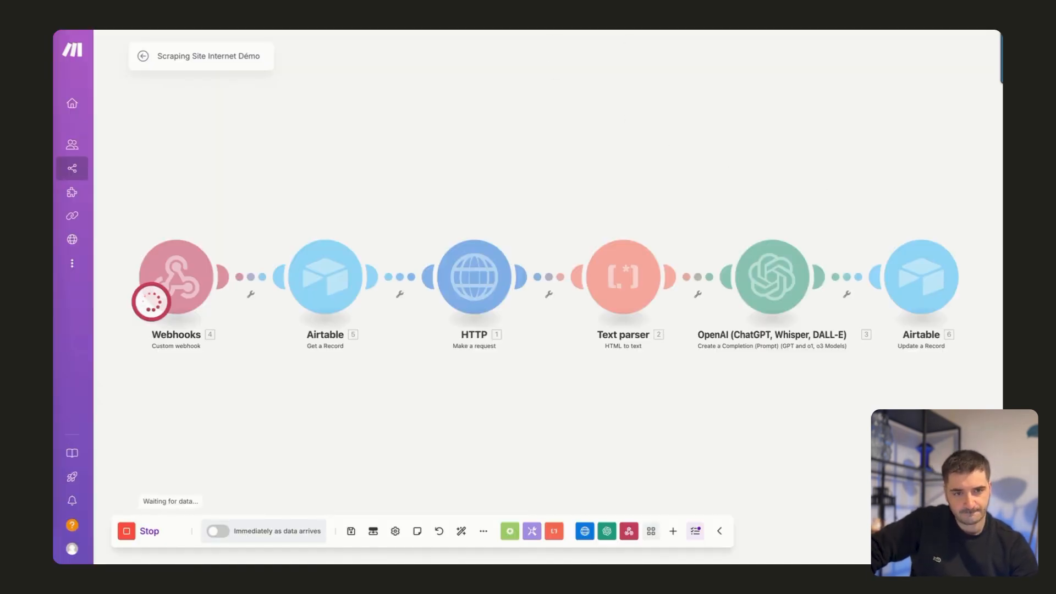
pyautogui.hotkey('ctrl', 'Tab')
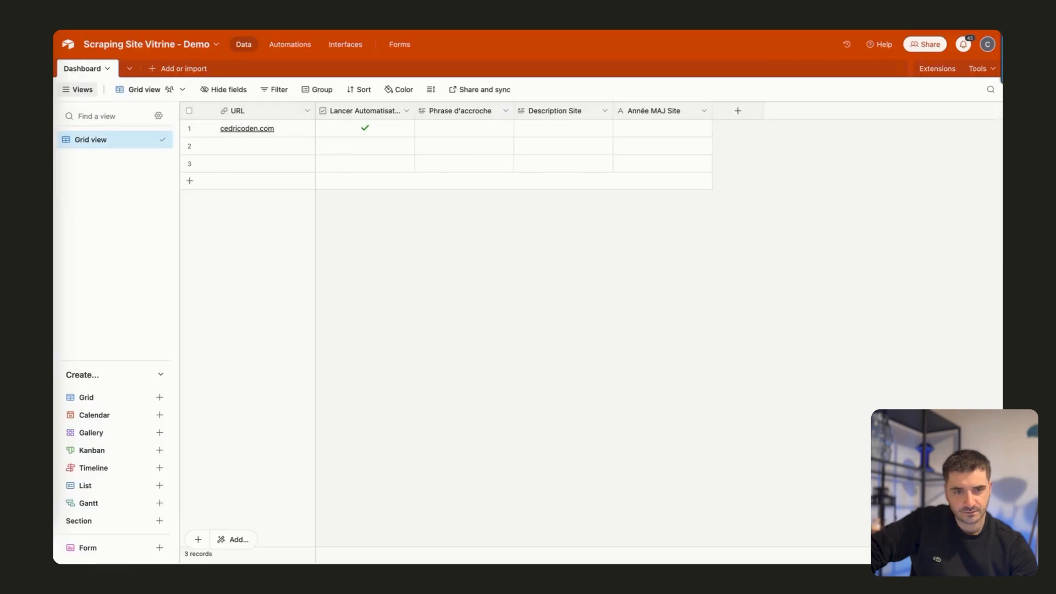
pyautogui.hotkey('ctrl', 'shift', 'Tab')
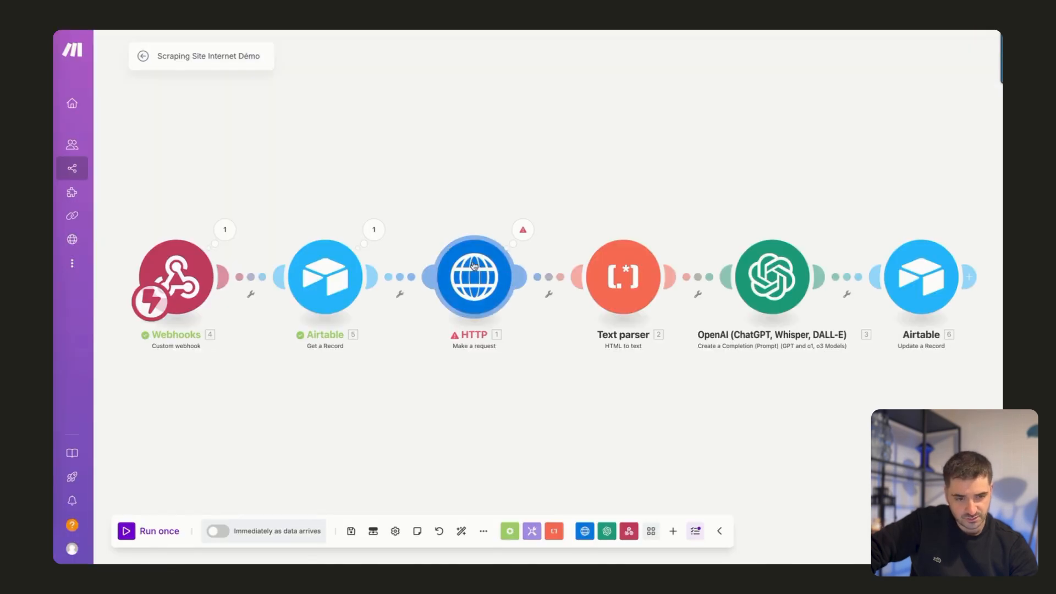
# Examine the HTTP module's URL setting and the error details of its last operation.
pyautogui.click(473, 265)
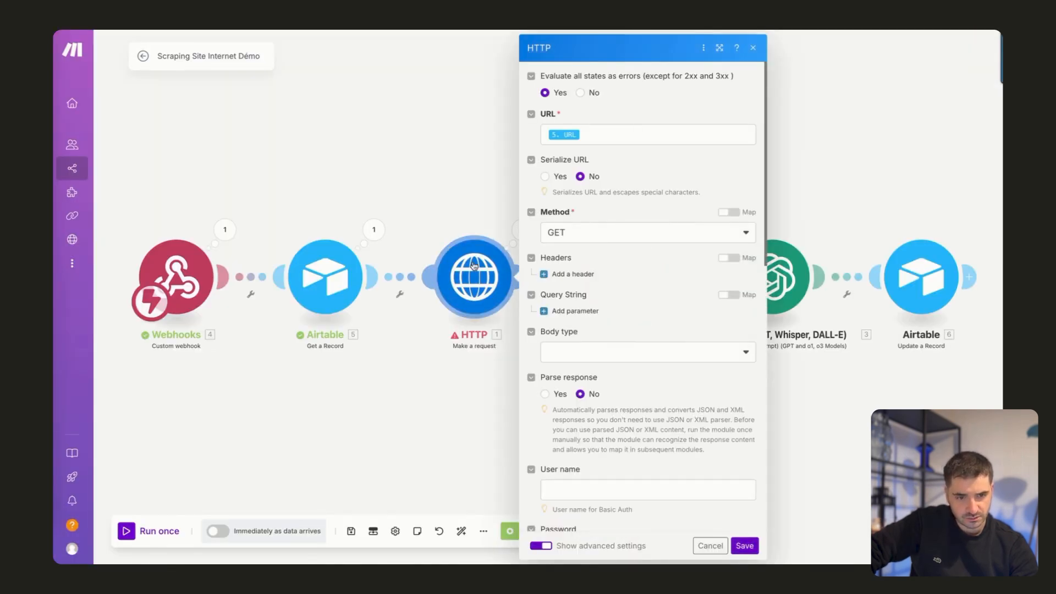
pyautogui.click(515, 230)
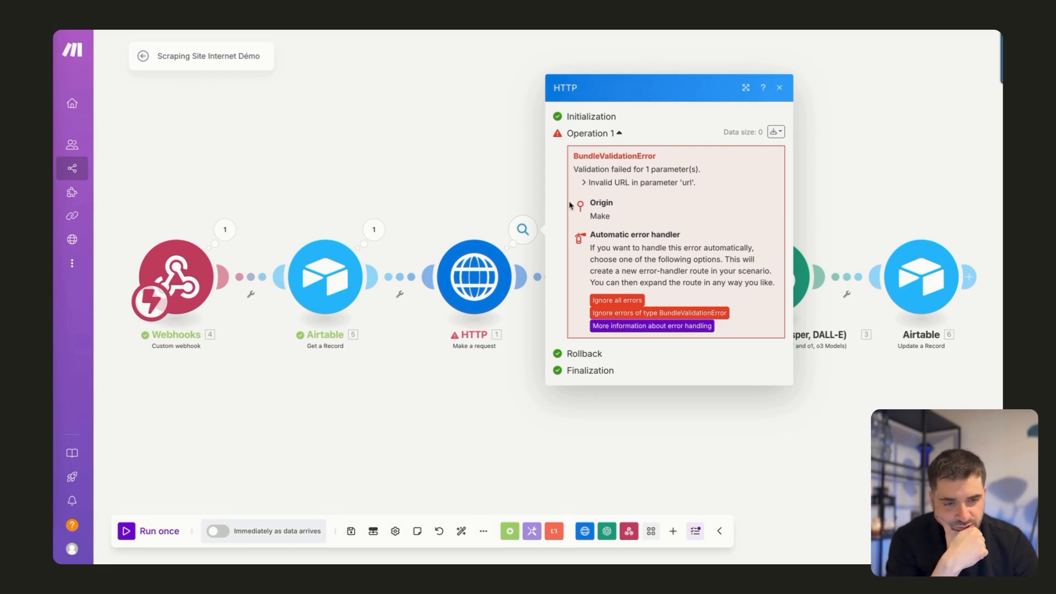
pyautogui.click(528, 196)
pyautogui.hotkey('ctrl', 'Tab')
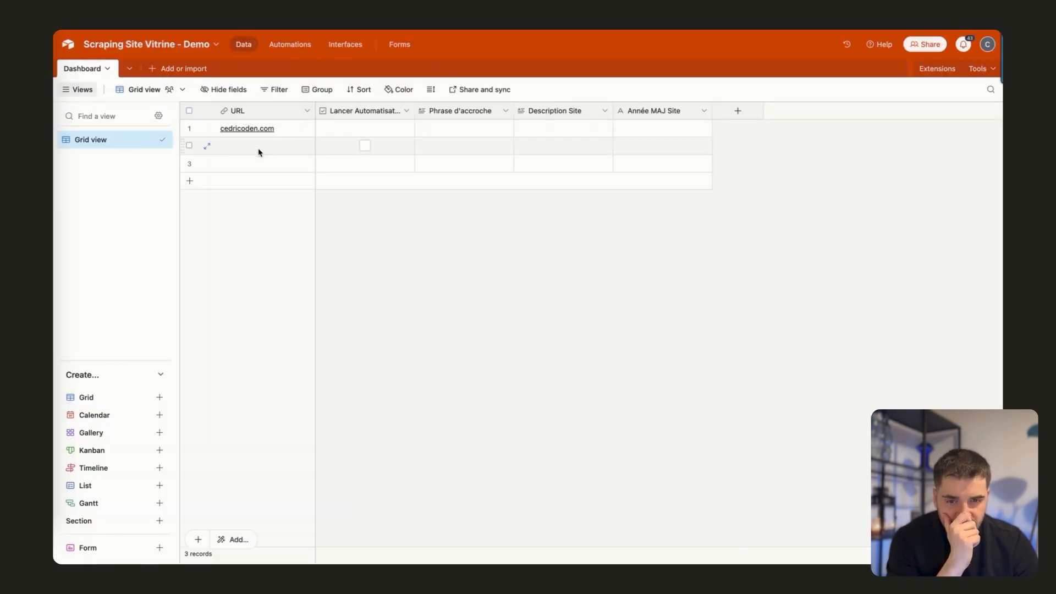
pyautogui.click(209, 131)
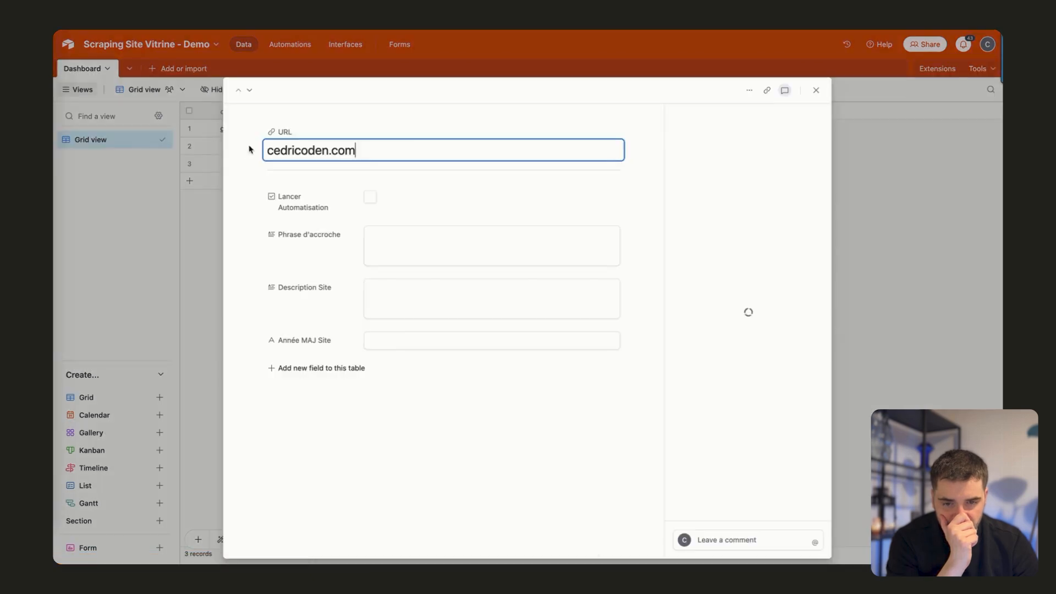
pyautogui.write('htt')
pyautogui.press('BackSpace')
pyautogui.write('tps:')
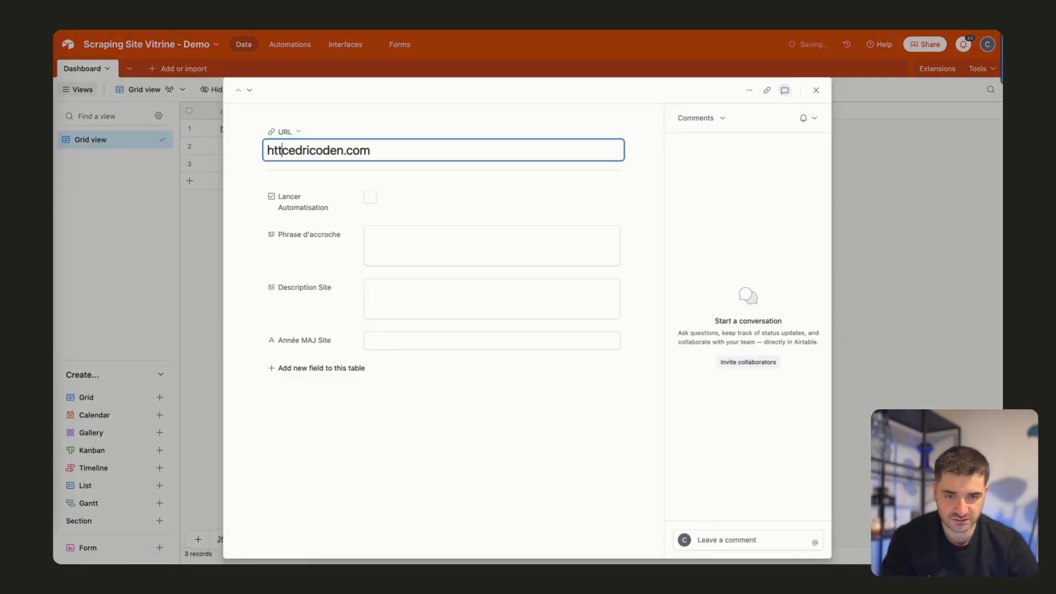
pyautogui.write('//')
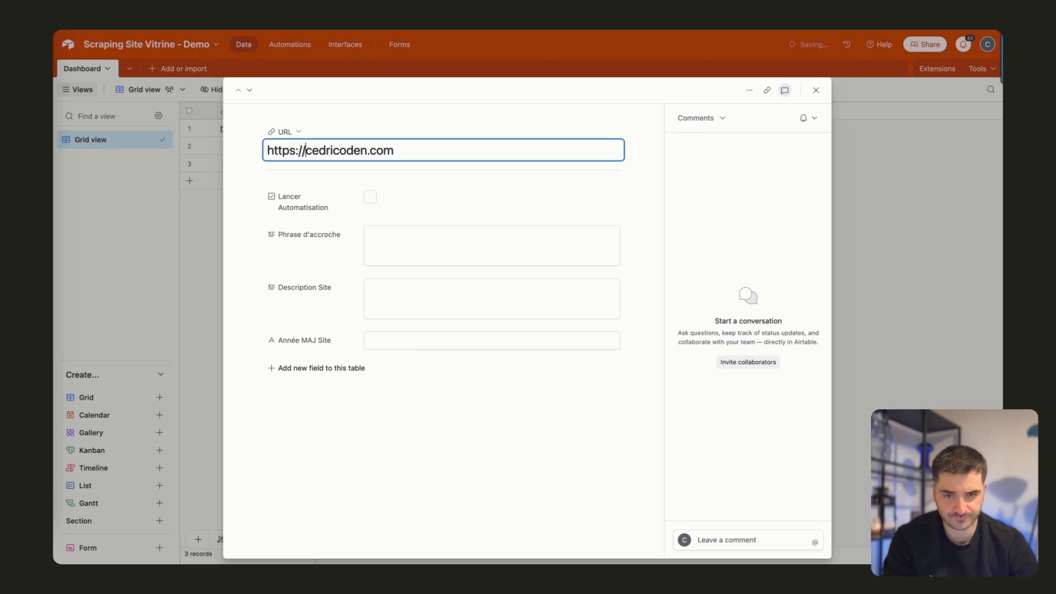
pyautogui.click(817, 93)
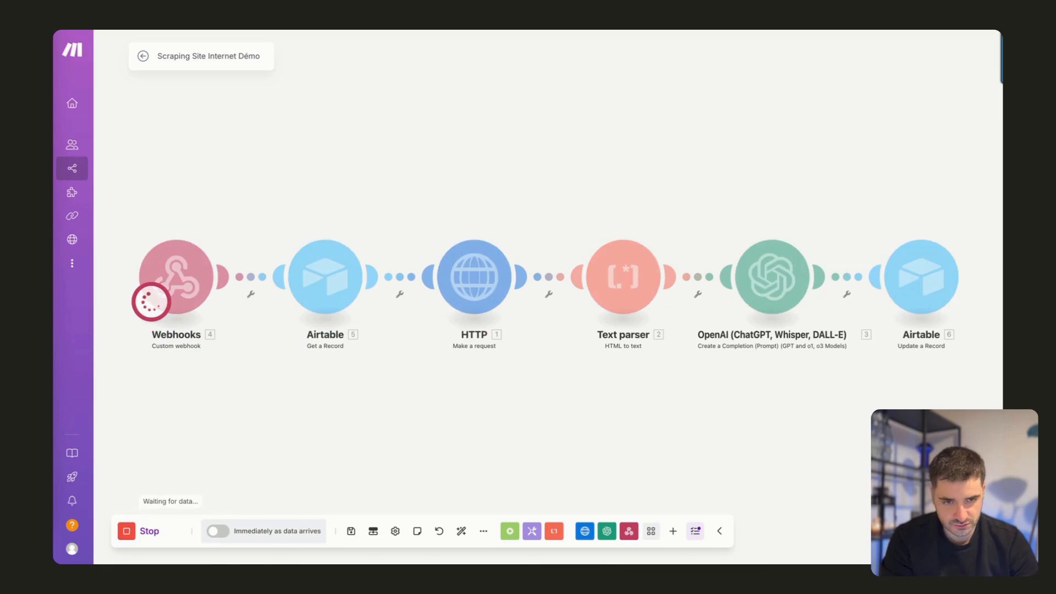
# Trigger the waiting scenario by ticking Lancer Automatisation on the first Dashboard record in Airtable.
pyautogui.click(409, 17)
pyautogui.click(364, 128)
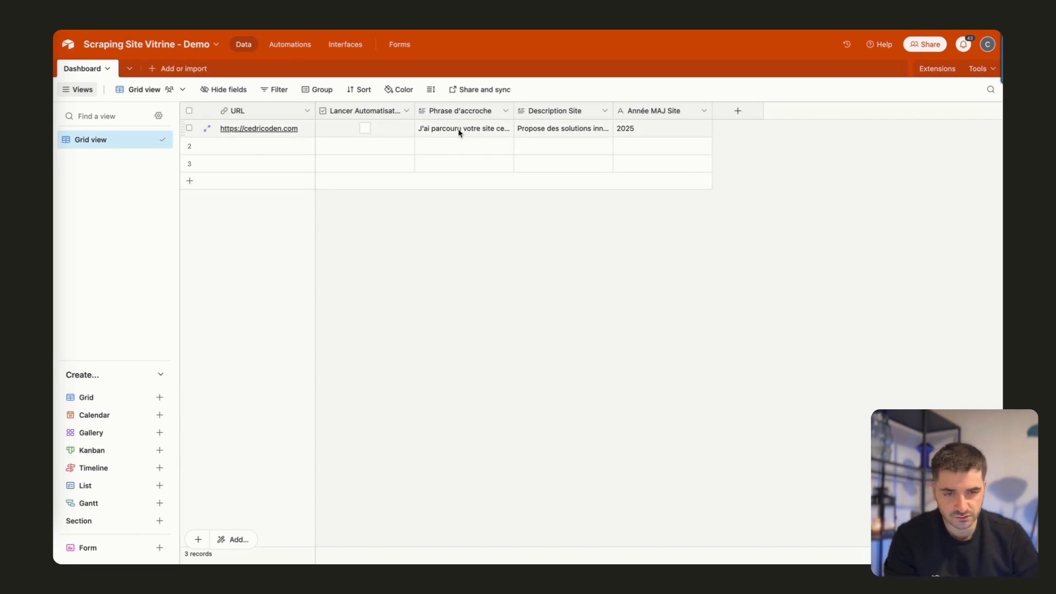
# Widen the Phrase d'accroche and Description Site columns and review the generated values in the first record.
pyautogui.click(492, 127)
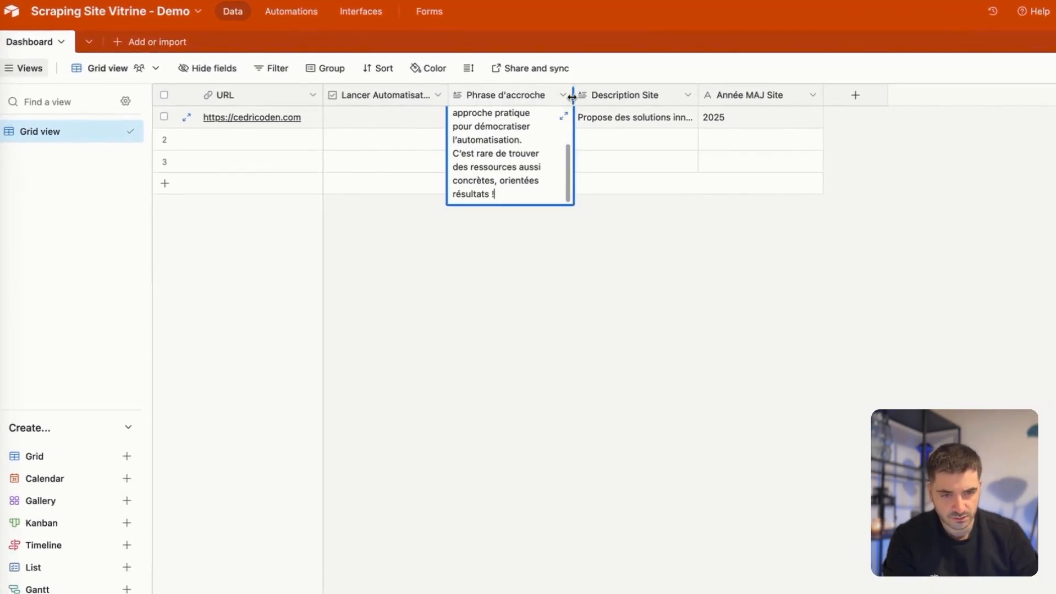
pyautogui.moveTo(572, 96); pyautogui.dragTo(695, 96)
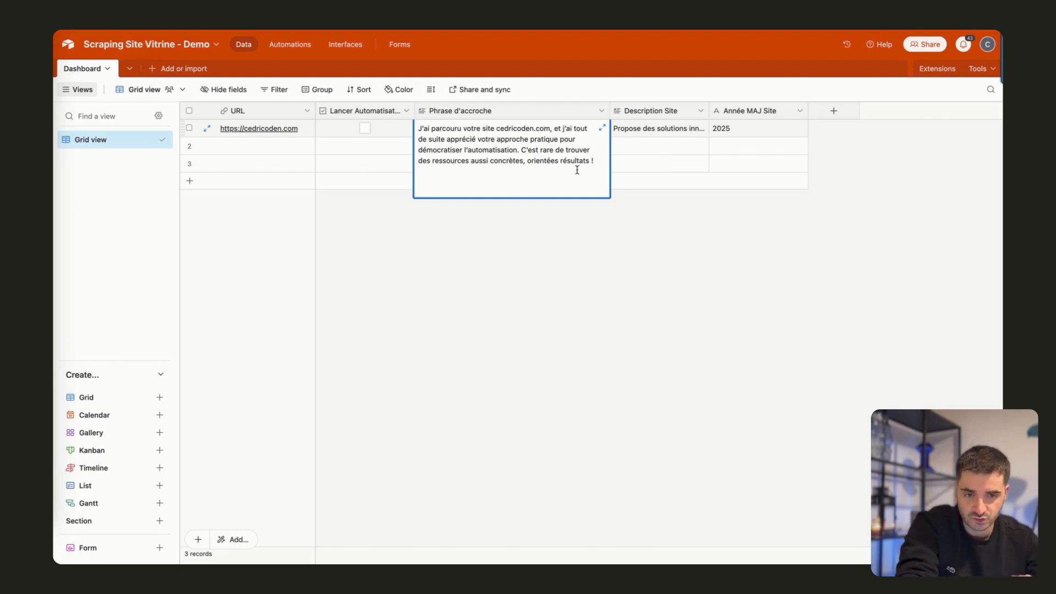
pyautogui.click(674, 132)
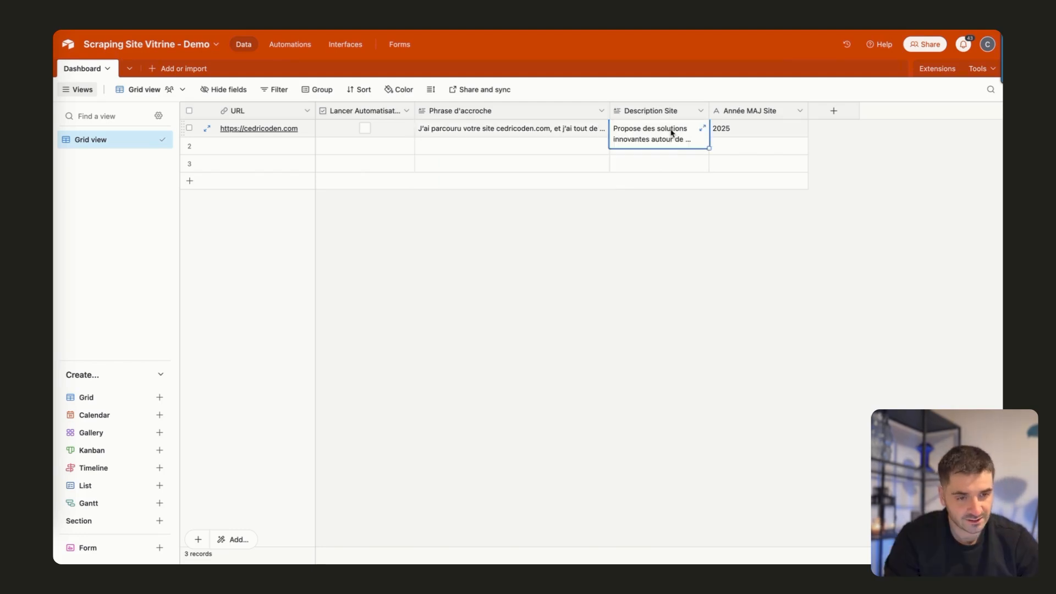
pyautogui.scroll(-3, 671, 143)
pyautogui.moveTo(713, 113); pyautogui.dragTo(786, 113)
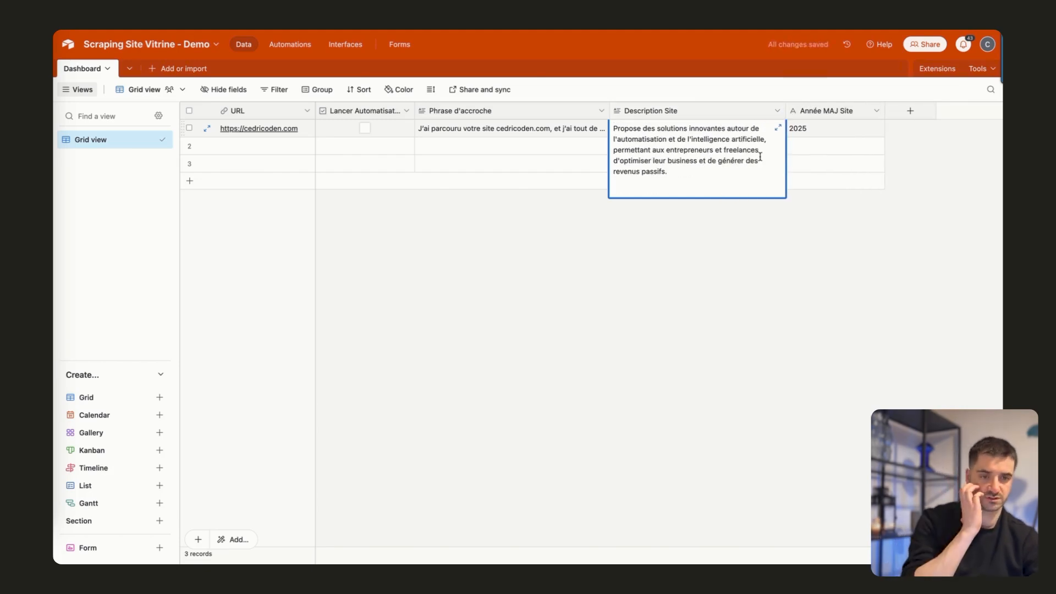
pyautogui.click(833, 131)
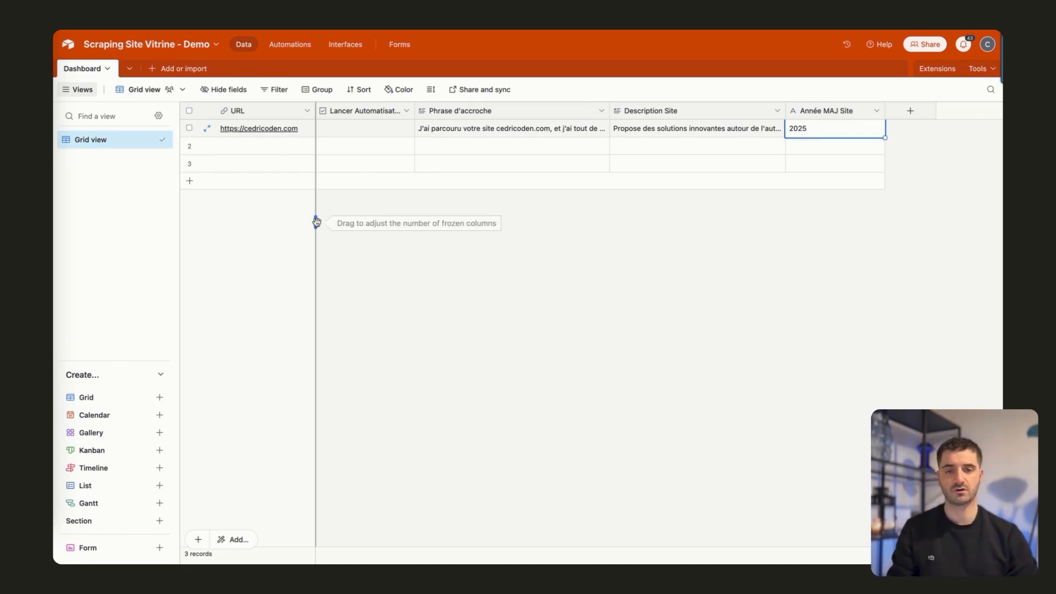
pyautogui.click(266, 149)
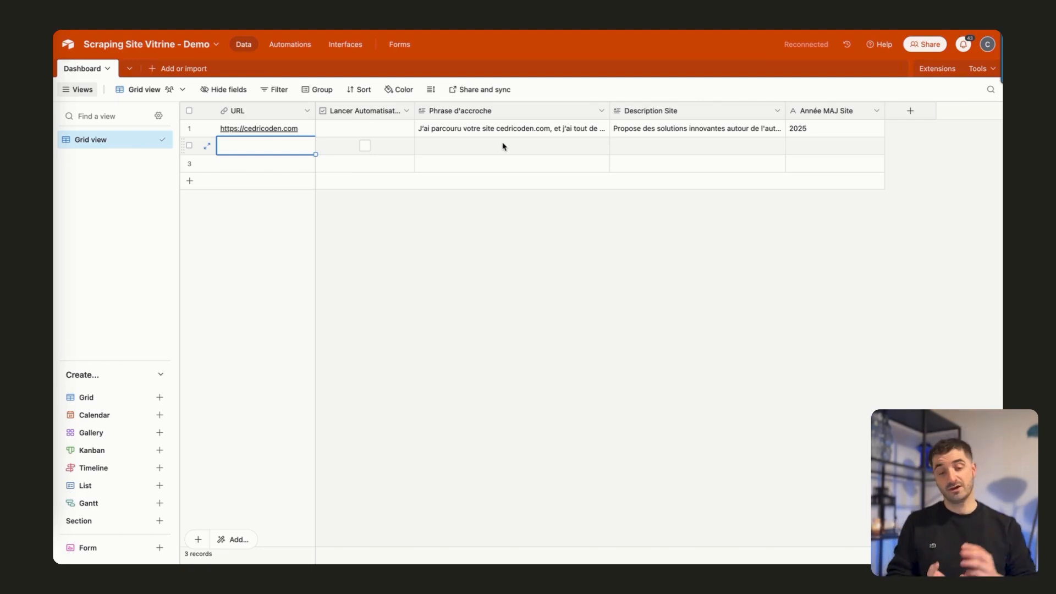
pyautogui.click(509, 130)
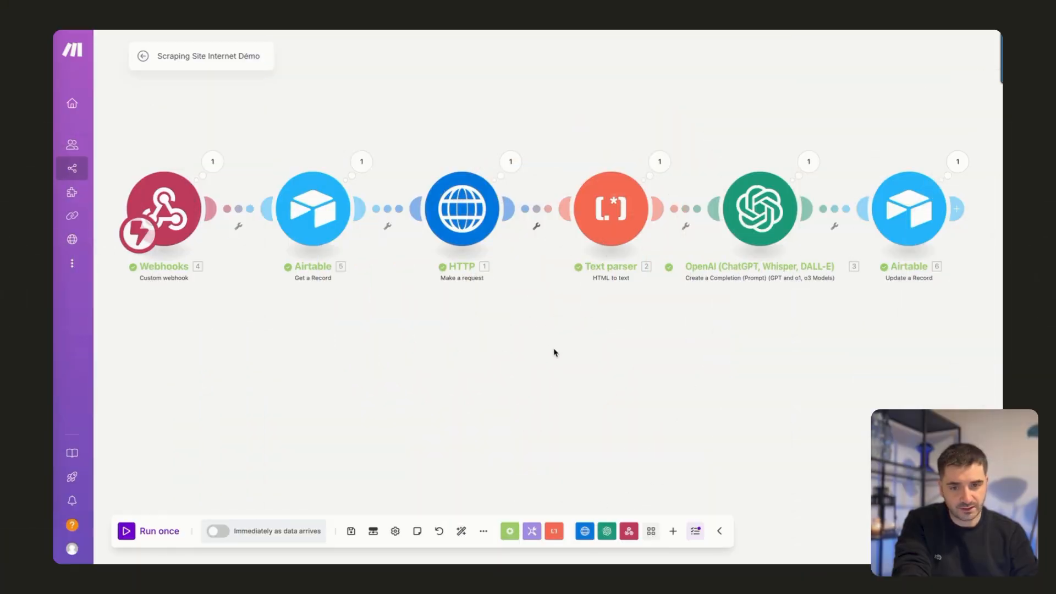
# Switch to Make and import the blueprint file Scraping Site Vitrine.json into a new scenario.
pyautogui.click(484, 531)
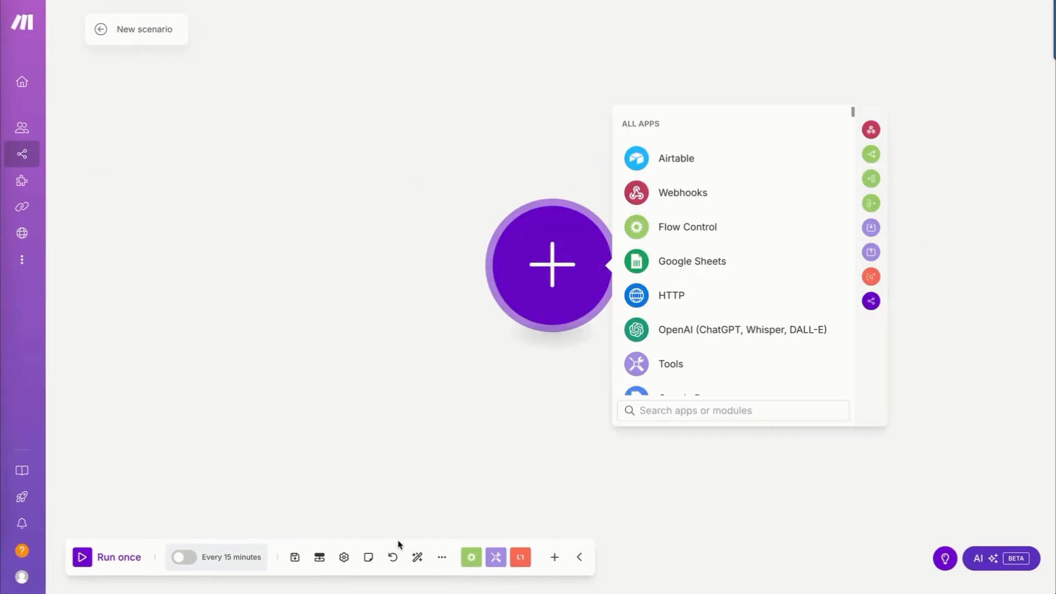
pyautogui.click(441, 558)
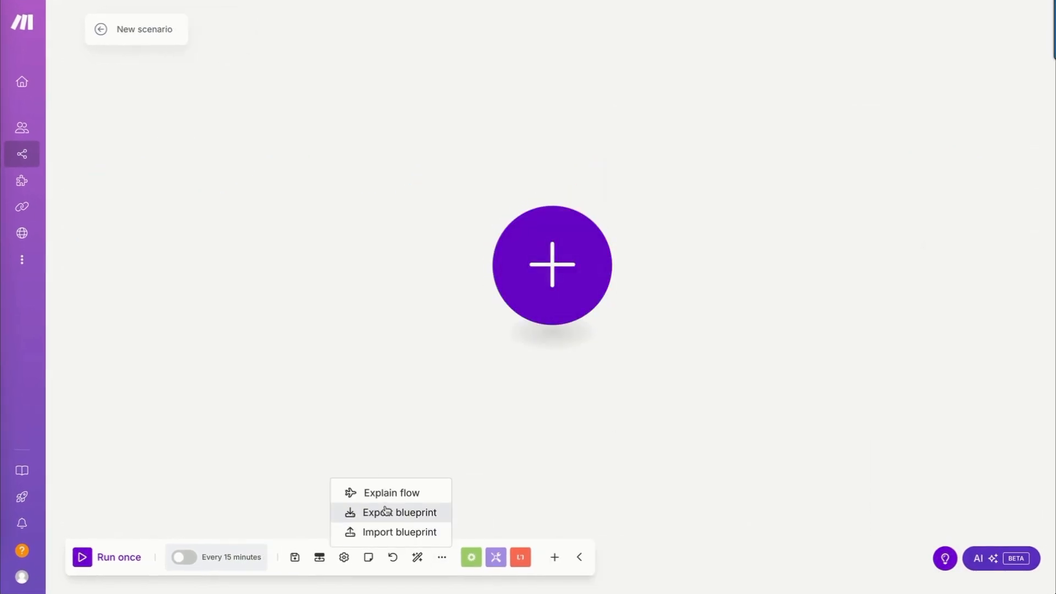
pyautogui.click(385, 532)
pyautogui.click(492, 308)
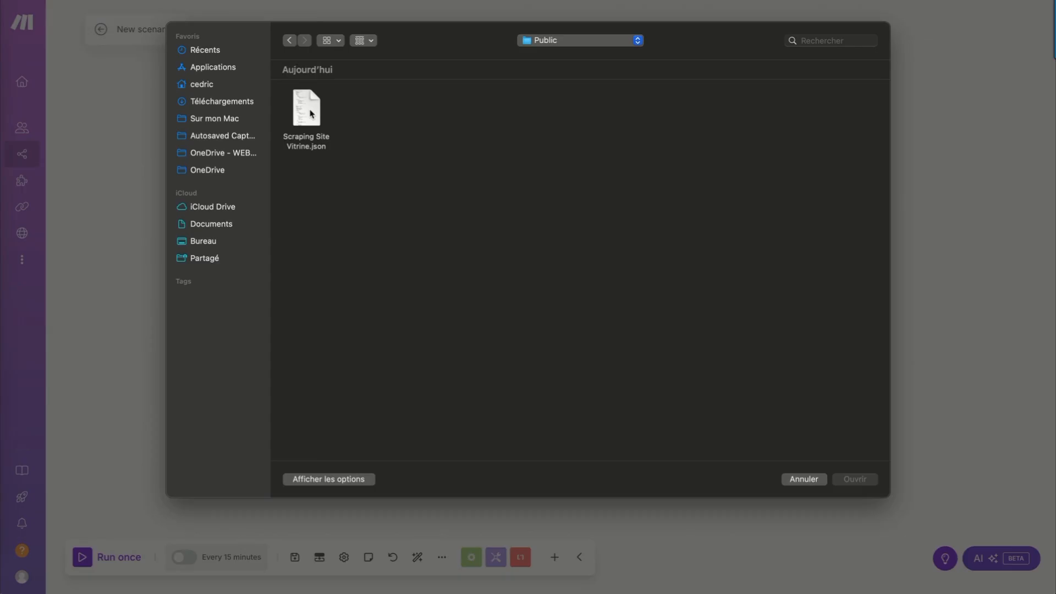
pyautogui.doubleClick(311, 114)
pyautogui.click(627, 347)
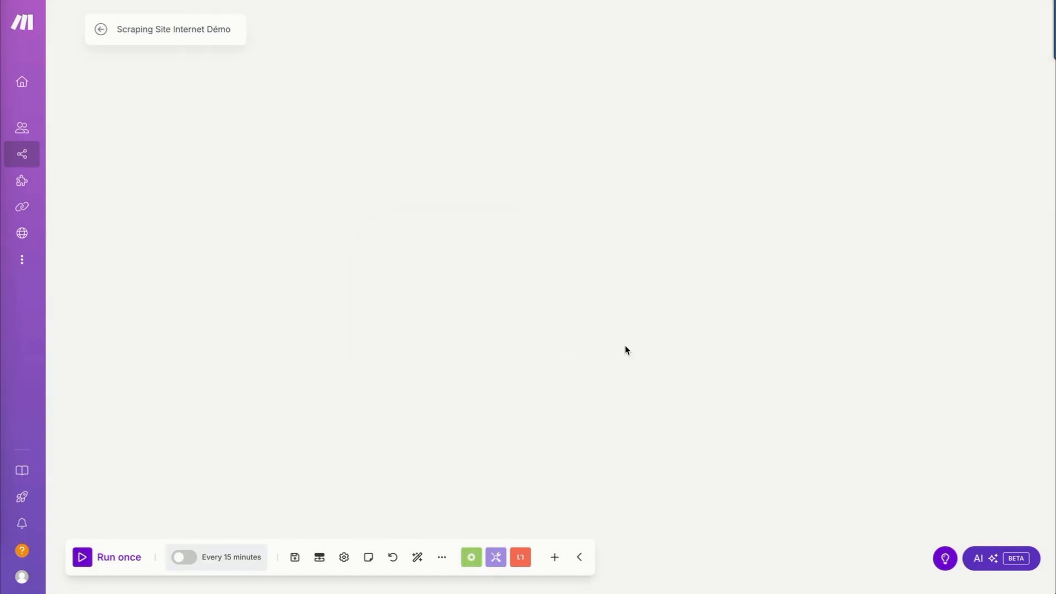